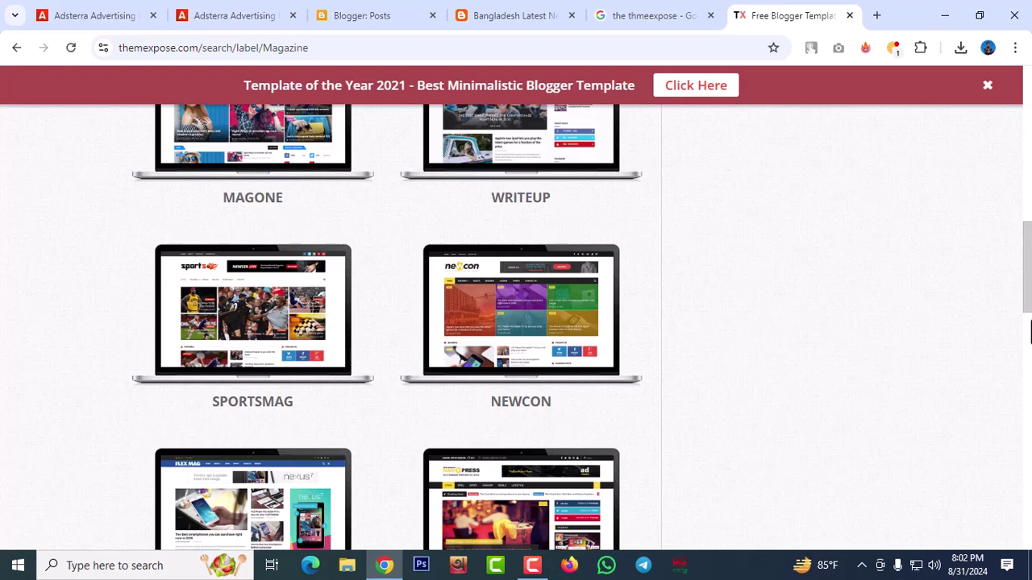
Open the Newcon template page and its 'Demo: See it Live' link in a new tab
{"action": "left_click", "coordinate": [546, 336]}
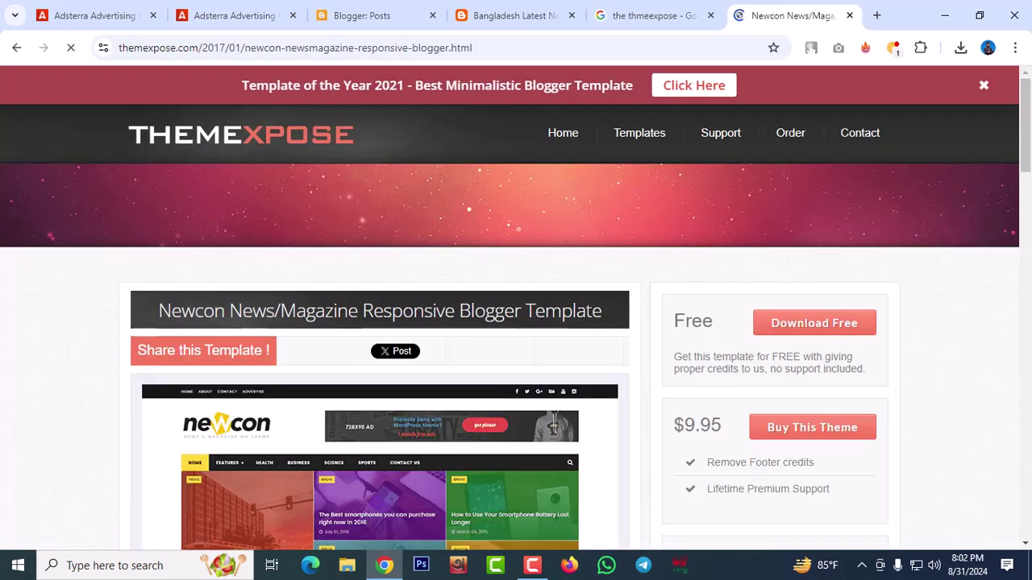
{"action": "scroll", "coordinate": [1003, 323], "scroll_direction": "down", "scroll_amount": 3}
{"action": "scroll", "coordinate": [416, 366], "scroll_direction": "down", "scroll_amount": 1}
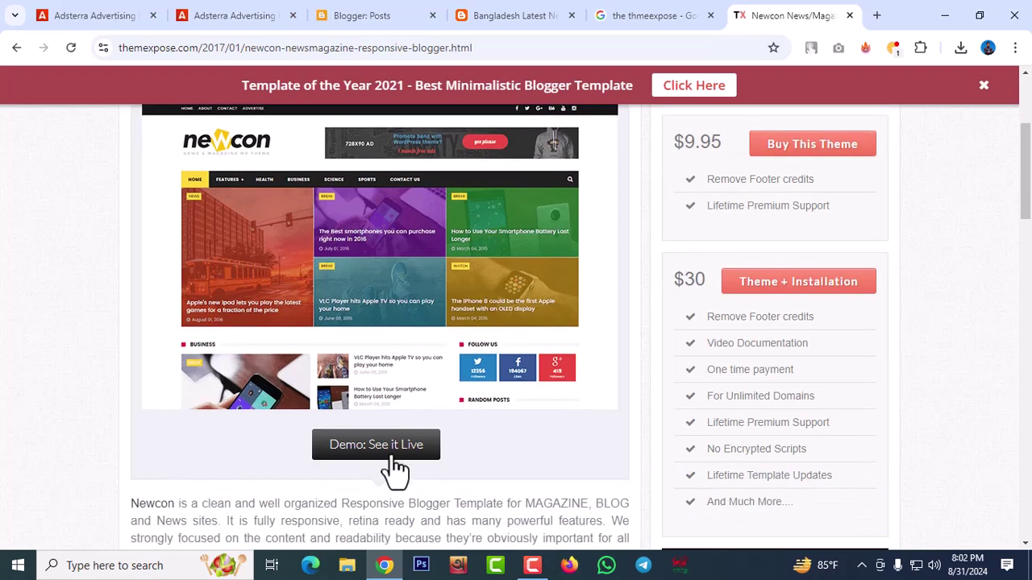
{"action": "right_click", "coordinate": [389, 448]}
{"action": "left_click", "coordinate": [475, 299]}
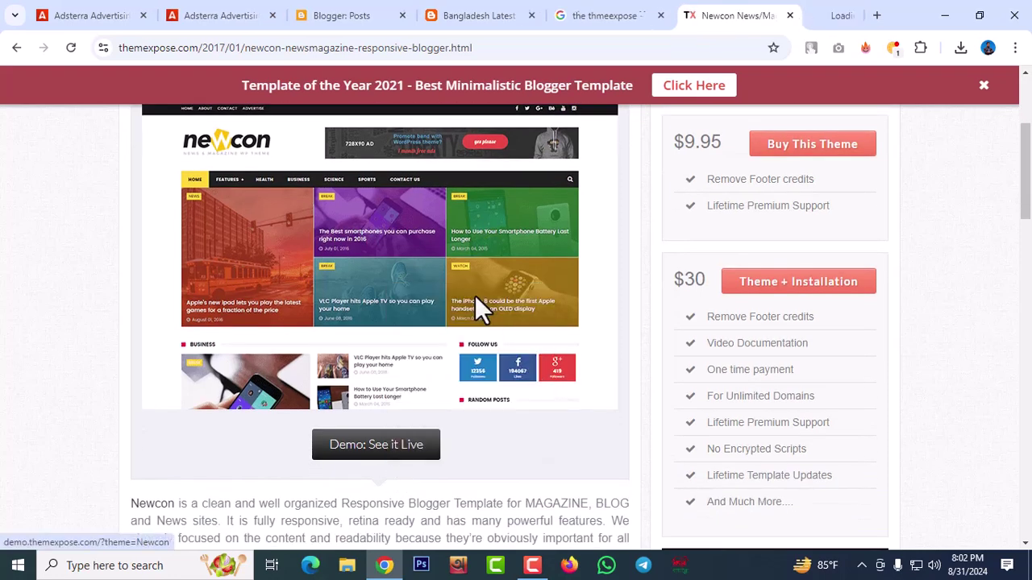
{"action": "left_click", "coordinate": [801, 17]}
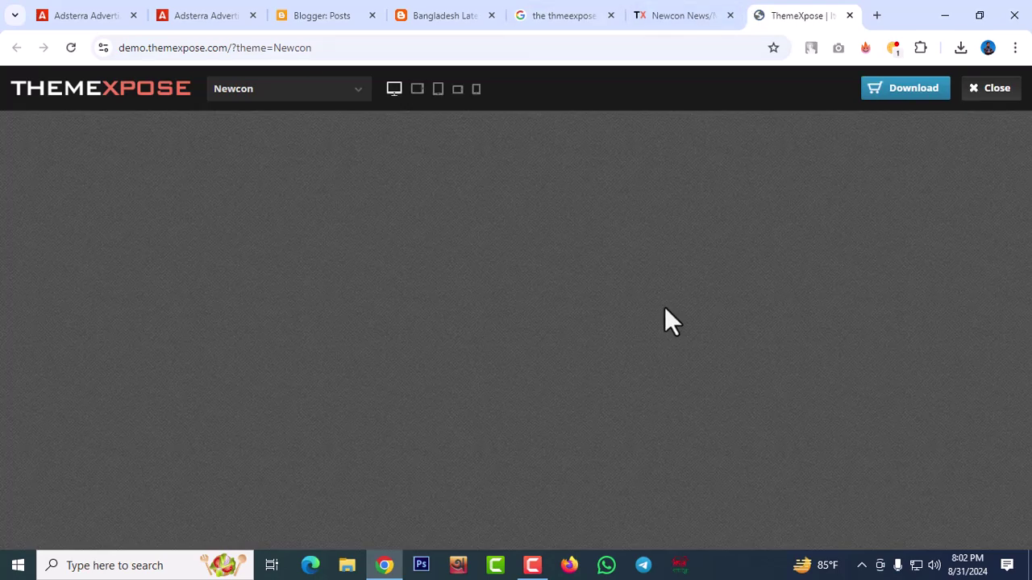
Review the Newcon template page, then close the live demo tab
{"action": "left_click", "coordinate": [669, 17]}
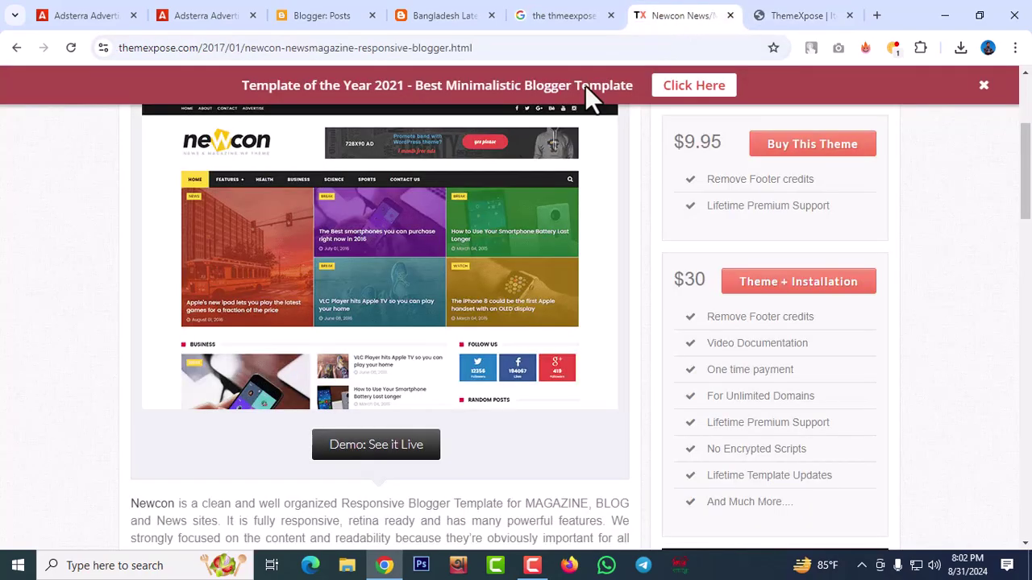
{"action": "scroll", "coordinate": [800, 220], "scroll_direction": "up", "scroll_amount": 3}
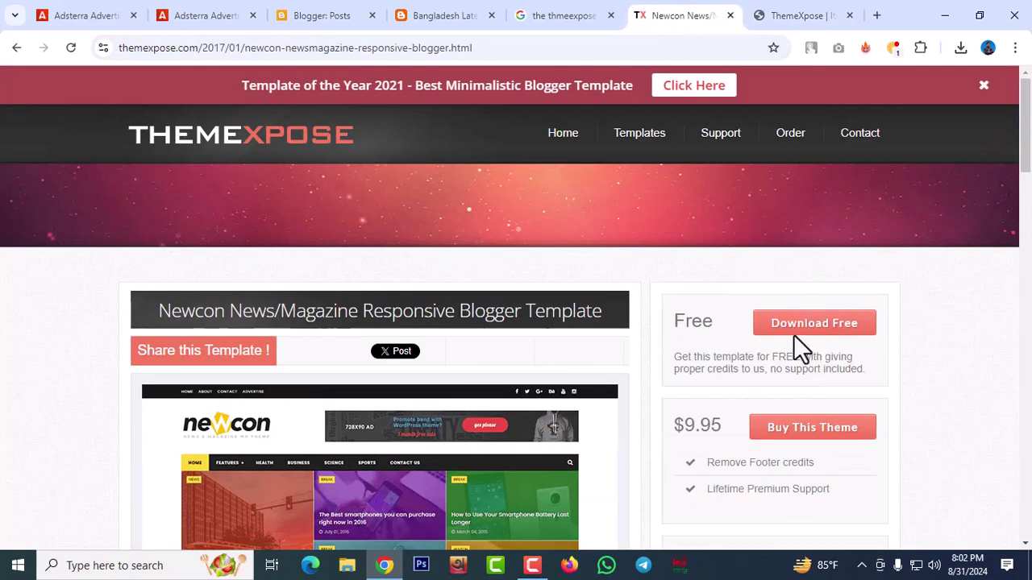
{"action": "scroll", "coordinate": [820, 433], "scroll_direction": "down", "scroll_amount": 3}
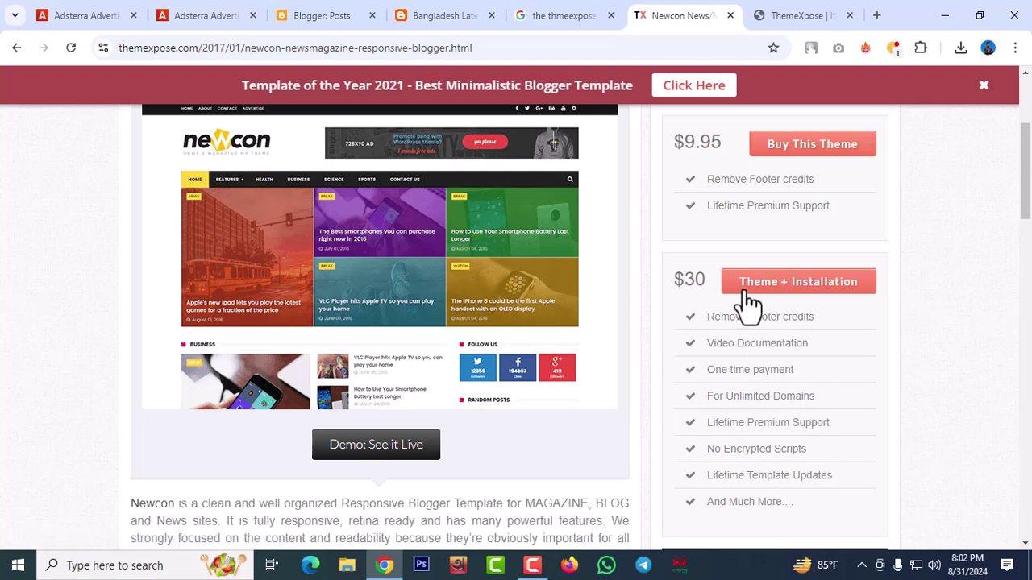
{"action": "scroll", "coordinate": [824, 292], "scroll_direction": "up", "scroll_amount": 1}
{"action": "scroll", "coordinate": [824, 292], "scroll_direction": "up", "scroll_amount": 3}
{"action": "left_click", "coordinate": [796, 20]}
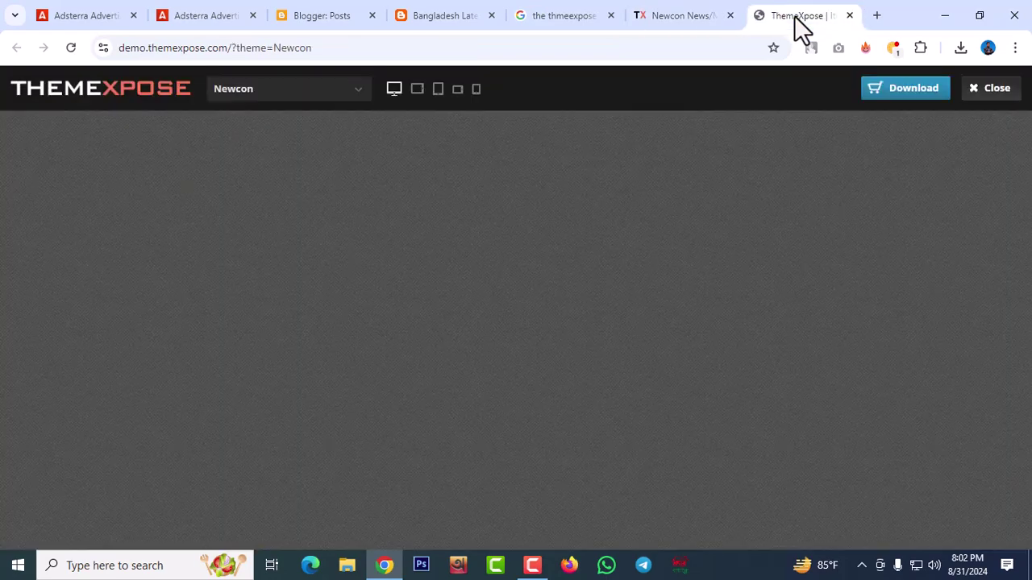
{"action": "left_click", "coordinate": [850, 16]}
Download the Newcon Template Free Verison folder from Box as a zip
{"action": "left_click", "coordinate": [835, 324]}
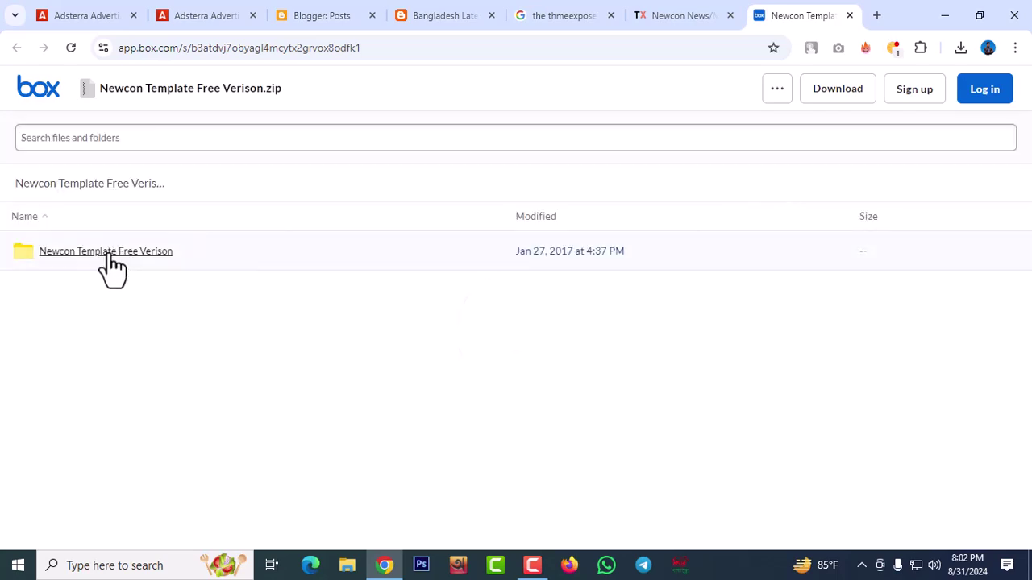
{"action": "left_click", "coordinate": [111, 256]}
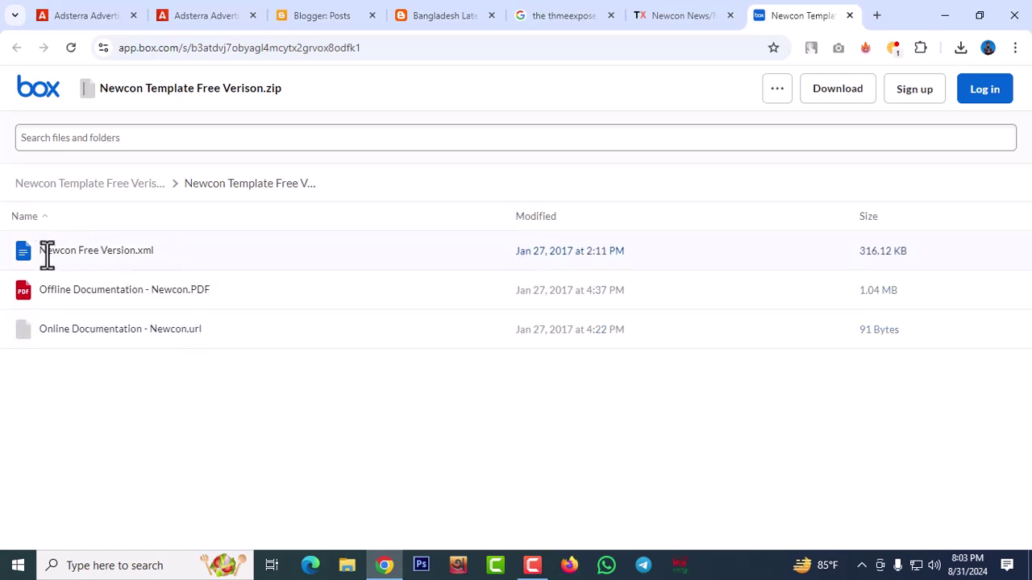
{"action": "left_click", "coordinate": [827, 95]}
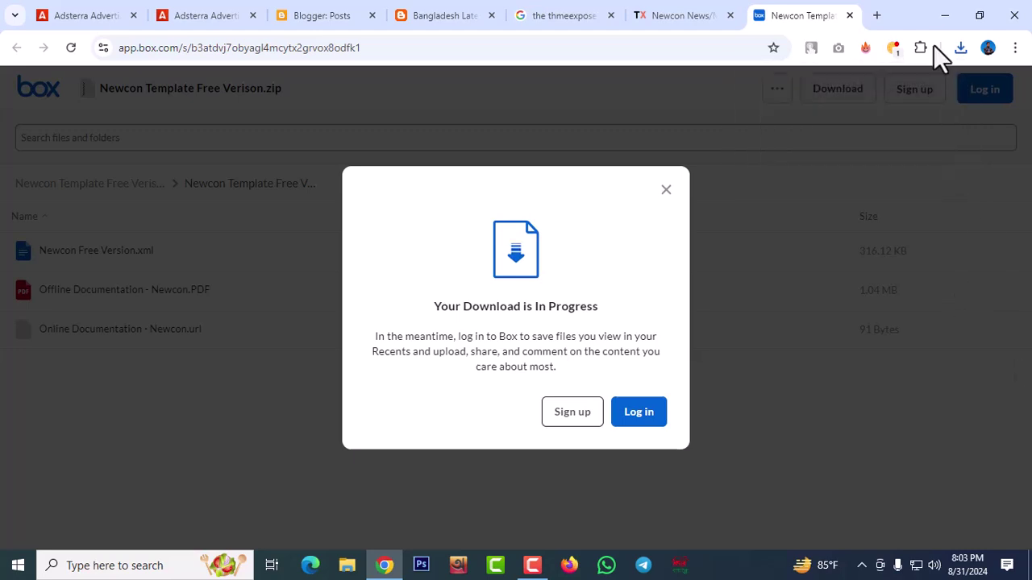
Extract the Newcon zip into a 'Newcon Template Free Verison' folder in Downloads, then return to Chrome
{"action": "left_click", "coordinate": [960, 48]}
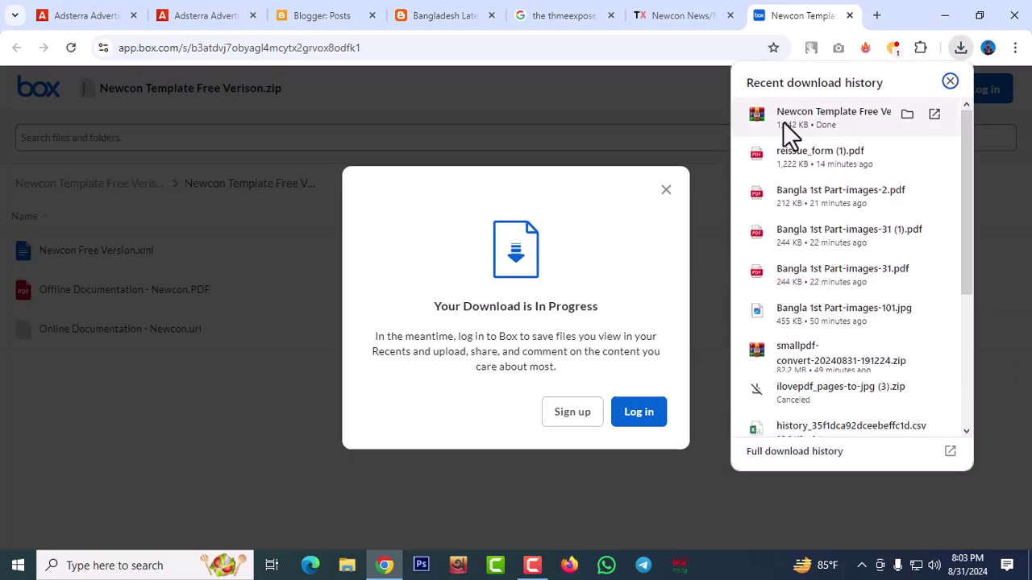
{"action": "left_click", "coordinate": [907, 113]}
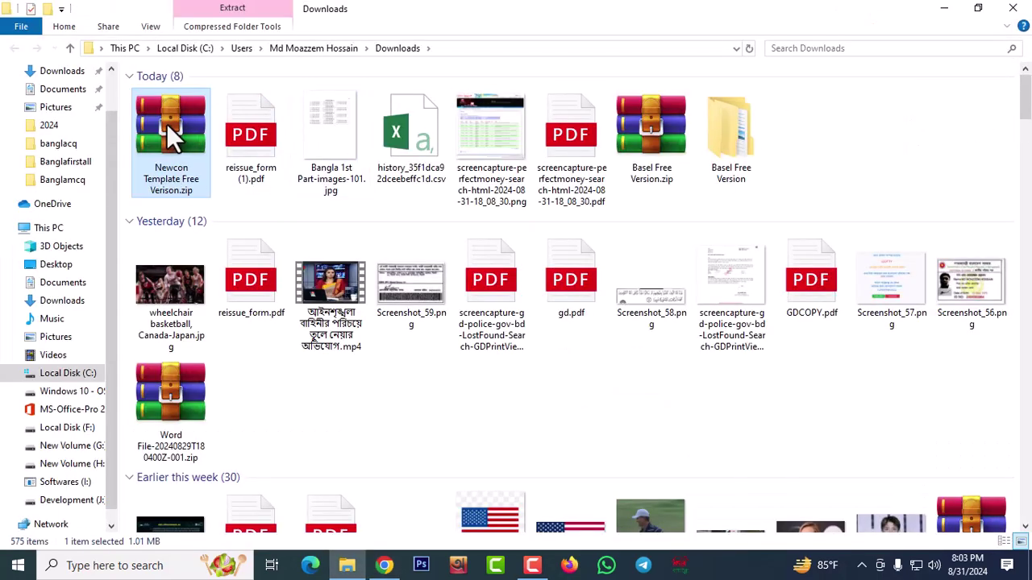
{"action": "right_click", "coordinate": [166, 124]}
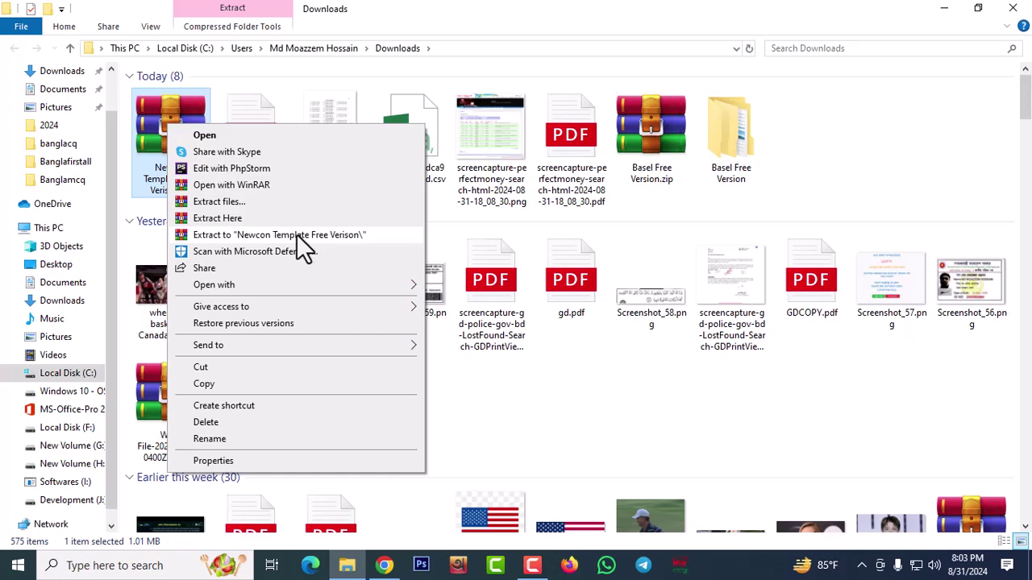
{"action": "left_click", "coordinate": [297, 234]}
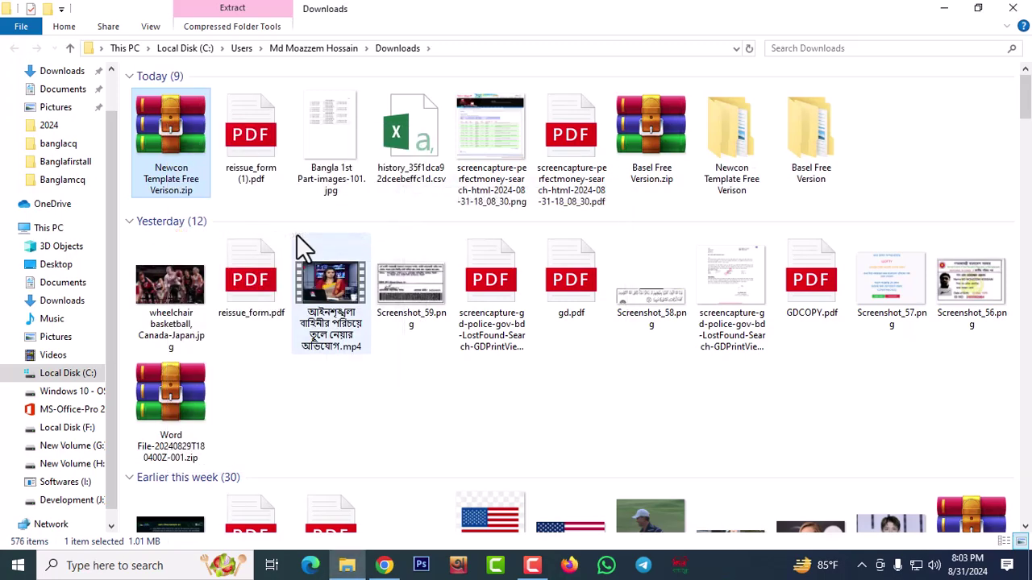
{"action": "left_click", "coordinate": [387, 565]}
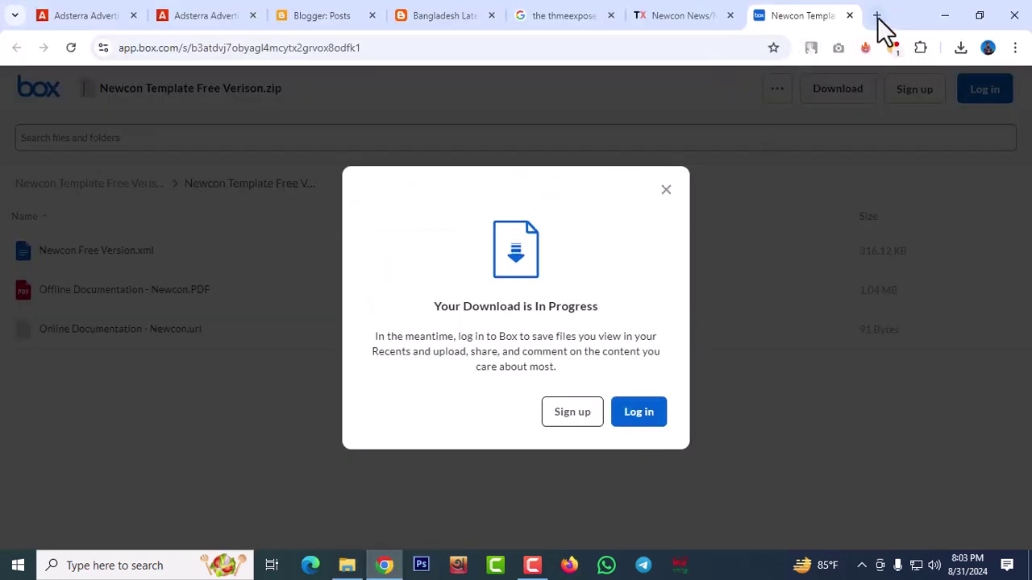
Search Google for winrar 64 and download WinRAR 7.01 English 64 bit from win-rar.com
{"action": "left_click", "coordinate": [878, 15]}
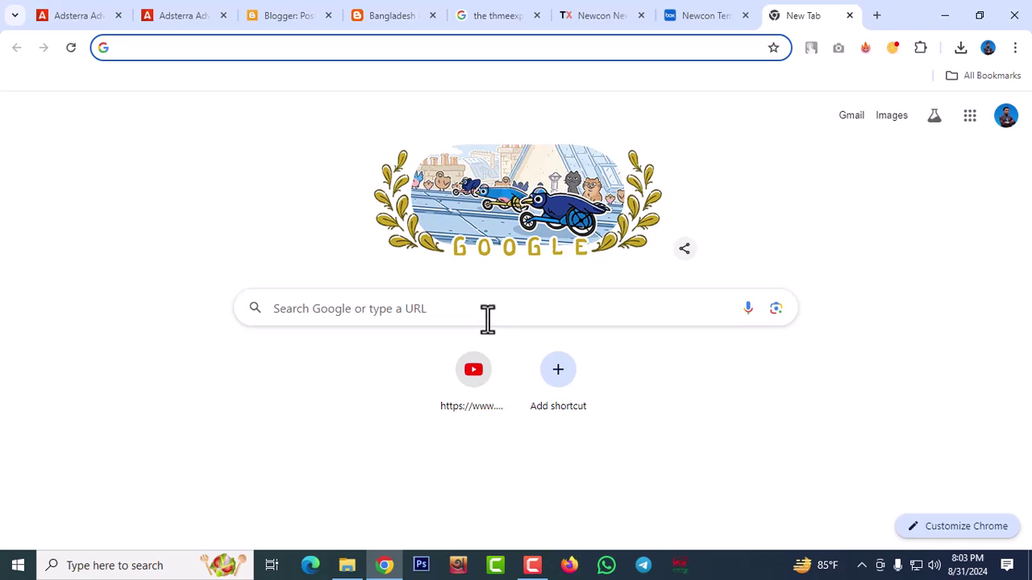
{"action": "left_click", "coordinate": [482, 315]}
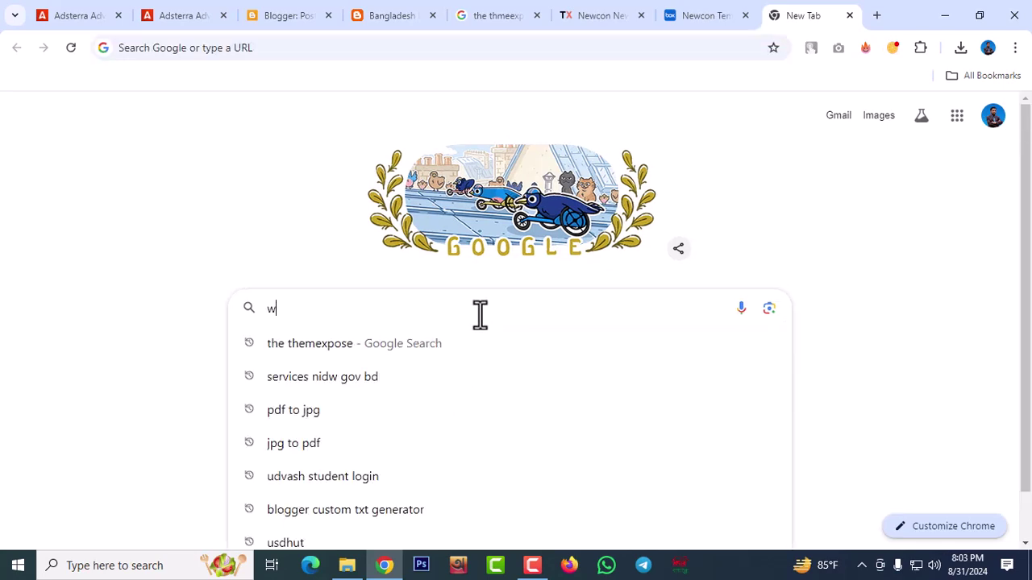
{"action": "type", "text": "winrar"}
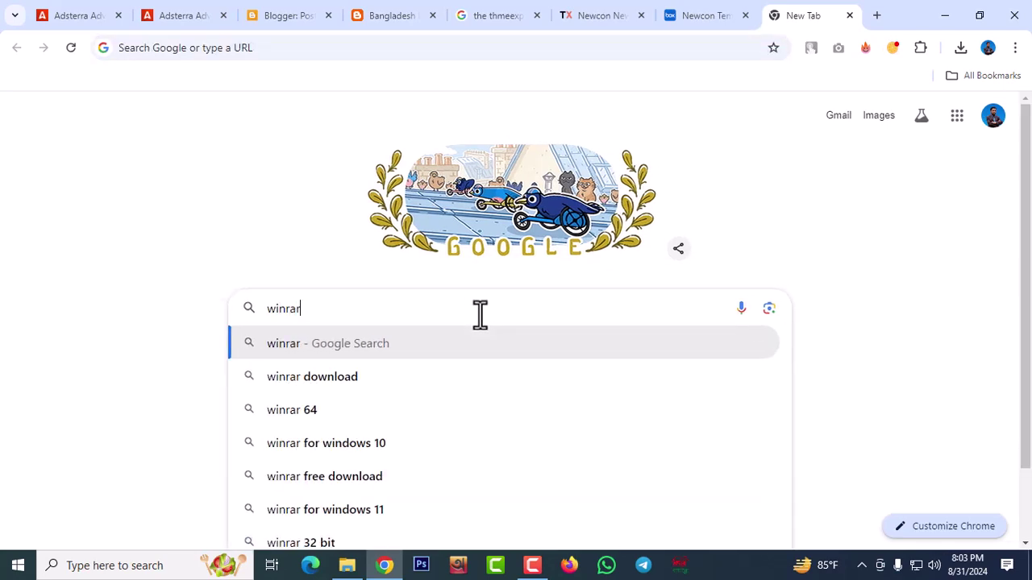
{"action": "left_click", "coordinate": [308, 415]}
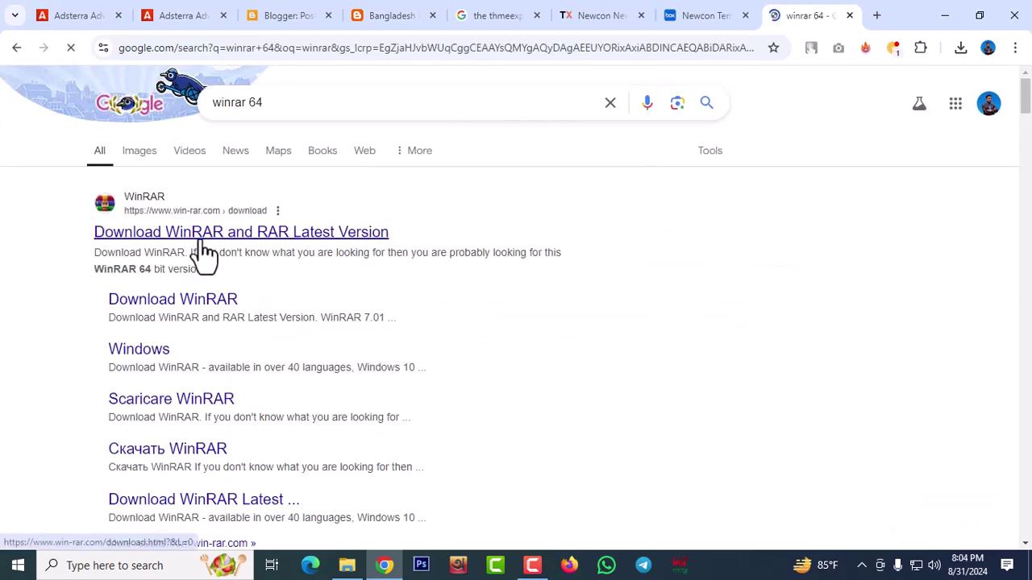
{"action": "left_click", "coordinate": [200, 237]}
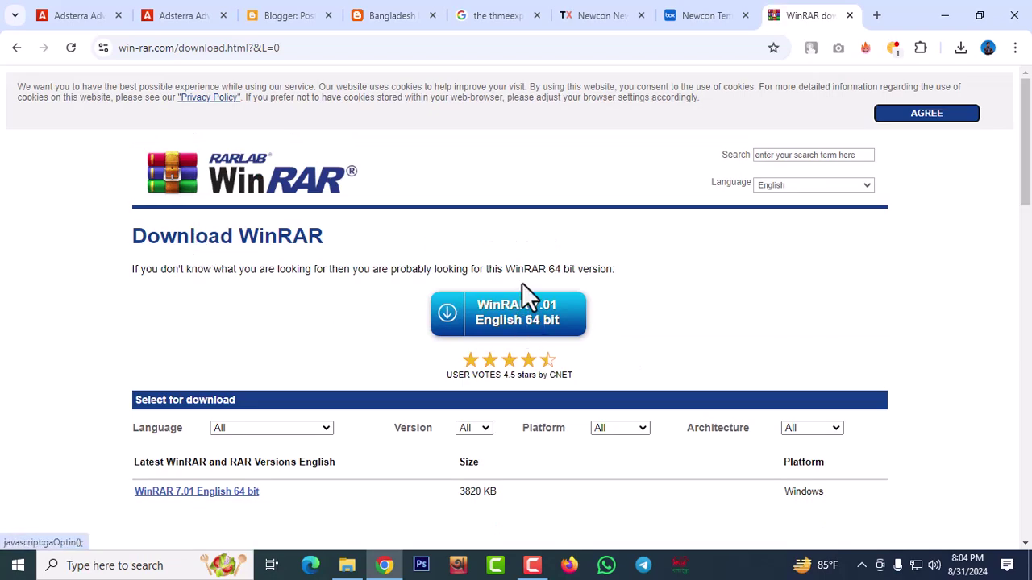
{"action": "left_click", "coordinate": [513, 322]}
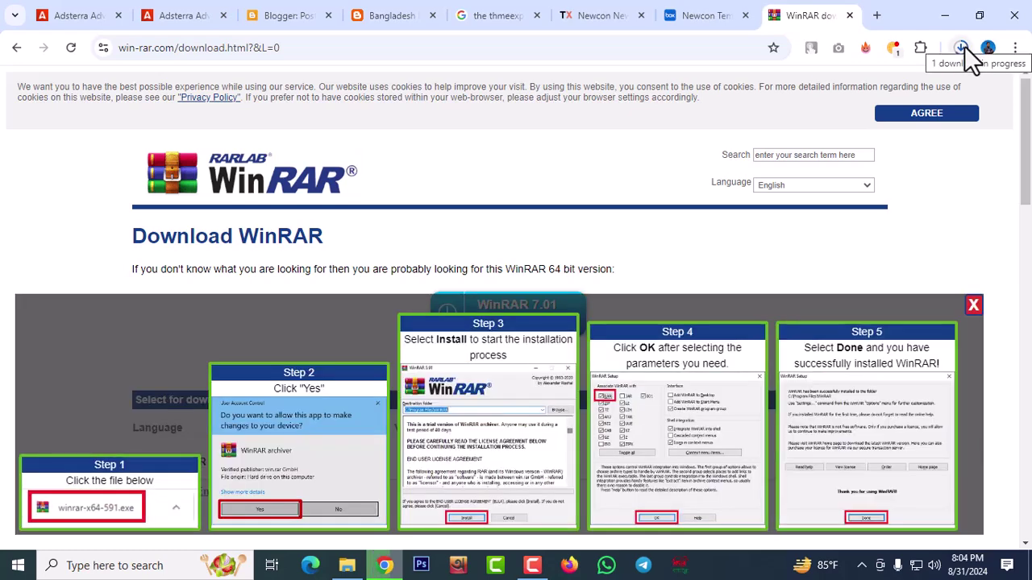
{"action": "left_click", "coordinate": [962, 48]}
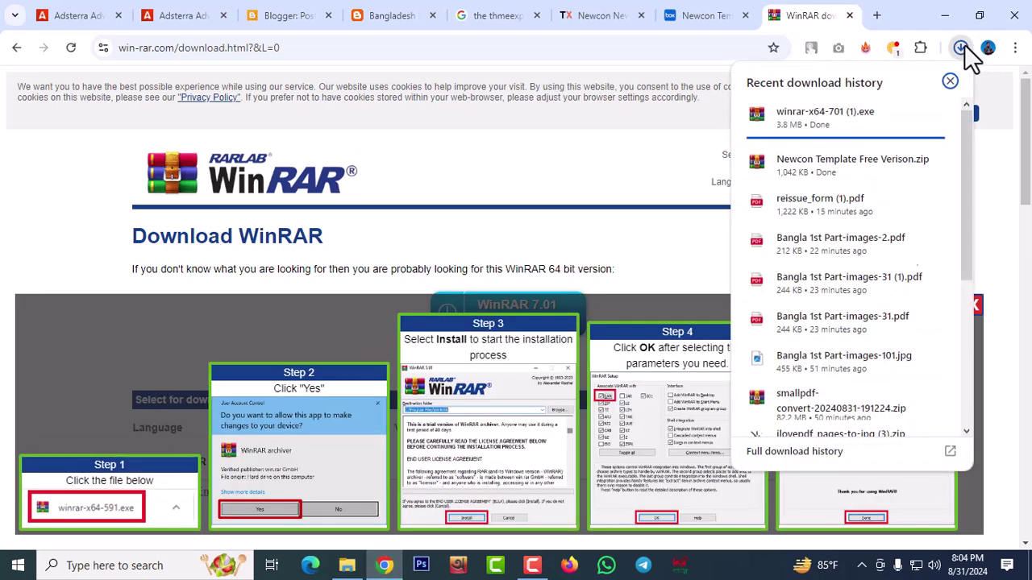
Run winrar-x64-701 (1).exe from the Downloads folder as administrator
{"action": "left_click", "coordinate": [916, 114]}
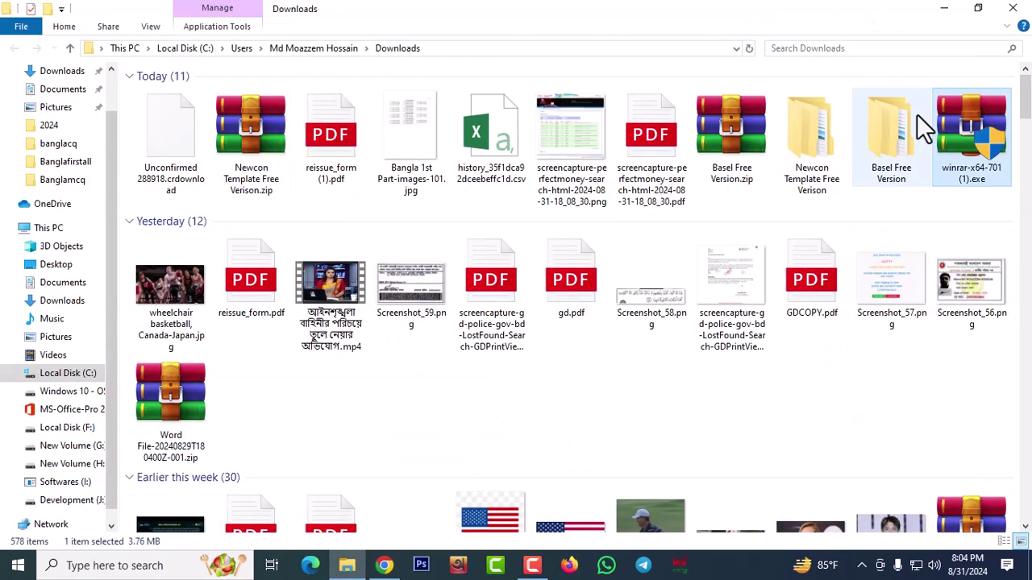
{"action": "left_click", "coordinate": [748, 48]}
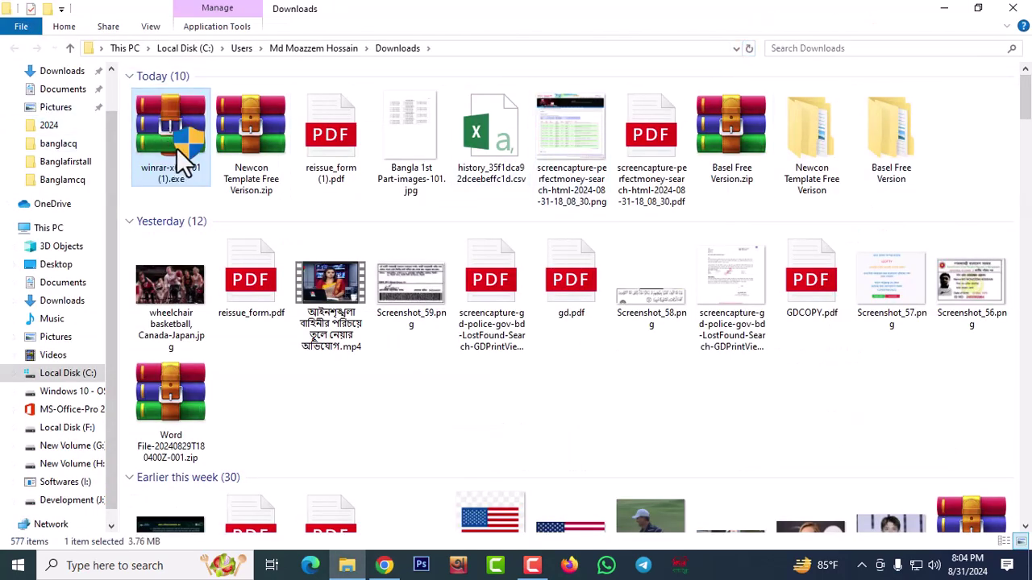
{"action": "right_click", "coordinate": [176, 147]}
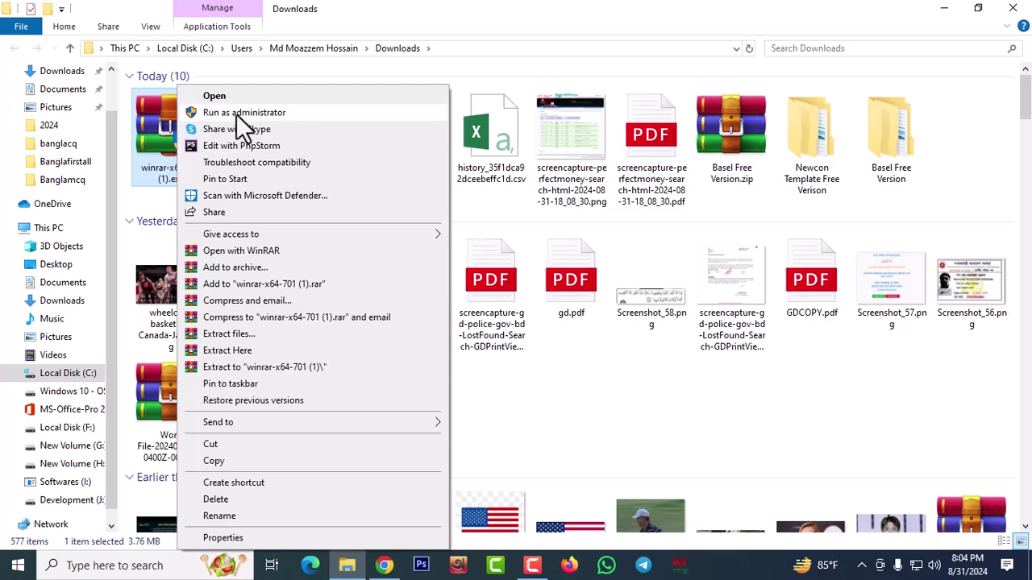
{"action": "left_click", "coordinate": [690, 227]}
{"action": "left_click", "coordinate": [690, 223]}
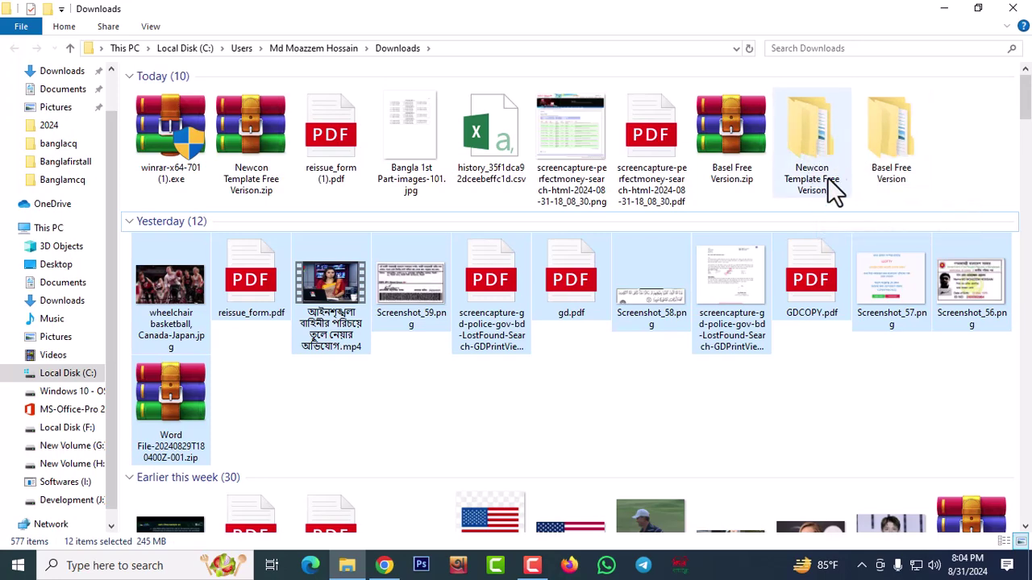
Open the extracted Newcon Template Free Verison folder and its inner subfolder
{"action": "double_click", "coordinate": [810, 120]}
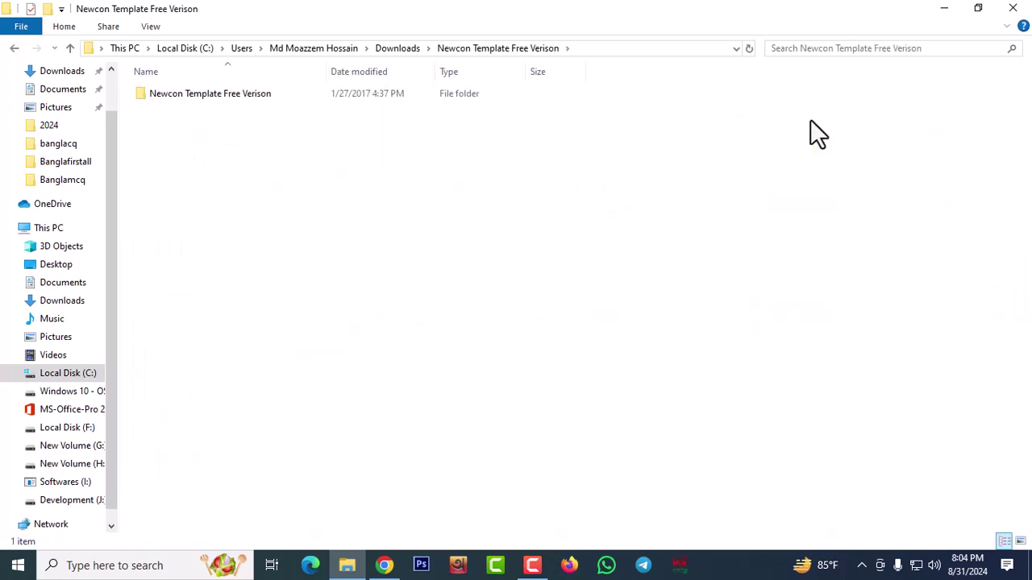
{"action": "double_click", "coordinate": [222, 92]}
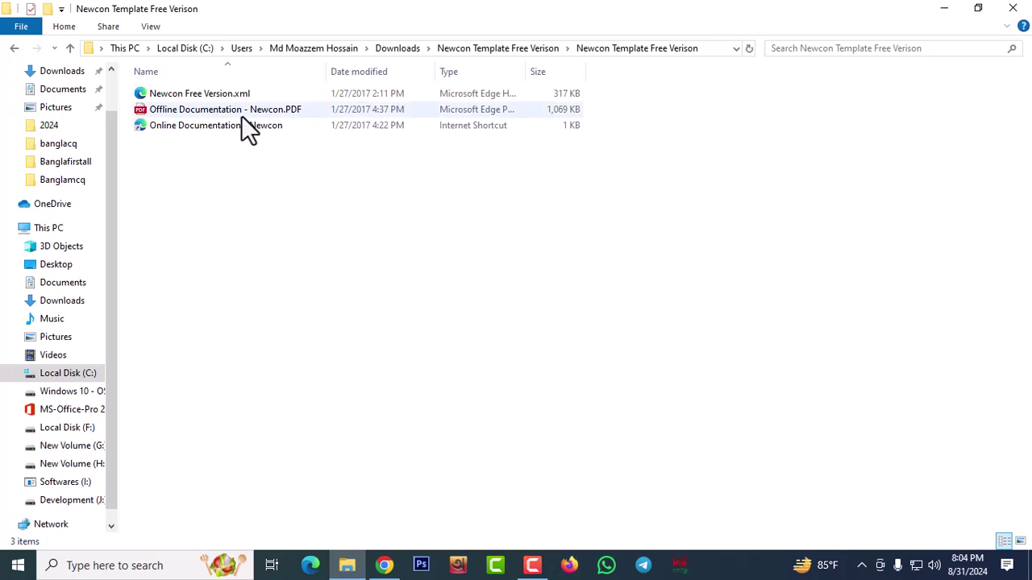
{"action": "double_click", "coordinate": [198, 127]}
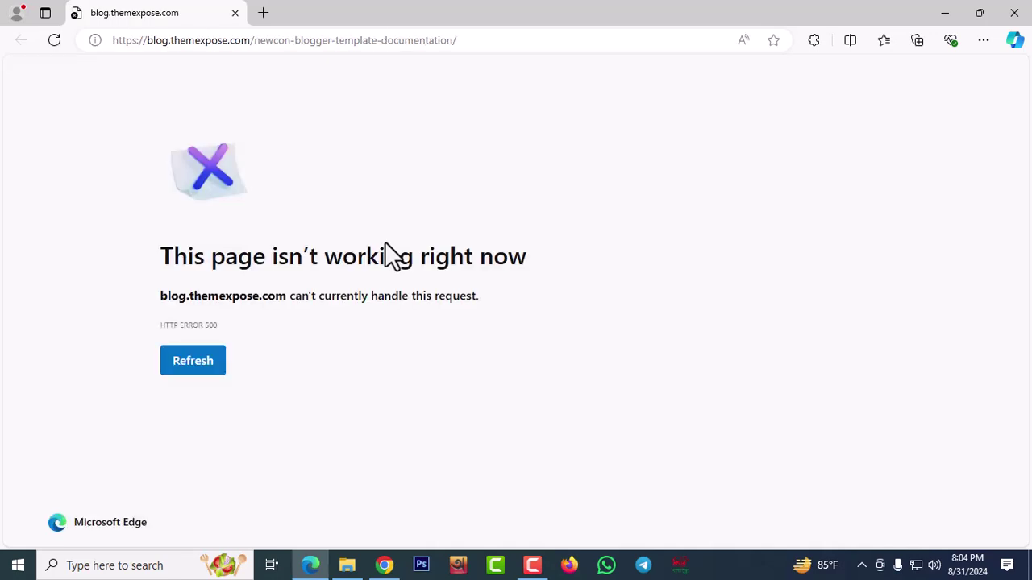
{"action": "left_click", "coordinate": [235, 13]}
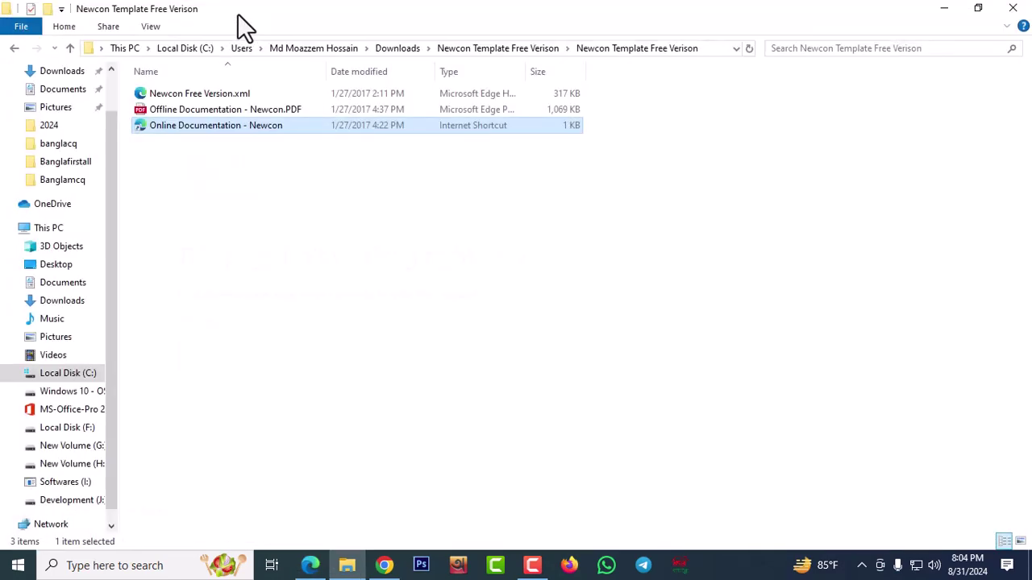
{"action": "double_click", "coordinate": [230, 114]}
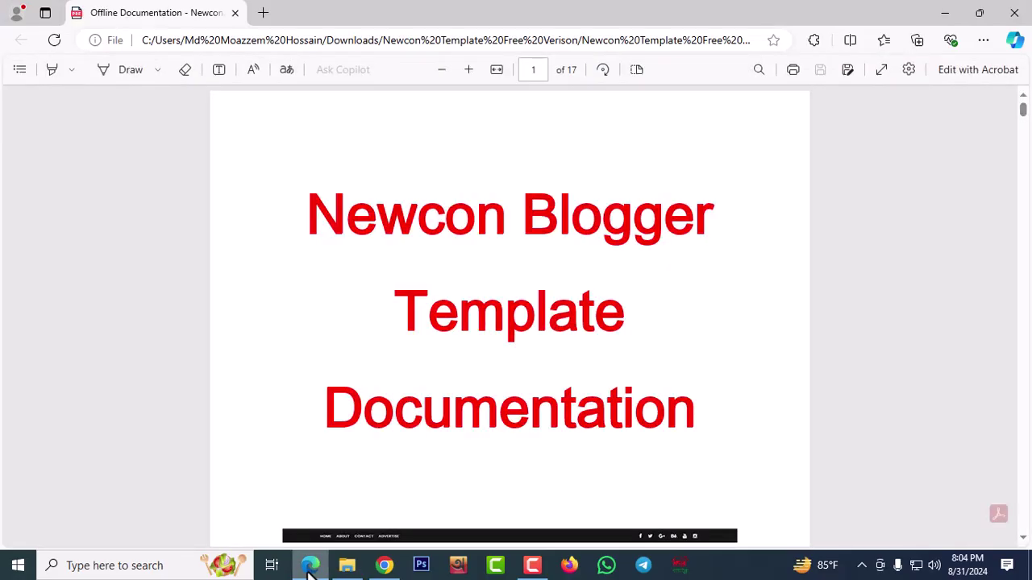
{"action": "key", "text": "ctrl+w"}
{"action": "left_click", "coordinate": [310, 566]}
{"action": "scroll", "coordinate": [479, 270], "scroll_direction": "down", "scroll_amount": 20}
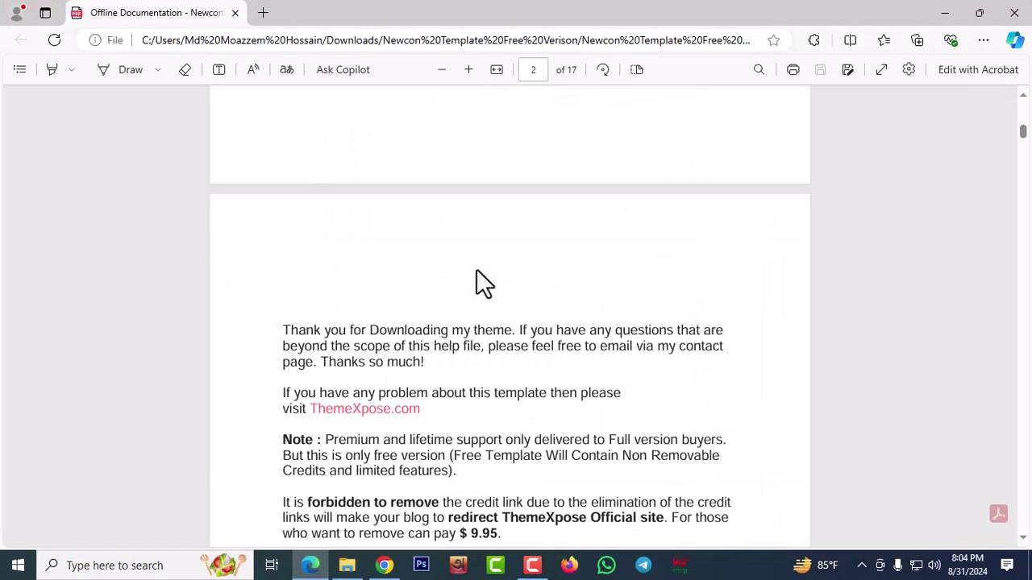
{"action": "scroll", "coordinate": [476, 278], "scroll_direction": "down", "scroll_amount": 10}
{"action": "scroll", "coordinate": [414, 264], "scroll_direction": "up", "scroll_amount": 5}
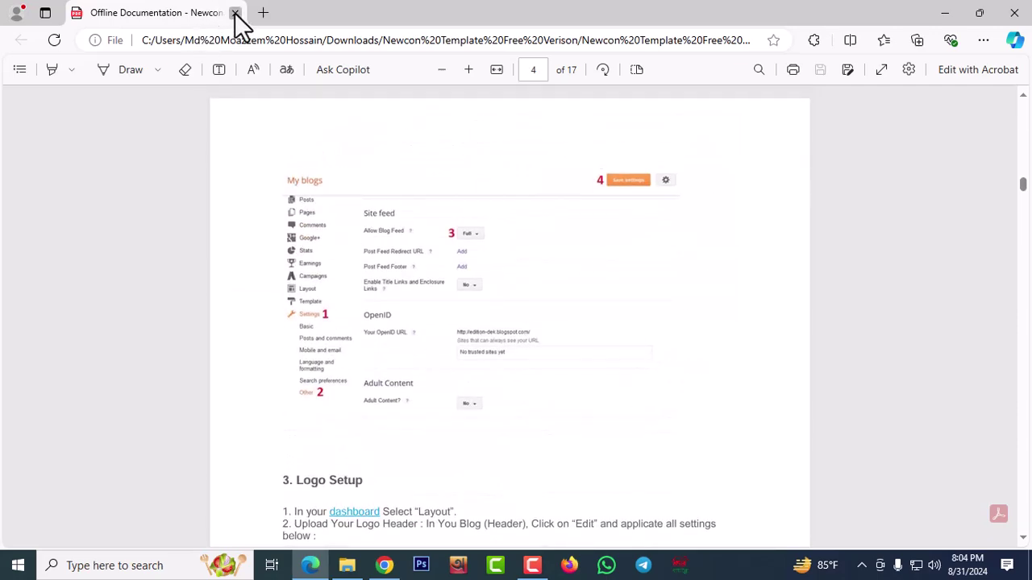
{"action": "left_click", "coordinate": [234, 13]}
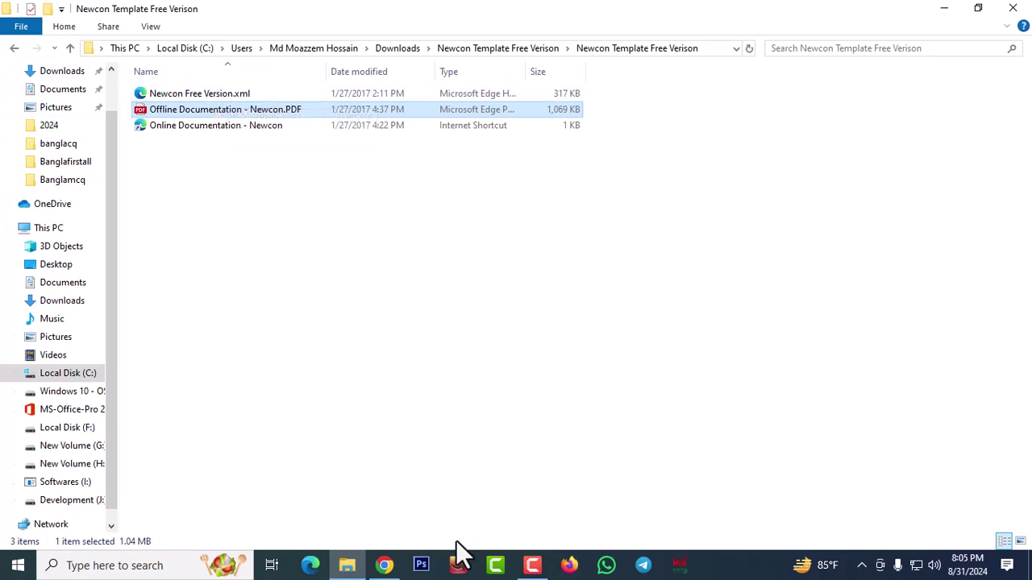
Check the live Bangladesh Latest News blog, then return to its Posts dashboard
{"action": "left_click", "coordinate": [383, 565]}
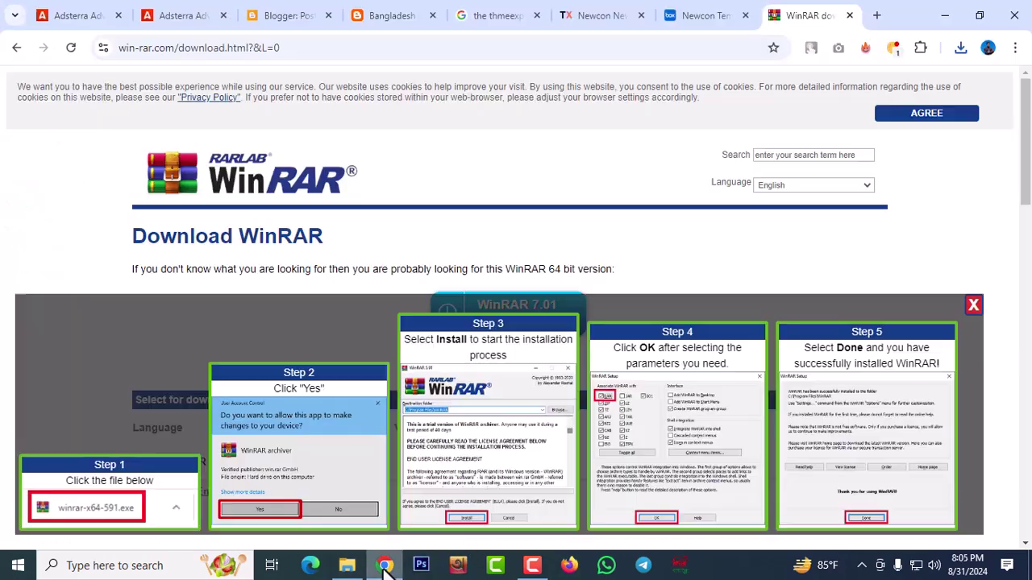
{"action": "left_click", "coordinate": [287, 25]}
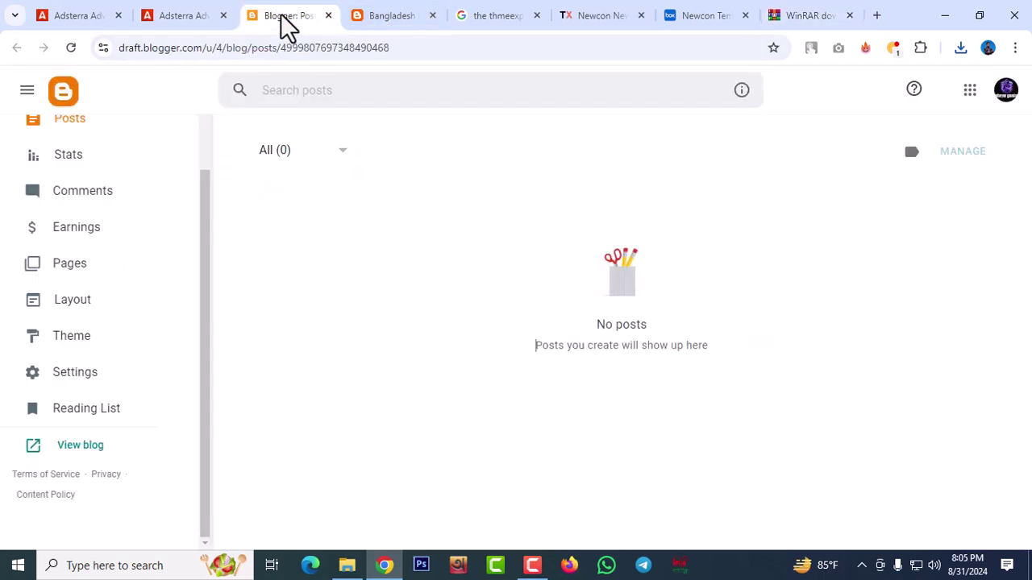
{"action": "left_click", "coordinate": [405, 20]}
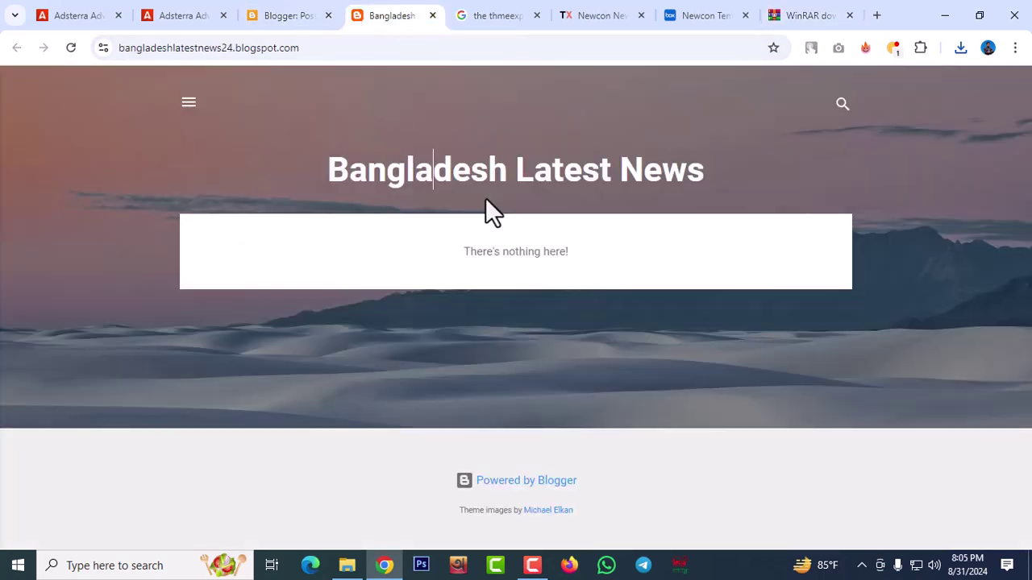
{"action": "left_click", "coordinate": [310, 24]}
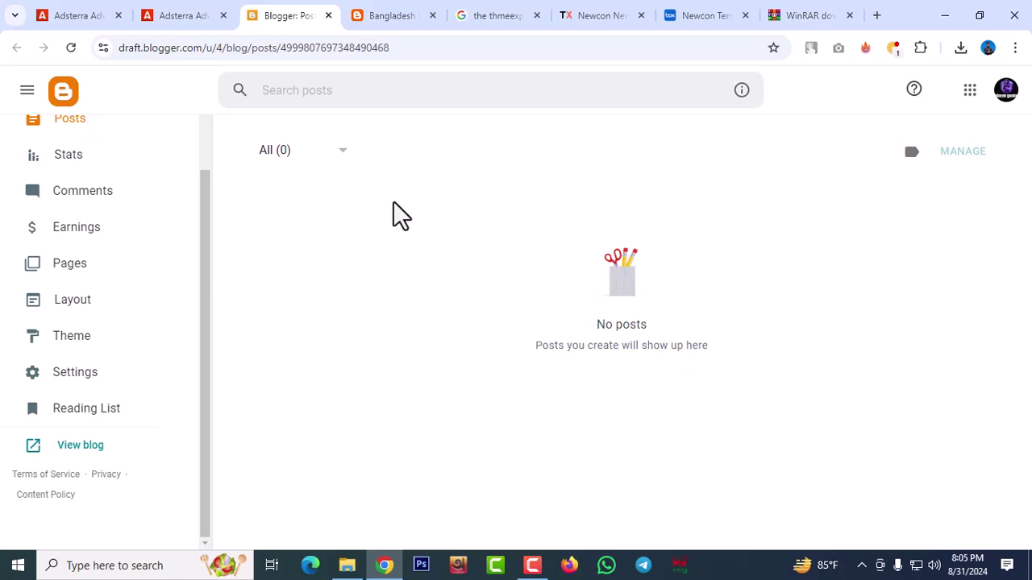
Search Google in a new tab for 'update bangladesh news'
{"action": "left_click", "coordinate": [877, 15]}
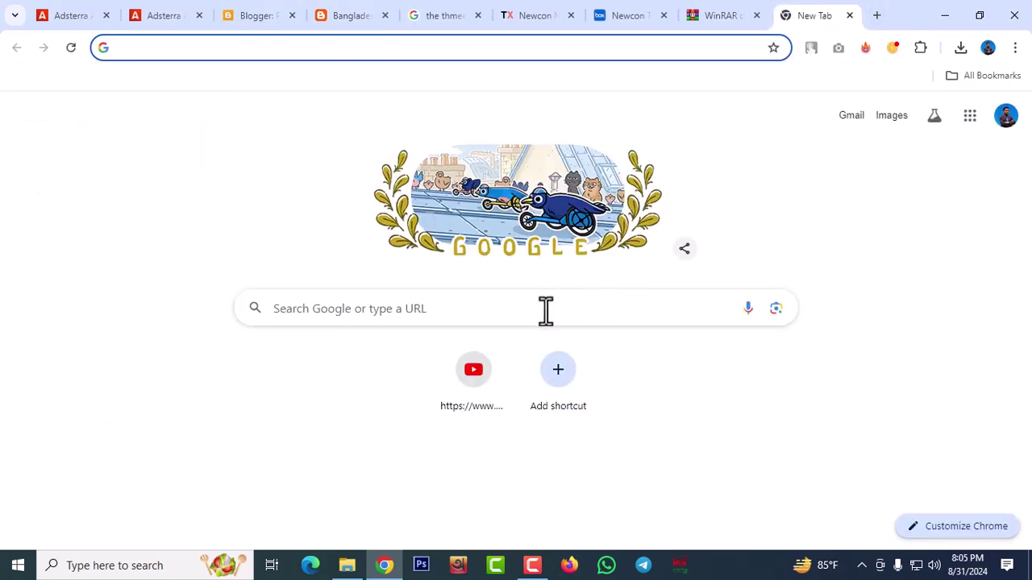
{"action": "left_click", "coordinate": [546, 309]}
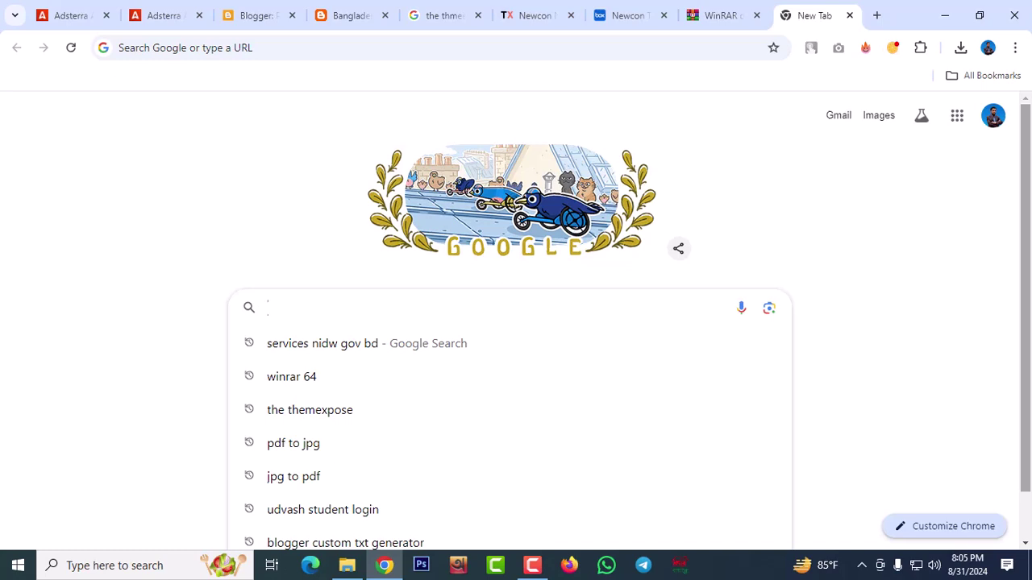
{"action": "type", "text": "la"}
{"action": "key", "text": "Escape"}
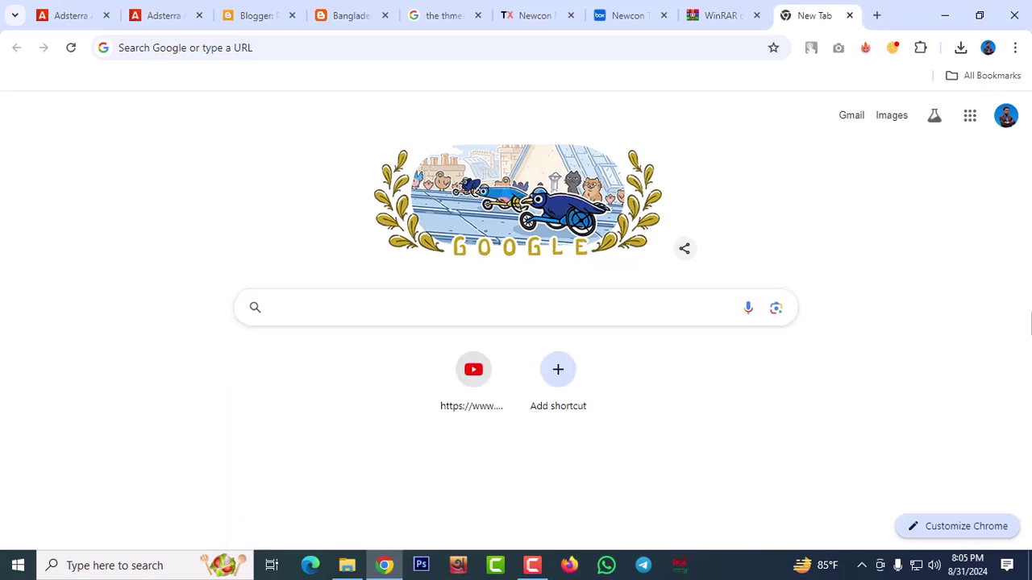
{"action": "type", "text": "update"}
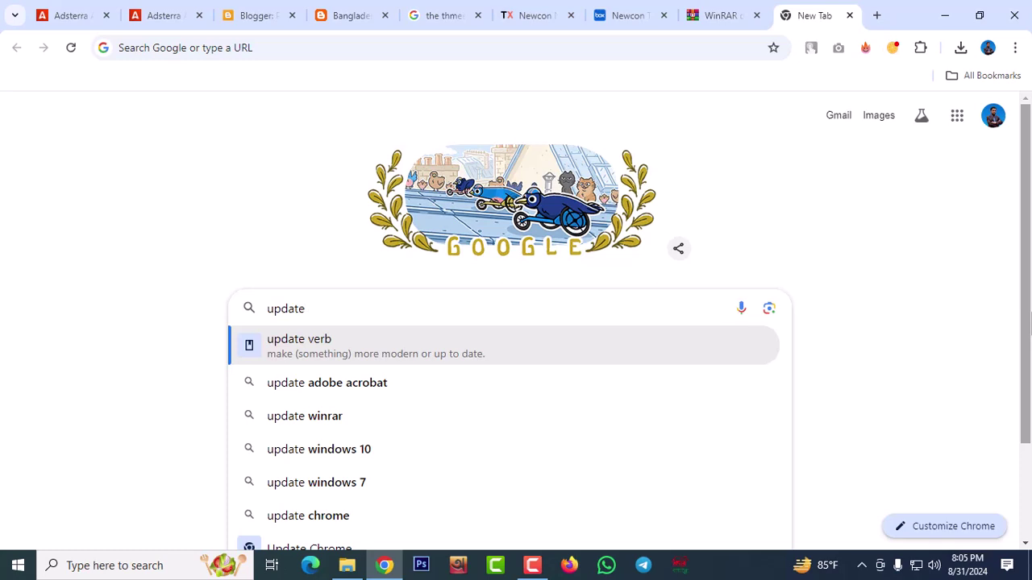
{"action": "type", "text": " bangla news"}
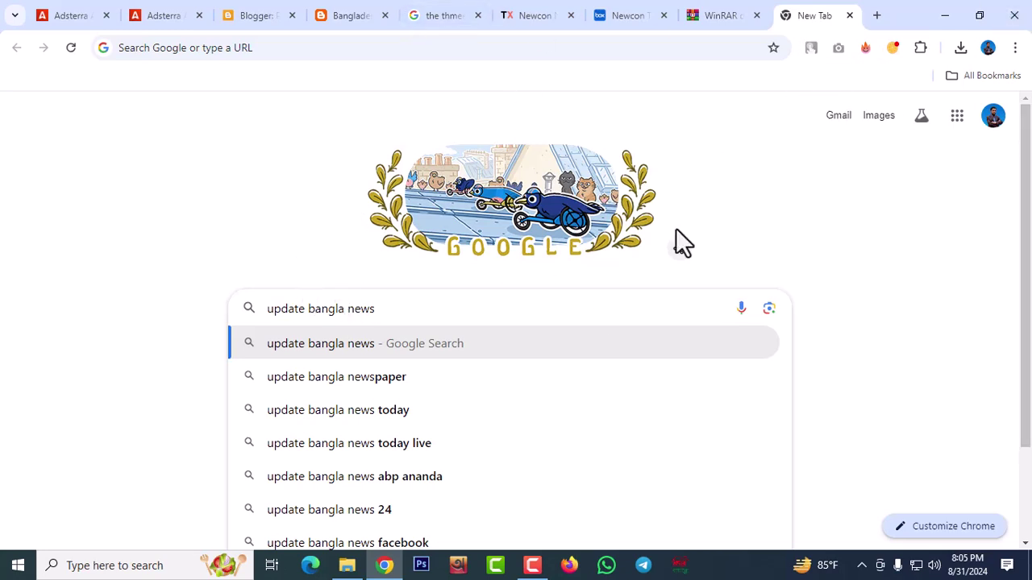
{"action": "type", "text": "desh"}
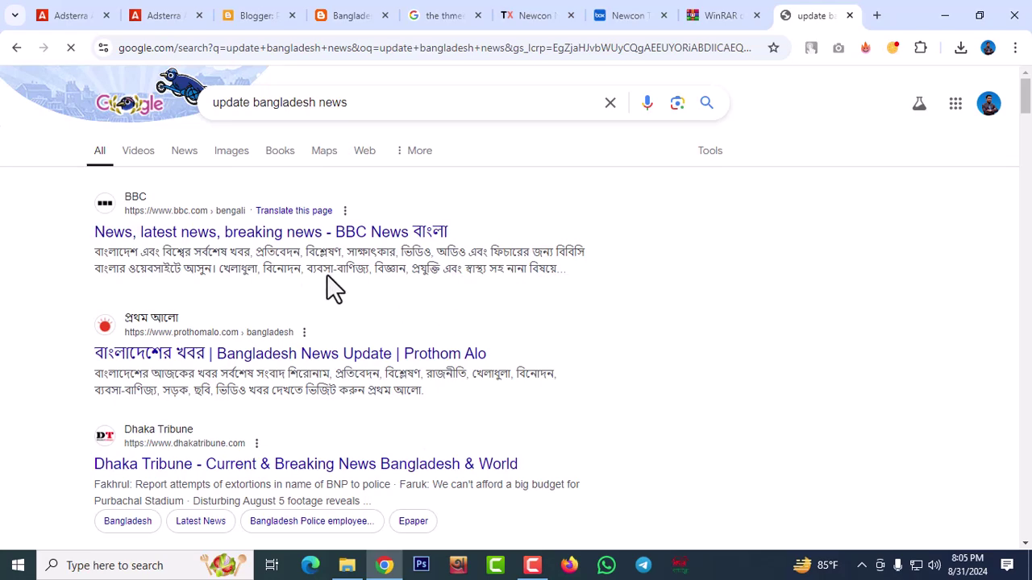
Open the BBC News Bangla result and show the page in original Bangla
{"action": "left_click", "coordinate": [167, 240]}
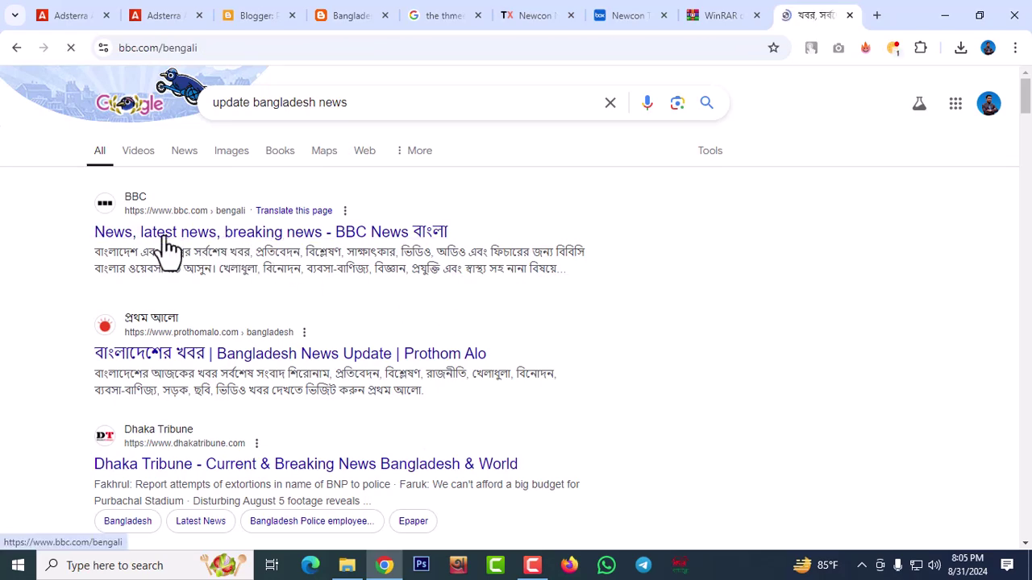
{"action": "scroll", "coordinate": [720, 242], "scroll_direction": "down", "scroll_amount": 1}
{"action": "scroll", "coordinate": [339, 357], "scroll_direction": "down", "scroll_amount": 4}
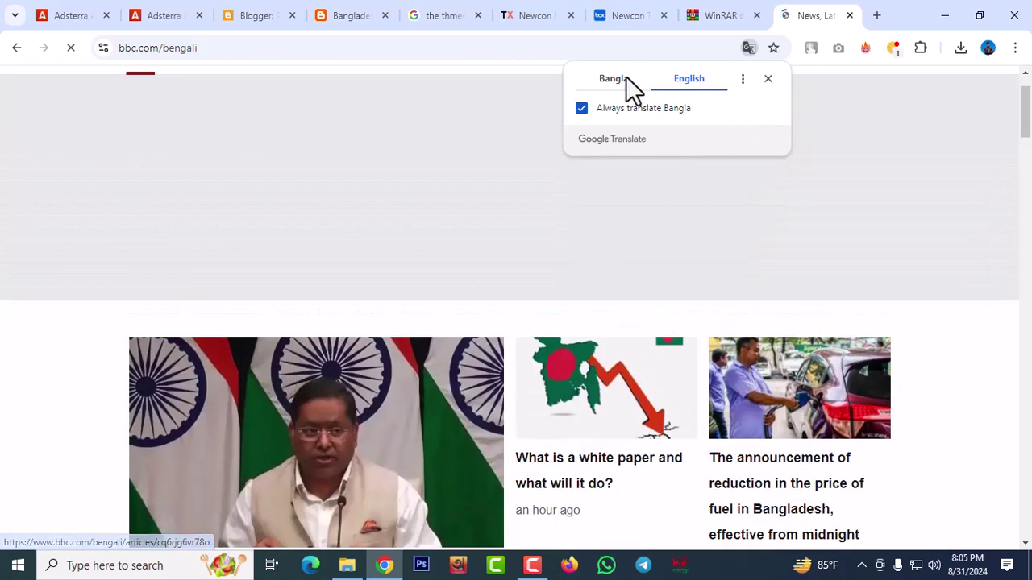
{"action": "left_click", "coordinate": [624, 81]}
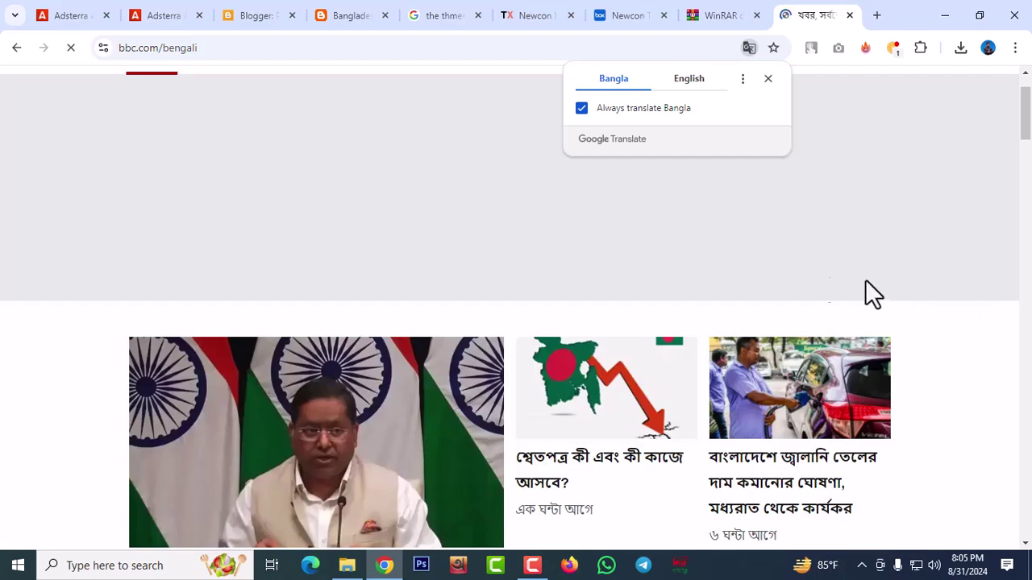
{"action": "scroll", "coordinate": [428, 322], "scroll_direction": "down", "scroll_amount": 5}
{"action": "scroll", "coordinate": [426, 323], "scroll_direction": "down", "scroll_amount": 3}
{"action": "scroll", "coordinate": [426, 323], "scroll_direction": "up", "scroll_amount": 4}
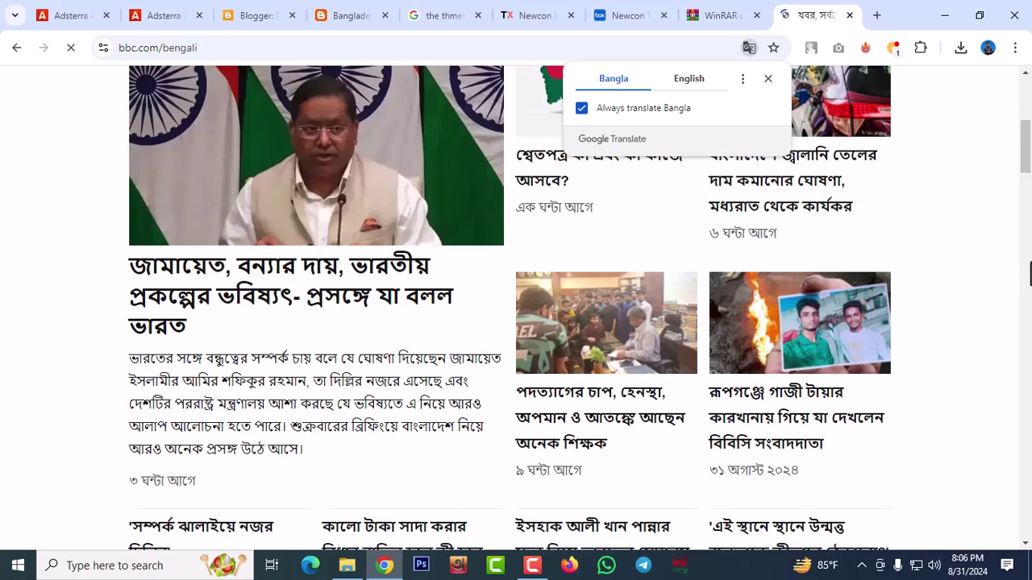
{"action": "scroll", "coordinate": [1031, 274], "scroll_direction": "up", "scroll_amount": 2}
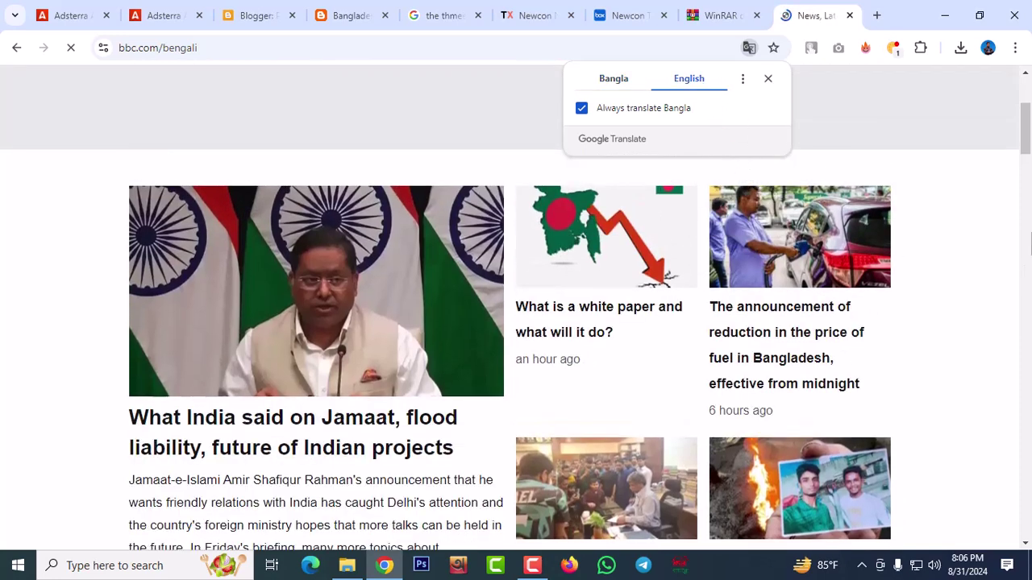
{"action": "scroll", "coordinate": [1013, 272], "scroll_direction": "up", "scroll_amount": 1}
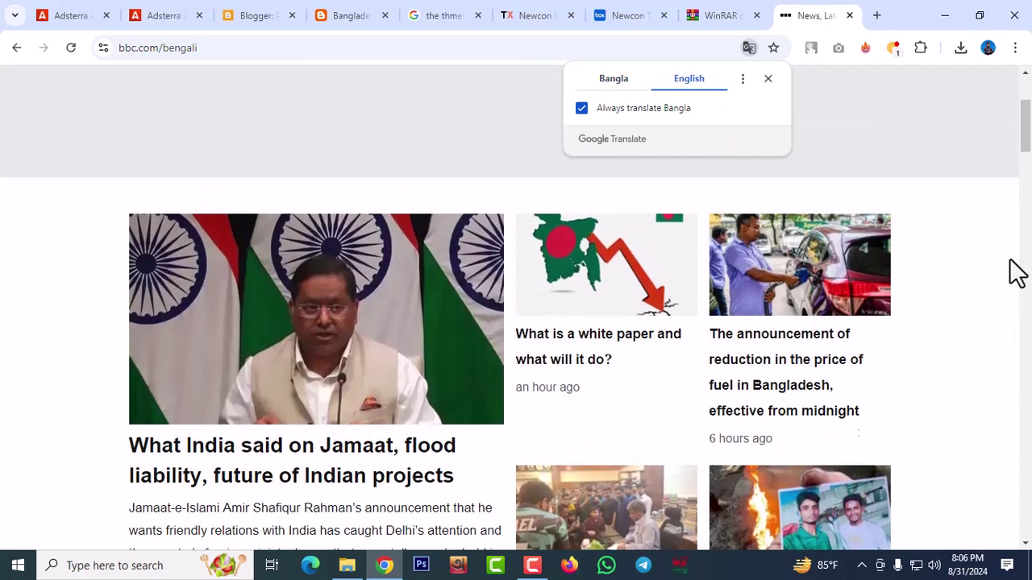
{"action": "left_click", "coordinate": [614, 79]}
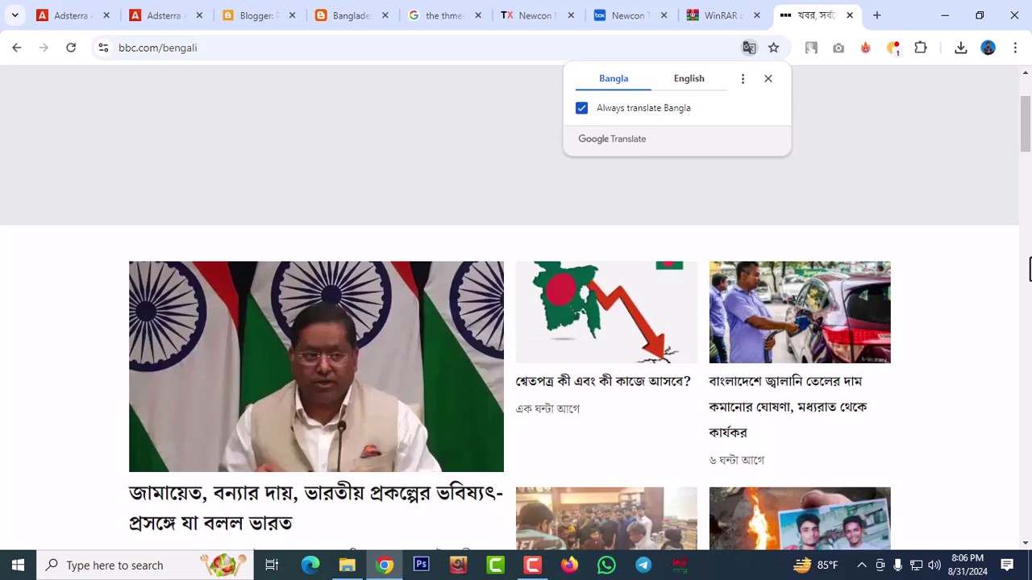
{"action": "scroll", "coordinate": [1027, 257], "scroll_direction": "down", "scroll_amount": 2}
Open the fuel price reduction article in Bengali and select its two-line headline
{"action": "left_click", "coordinate": [823, 303]}
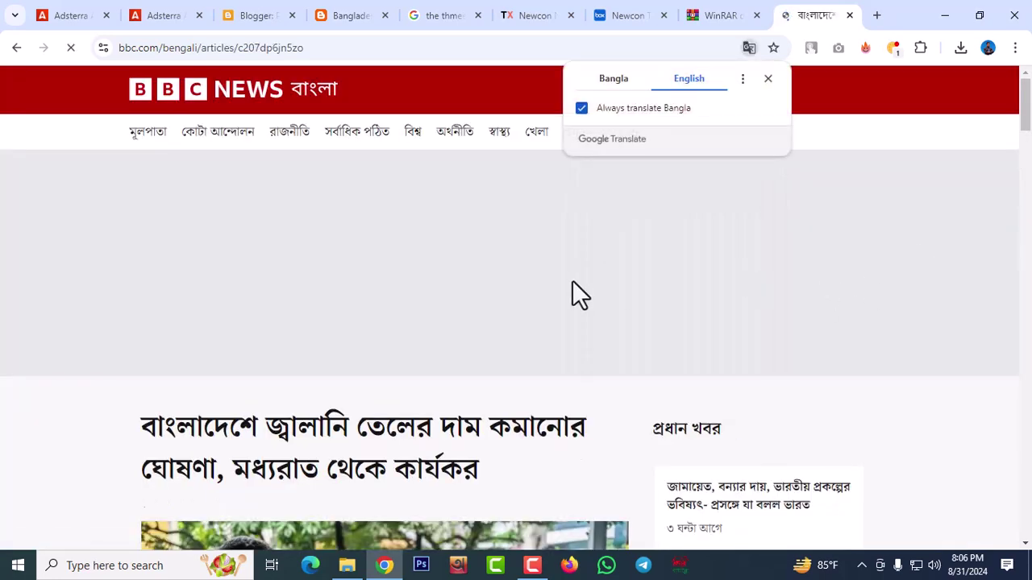
{"action": "scroll", "coordinate": [344, 318], "scroll_direction": "down", "scroll_amount": 3}
{"action": "scroll", "coordinate": [585, 376], "scroll_direction": "up", "scroll_amount": 2}
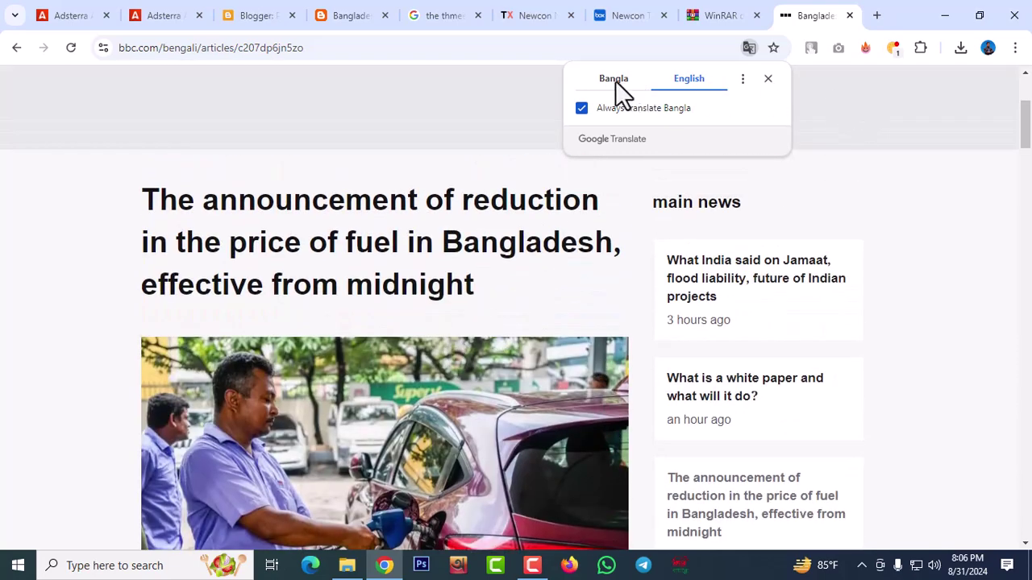
{"action": "left_click", "coordinate": [614, 80]}
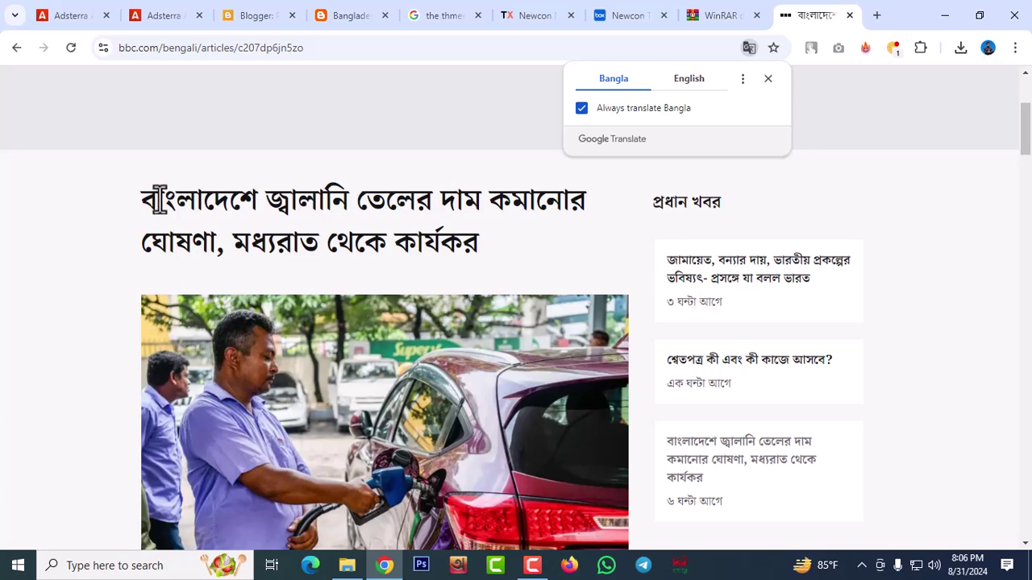
{"action": "left_click_drag", "start_coordinate": [145, 195], "coordinate": [485, 248]}
{"action": "key", "text": "ctrl+c"}
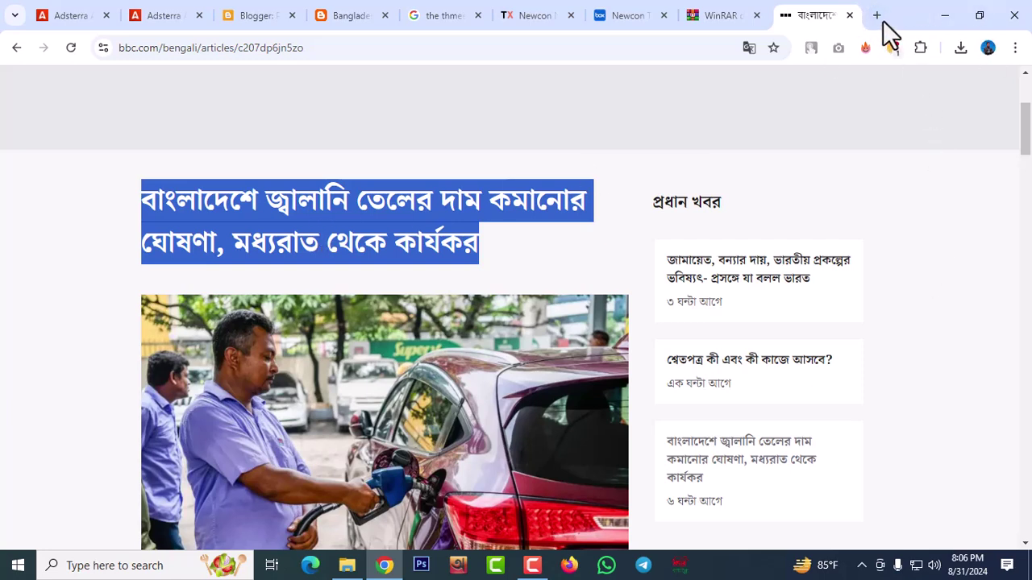
Ask ChatGPT to rewrite the pasted Bengali fuel-price headline
{"action": "left_click", "coordinate": [877, 15]}
{"action": "type", "text": "chatgpt.com"}
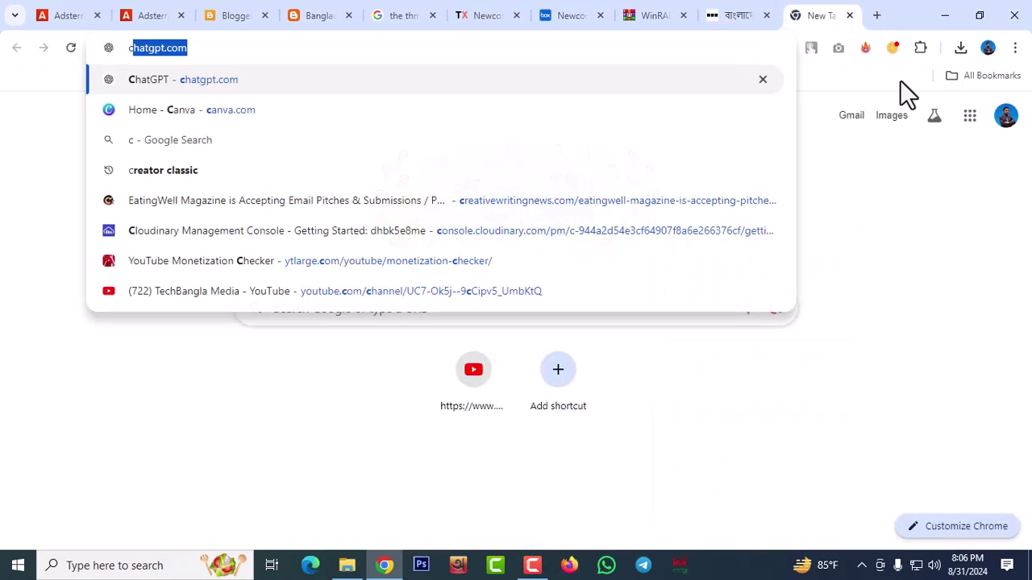
{"action": "key", "text": "Return"}
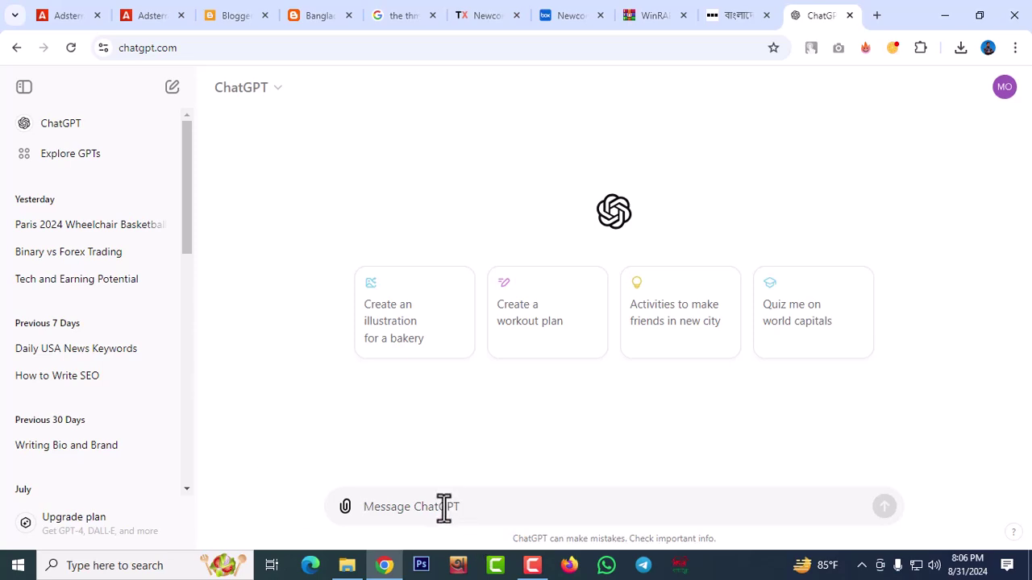
{"action": "type", "text": "Rewrite \""}
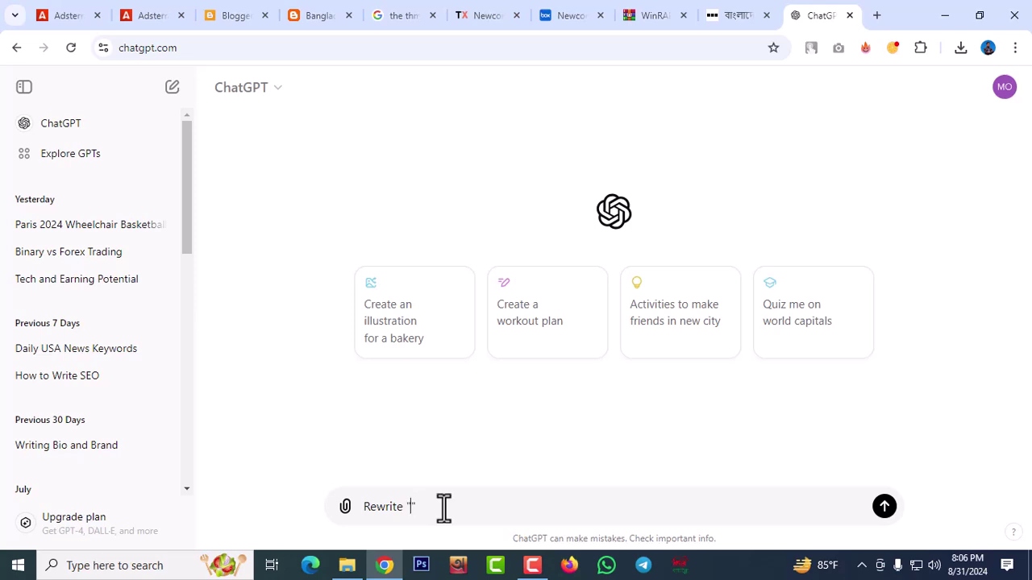
{"action": "key", "text": "ctrl+v"}
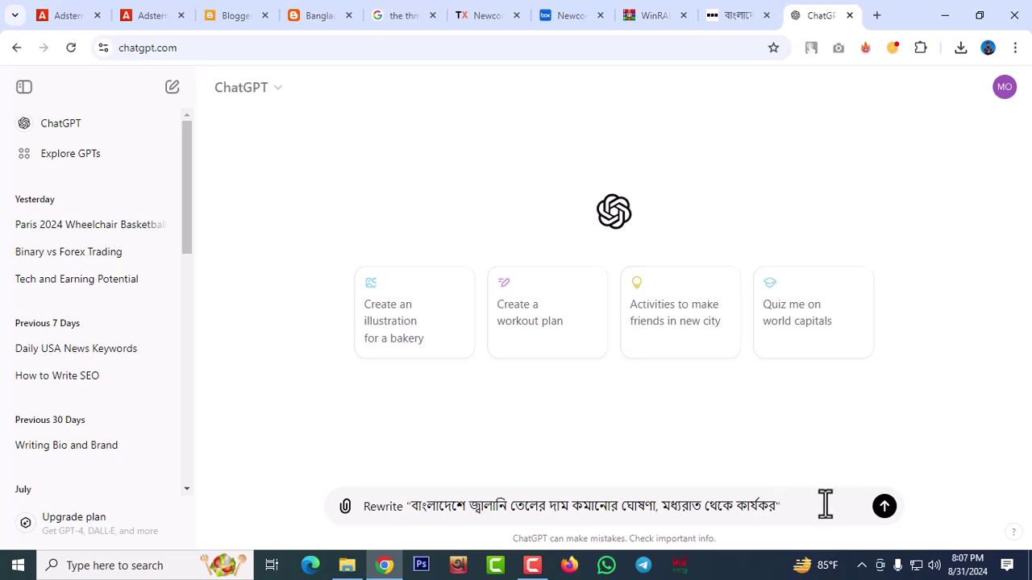
{"action": "key", "text": "Return"}
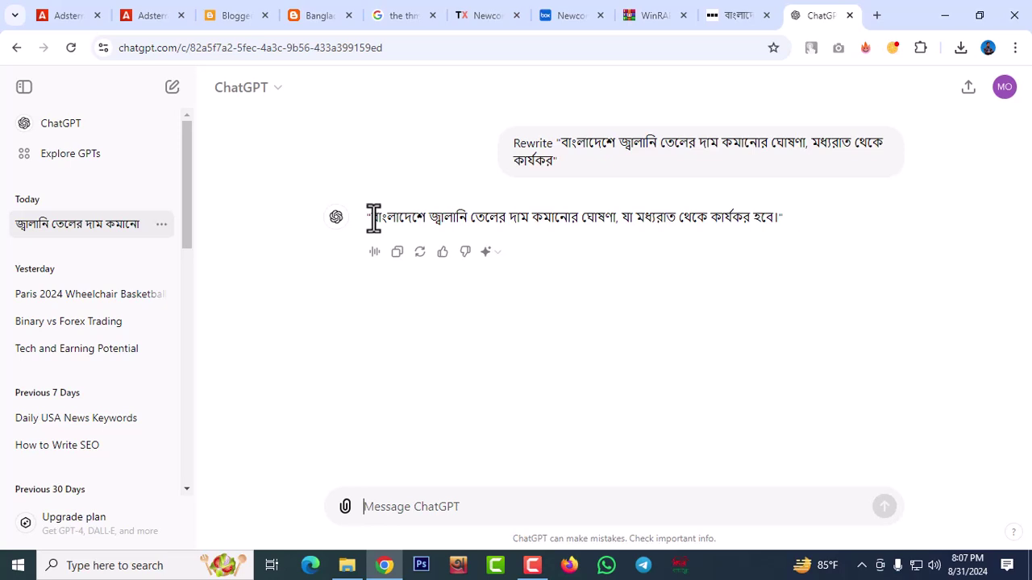
Select ChatGPT's rewritten Bangla headline in the reply
{"action": "left_click_drag", "start_coordinate": [371, 216], "coordinate": [680, 219]}
{"action": "left_click", "coordinate": [755, 249]}
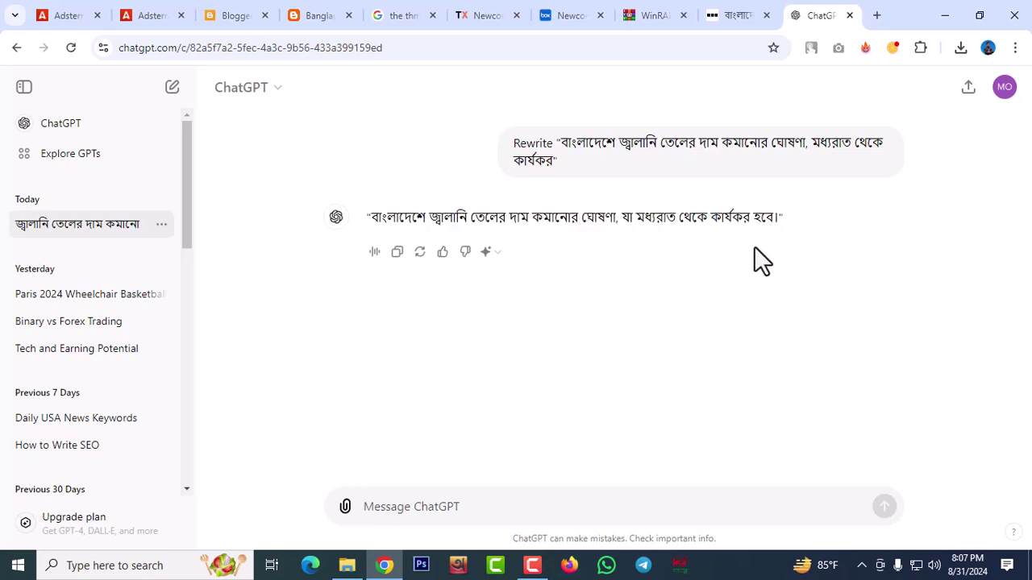
{"action": "right_click", "coordinate": [779, 208]}
{"action": "left_click", "coordinate": [609, 248]}
{"action": "left_click_drag", "start_coordinate": [369, 216], "coordinate": [773, 216]}
{"action": "key", "text": "ctrl+c"}
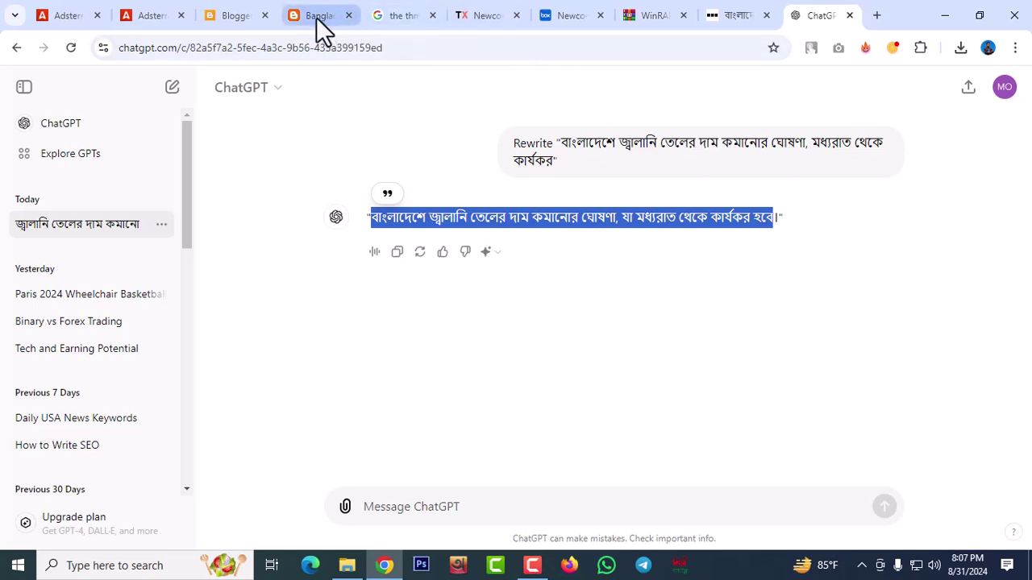
Create a new Blogger post and paste the rewritten Bangla fuel-price headline as its title
{"action": "left_click", "coordinate": [239, 19]}
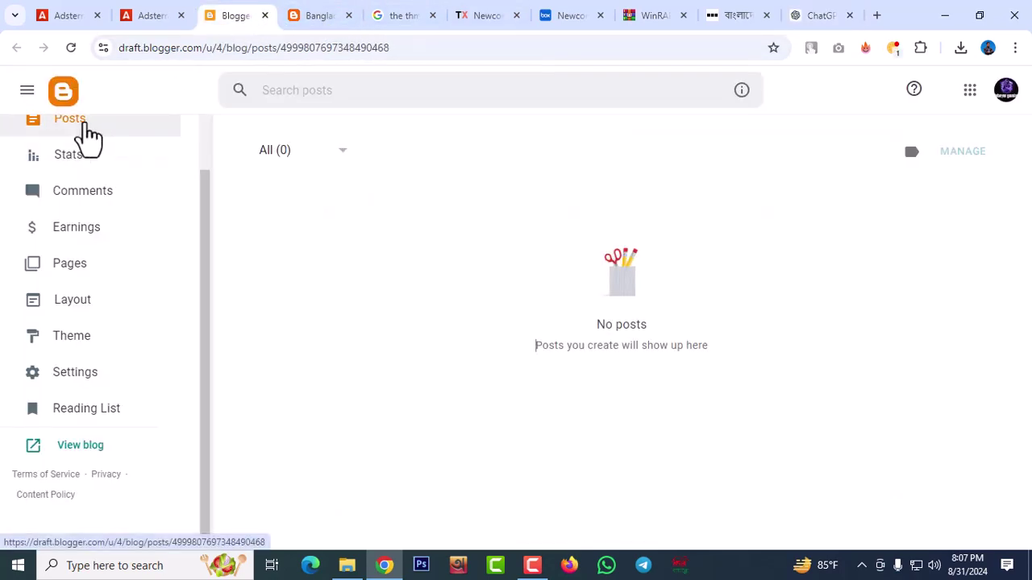
{"action": "scroll", "coordinate": [129, 153], "scroll_direction": "up", "scroll_amount": 2}
{"action": "left_click", "coordinate": [72, 192]}
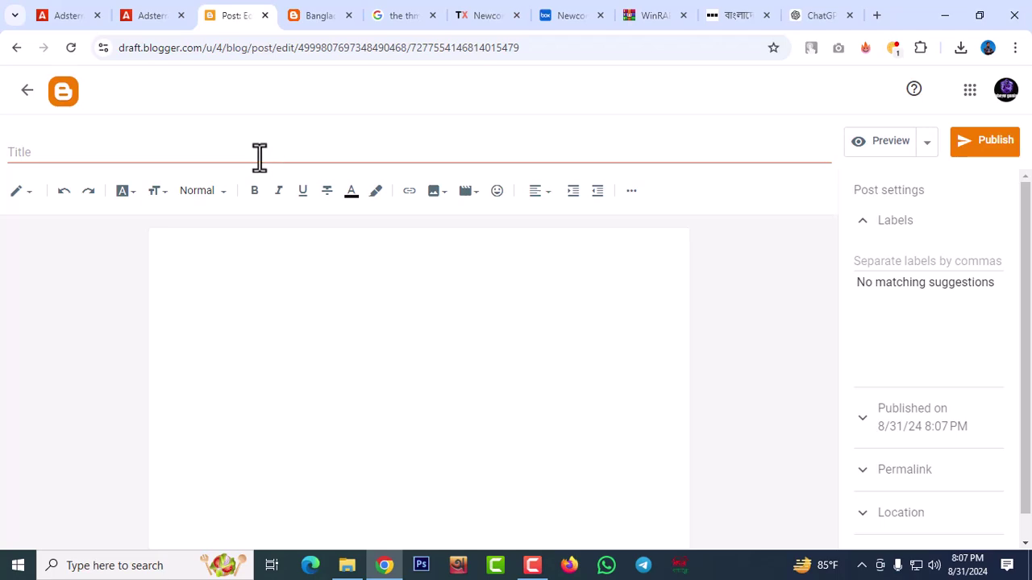
{"action": "left_click", "coordinate": [258, 155]}
{"action": "key", "text": "ctrl+v"}
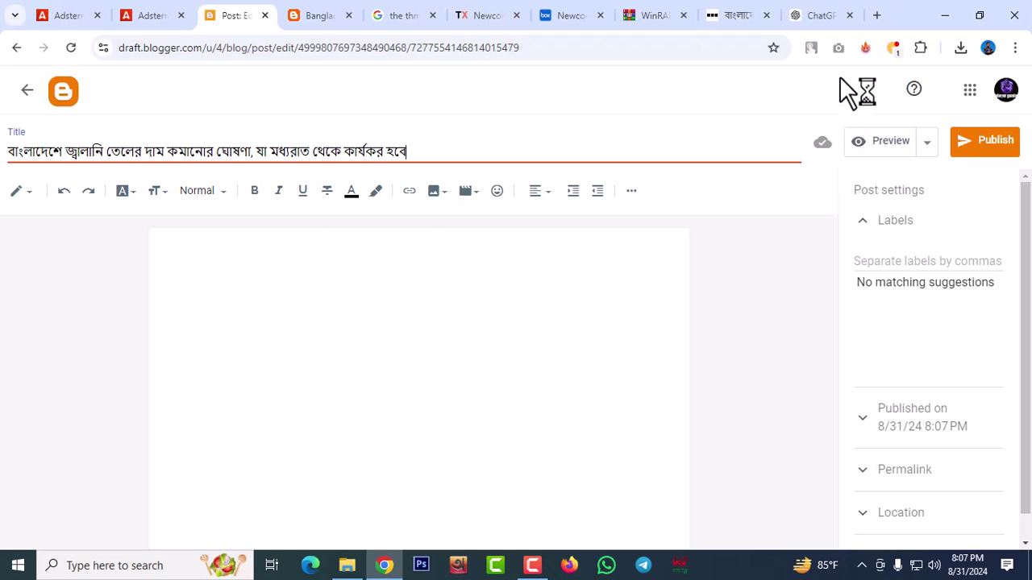
Save the BBC Bangla article's fuel-pump photo into the Downloads folder
{"action": "left_click", "coordinate": [742, 27]}
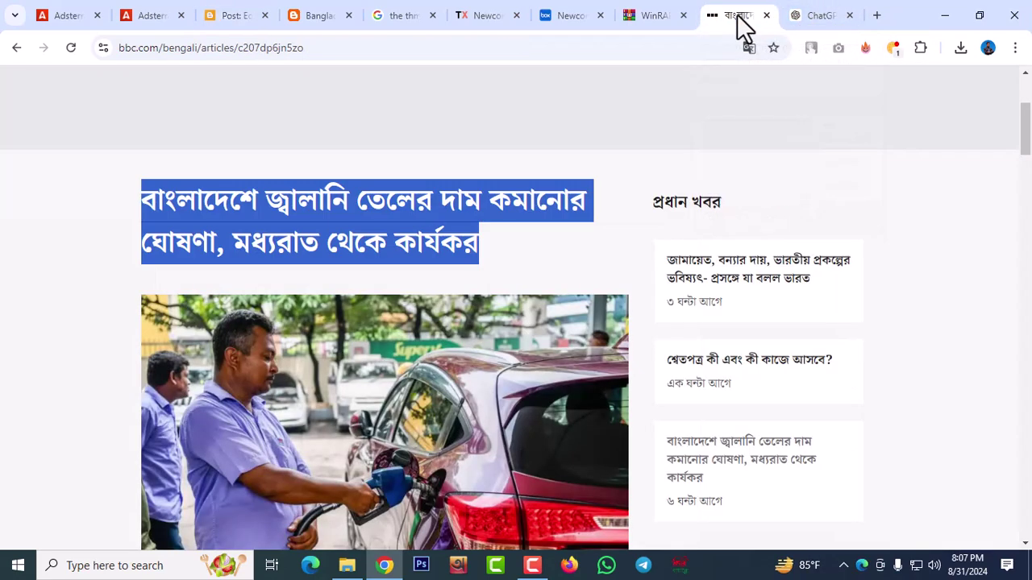
{"action": "right_click", "coordinate": [411, 393]}
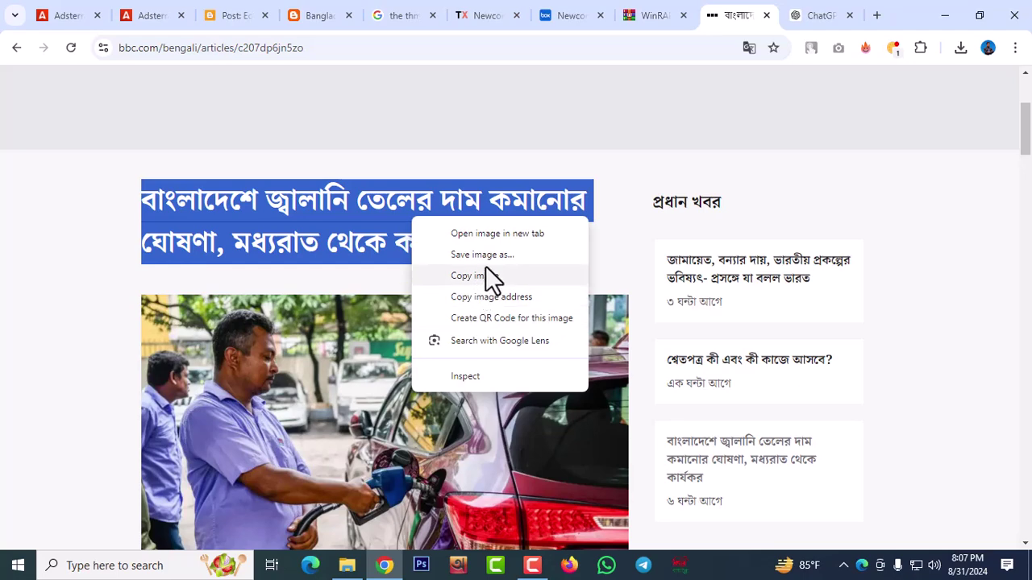
{"action": "left_click", "coordinate": [488, 256]}
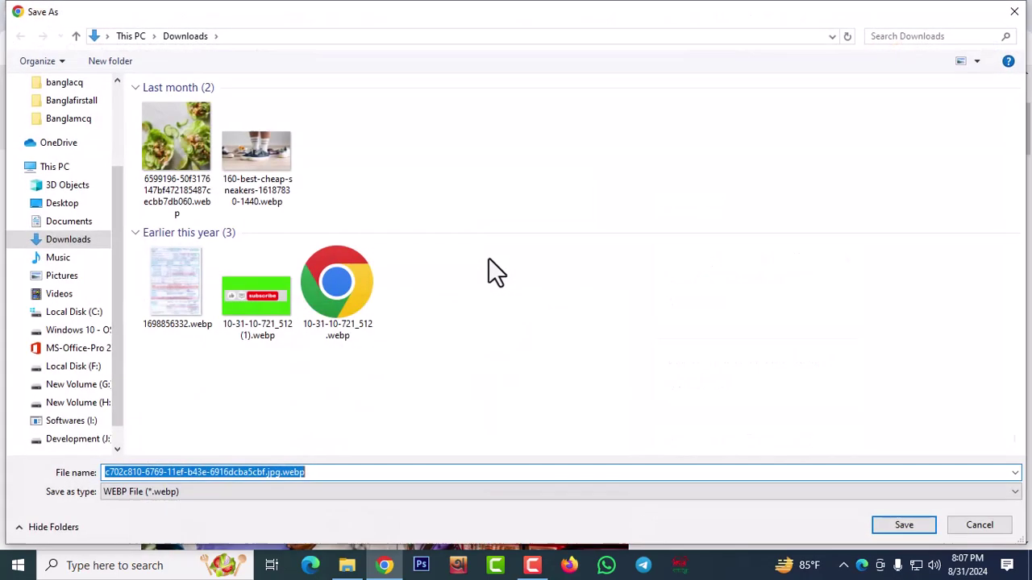
{"action": "left_click", "coordinate": [914, 525]}
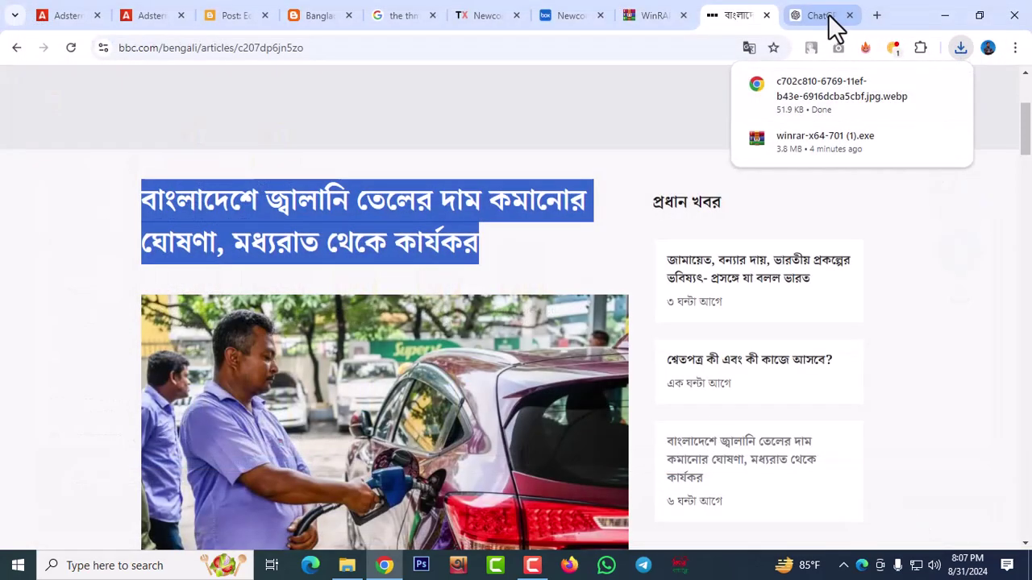
{"action": "left_click", "coordinate": [975, 373]}
Select the article's body paragraphs about the per-litre octane, petrol and diesel cuts
{"action": "scroll", "coordinate": [975, 371], "scroll_direction": "down", "scroll_amount": 6}
{"action": "scroll", "coordinate": [318, 318], "scroll_direction": "down", "scroll_amount": 12}
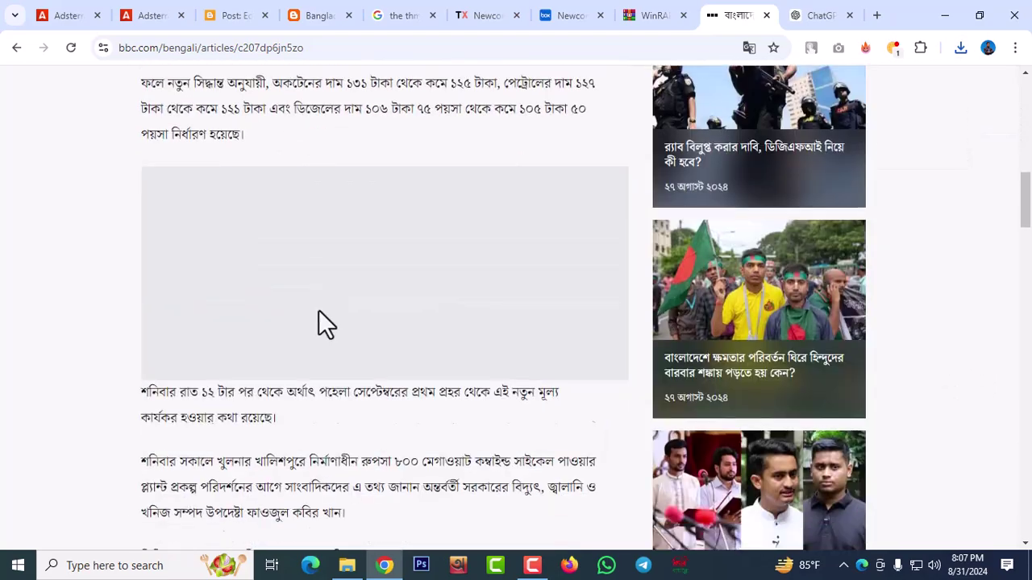
{"action": "scroll", "coordinate": [319, 311], "scroll_direction": "up", "scroll_amount": 2}
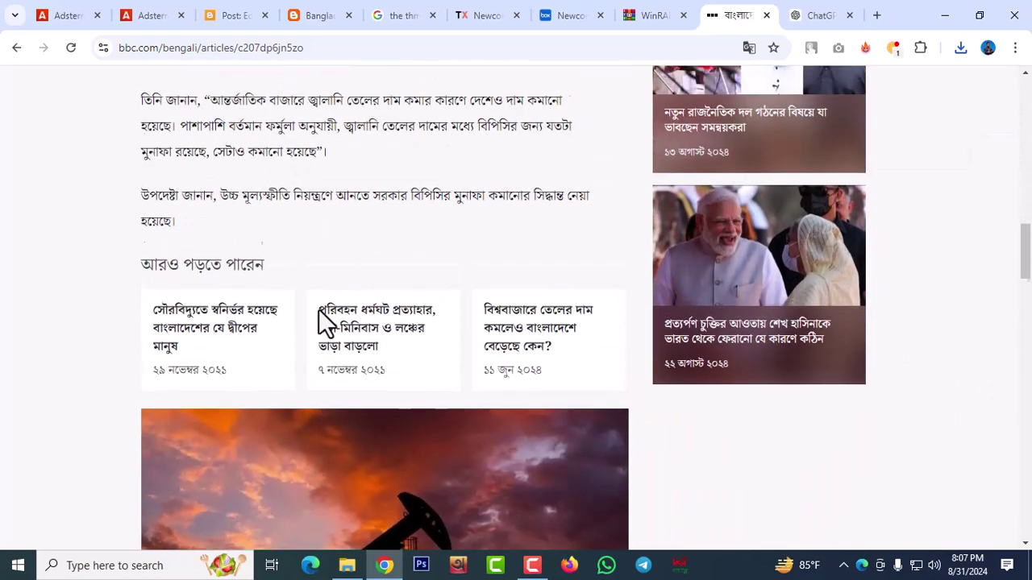
{"action": "scroll", "coordinate": [318, 311], "scroll_direction": "down", "scroll_amount": 7}
{"action": "scroll", "coordinate": [319, 313], "scroll_direction": "up", "scroll_amount": 5}
{"action": "scroll", "coordinate": [320, 313], "scroll_direction": "up", "scroll_amount": 5}
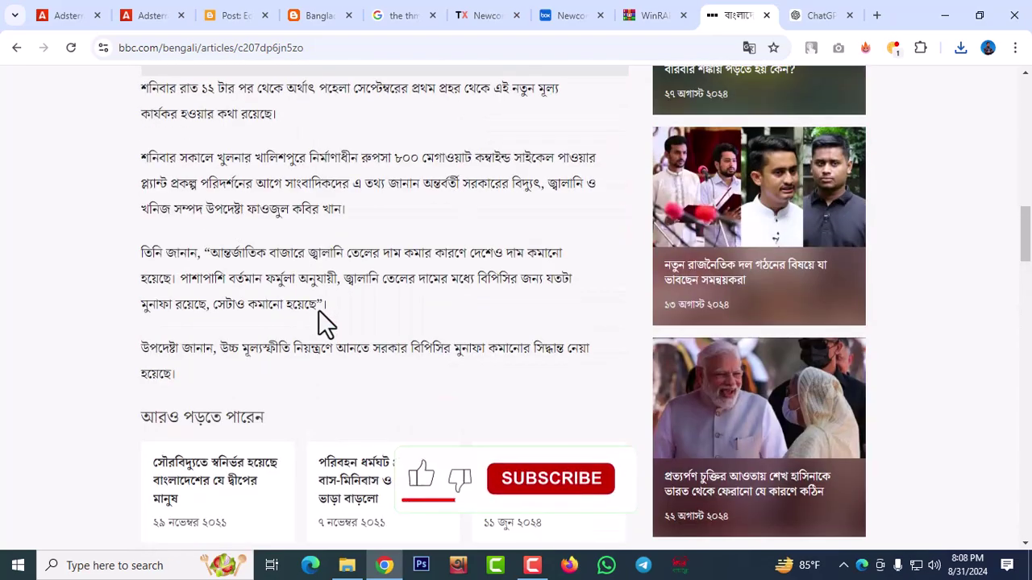
{"action": "scroll", "coordinate": [319, 311], "scroll_direction": "up", "scroll_amount": 1}
{"action": "scroll", "coordinate": [319, 310], "scroll_direction": "up", "scroll_amount": 9}
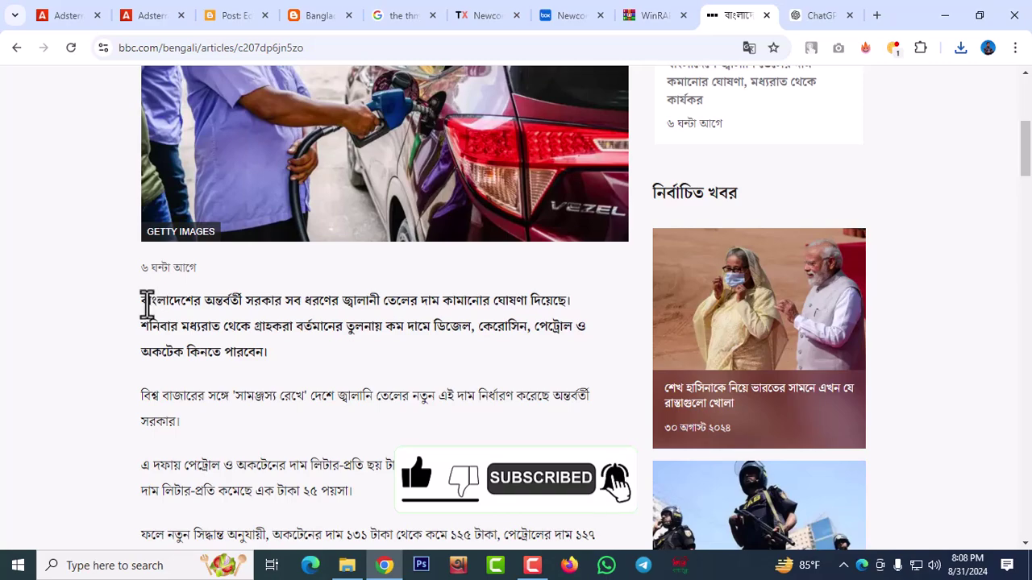
{"action": "left_click_drag", "start_coordinate": [142, 300], "coordinate": [516, 170]}
{"action": "scroll", "coordinate": [276, 456], "scroll_direction": "down", "scroll_amount": 3}
{"action": "scroll", "coordinate": [277, 442], "scroll_direction": "down", "scroll_amount": 3}
{"action": "scroll", "coordinate": [277, 442], "scroll_direction": "down", "scroll_amount": 5}
{"action": "scroll", "coordinate": [772, 381], "scroll_direction": "down", "scroll_amount": 6}
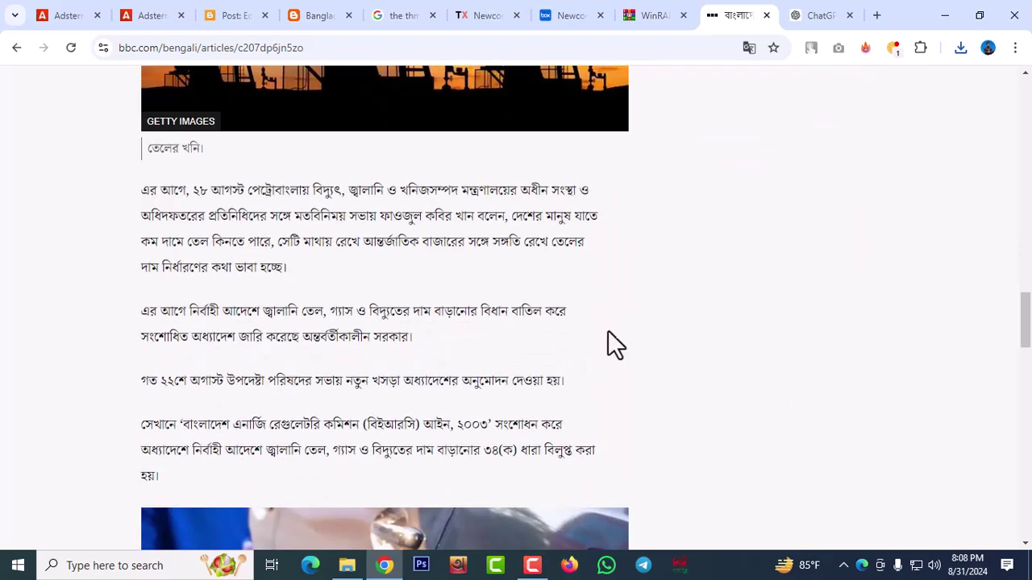
{"action": "scroll", "coordinate": [769, 234], "scroll_direction": "up", "scroll_amount": 7}
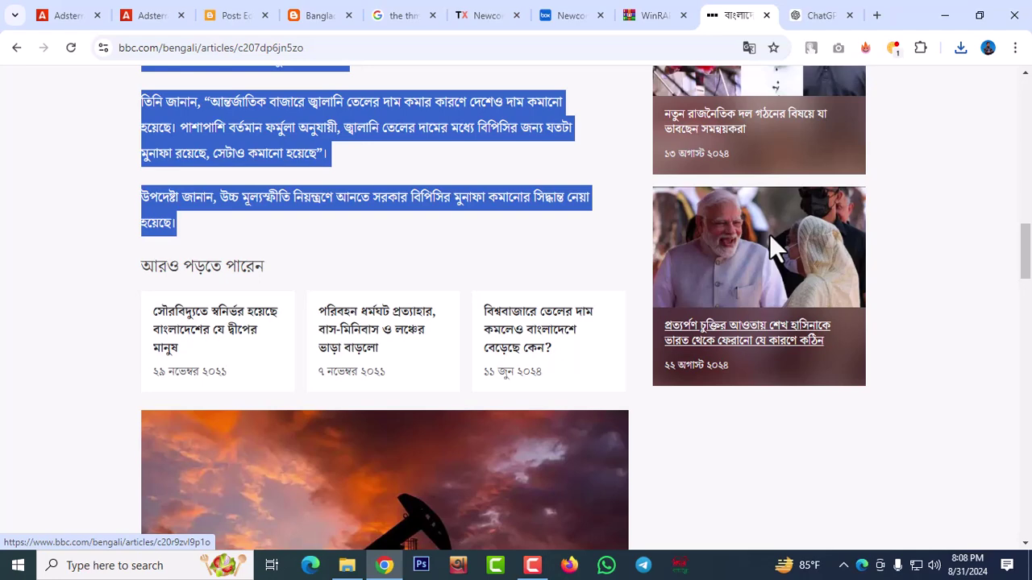
Start a new ChatGPT message with the rewrite prompt and the copied article paragraphs
{"action": "left_click", "coordinate": [817, 17]}
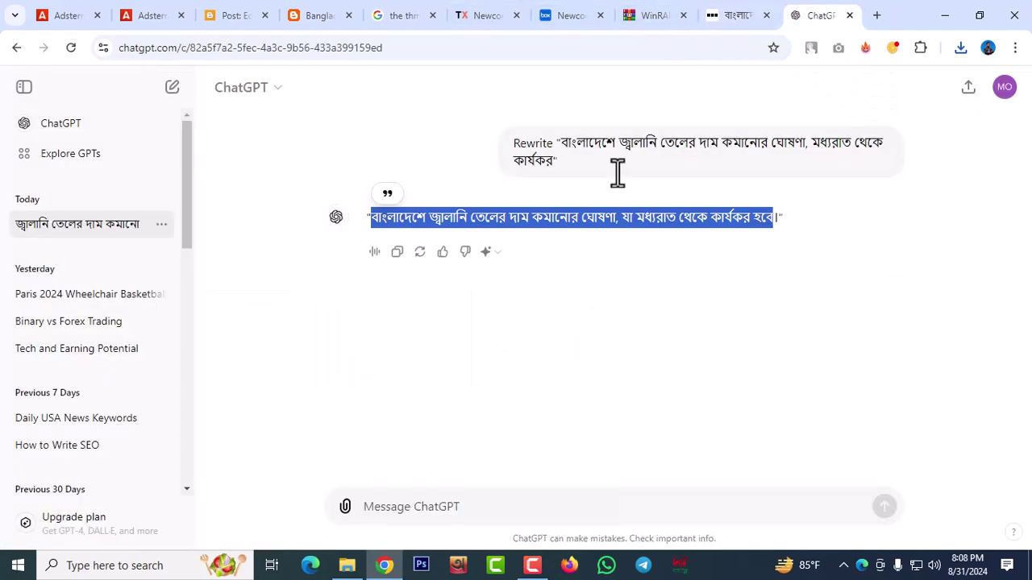
{"action": "left_click", "coordinate": [368, 508]}
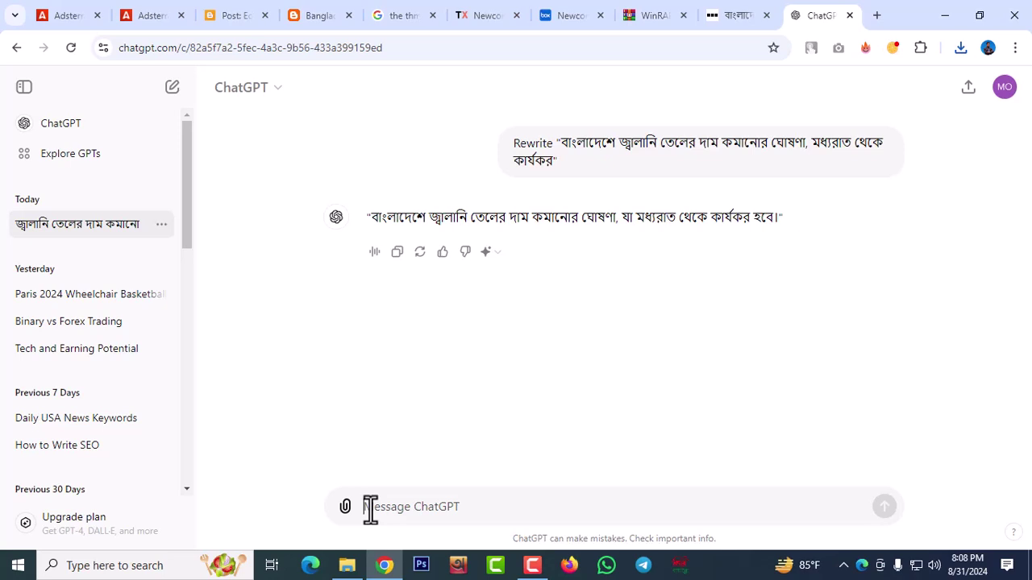
{"action": "key", "text": "ctrl+v"}
{"action": "type", "text": "ew"}
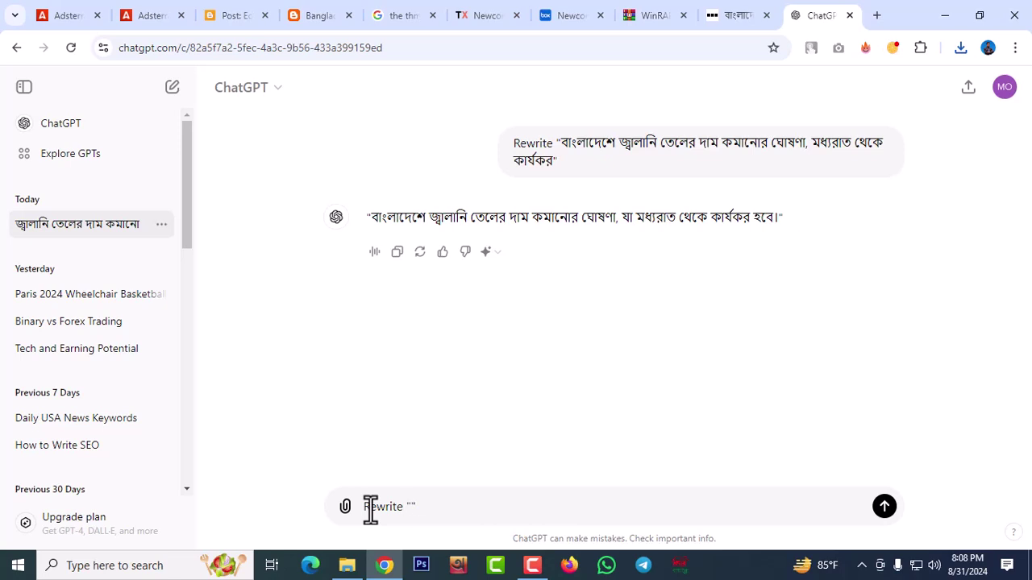
{"action": "key", "text": "ctrl+v"}
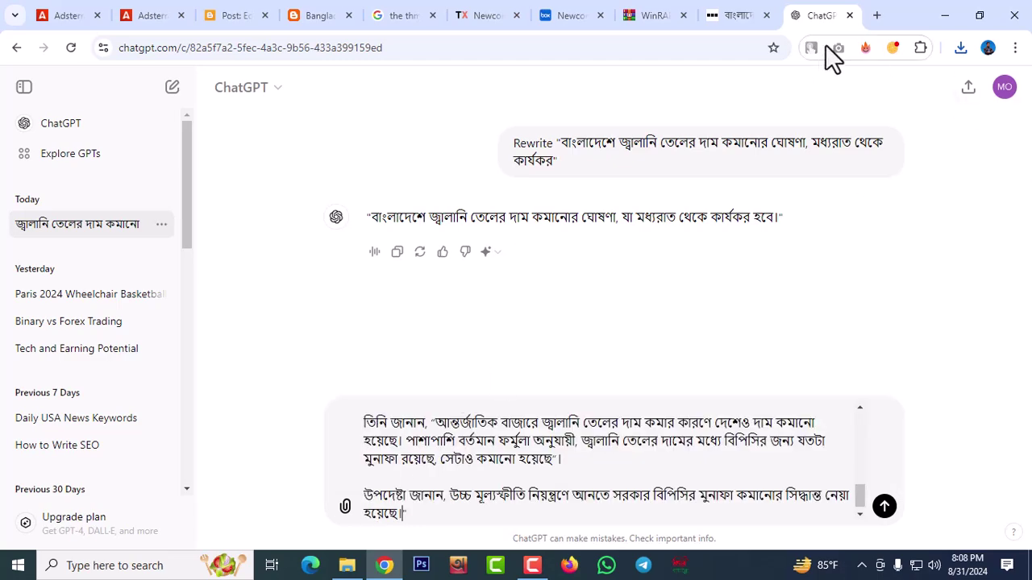
Select another passage of the BBC Bangla fuel-price article
{"action": "left_click", "coordinate": [747, 16]}
{"action": "scroll", "coordinate": [511, 295], "scroll_direction": "down", "scroll_amount": 5}
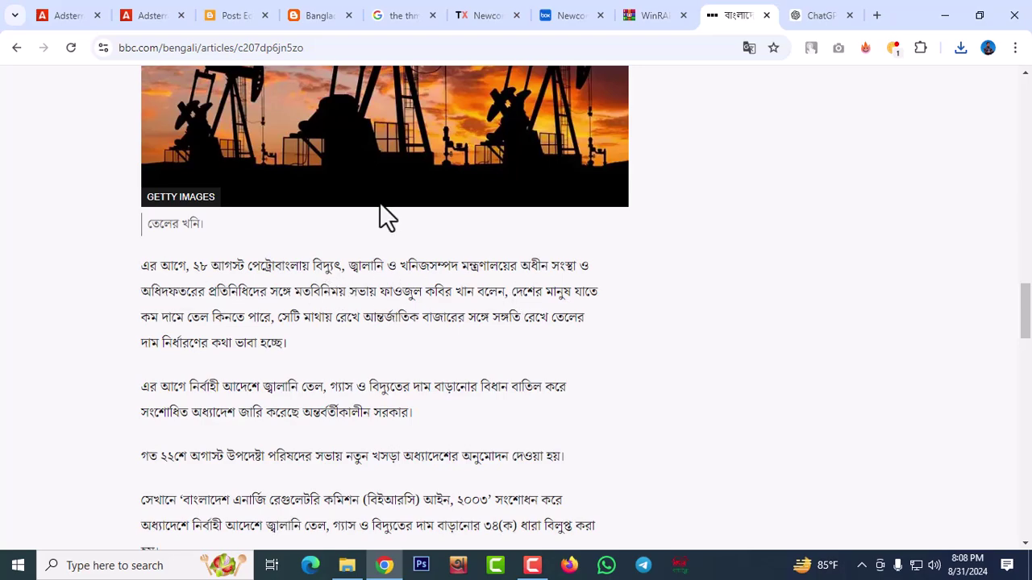
{"action": "scroll", "coordinate": [380, 215], "scroll_direction": "up", "scroll_amount": 6}
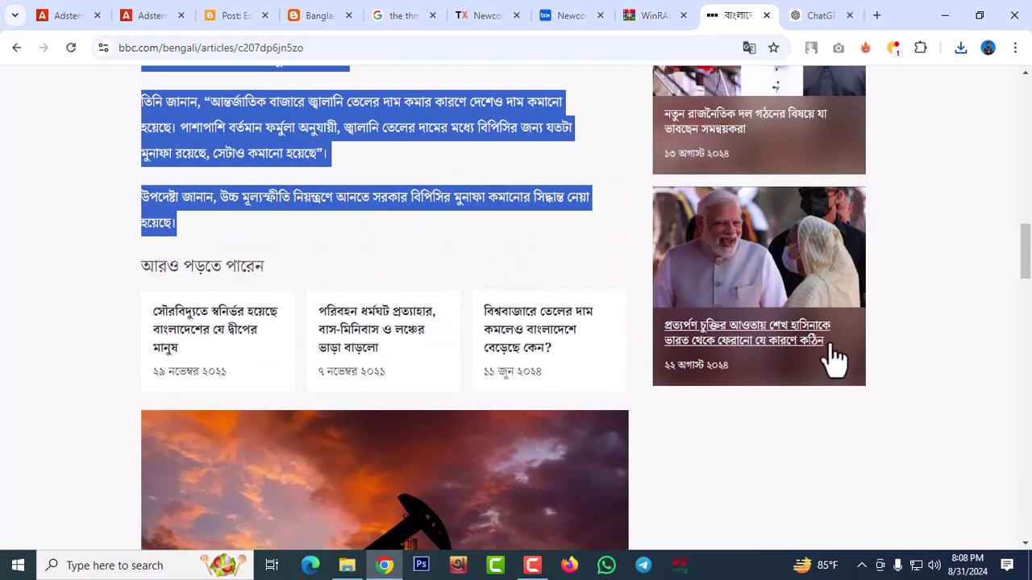
{"action": "scroll", "coordinate": [834, 357], "scroll_direction": "down", "scroll_amount": 8}
{"action": "scroll", "coordinate": [833, 358], "scroll_direction": "down", "scroll_amount": 6}
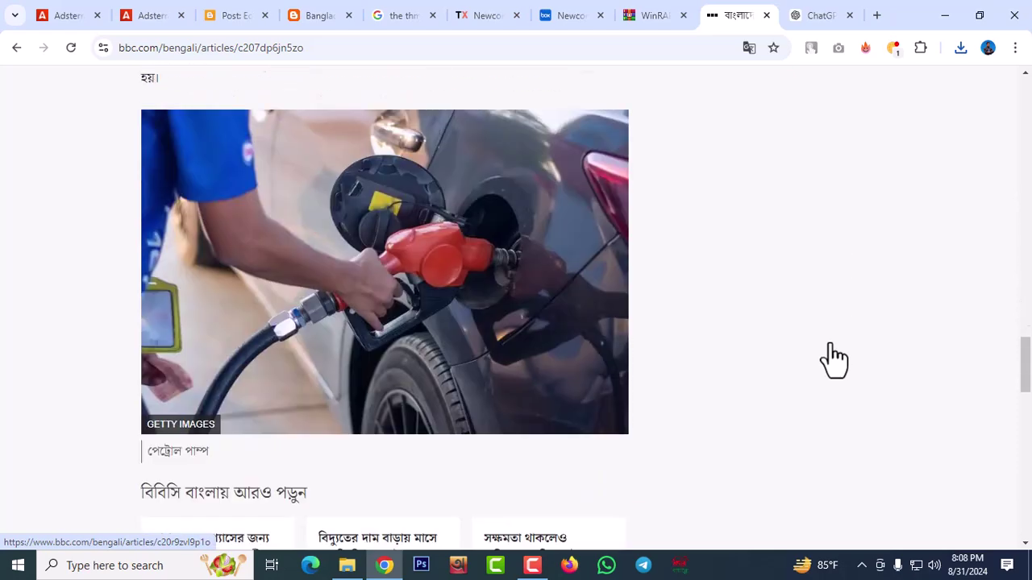
{"action": "scroll", "coordinate": [834, 357], "scroll_direction": "up", "scroll_amount": 5}
{"action": "scroll", "coordinate": [828, 343], "scroll_direction": "up", "scroll_amount": 3}
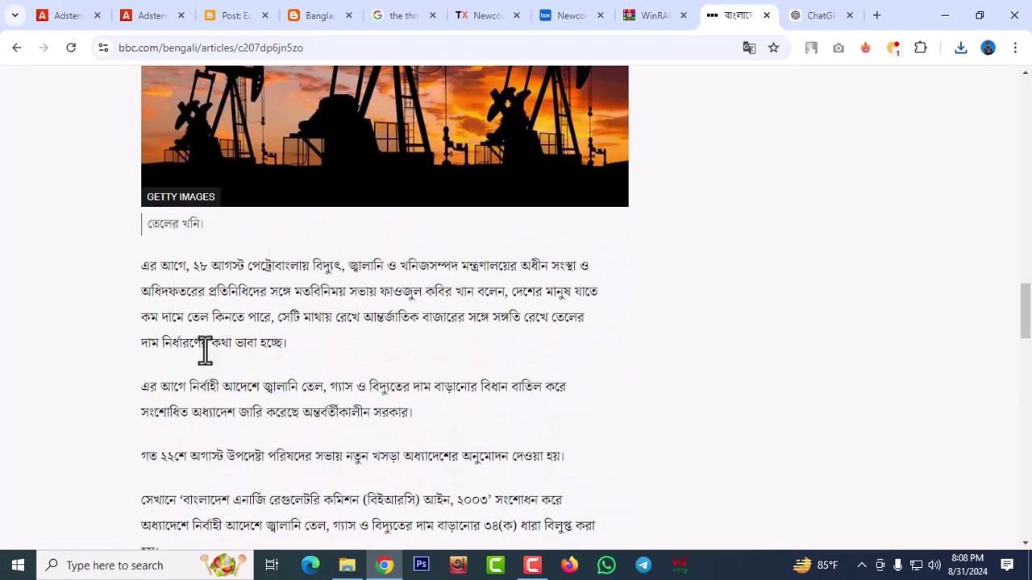
{"action": "left_click_drag", "start_coordinate": [144, 266], "coordinate": [240, 349]}
{"action": "scroll", "coordinate": [225, 391], "scroll_direction": "down", "scroll_amount": 3}
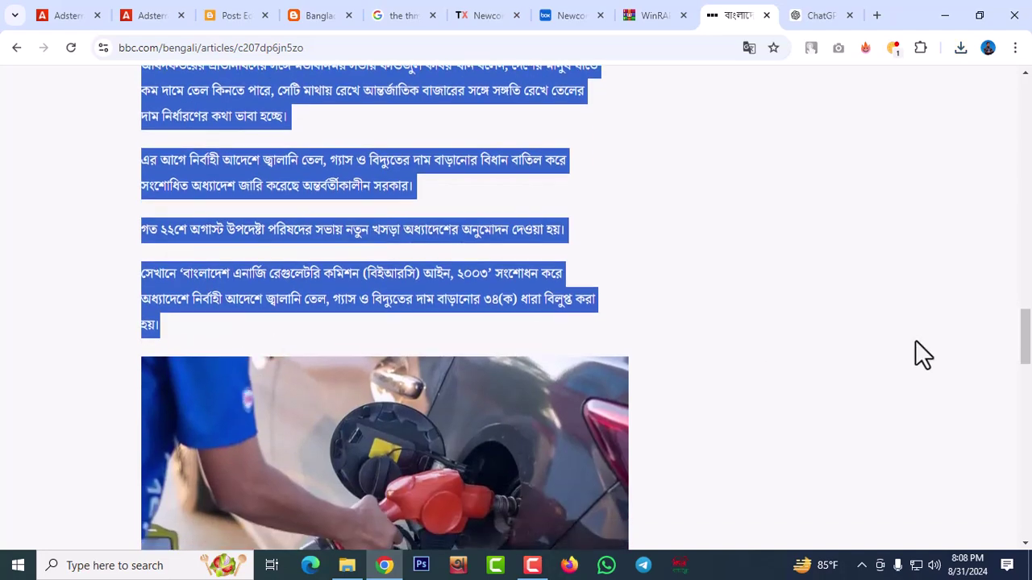
Paste that passage into the ChatGPT message and send it for rewriting
{"action": "left_click", "coordinate": [814, 15]}
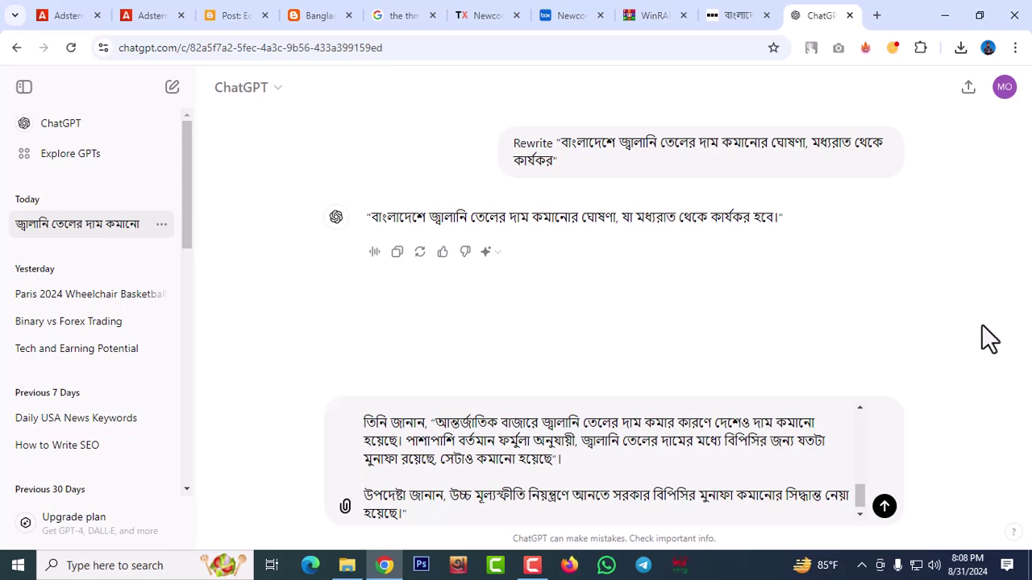
{"action": "key", "text": "ctrl+v"}
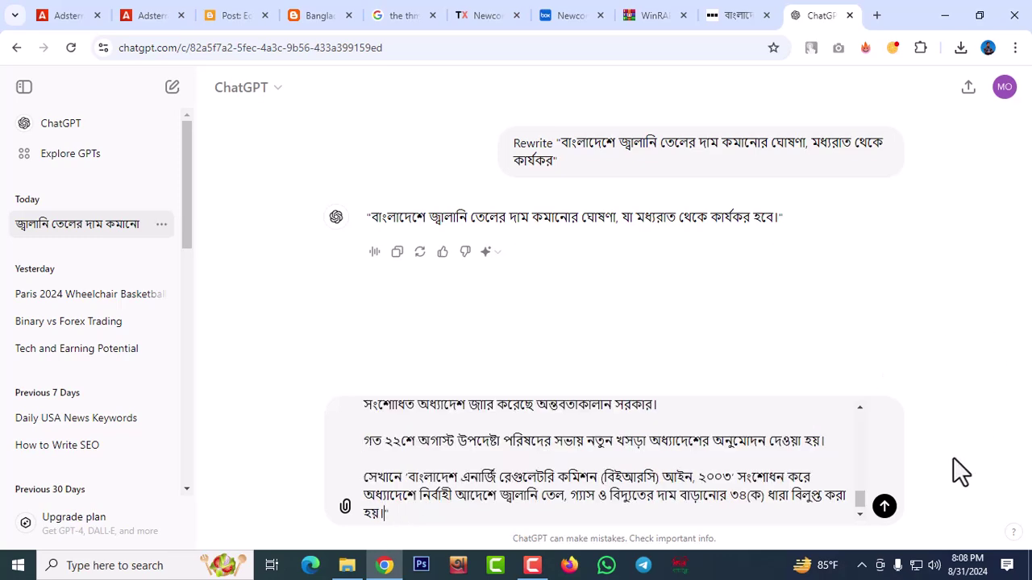
{"action": "key", "text": "Return"}
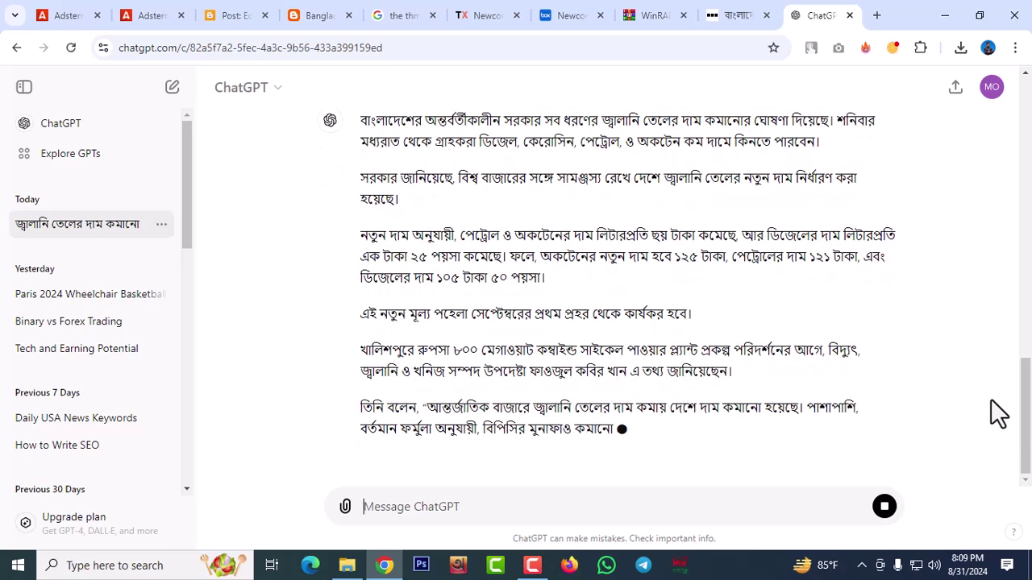
Upload the refuelling photo from Downloads into the Blogger post body
{"action": "left_click", "coordinate": [219, 15]}
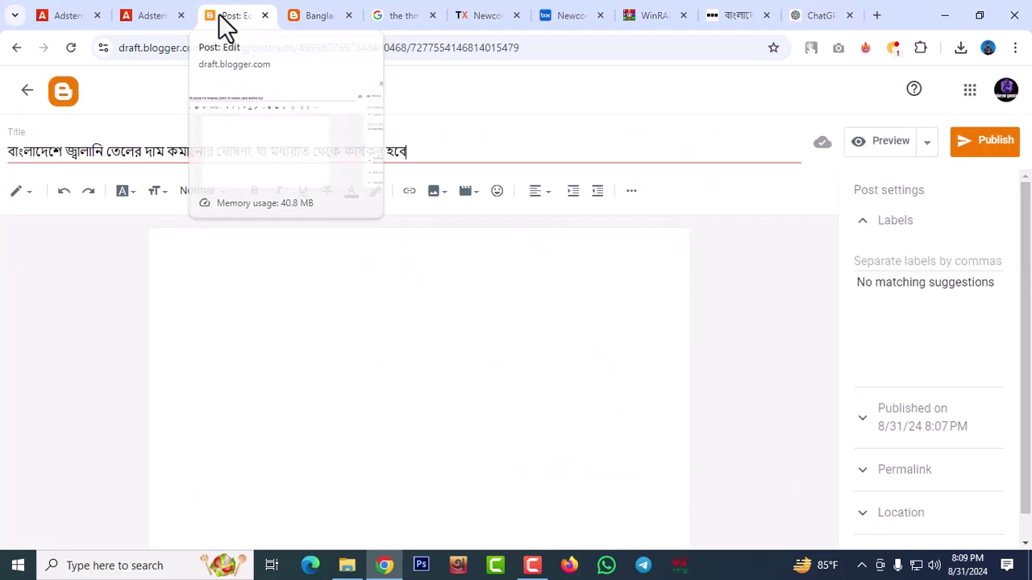
{"action": "left_click", "coordinate": [436, 196]}
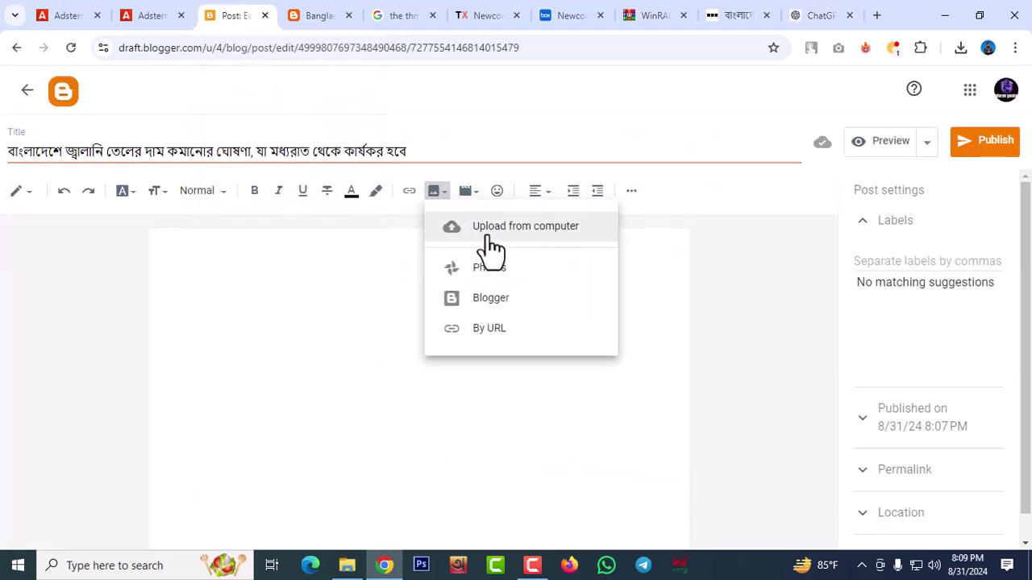
{"action": "left_click", "coordinate": [491, 243]}
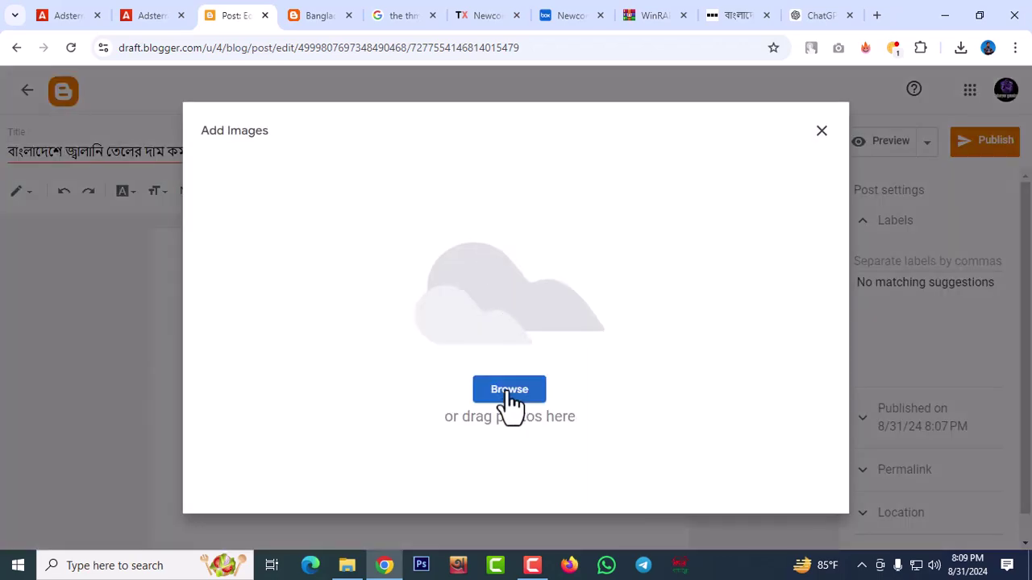
{"action": "left_click", "coordinate": [508, 391]}
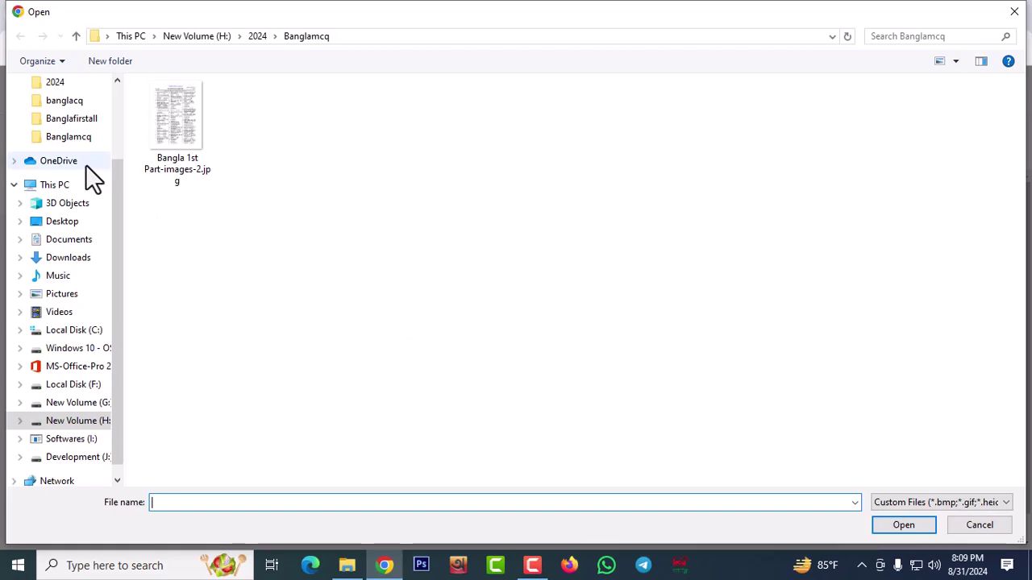
{"action": "left_click", "coordinate": [69, 258]}
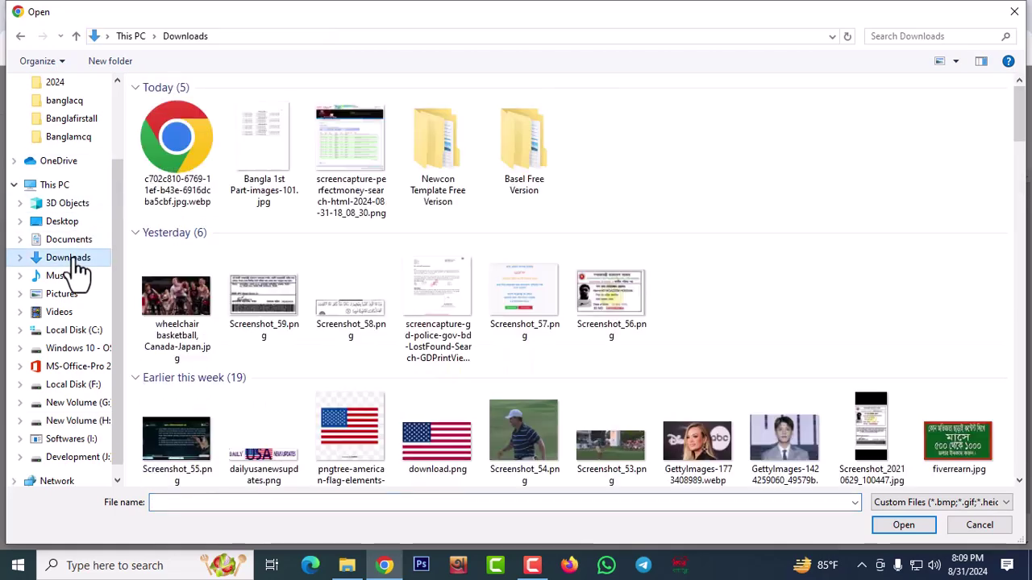
{"action": "left_click", "coordinate": [161, 149]}
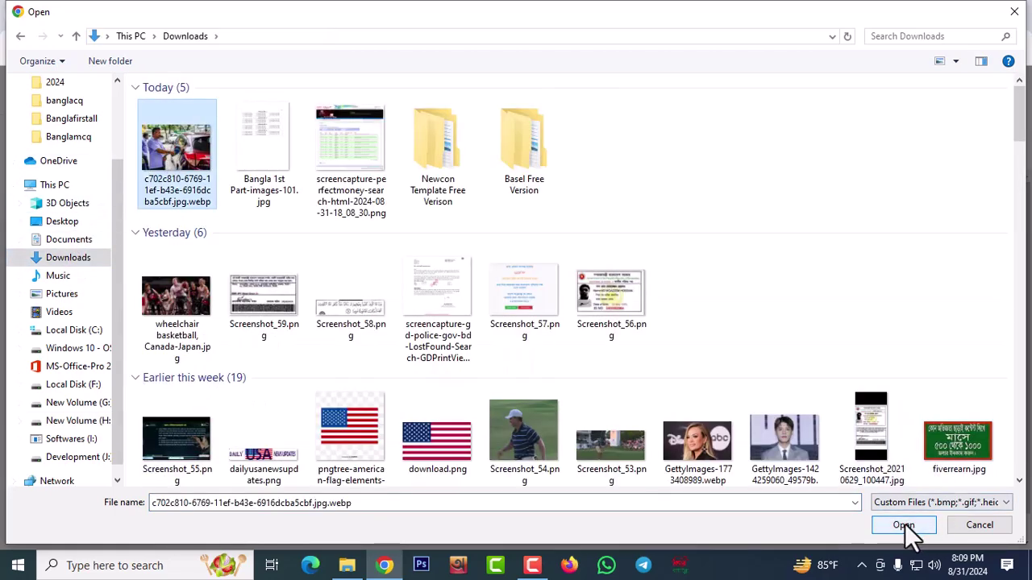
{"action": "left_click", "coordinate": [904, 526]}
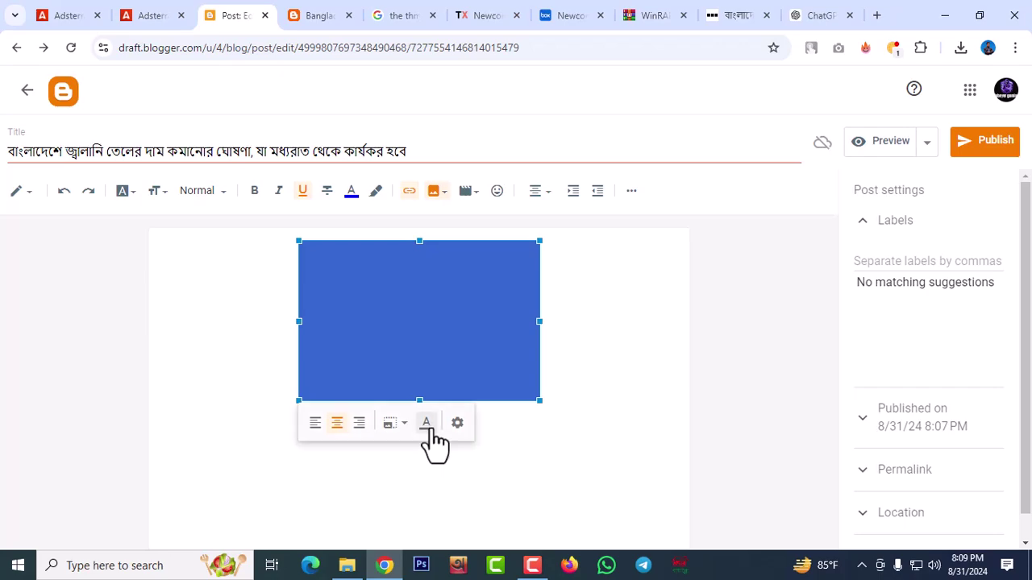
Resize the inserted photo to X-Large
{"action": "left_click", "coordinate": [458, 425]}
{"action": "left_click", "coordinate": [417, 395]}
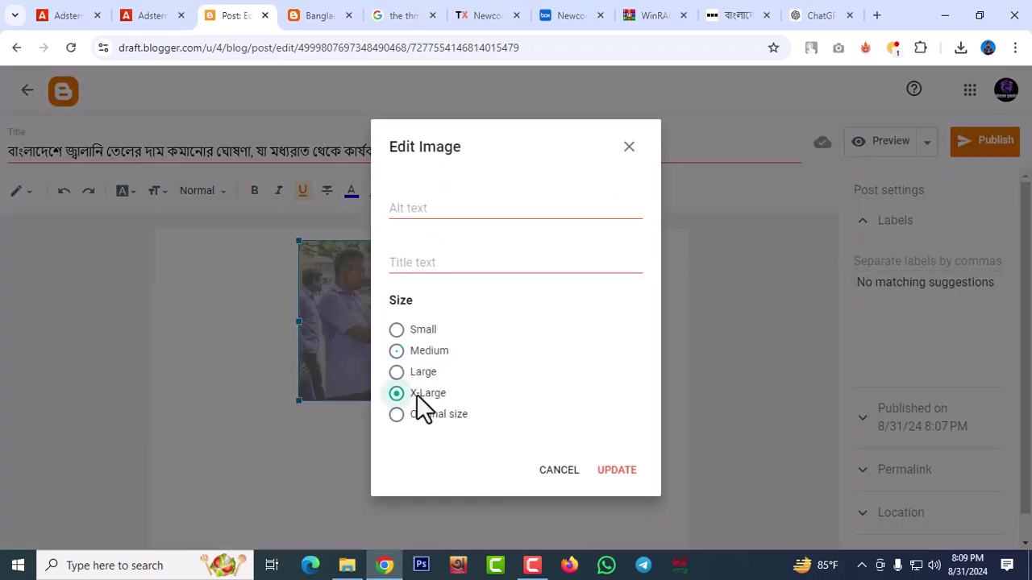
{"action": "left_click", "coordinate": [617, 472]}
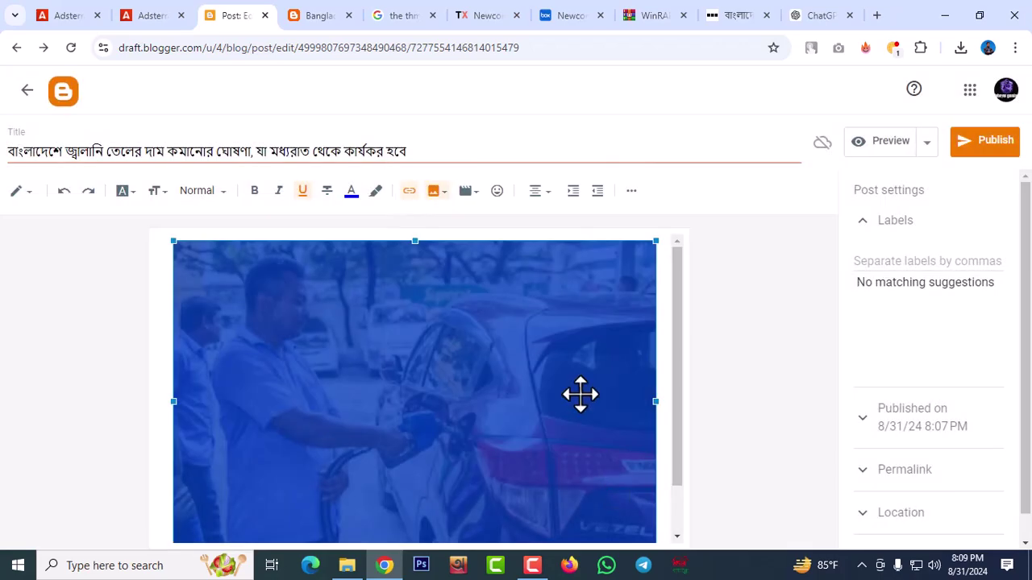
{"action": "scroll", "coordinate": [581, 394], "scroll_direction": "down", "scroll_amount": 1}
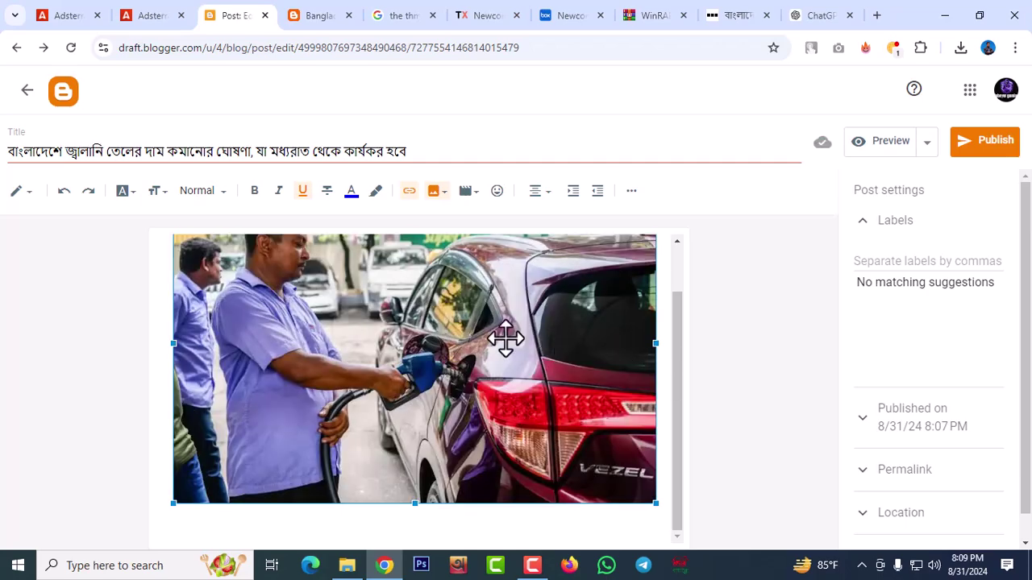
{"action": "scroll", "coordinate": [471, 345], "scroll_direction": "up", "scroll_amount": 1}
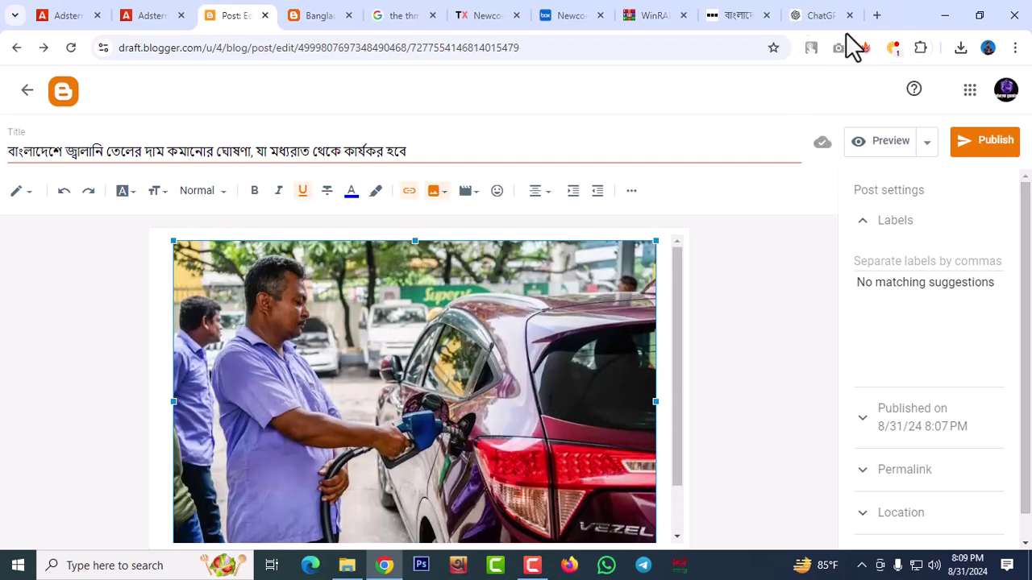
Copy ChatGPT's rewritten Bengali article and paste it on a new line below the photo
{"action": "left_click", "coordinate": [818, 16]}
{"action": "scroll", "coordinate": [923, 377], "scroll_direction": "down", "scroll_amount": 3}
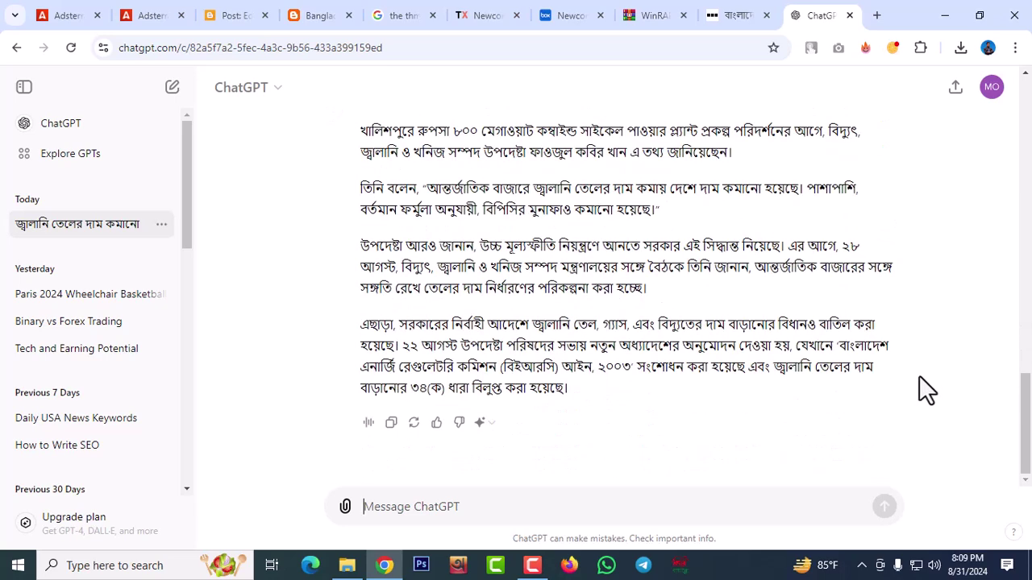
{"action": "left_click", "coordinate": [391, 422]}
{"action": "left_click", "coordinate": [222, 28]}
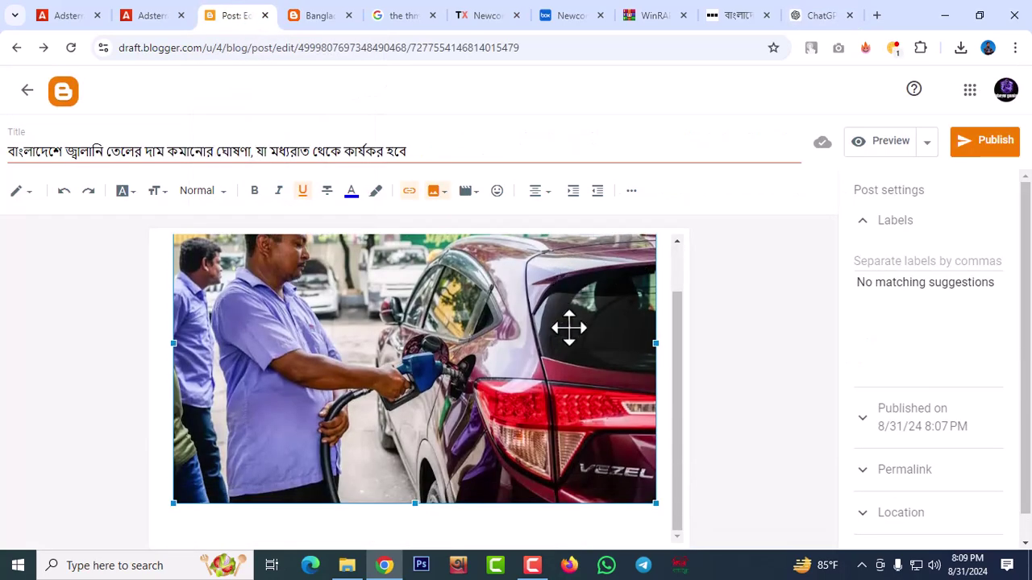
{"action": "left_click", "coordinate": [662, 506]}
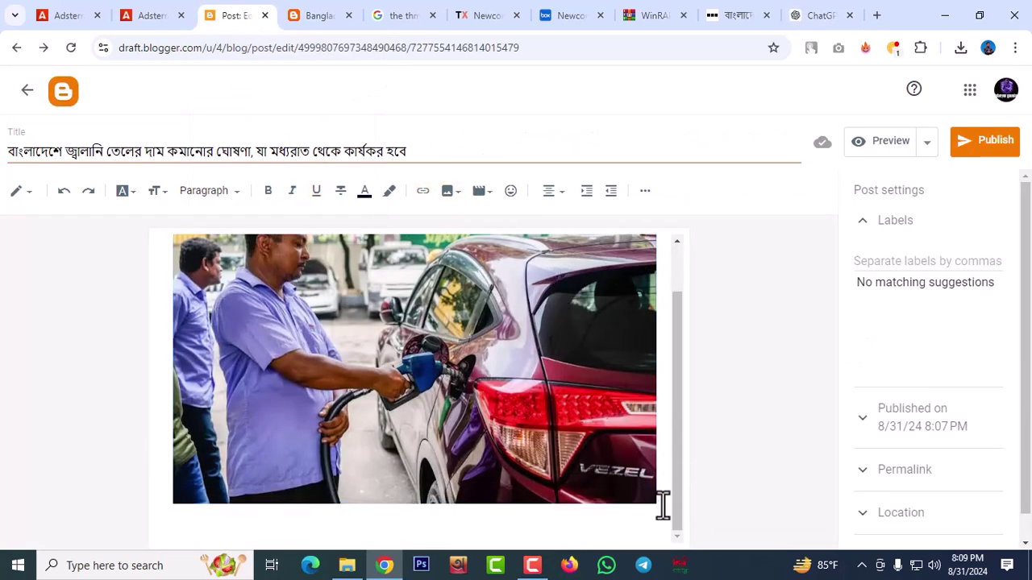
{"action": "key", "text": "Return"}
{"action": "key", "text": "Return"}
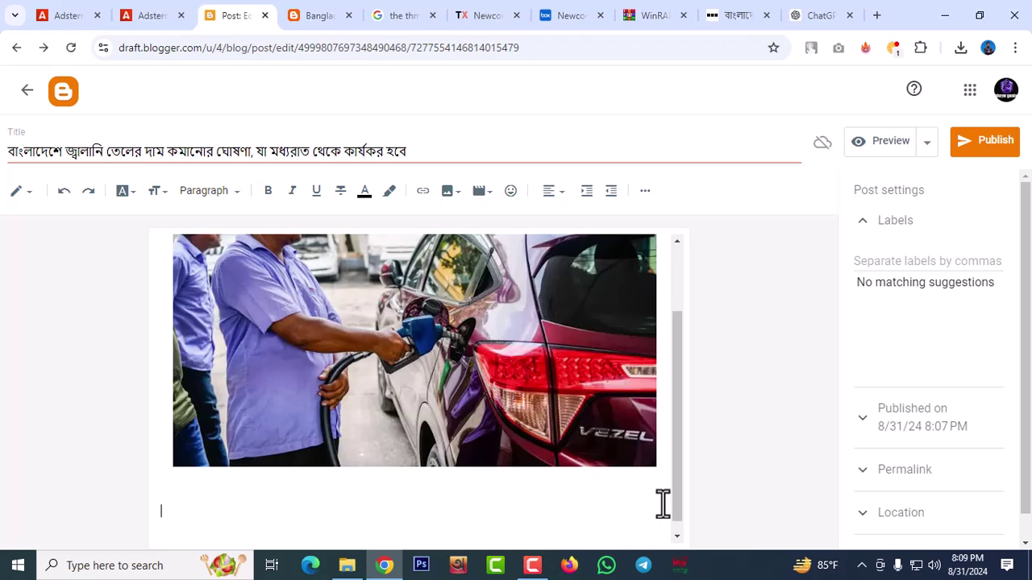
{"action": "key", "text": "ctrl+v"}
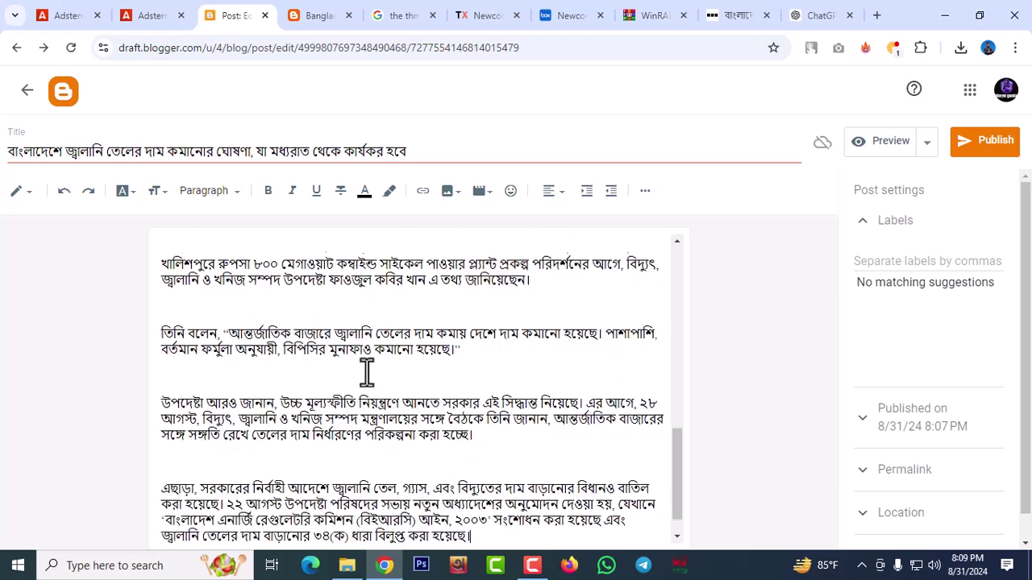
{"action": "scroll", "coordinate": [366, 372], "scroll_direction": "down", "scroll_amount": 1}
{"action": "scroll", "coordinate": [456, 407], "scroll_direction": "up", "scroll_amount": 5}
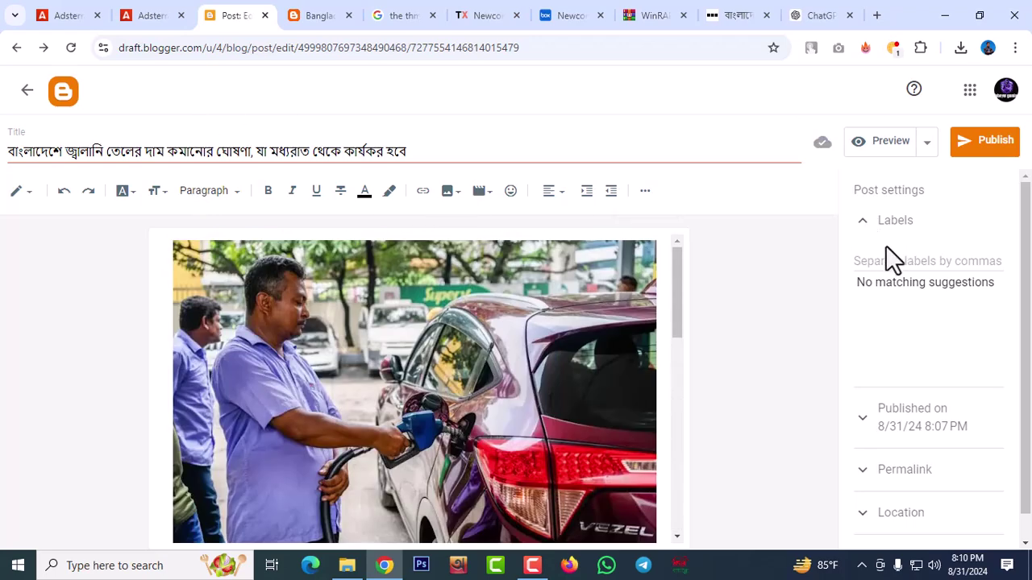
Reopen the Labels section and turn on Avro Bangla phonetic typing for the label field
{"action": "left_click", "coordinate": [866, 224]}
{"action": "left_click", "coordinate": [866, 226]}
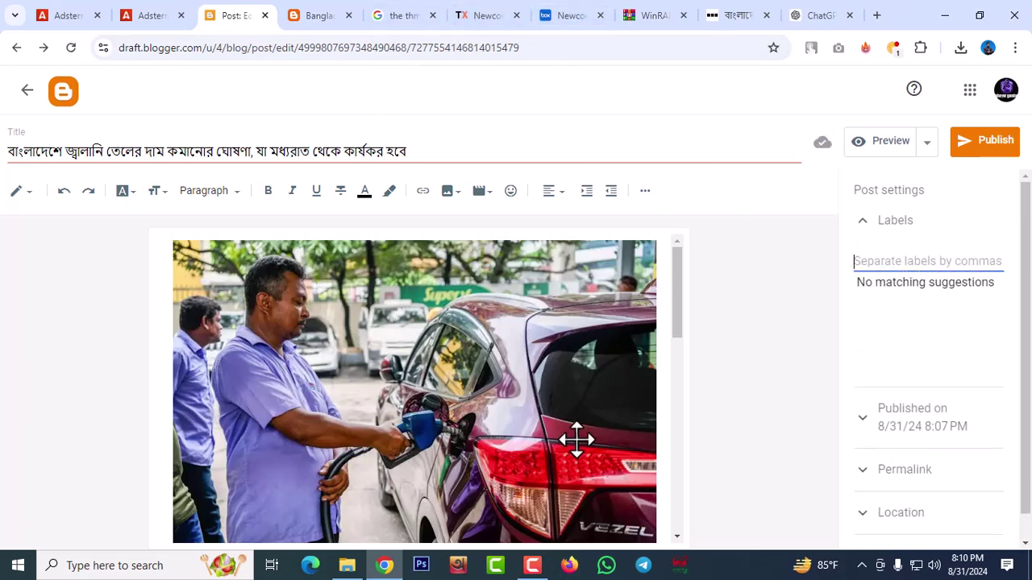
{"action": "left_click", "coordinate": [457, 565]}
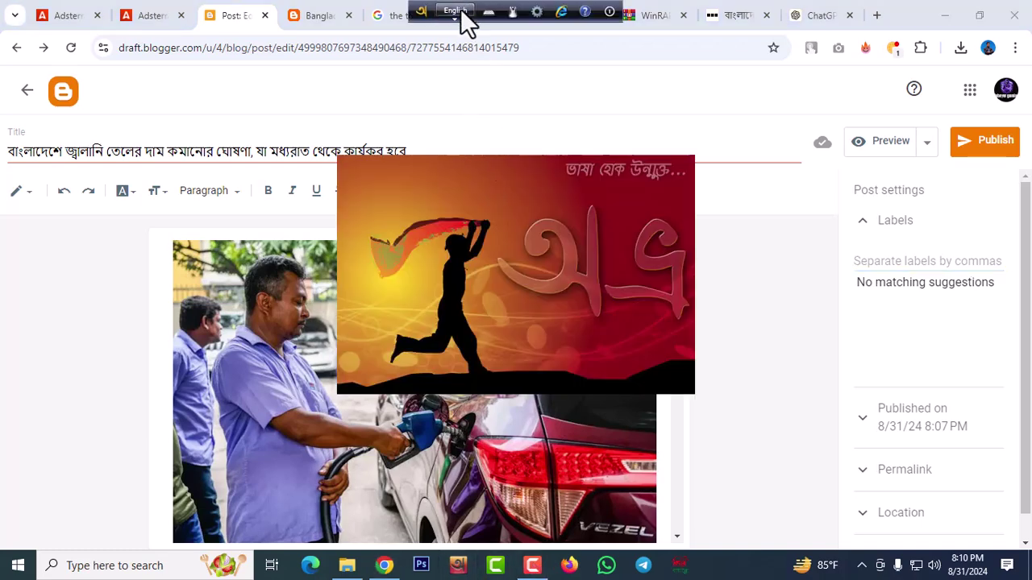
{"action": "left_click", "coordinate": [458, 13]}
{"action": "left_click", "coordinate": [879, 264]}
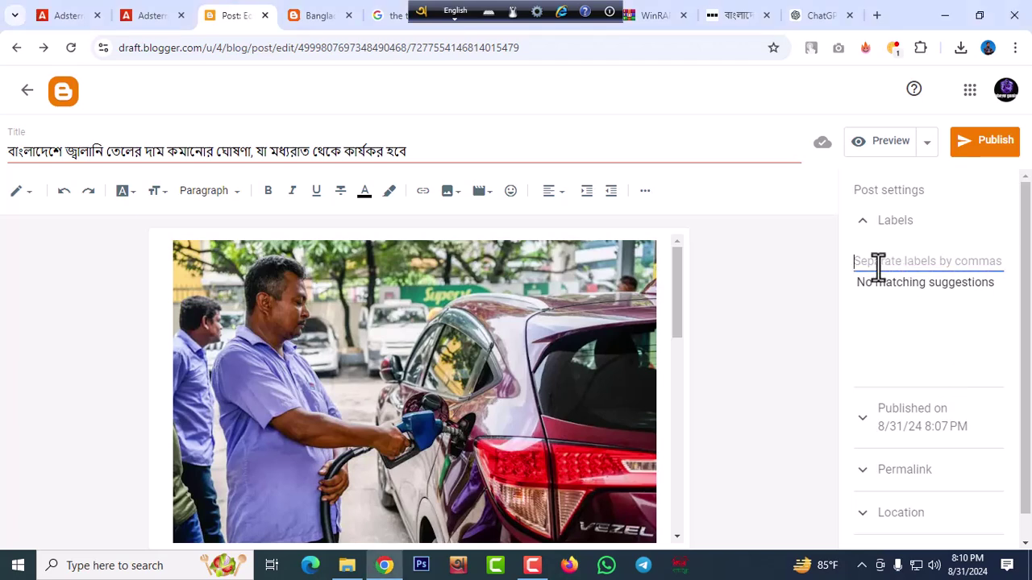
{"action": "type", "text": "Bangladesh"}
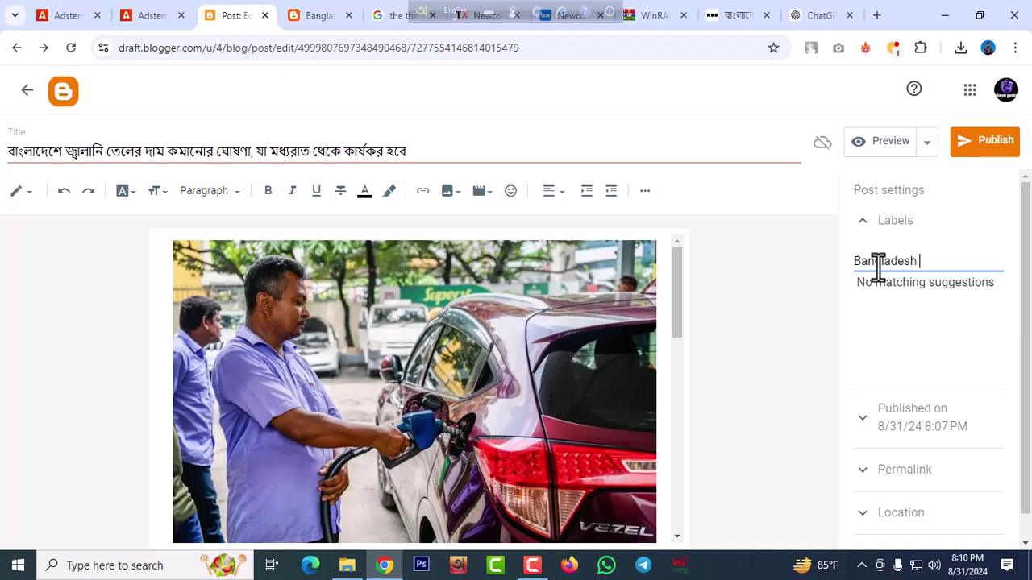
{"action": "key", "text": "BackSpace"}
{"action": "key", "text": "BackSpace"}
{"action": "key", "text": "BackSpace"}
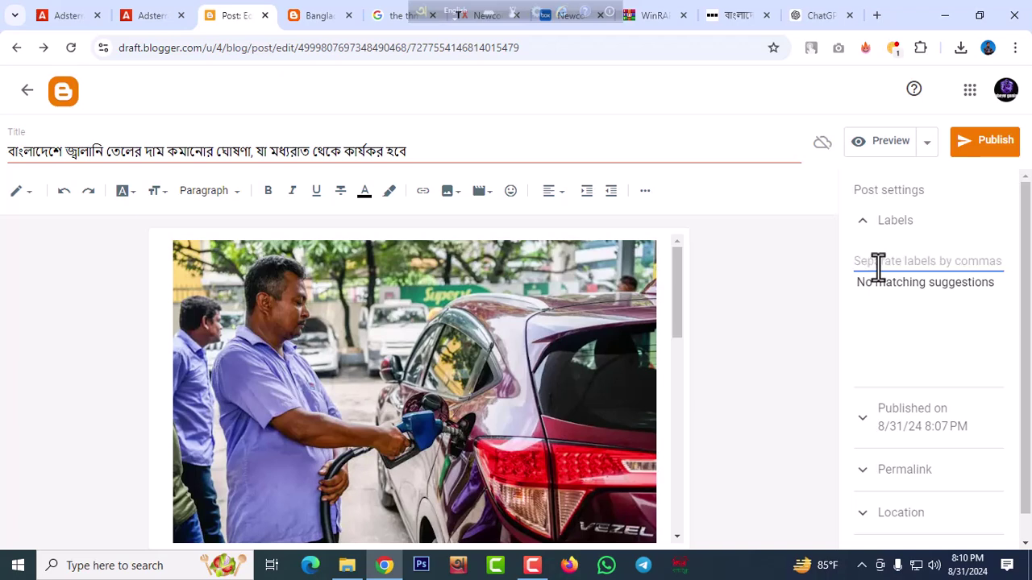
Enter the label বাংলাদেশ জ্বালানি, correcting the final vowel of জ্বালানি
{"action": "left_click", "coordinate": [456, 10]}
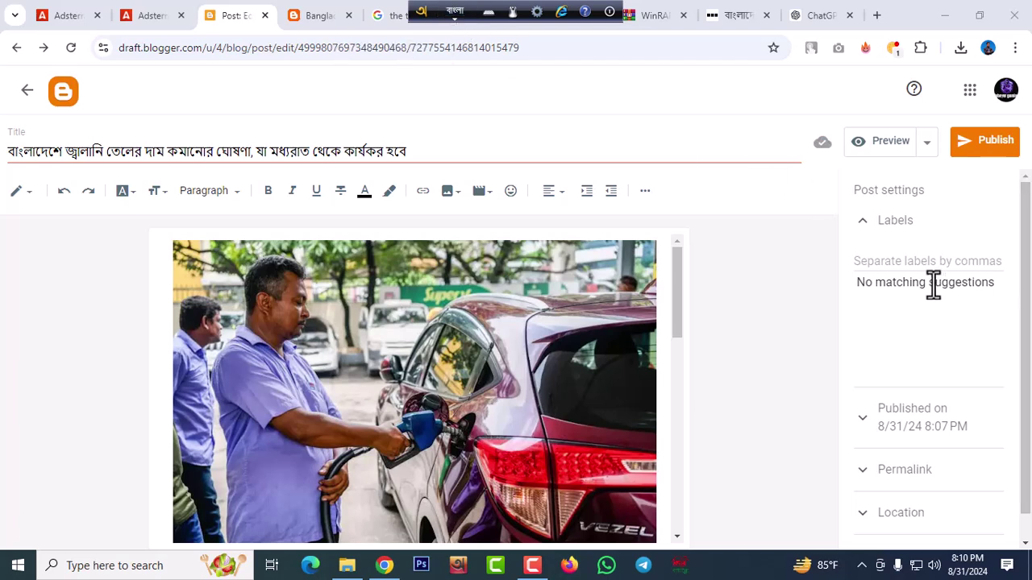
{"action": "left_click", "coordinate": [895, 271]}
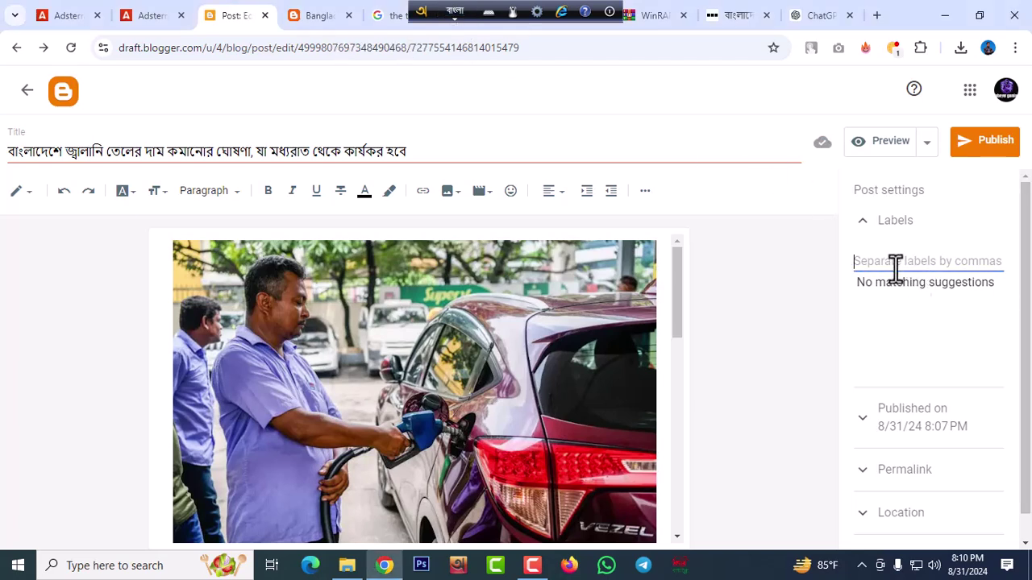
{"action": "type", "text": "ba"}
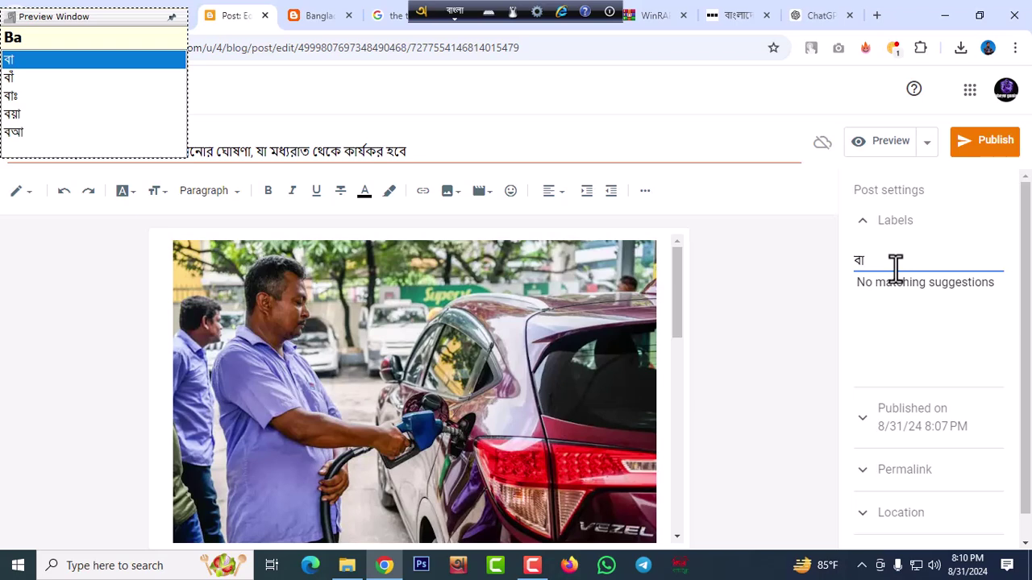
{"action": "type", "text": "ngladesh"}
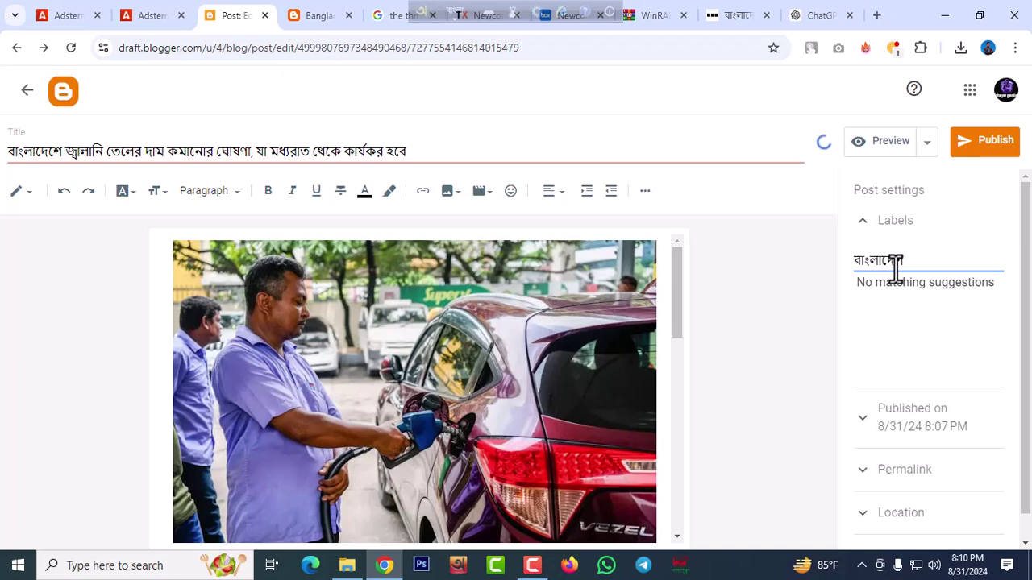
{"action": "type", "text": " j"}
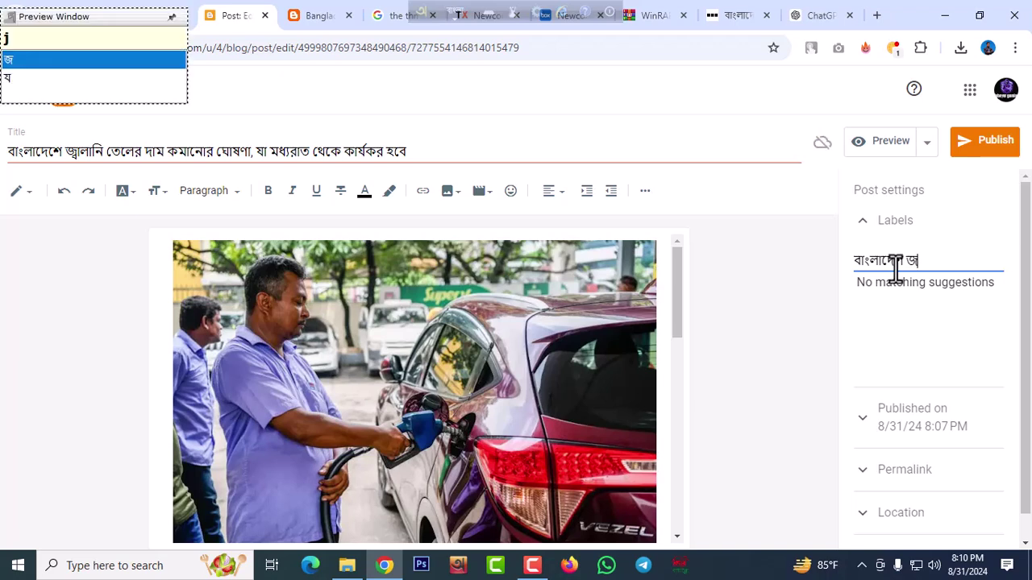
{"action": "type", "text": "walanI"}
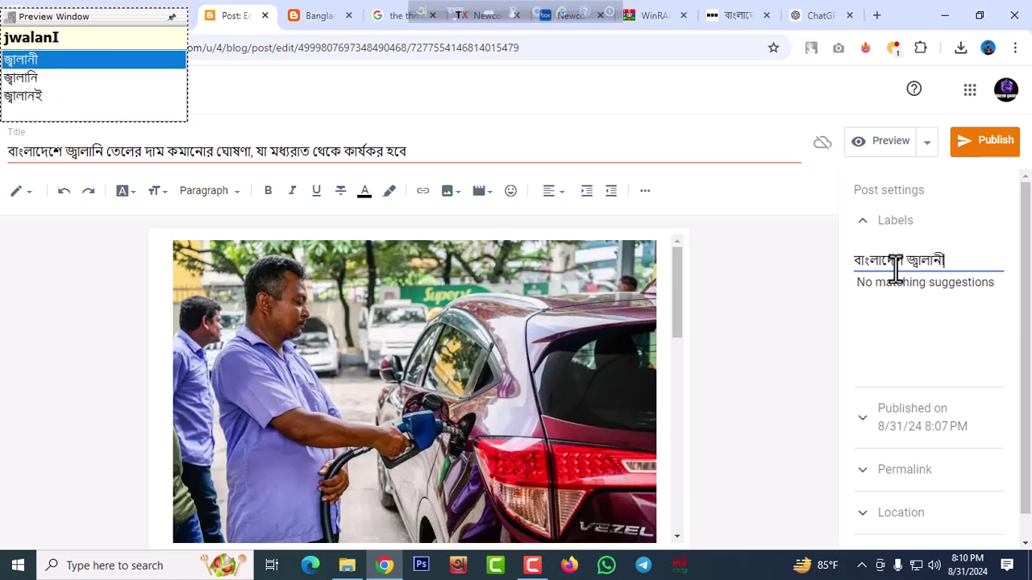
{"action": "key", "text": "BackSpace"}
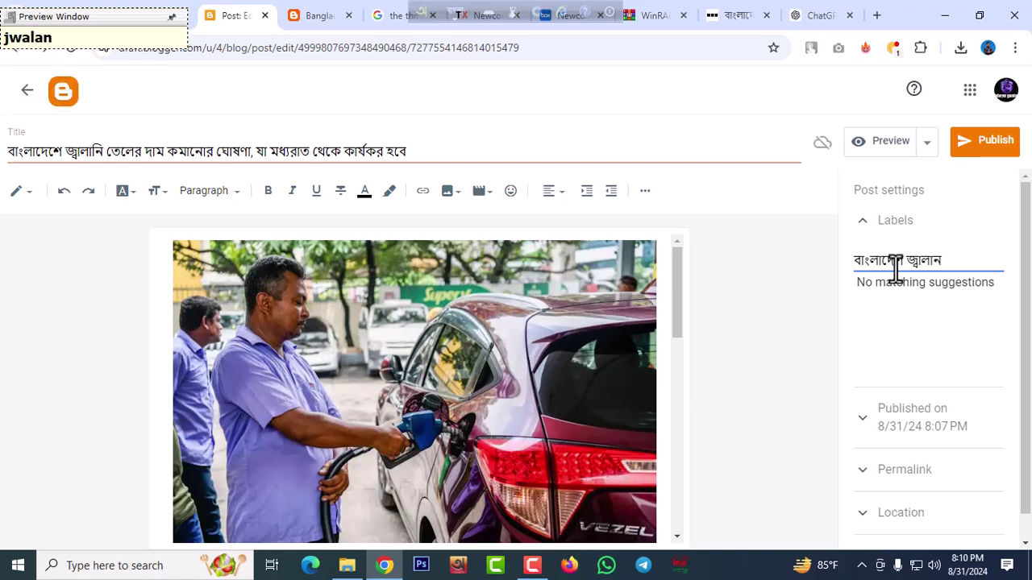
{"action": "type", "text": "I"}
{"action": "key", "text": "BackSpace"}
{"action": "type", "text": "I"}
{"action": "key", "text": "BackSpace"}
{"action": "type", "text": "i"}
{"action": "left_click", "coordinate": [807, 249]}
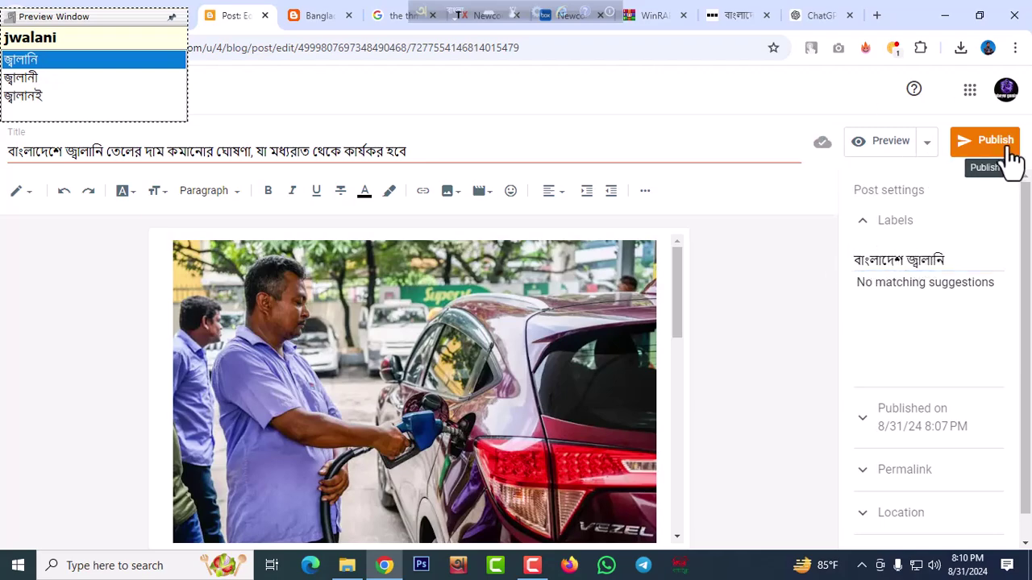
Publish and confirm the fuel-price post, then view it on the live blog
{"action": "left_click", "coordinate": [1005, 158]}
{"action": "left_click", "coordinate": [577, 346]}
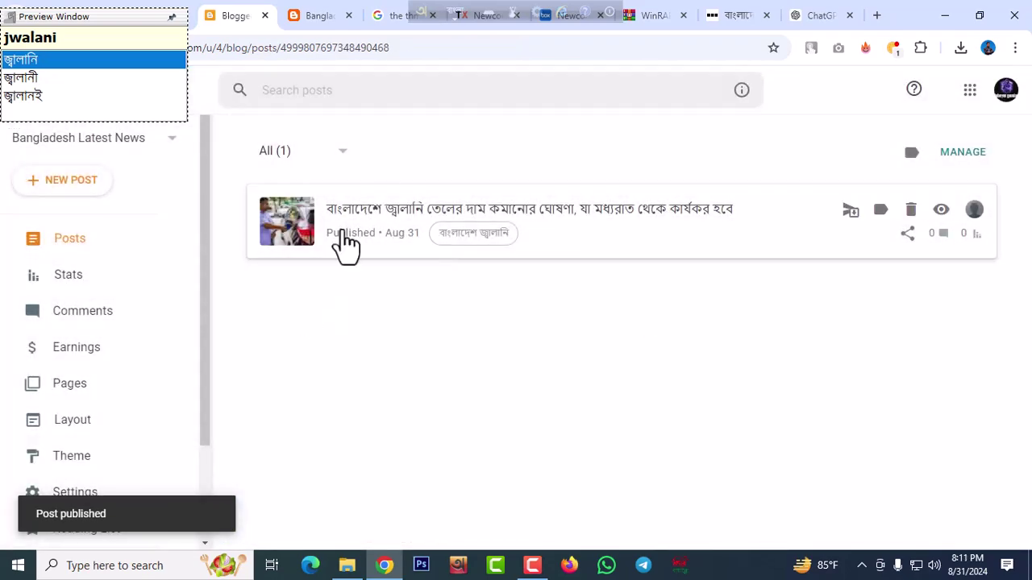
{"action": "left_click", "coordinate": [941, 210]}
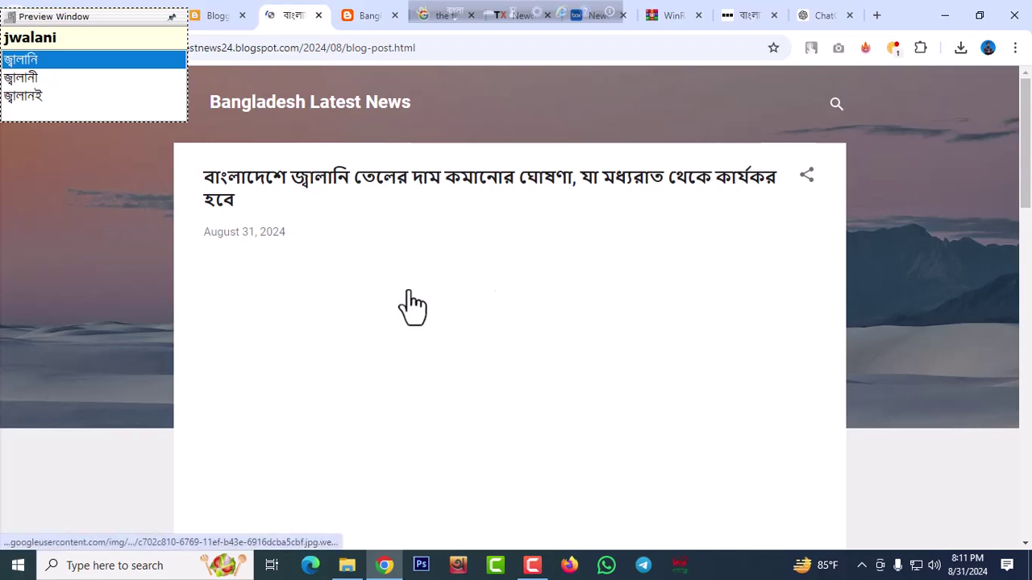
{"action": "scroll", "coordinate": [548, 251], "scroll_direction": "down", "scroll_amount": 10}
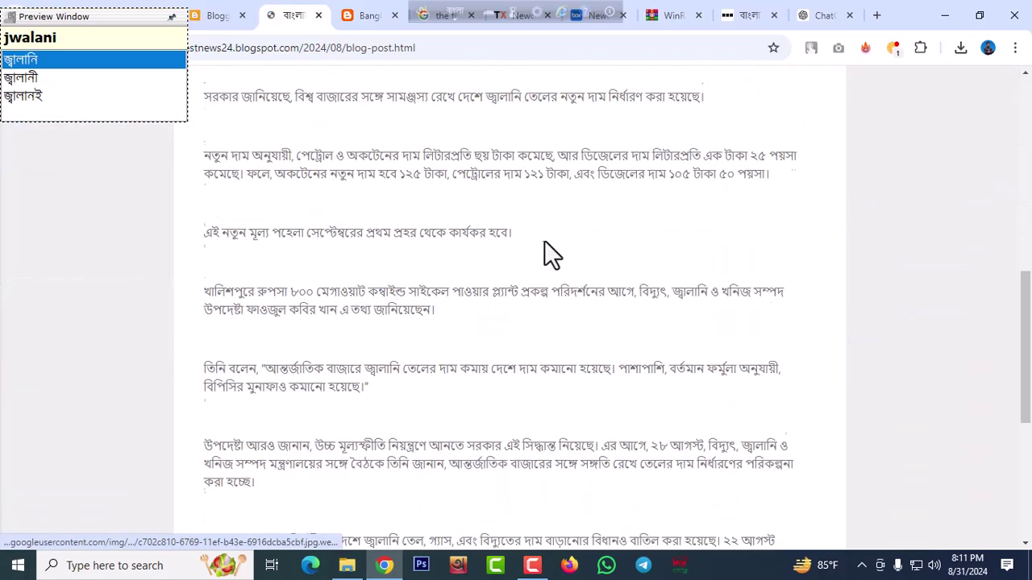
{"action": "scroll", "coordinate": [546, 251], "scroll_direction": "up", "scroll_amount": 4}
{"action": "scroll", "coordinate": [543, 240], "scroll_direction": "up", "scroll_amount": 6}
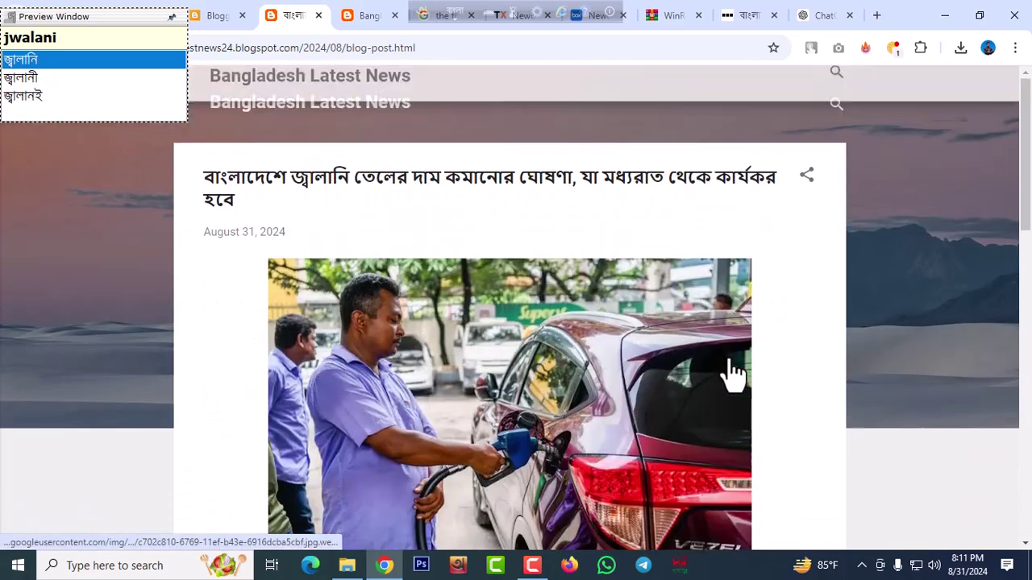
Switch the keyboard back to English and browse the blog's home page
{"action": "left_click", "coordinate": [457, 11]}
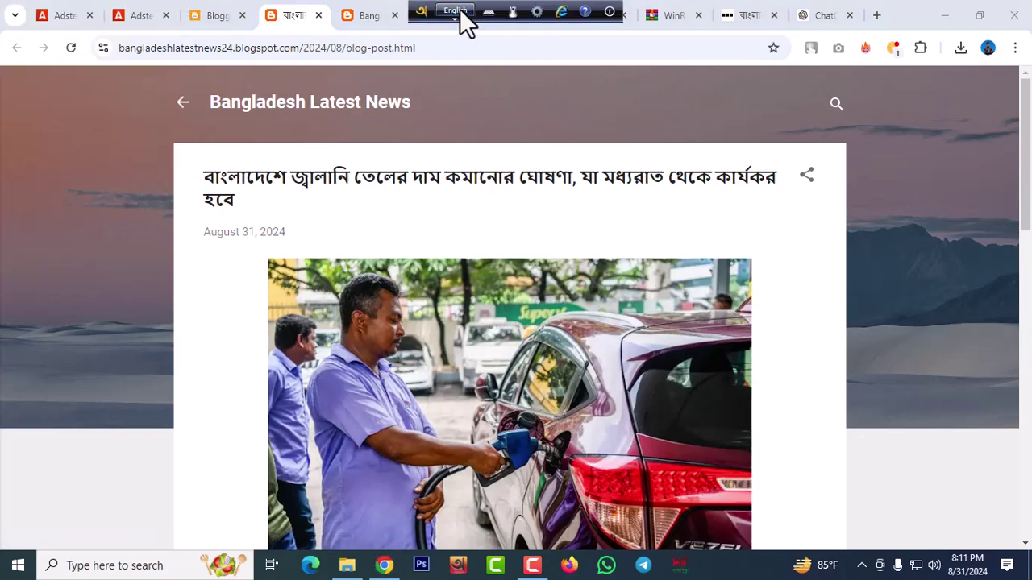
{"action": "scroll", "coordinate": [617, 226], "scroll_direction": "down", "scroll_amount": 5}
{"action": "scroll", "coordinate": [612, 234], "scroll_direction": "up", "scroll_amount": 5}
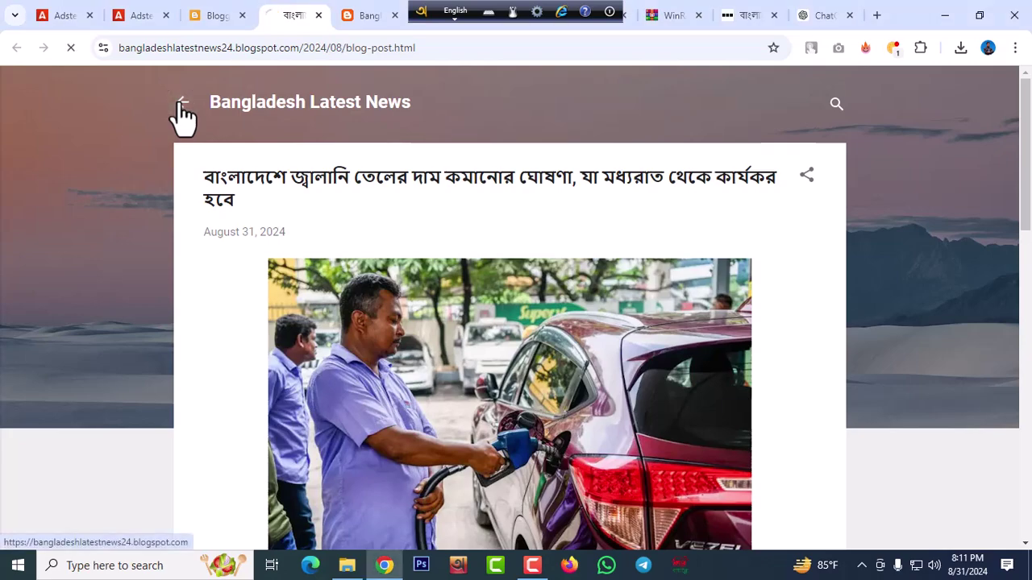
{"action": "left_click", "coordinate": [181, 105]}
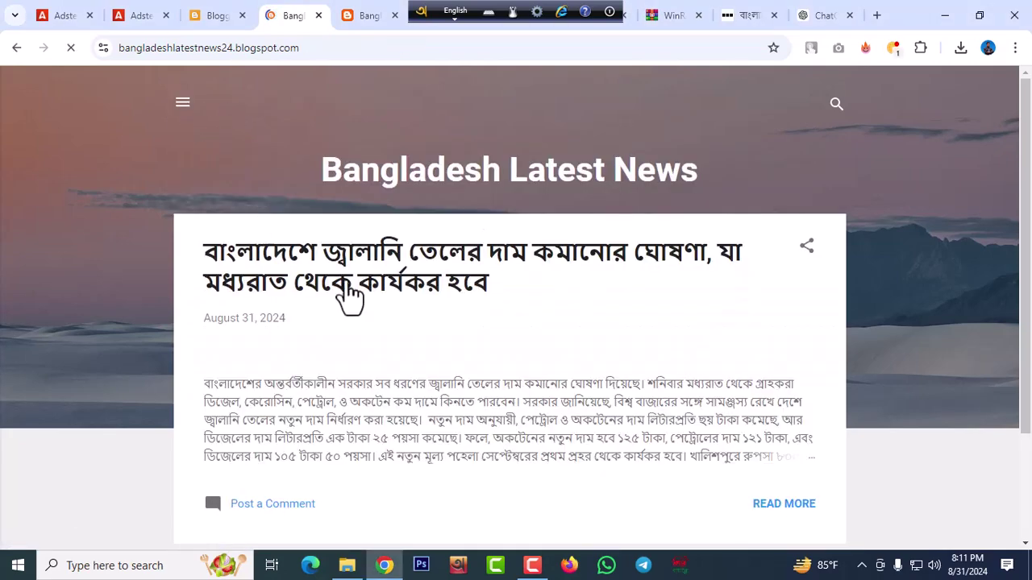
{"action": "scroll", "coordinate": [514, 222], "scroll_direction": "down", "scroll_amount": 3}
{"action": "scroll", "coordinate": [514, 222], "scroll_direction": "up", "scroll_amount": 3}
Reload the live blog to show the new post, close the duplicate tab and return to Blogger
{"action": "left_click", "coordinate": [232, 16]}
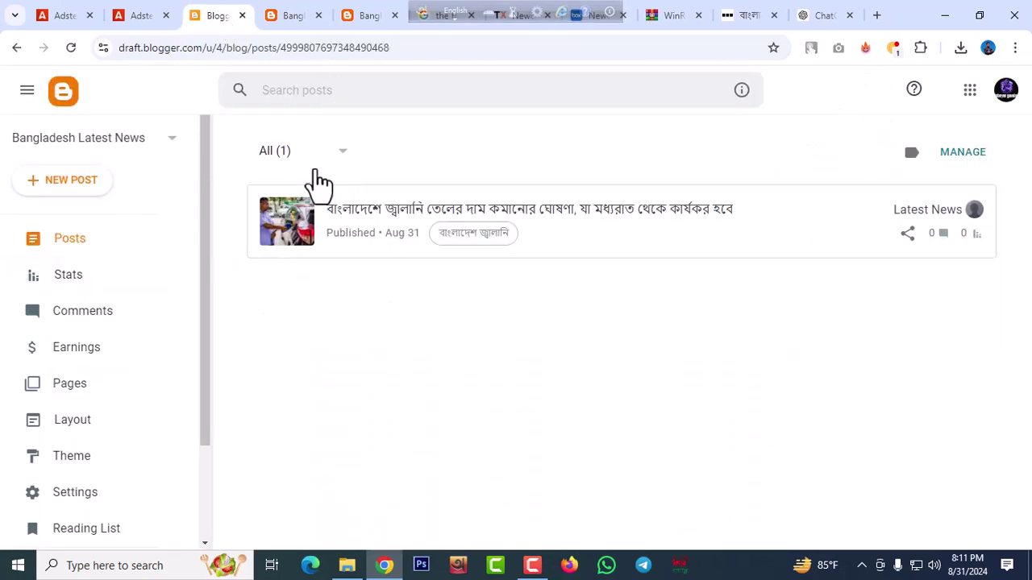
{"action": "left_click", "coordinate": [373, 23]}
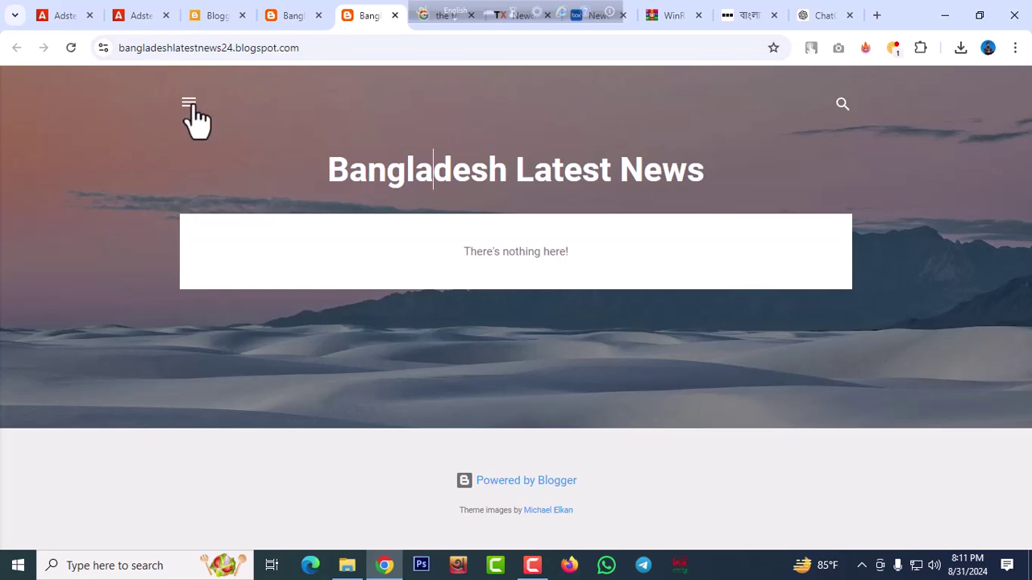
{"action": "left_click", "coordinate": [71, 47]}
{"action": "left_click", "coordinate": [395, 16]}
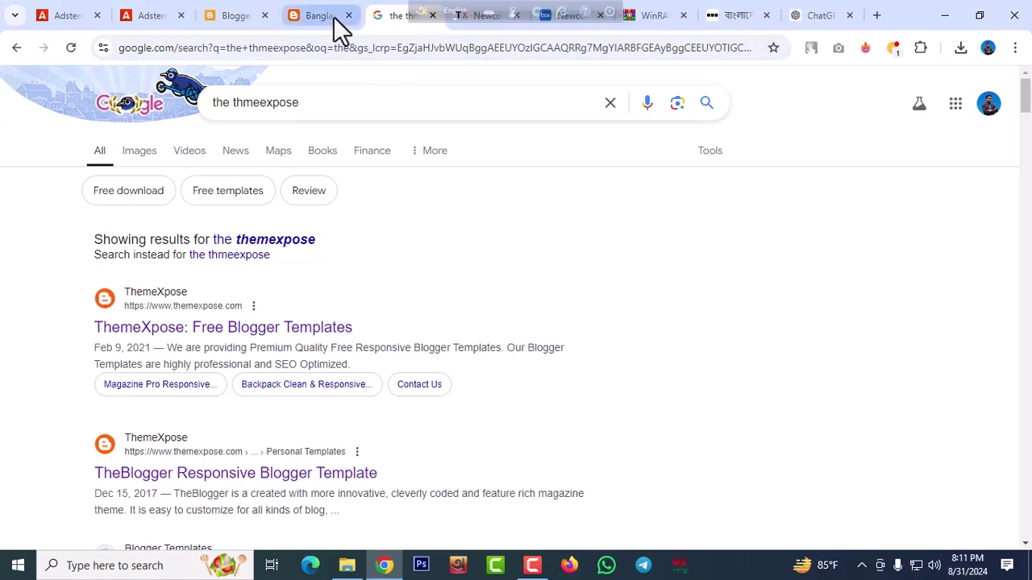
{"action": "left_click", "coordinate": [334, 18]}
{"action": "scroll", "coordinate": [536, 345], "scroll_direction": "down", "scroll_amount": 5}
{"action": "scroll", "coordinate": [532, 339], "scroll_direction": "up", "scroll_amount": 5}
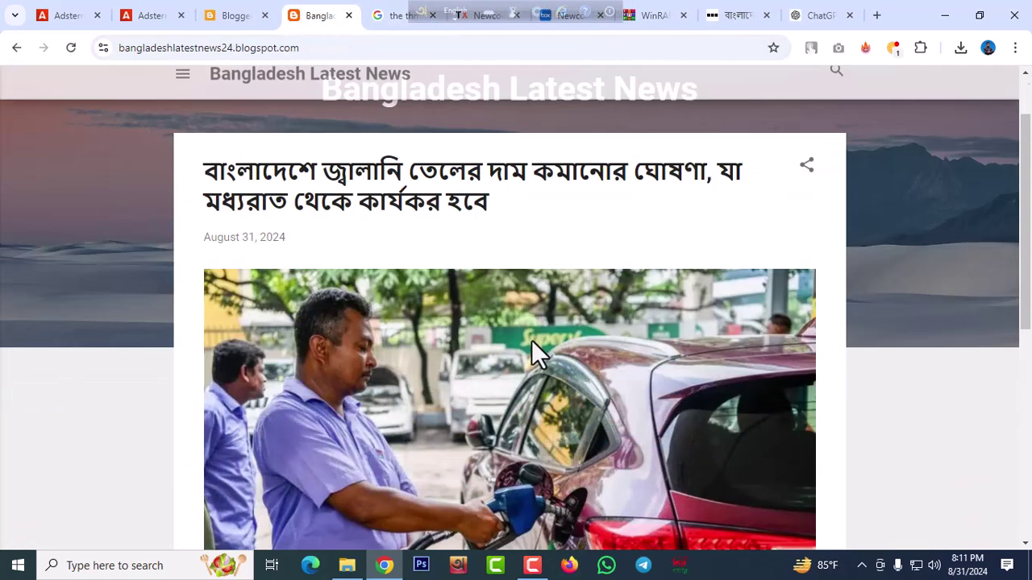
{"action": "left_click", "coordinate": [223, 15]}
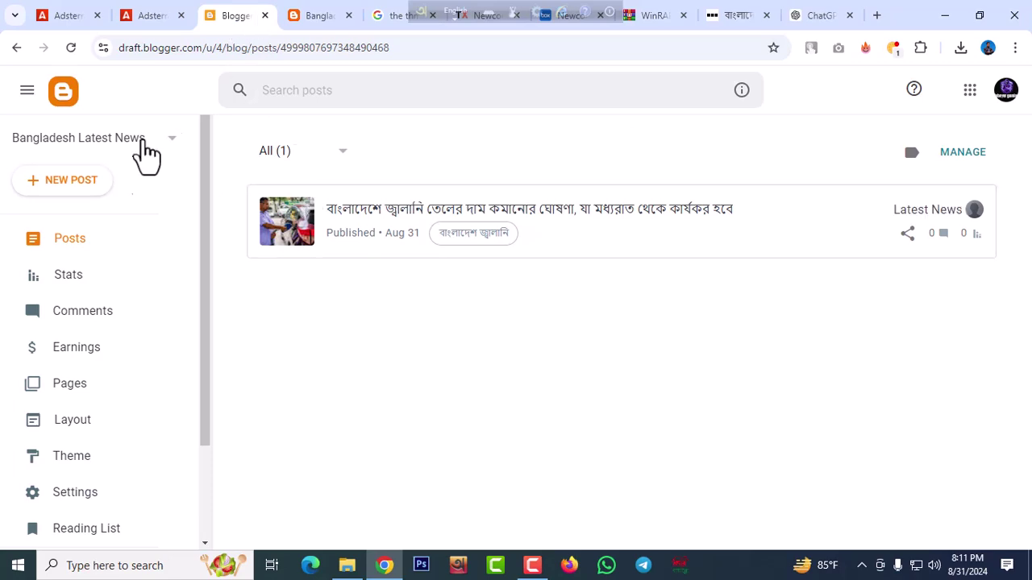
Restore the blog theme from Newcon Free Version.xml, then quit the Avro keyboard tool
{"action": "scroll", "coordinate": [121, 419], "scroll_direction": "down", "scroll_amount": 2}
{"action": "left_click", "coordinate": [71, 337]}
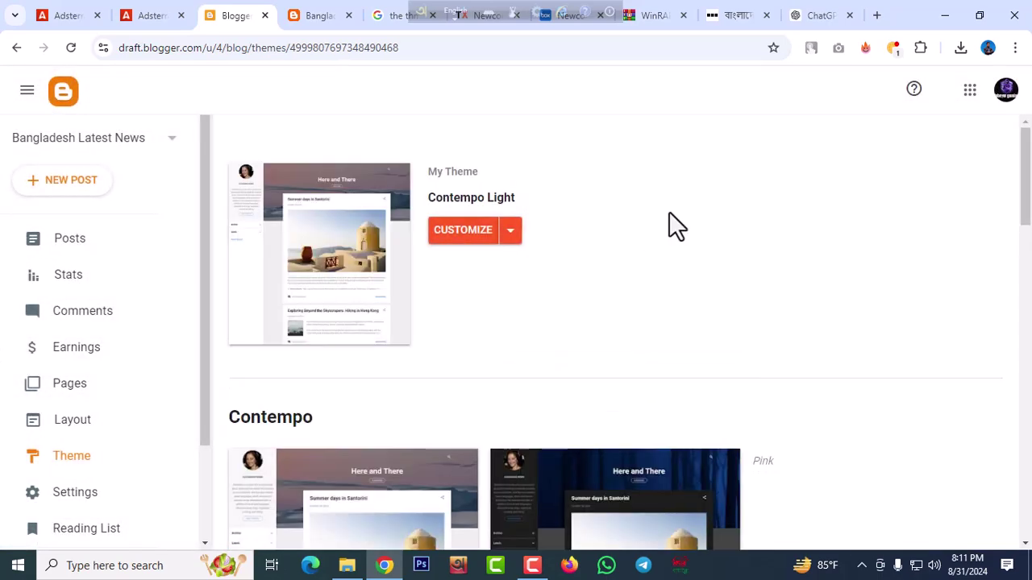
{"action": "left_click", "coordinate": [511, 231]}
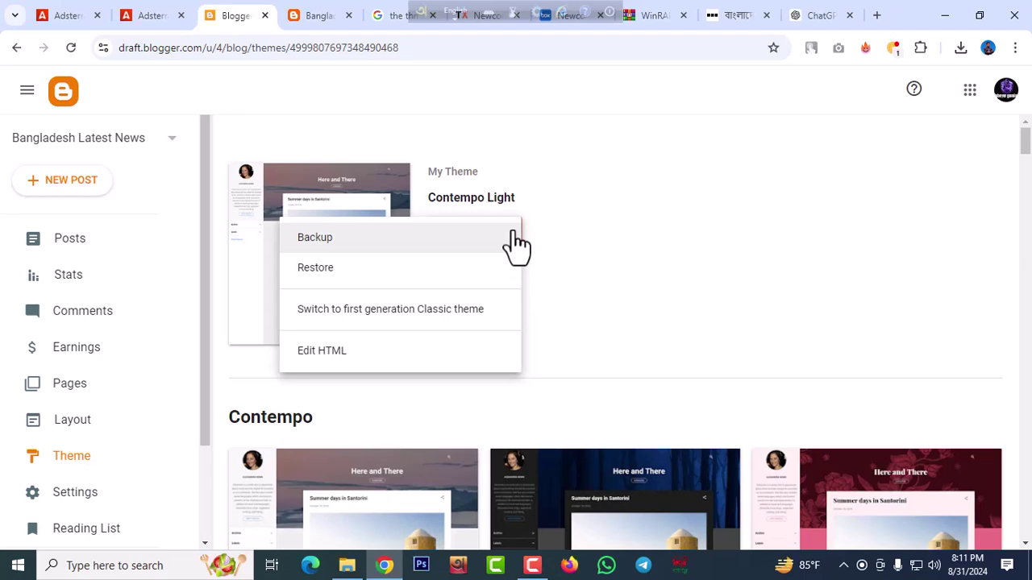
{"action": "left_click", "coordinate": [316, 269]}
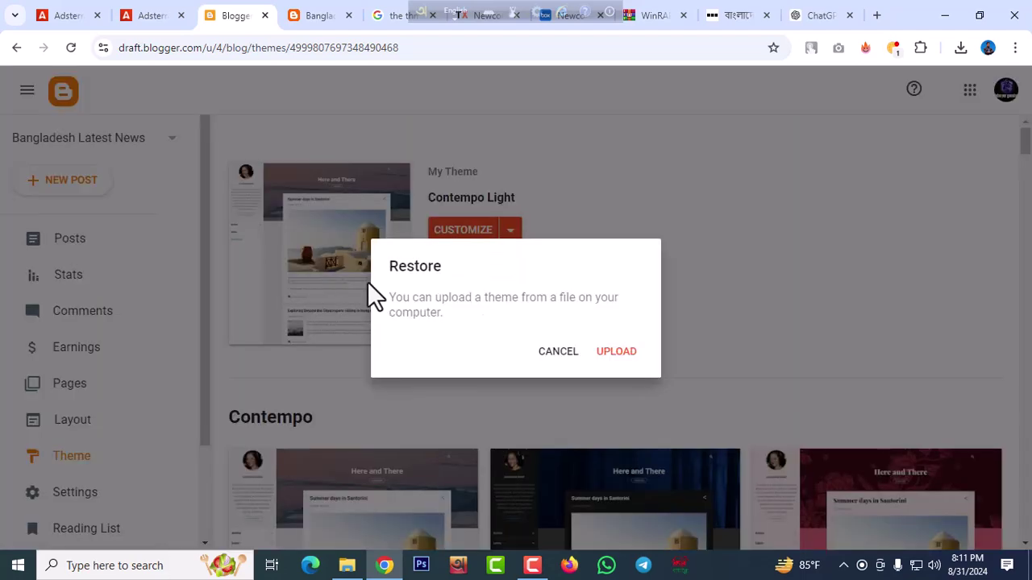
{"action": "left_click", "coordinate": [607, 352]}
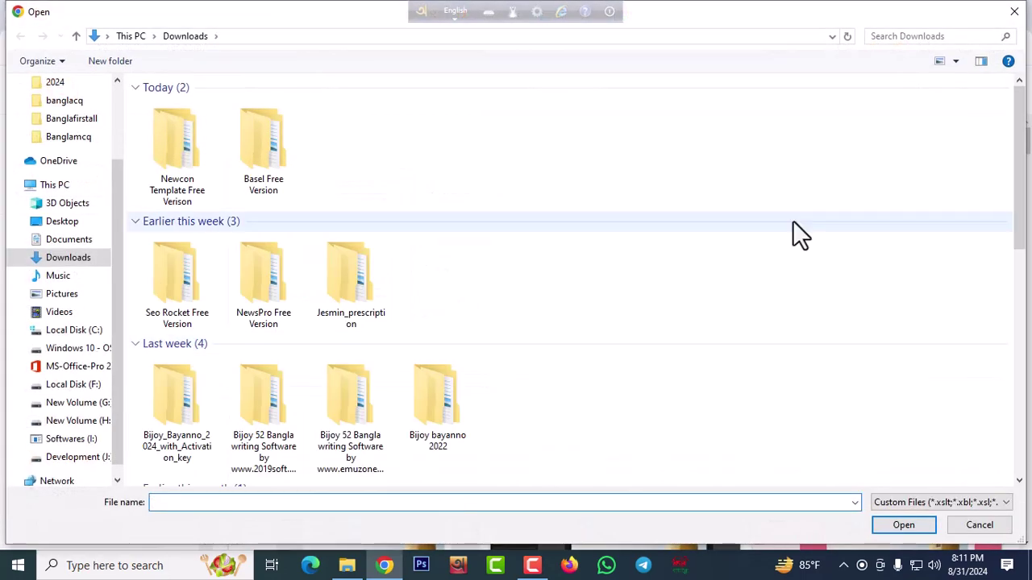
{"action": "double_click", "coordinate": [183, 152]}
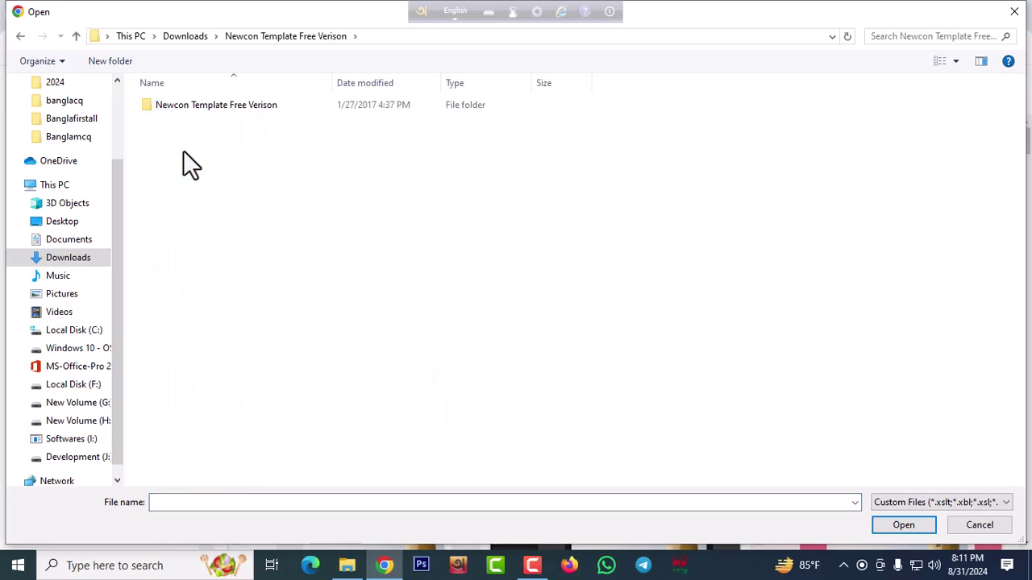
{"action": "double_click", "coordinate": [215, 108]}
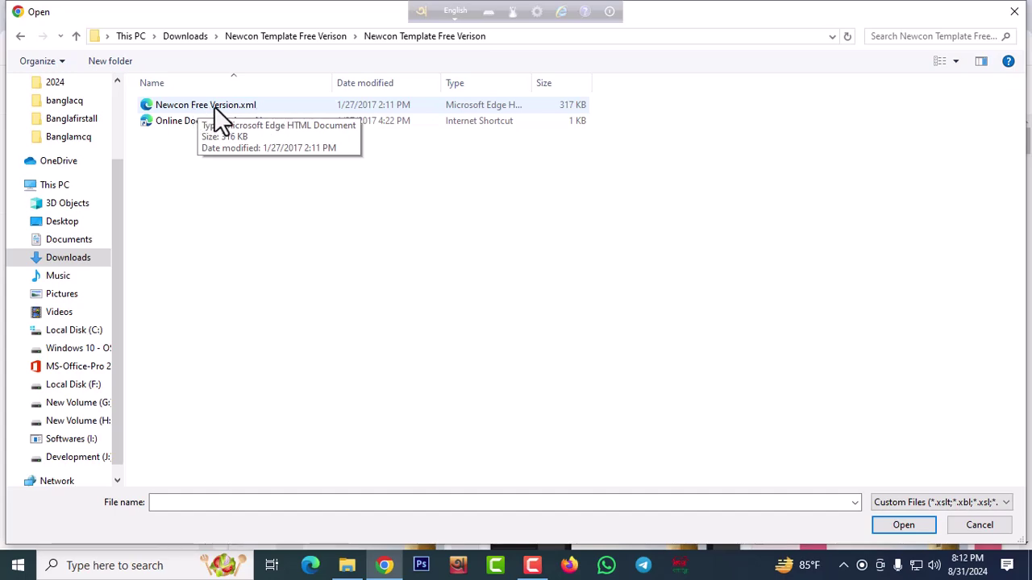
{"action": "left_click", "coordinate": [212, 105]}
{"action": "left_click", "coordinate": [903, 525]}
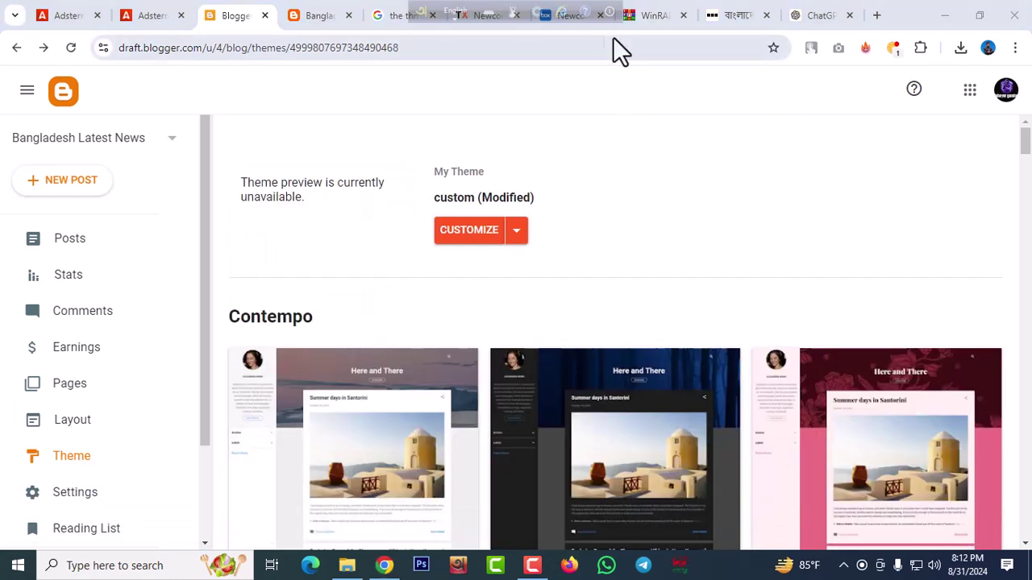
{"action": "left_click", "coordinate": [611, 11]}
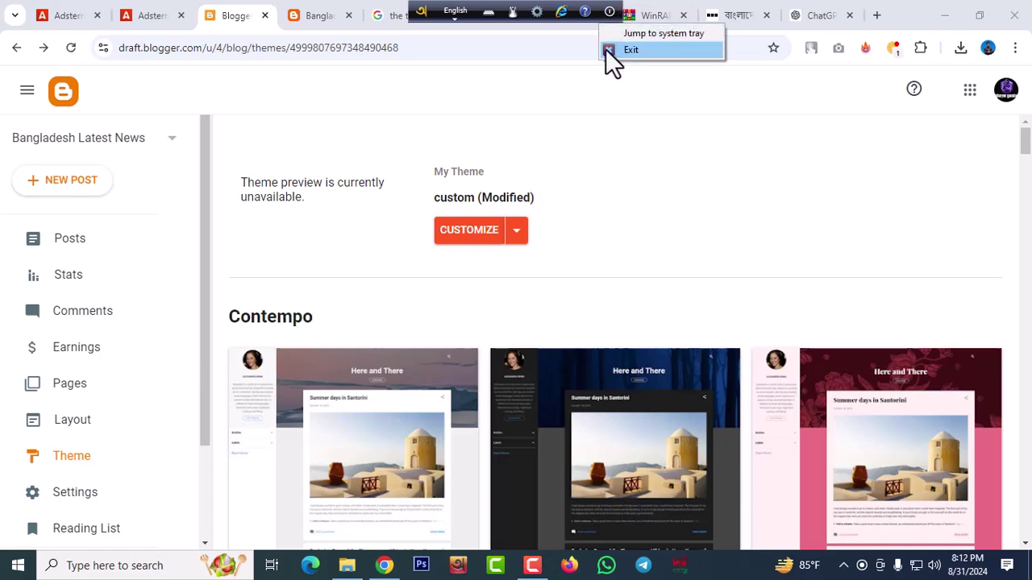
{"action": "left_click", "coordinate": [609, 51]}
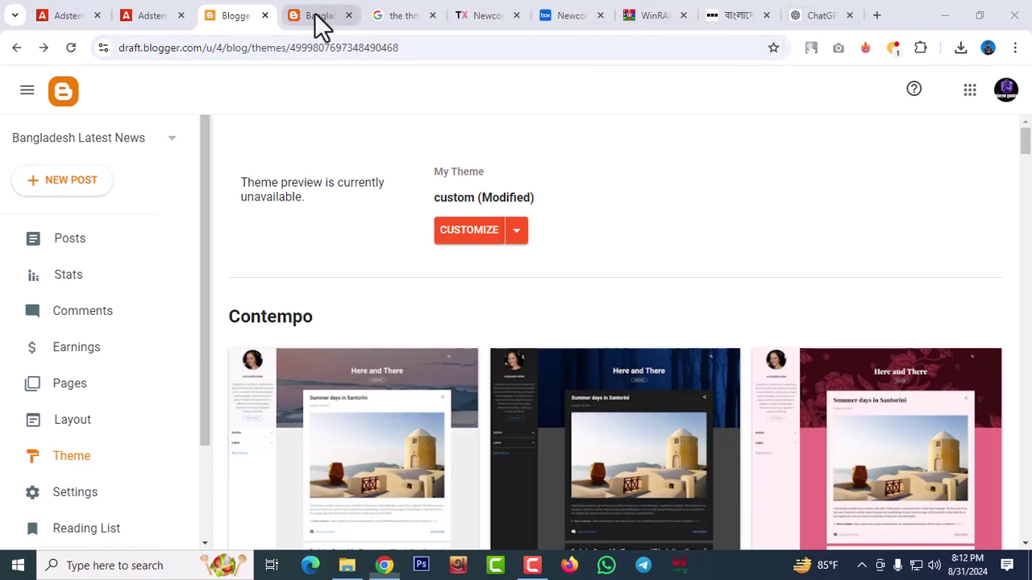
Check the live blog in its new Newcon layout, with the fuel-price post under Recent Posts
{"action": "left_click", "coordinate": [318, 16]}
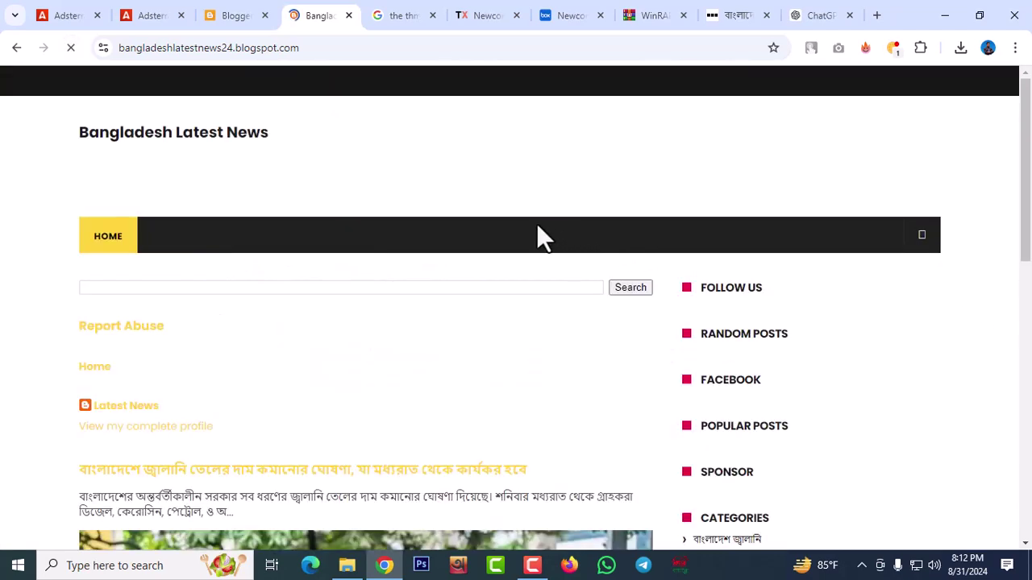
{"action": "scroll", "coordinate": [535, 223], "scroll_direction": "down", "scroll_amount": 6}
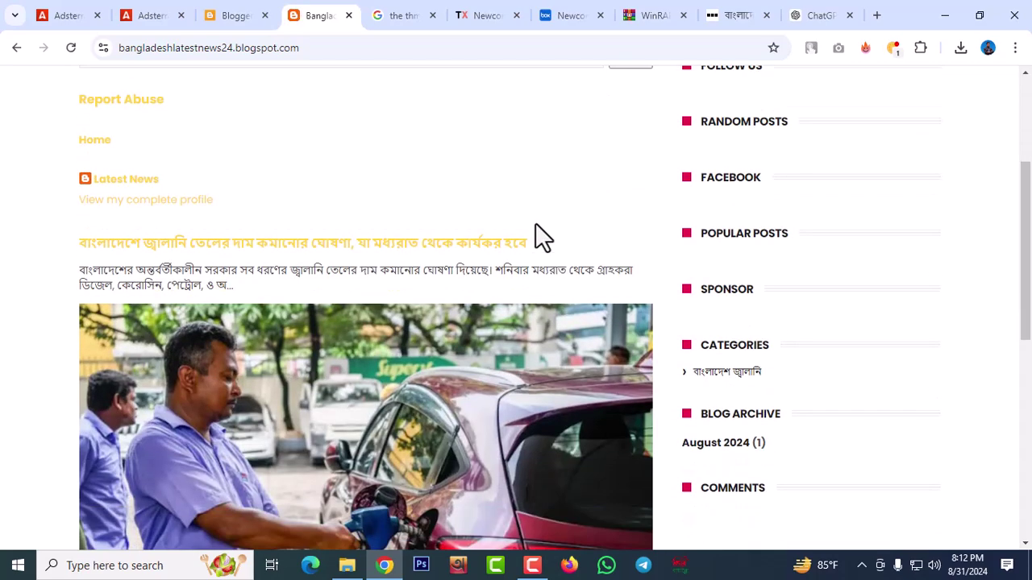
{"action": "scroll", "coordinate": [536, 225], "scroll_direction": "down", "scroll_amount": 3}
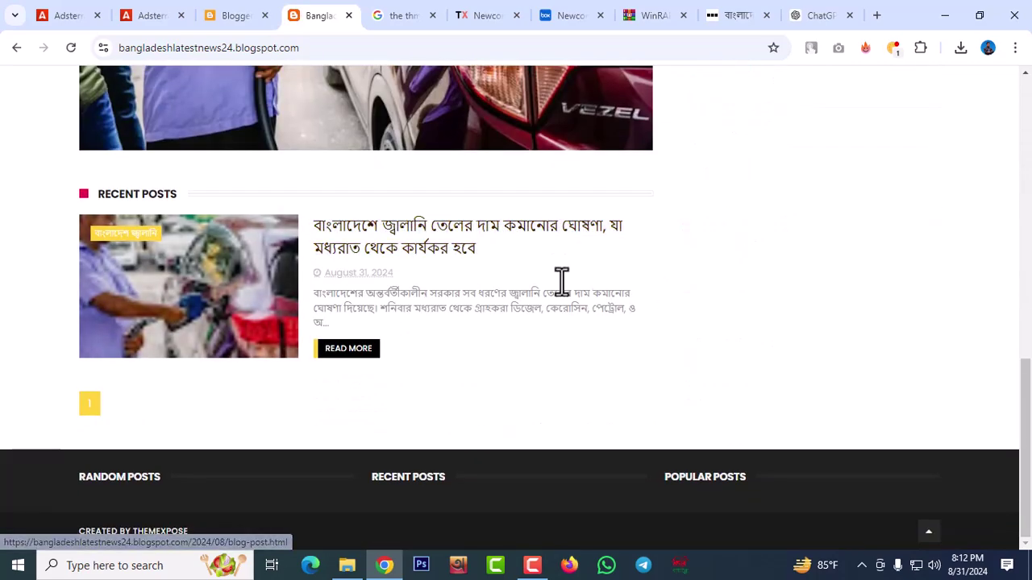
{"action": "scroll", "coordinate": [680, 290], "scroll_direction": "up", "scroll_amount": 5}
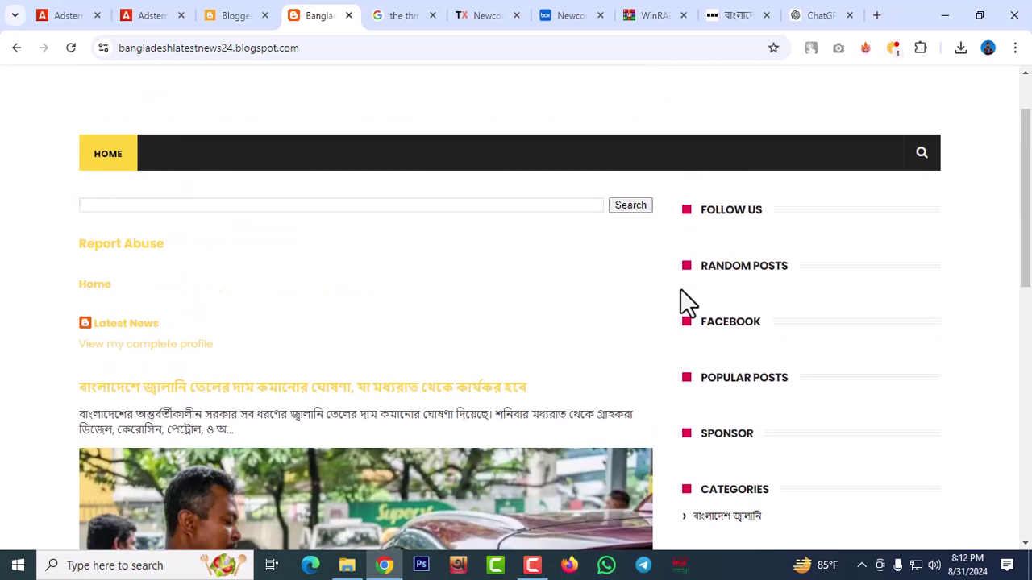
{"action": "scroll", "coordinate": [685, 226], "scroll_direction": "up", "scroll_amount": 1}
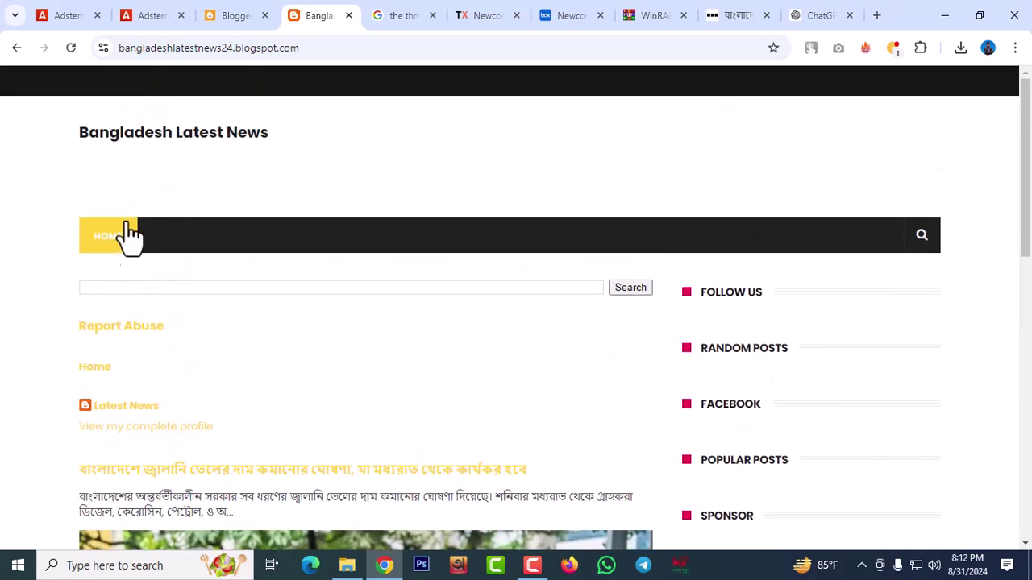
Open the Layout page and review Newcon's Top Navigation, Header Ads and sidebar gadgets
{"action": "left_click", "coordinate": [233, 16]}
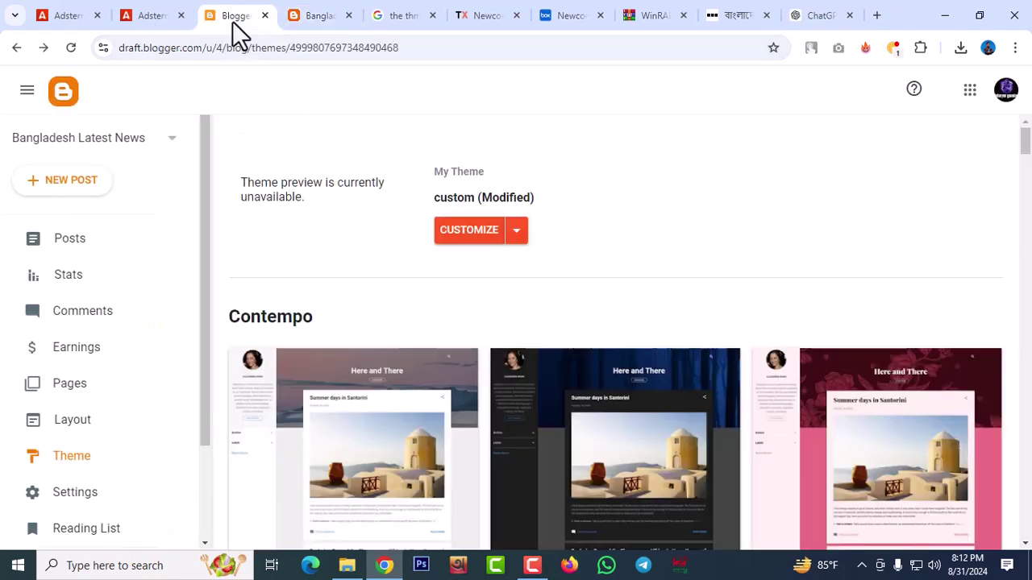
{"action": "left_click", "coordinate": [80, 423]}
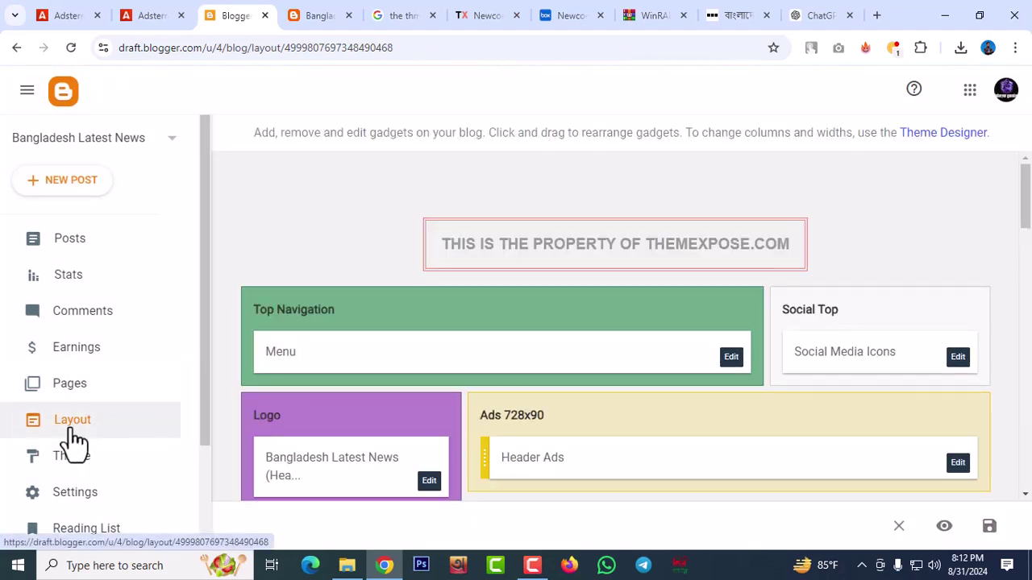
{"action": "scroll", "coordinate": [466, 356], "scroll_direction": "down", "scroll_amount": 2}
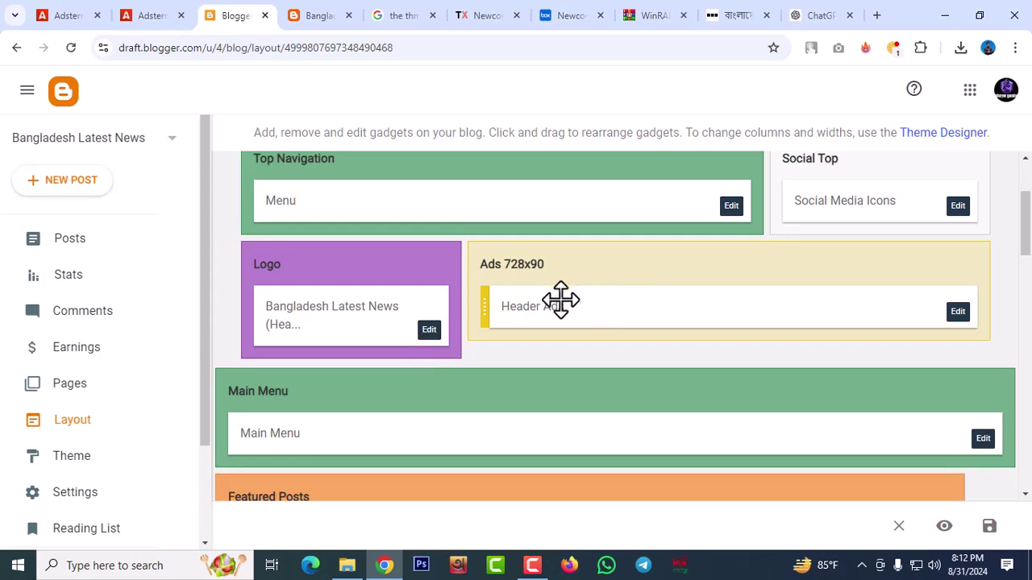
{"action": "scroll", "coordinate": [577, 255], "scroll_direction": "up", "scroll_amount": 2}
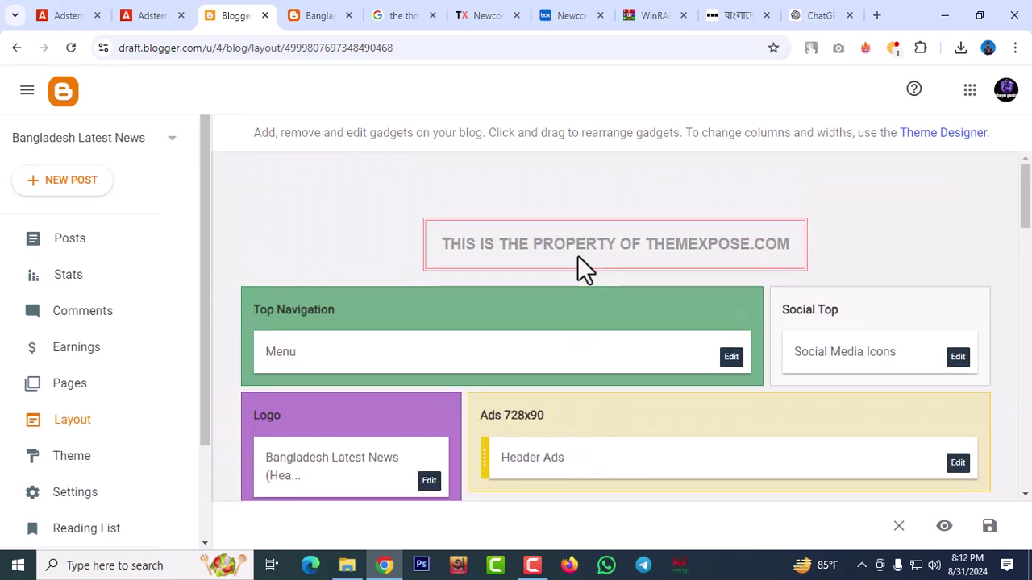
{"action": "scroll", "coordinate": [889, 302], "scroll_direction": "down", "scroll_amount": 3}
{"action": "scroll", "coordinate": [888, 302], "scroll_direction": "down", "scroll_amount": 6}
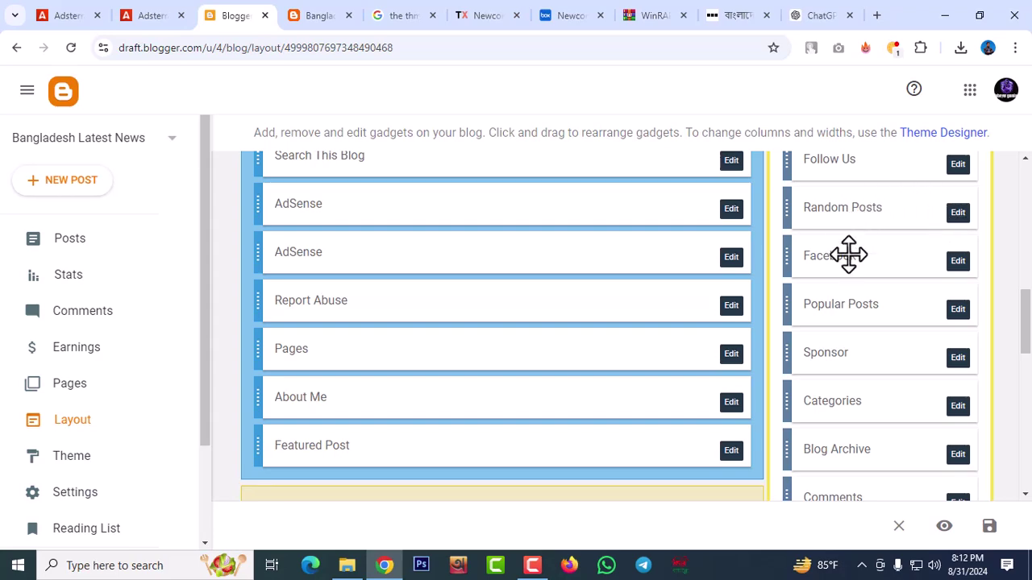
{"action": "scroll", "coordinate": [853, 436], "scroll_direction": "down", "scroll_amount": 2}
{"action": "scroll", "coordinate": [855, 435], "scroll_direction": "up", "scroll_amount": 3}
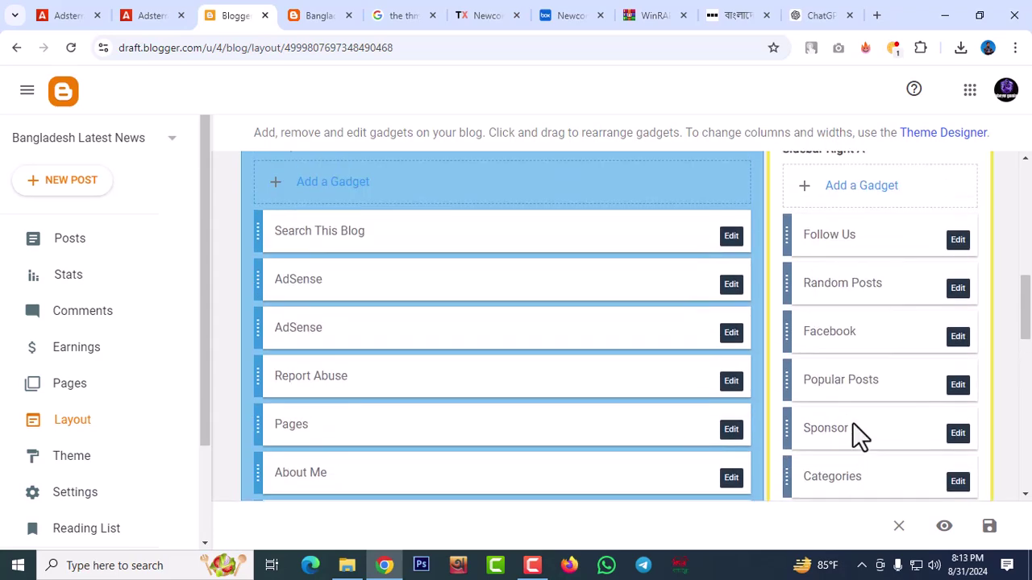
{"action": "left_click", "coordinate": [317, 19]}
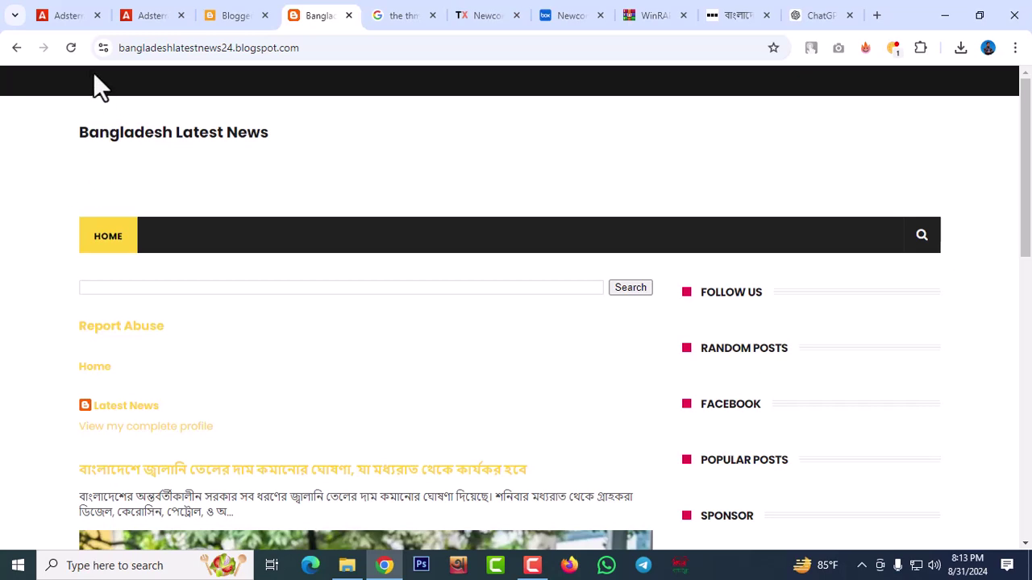
{"action": "left_click", "coordinate": [71, 50]}
{"action": "left_click", "coordinate": [348, 15]}
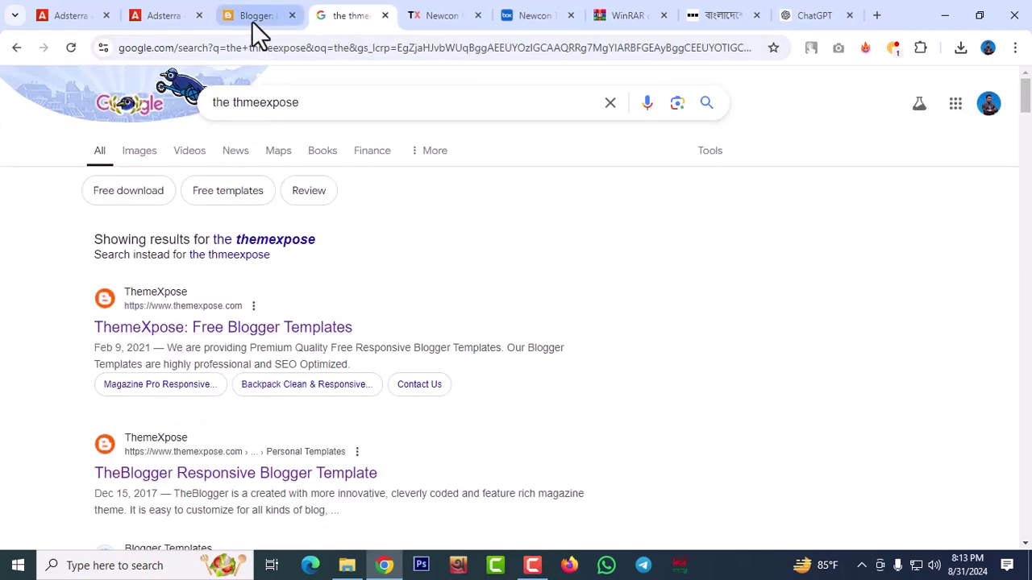
{"action": "left_click", "coordinate": [246, 17]}
{"action": "scroll", "coordinate": [133, 475], "scroll_direction": "down", "scroll_amount": 2}
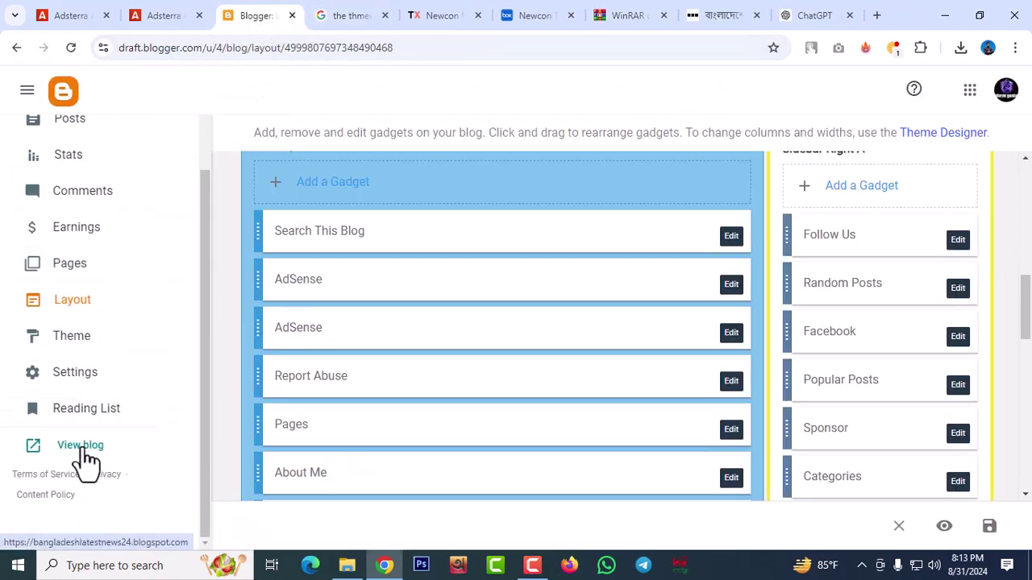
{"action": "left_click", "coordinate": [81, 449]}
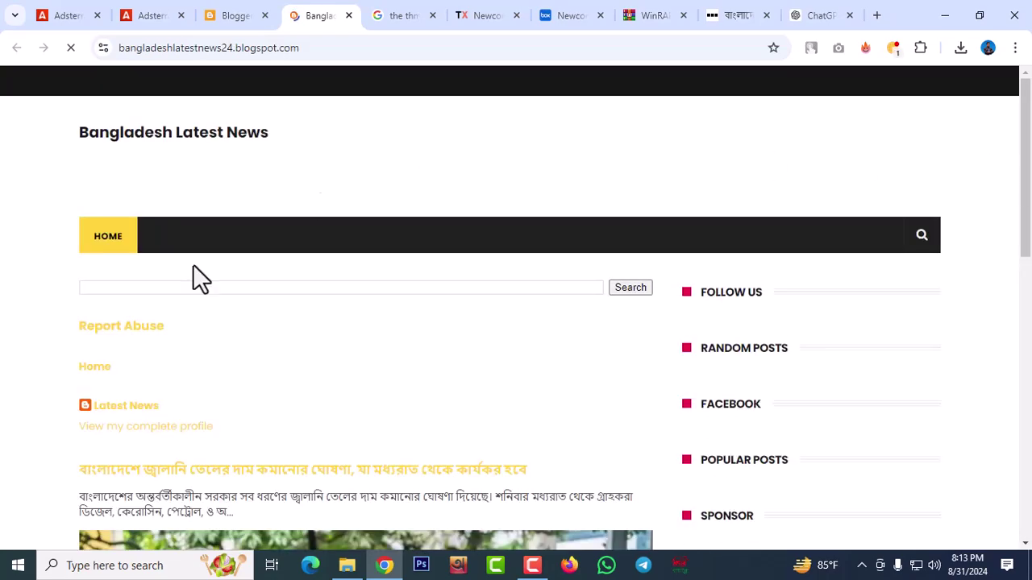
{"action": "scroll", "coordinate": [355, 274], "scroll_direction": "down", "scroll_amount": 10}
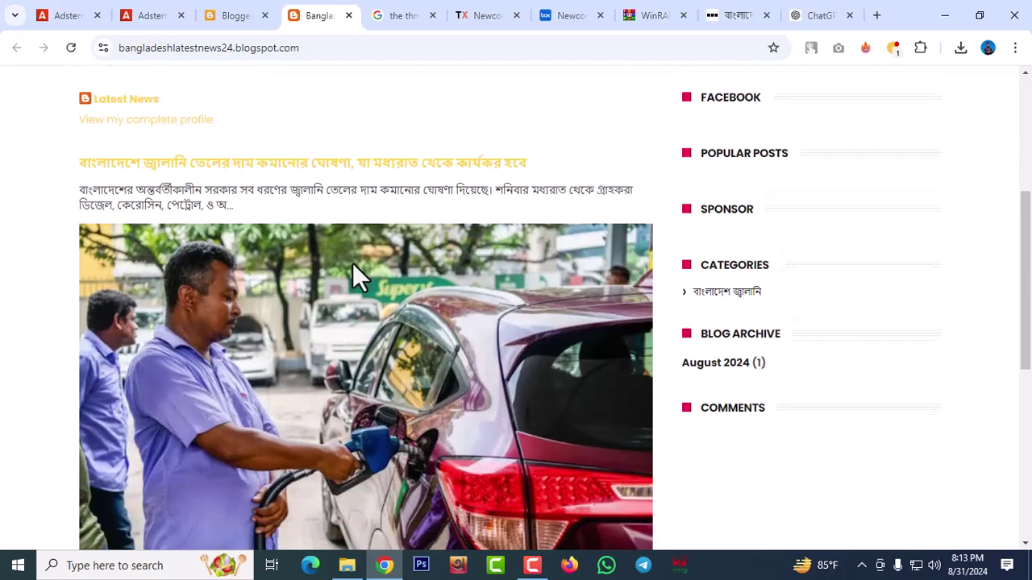
{"action": "scroll", "coordinate": [422, 249], "scroll_direction": "up", "scroll_amount": 3}
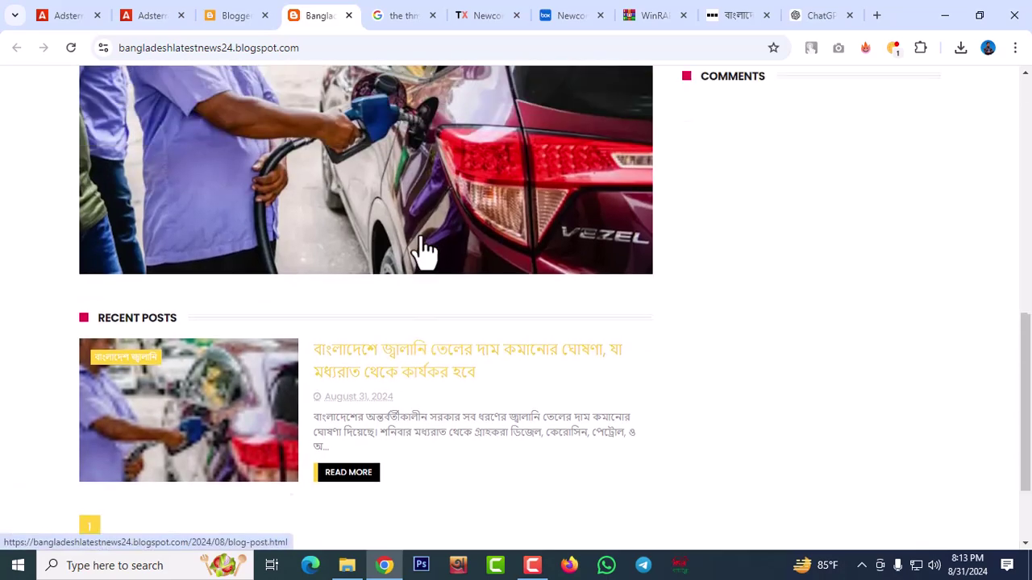
{"action": "scroll", "coordinate": [838, 206], "scroll_direction": "up", "scroll_amount": 3}
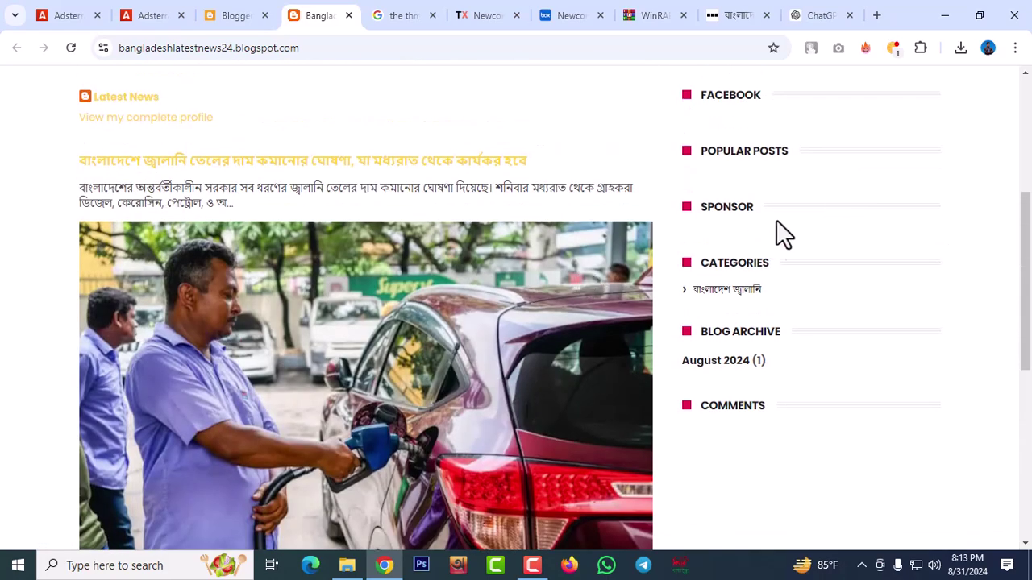
{"action": "scroll", "coordinate": [770, 233], "scroll_direction": "up", "scroll_amount": 4}
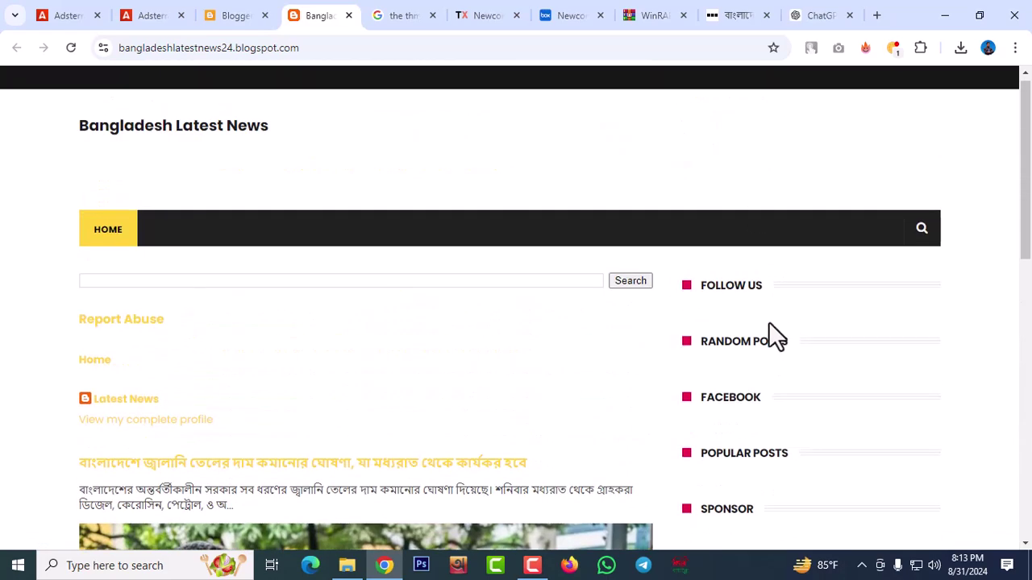
{"action": "scroll", "coordinate": [776, 379], "scroll_direction": "down", "scroll_amount": 2}
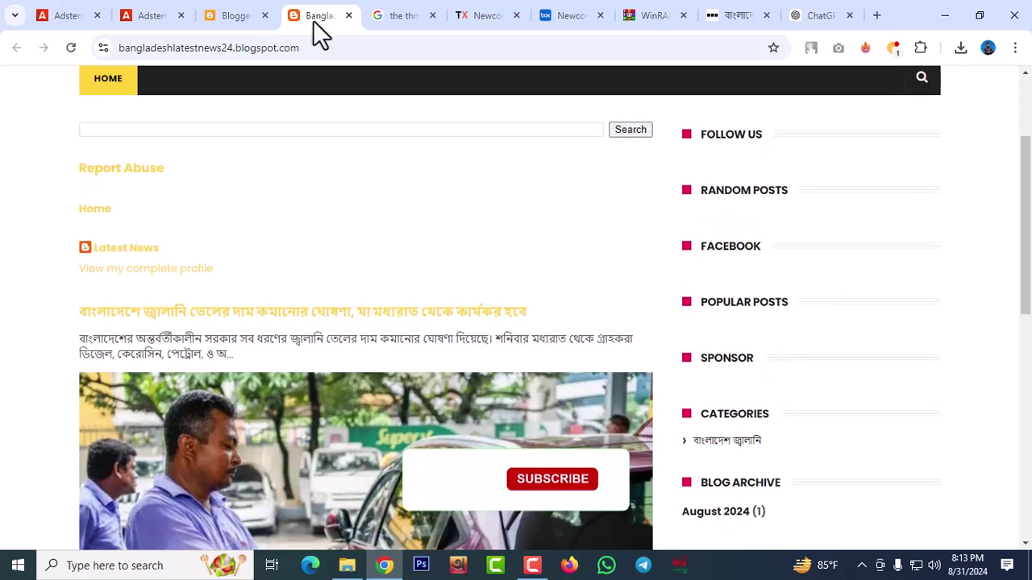
{"action": "left_click", "coordinate": [239, 16]}
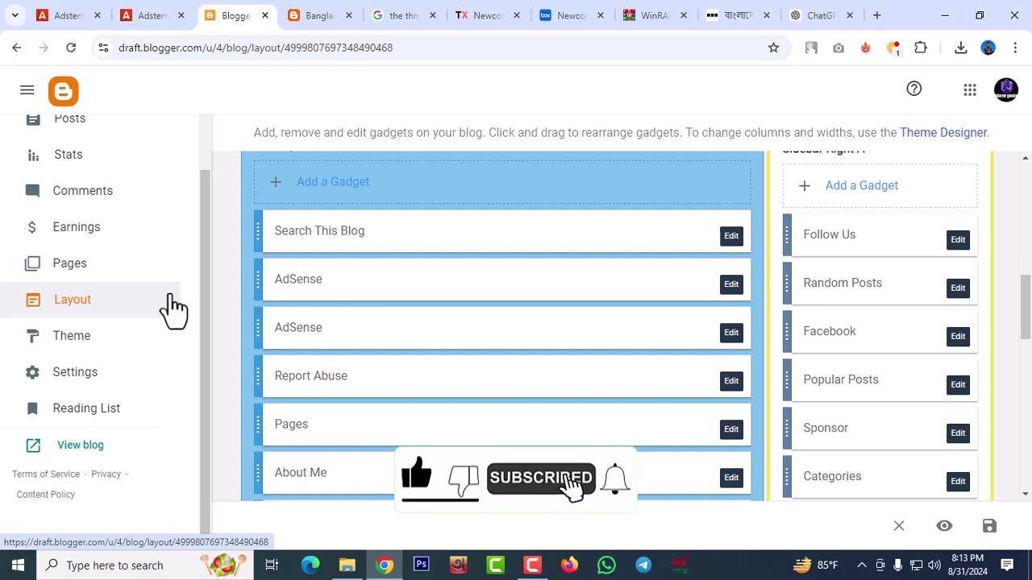
Restore the blog theme from Downloads > Seo Rocket Free Version > Seo-rocket- free-version.xml
{"action": "left_click", "coordinate": [84, 339]}
{"action": "left_click", "coordinate": [520, 231]}
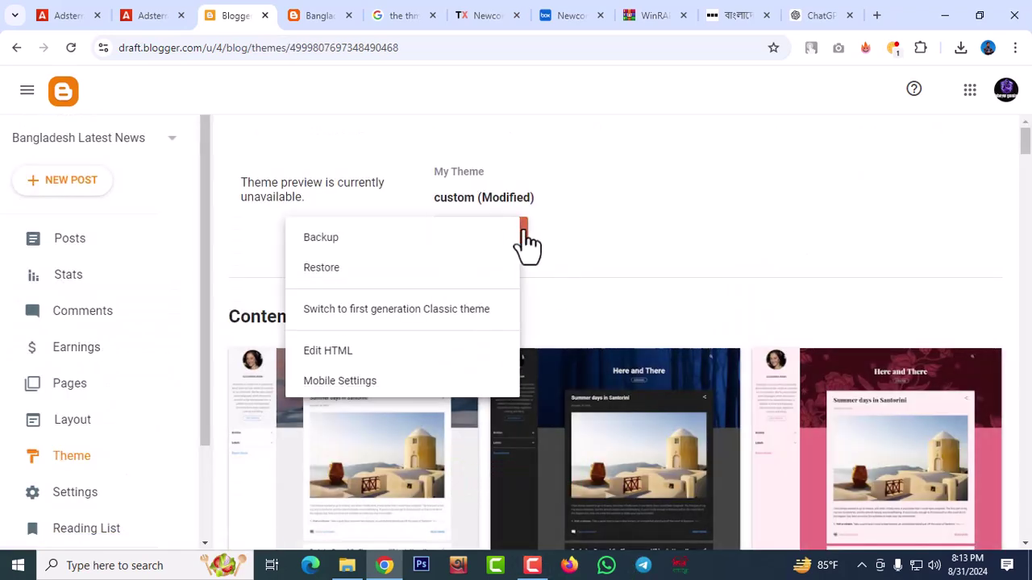
{"action": "left_click", "coordinate": [323, 269]}
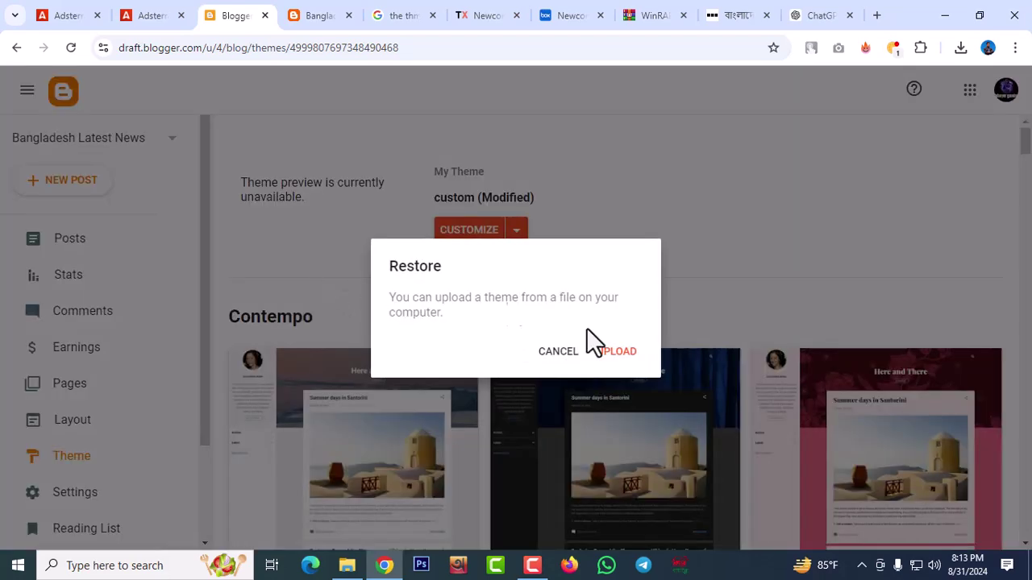
{"action": "left_click", "coordinate": [614, 353]}
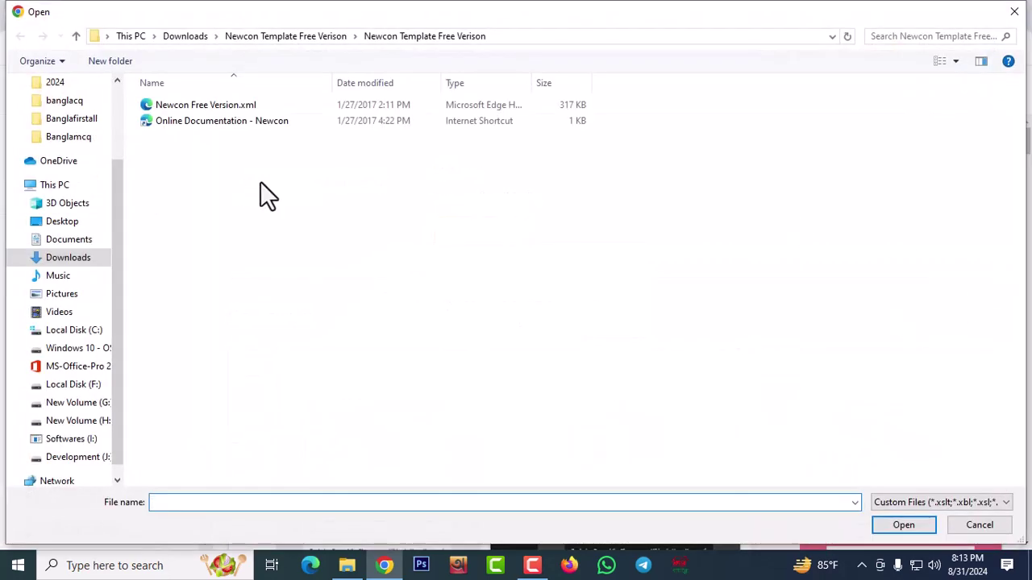
{"action": "left_click", "coordinate": [80, 258]}
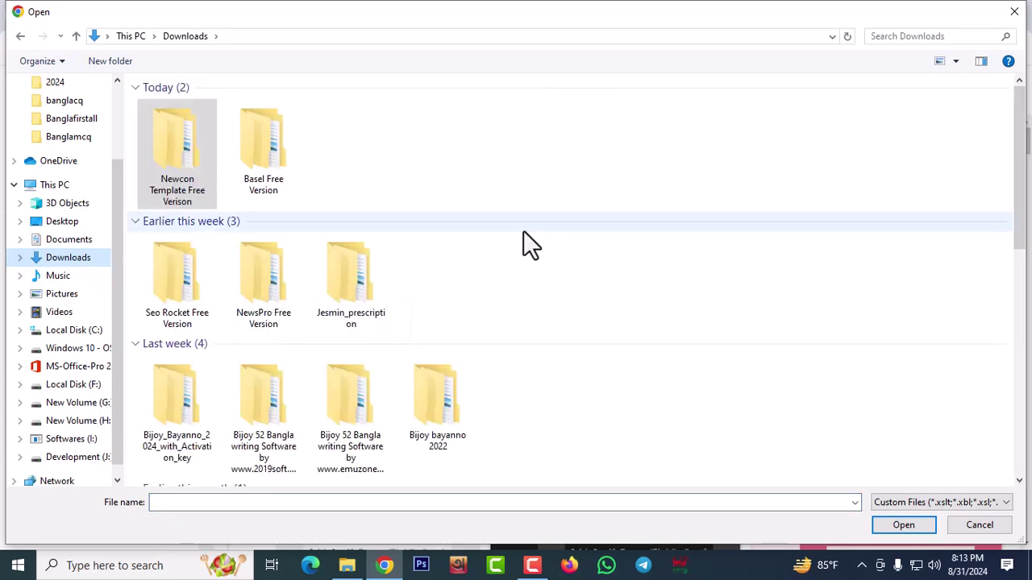
{"action": "left_click", "coordinate": [186, 283]}
{"action": "double_click", "coordinate": [183, 275]}
{"action": "double_click", "coordinate": [233, 108]}
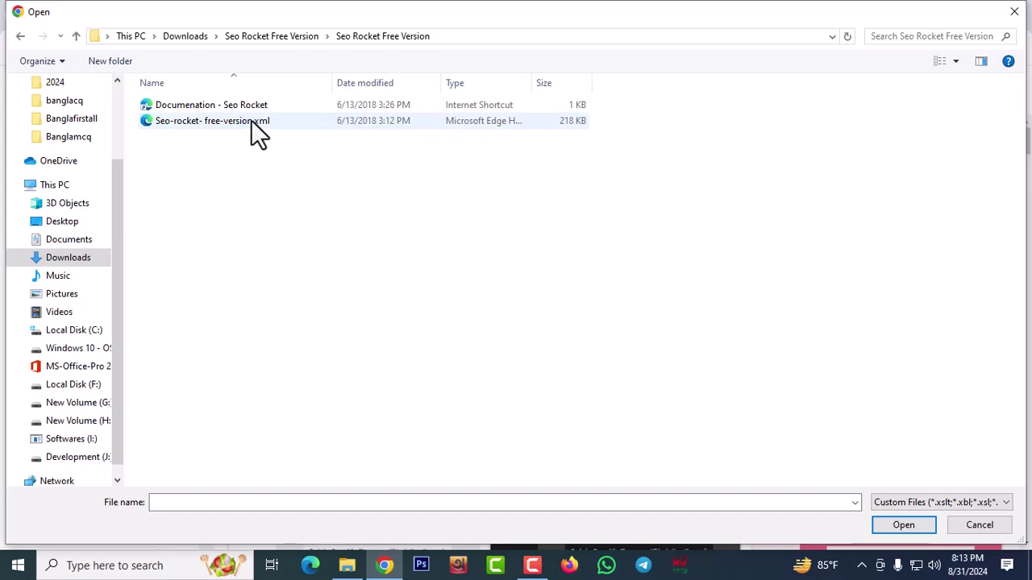
{"action": "left_click", "coordinate": [250, 121]}
{"action": "left_click", "coordinate": [907, 524]}
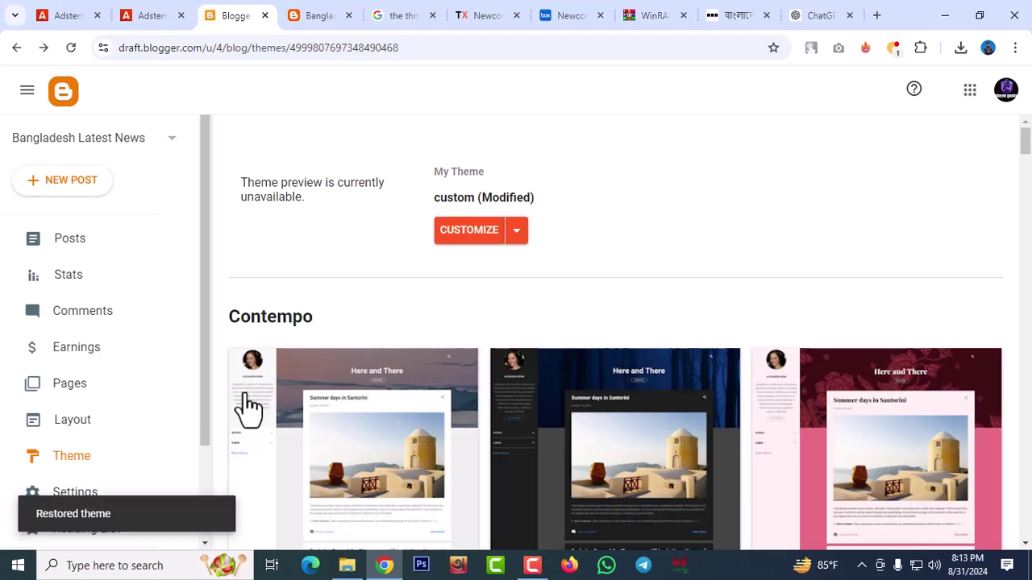
Reload the live blog and scroll through its new SeoRocket theme
{"action": "left_click", "coordinate": [316, 21]}
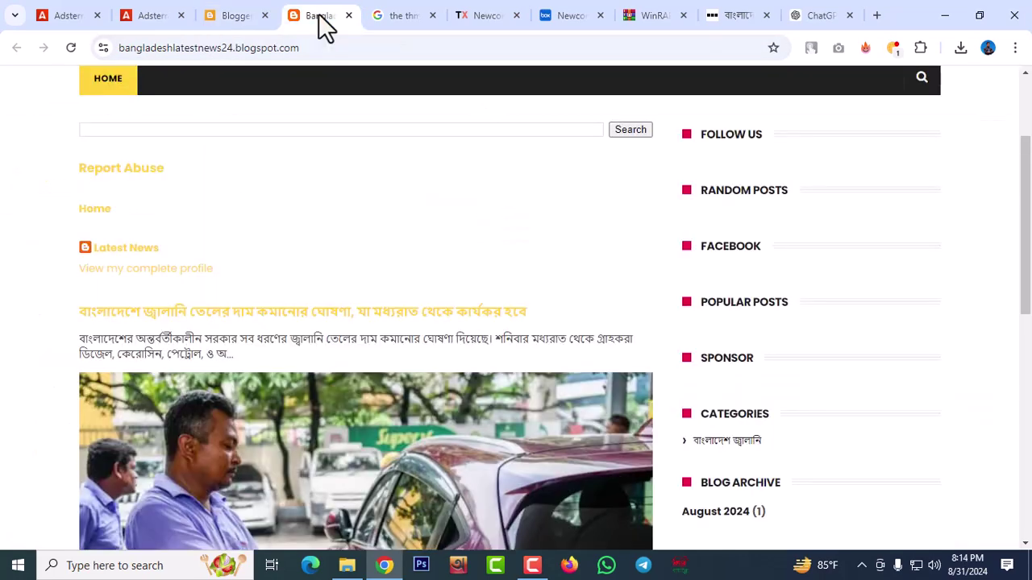
{"action": "left_click", "coordinate": [120, 90]}
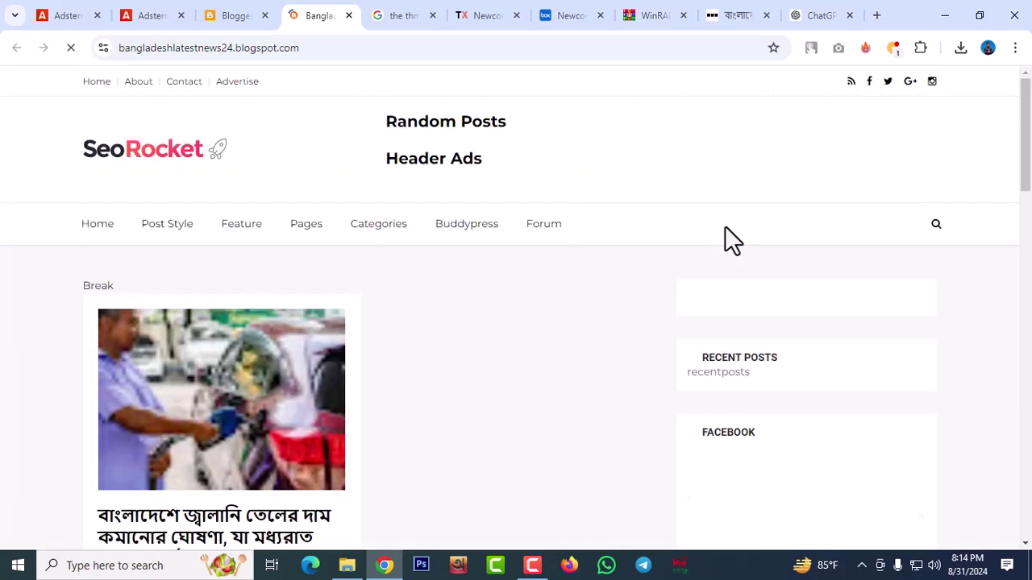
{"action": "scroll", "coordinate": [459, 290], "scroll_direction": "down", "scroll_amount": 15}
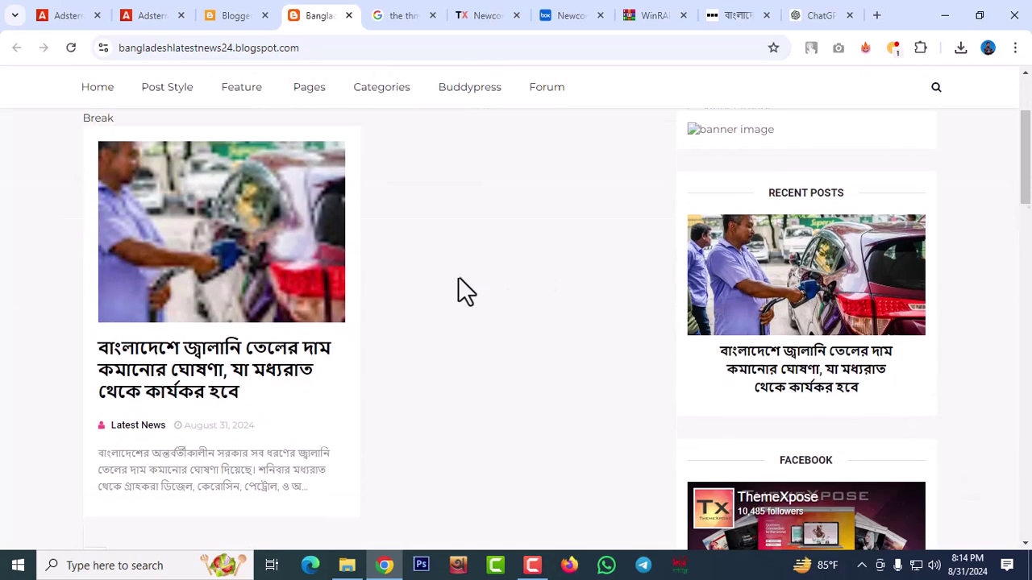
{"action": "scroll", "coordinate": [577, 325], "scroll_direction": "down", "scroll_amount": 7}
{"action": "scroll", "coordinate": [576, 326], "scroll_direction": "up", "scroll_amount": 10}
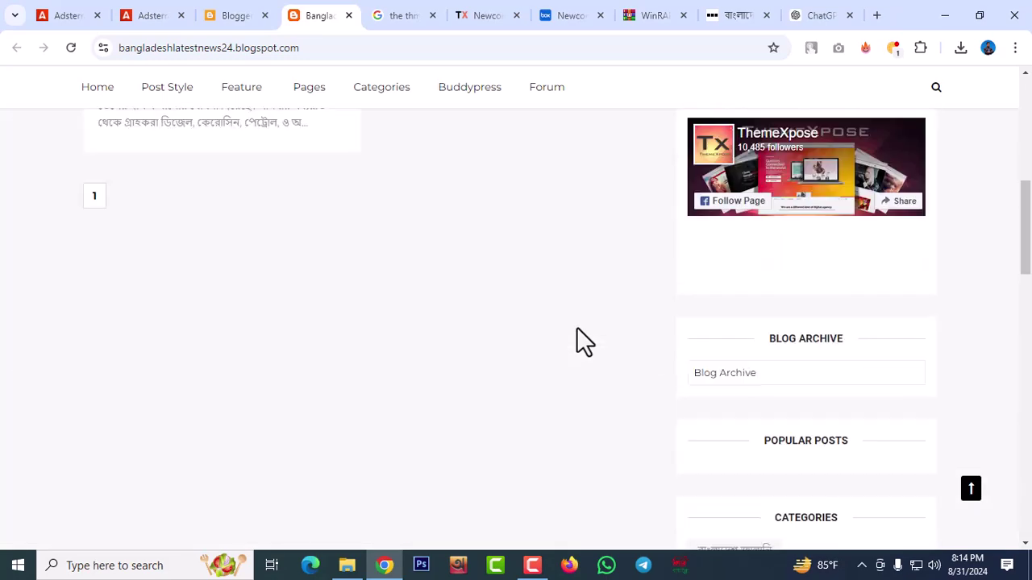
{"action": "scroll", "coordinate": [577, 327], "scroll_direction": "up", "scroll_amount": 15}
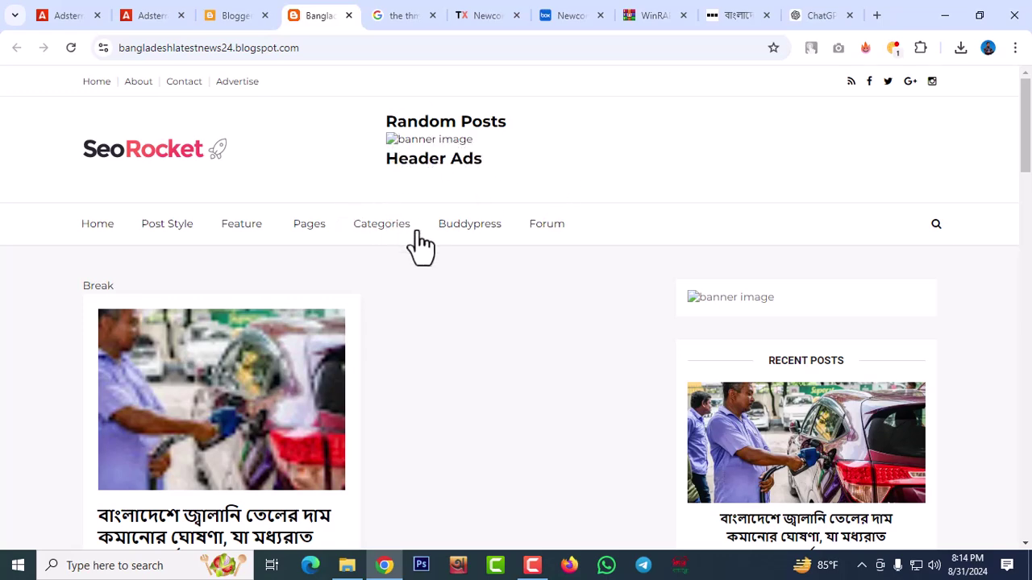
{"action": "scroll", "coordinate": [396, 401], "scroll_direction": "down", "scroll_amount": 10}
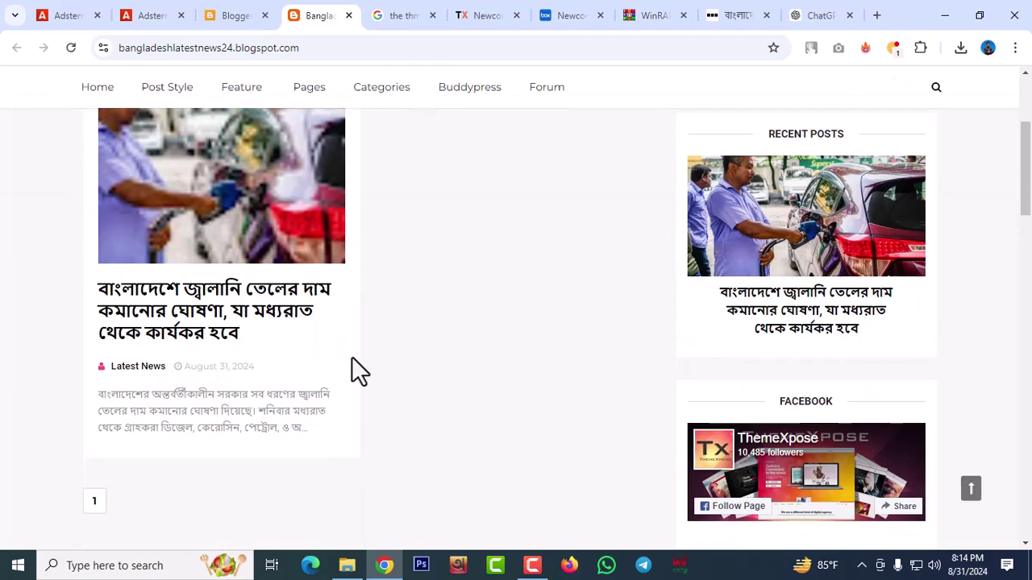
{"action": "scroll", "coordinate": [528, 399], "scroll_direction": "down", "scroll_amount": 8}
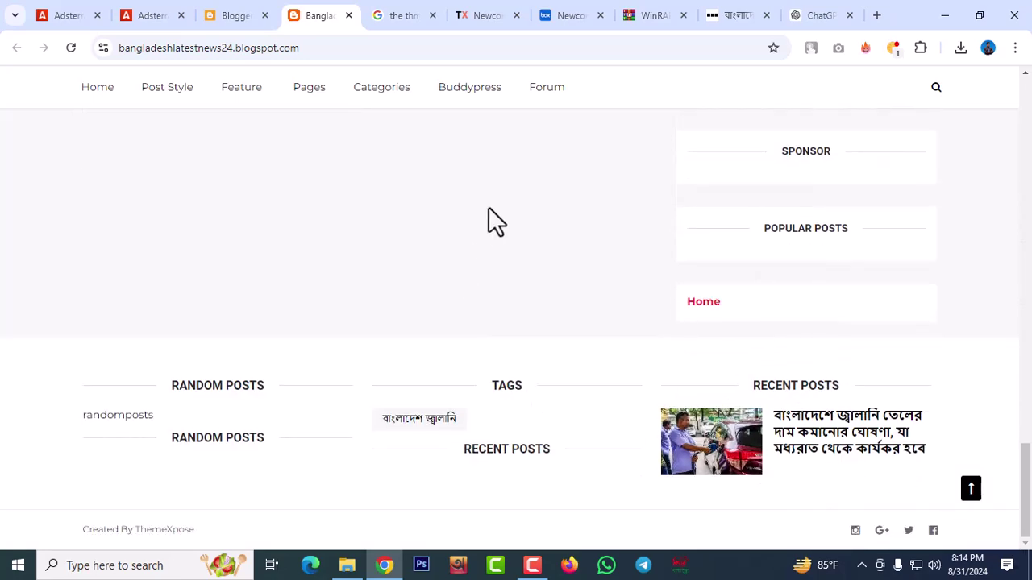
{"action": "scroll", "coordinate": [522, 320], "scroll_direction": "up", "scroll_amount": 15}
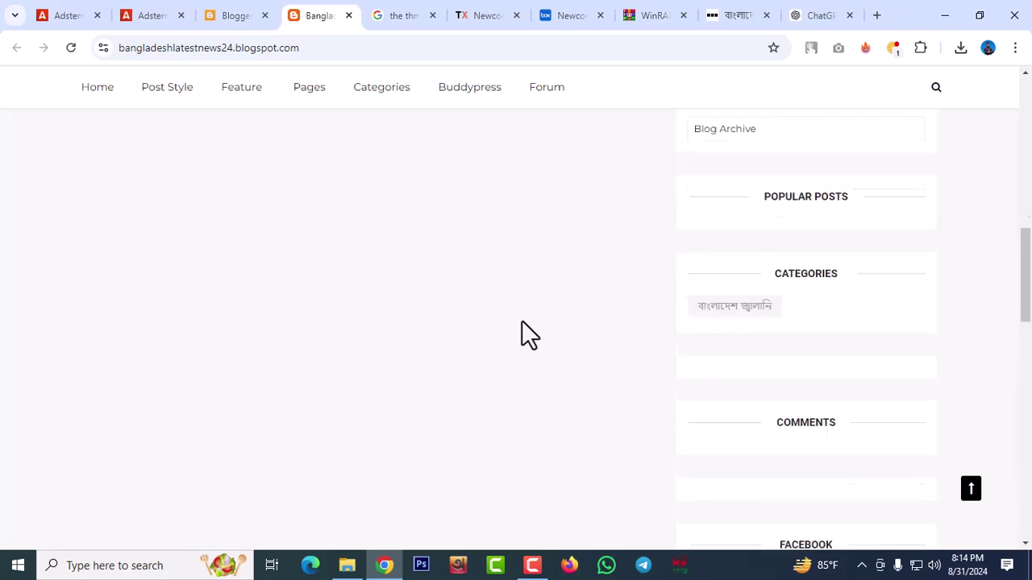
{"action": "scroll", "coordinate": [522, 320], "scroll_direction": "up", "scroll_amount": 2}
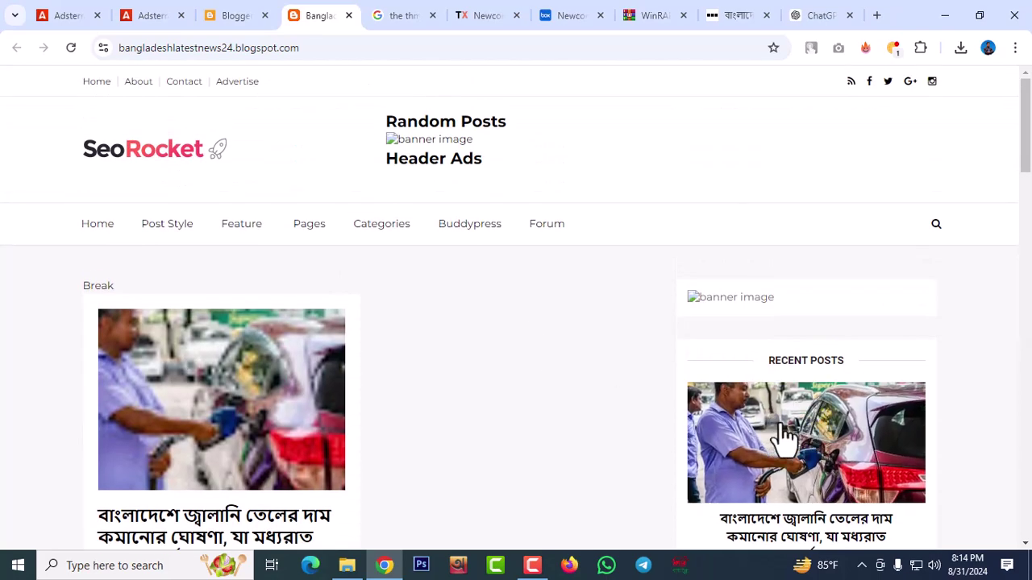
{"action": "scroll", "coordinate": [838, 363], "scroll_direction": "down", "scroll_amount": 3}
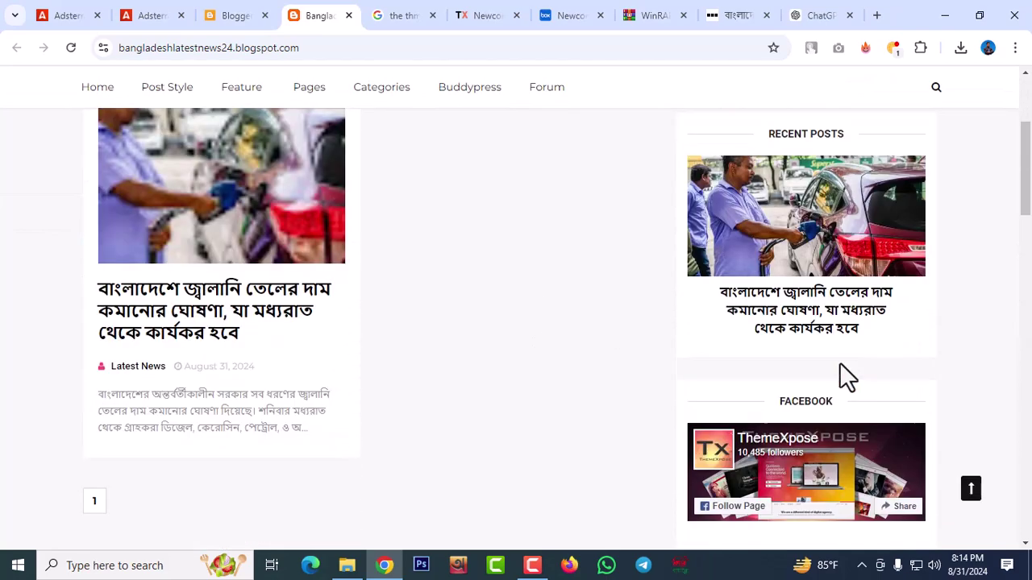
{"action": "scroll", "coordinate": [362, 254], "scroll_direction": "up", "scroll_amount": 3}
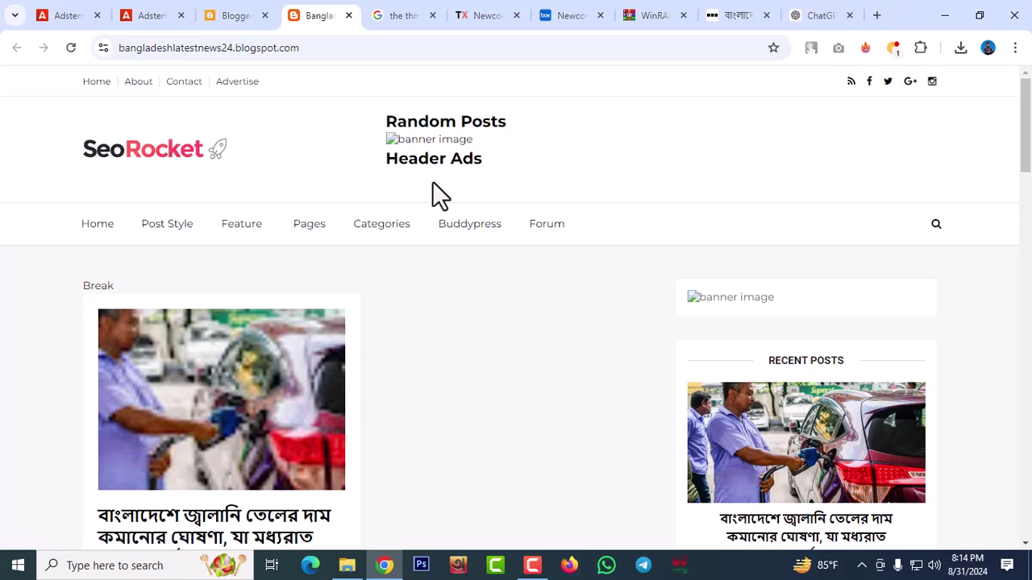
Bring up the blog's Layout page in Blogger listing the SeoRocket gadgets
{"action": "scroll", "coordinate": [857, 241], "scroll_direction": "down", "scroll_amount": 10}
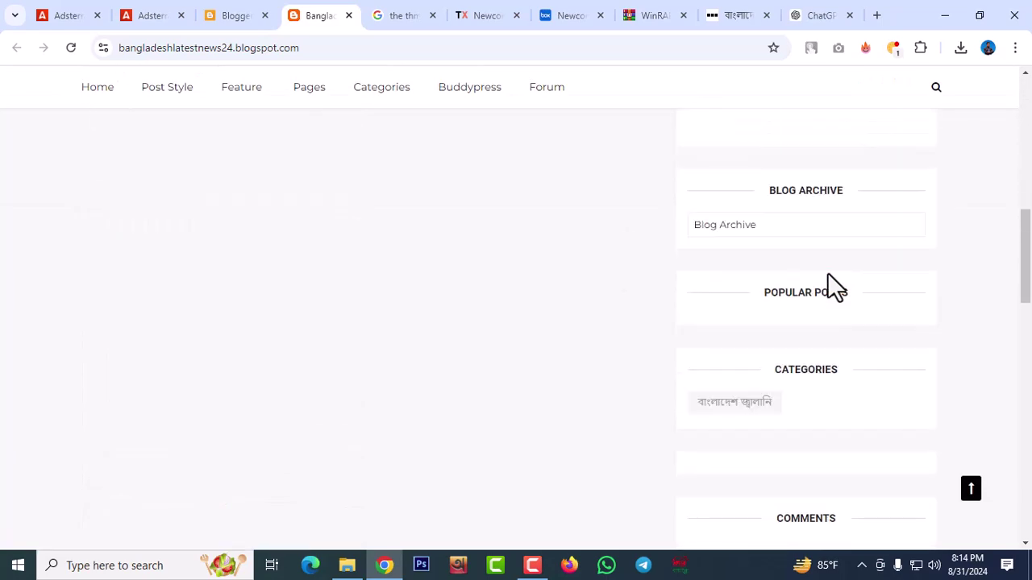
{"action": "scroll", "coordinate": [835, 287], "scroll_direction": "down", "scroll_amount": 1}
{"action": "scroll", "coordinate": [826, 271], "scroll_direction": "up", "scroll_amount": 3}
{"action": "left_click", "coordinate": [237, 18]}
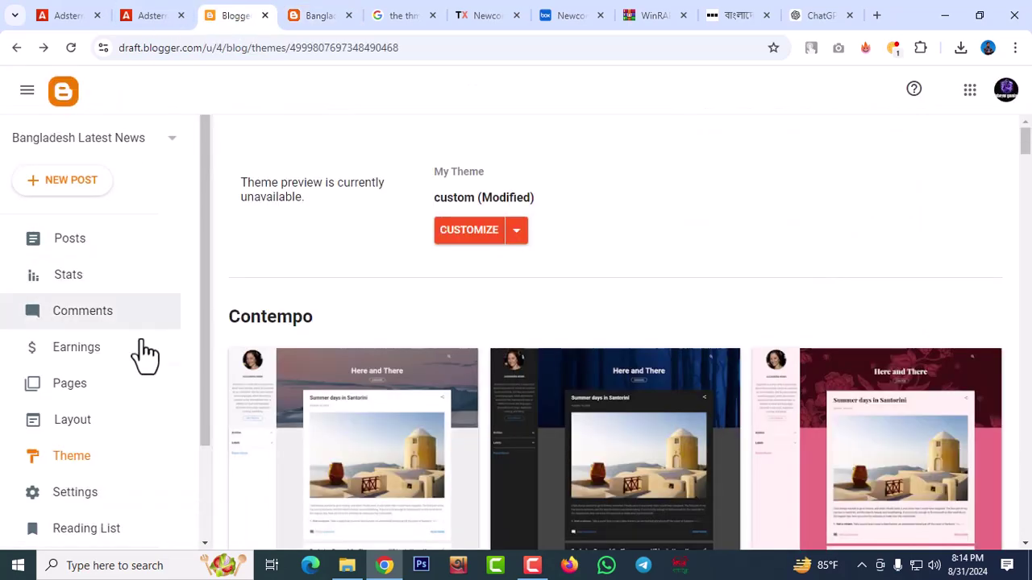
{"action": "left_click", "coordinate": [73, 428]}
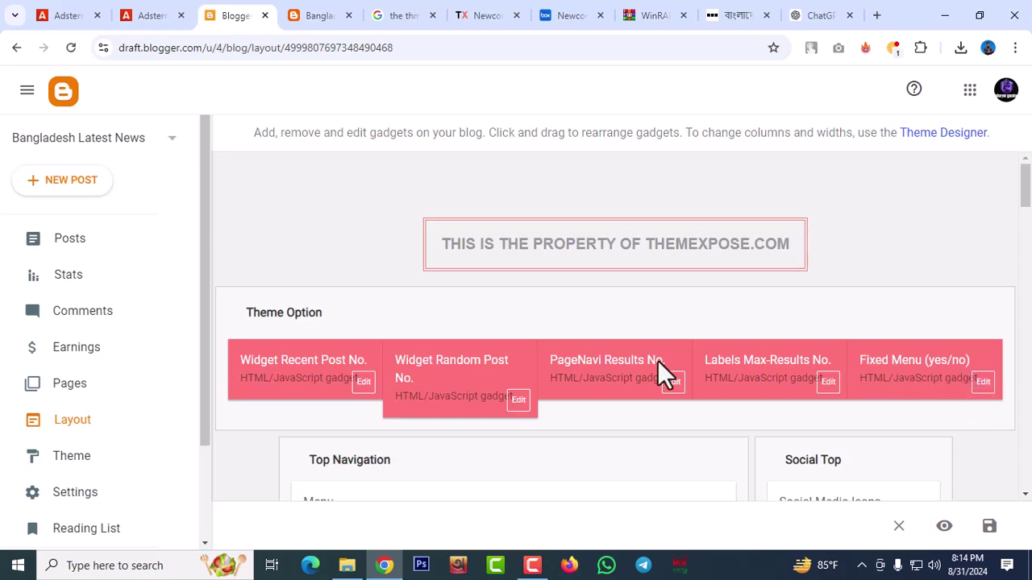
Look over the Layout gadgets, go back to the Theme page, then return to the live blog
{"action": "scroll", "coordinate": [516, 378], "scroll_direction": "down", "scroll_amount": 2}
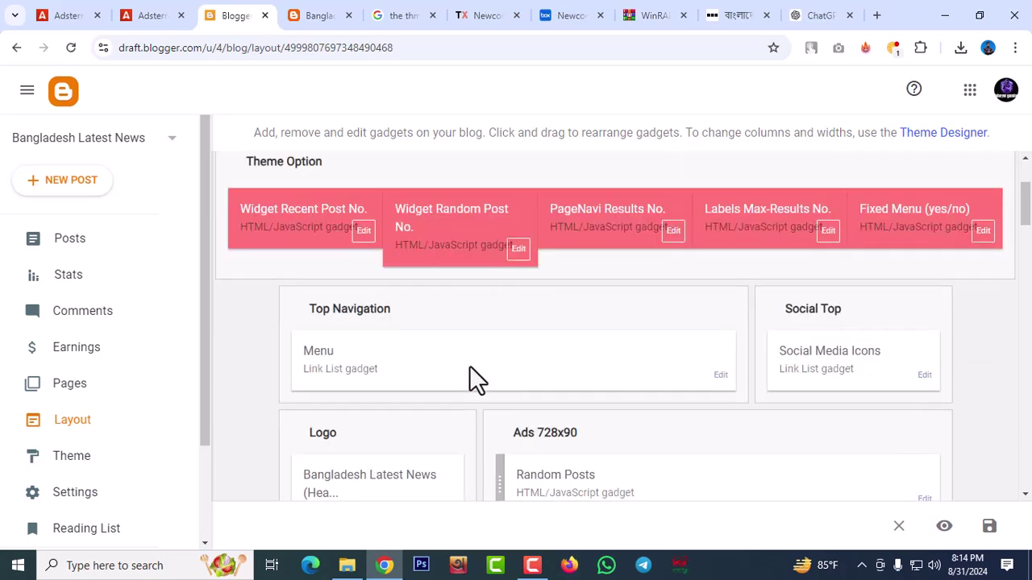
{"action": "scroll", "coordinate": [386, 341], "scroll_direction": "down", "scroll_amount": 2}
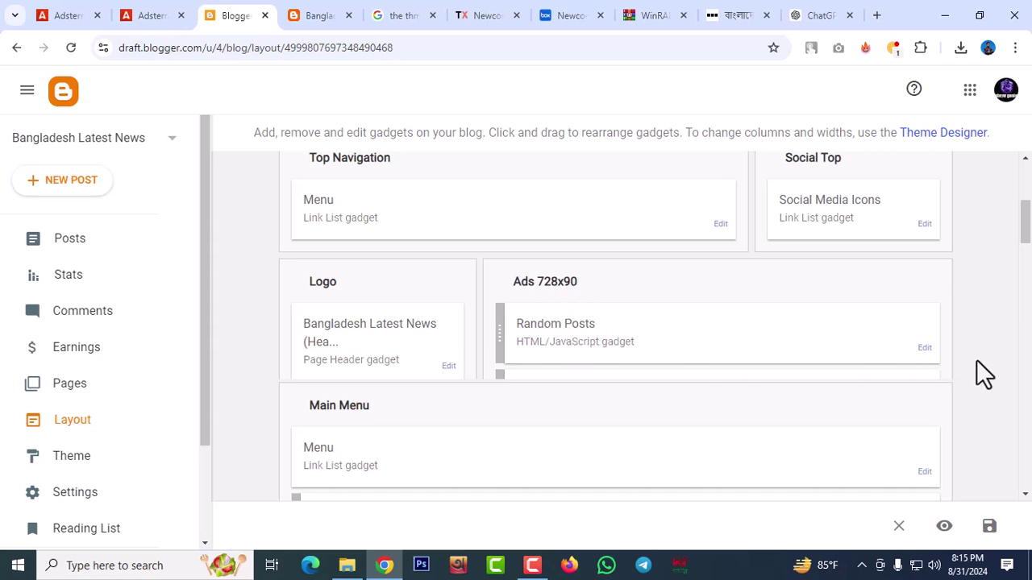
{"action": "scroll", "coordinate": [395, 202], "scroll_direction": "up", "scroll_amount": 4}
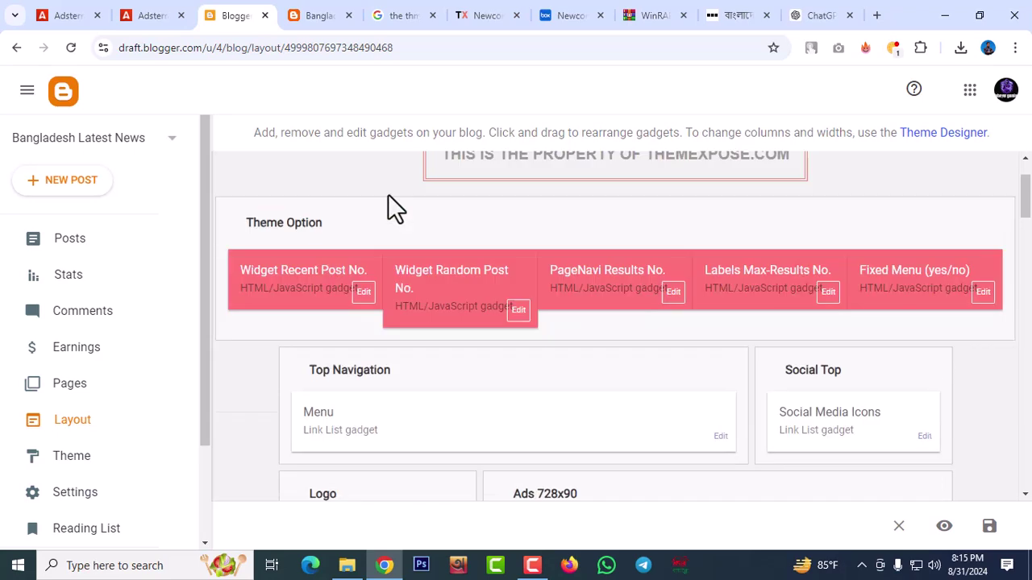
{"action": "left_click", "coordinate": [17, 48]}
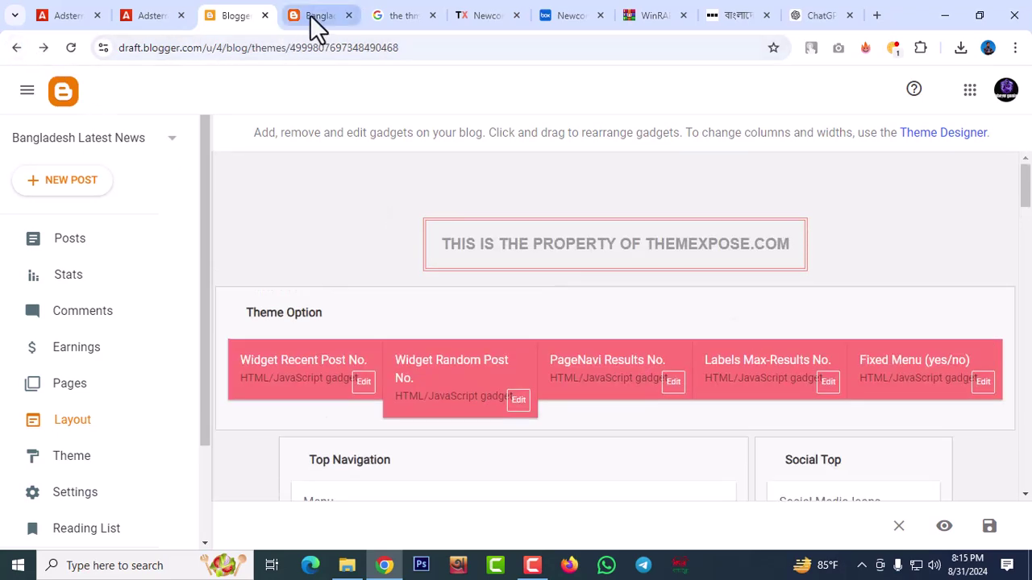
{"action": "left_click", "coordinate": [309, 17]}
Reload the live blog and select its full address, bangladeshlatestnews24.blogspot.com
{"action": "scroll", "coordinate": [277, 142], "scroll_direction": "up", "scroll_amount": 7}
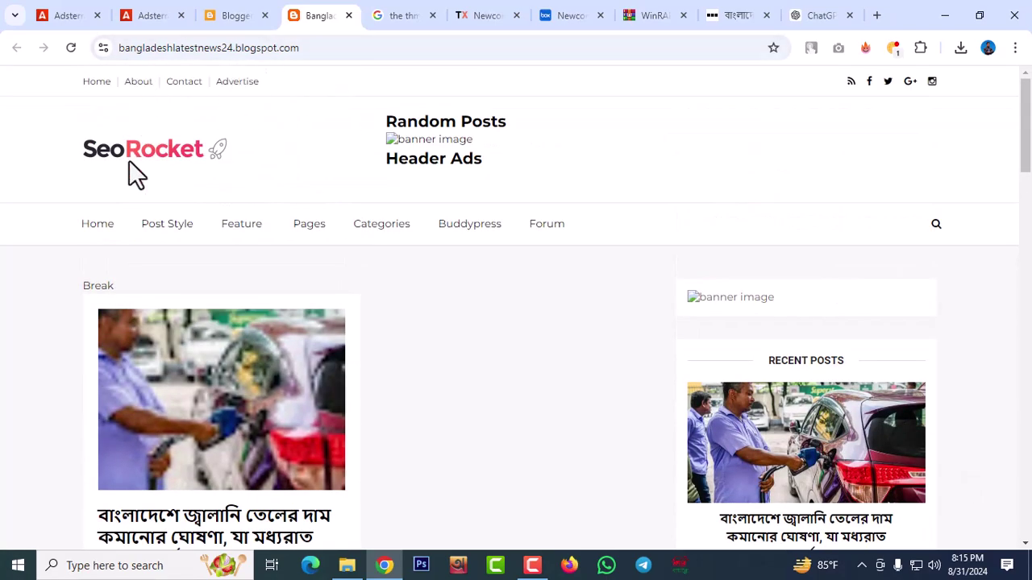
{"action": "left_click", "coordinate": [129, 156]}
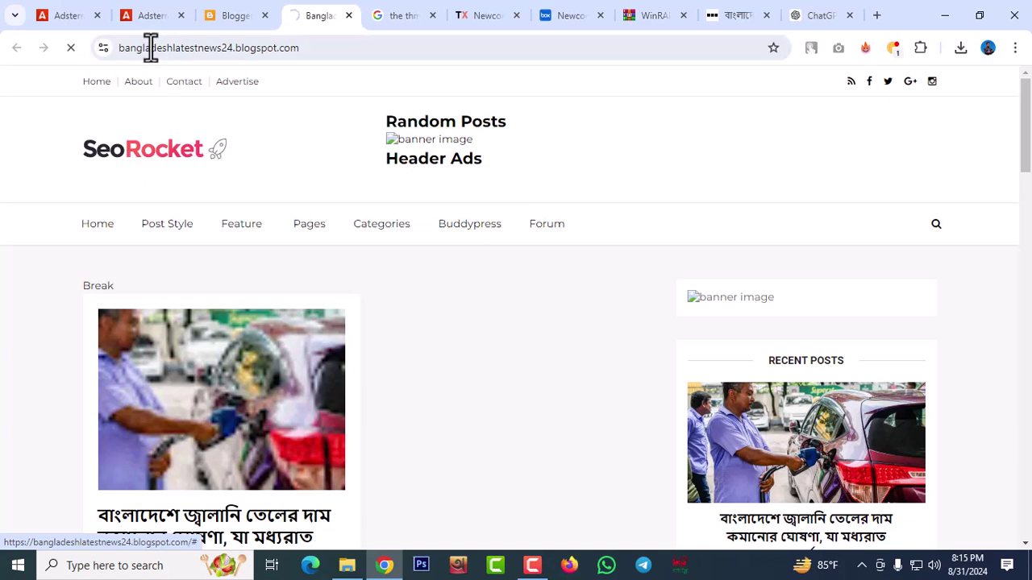
{"action": "left_click", "coordinate": [314, 46]}
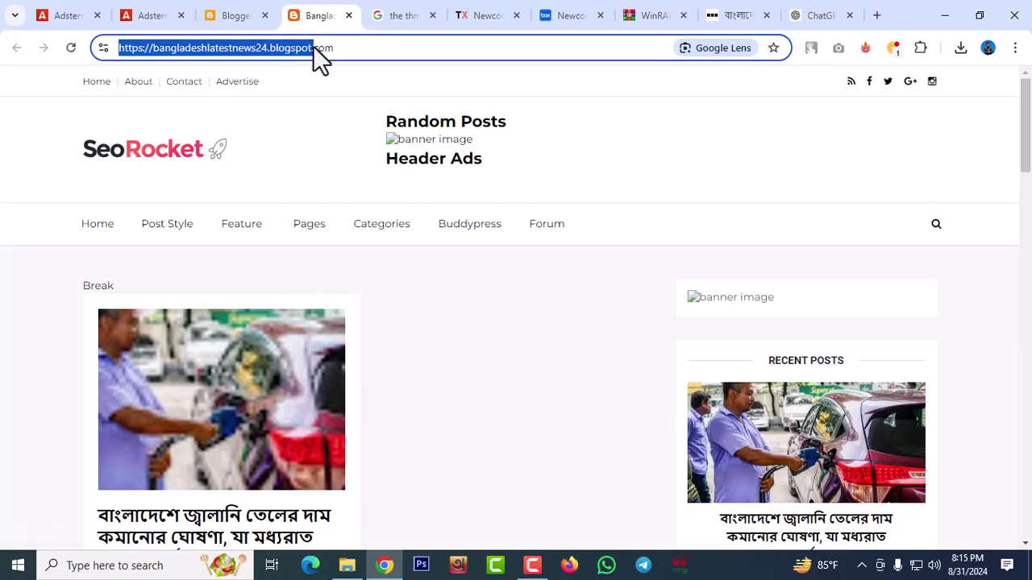
{"action": "triple_click", "coordinate": [358, 53]}
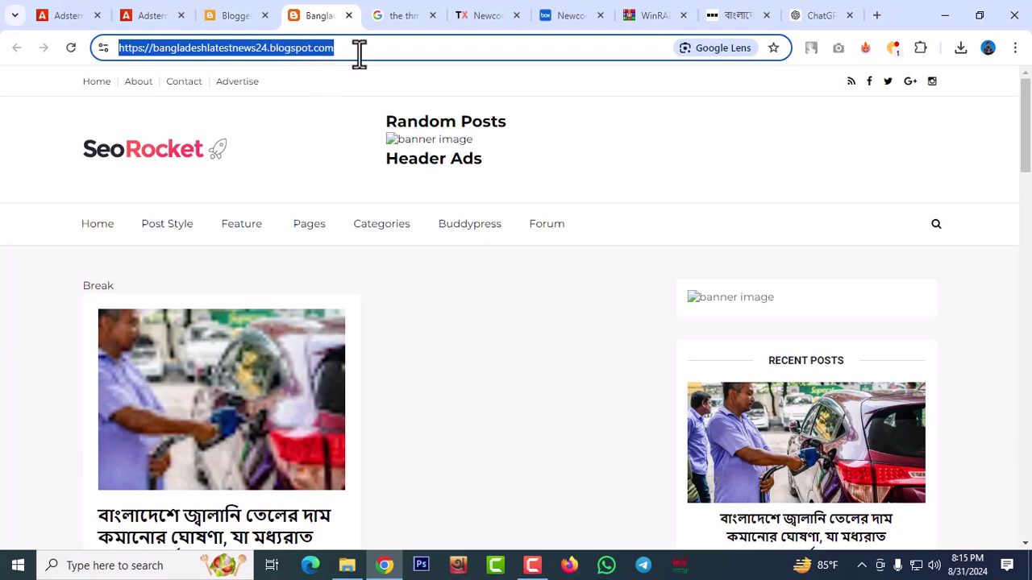
Go to the Adsterra homepage and choose LOG IN as a publisher
{"action": "left_click", "coordinate": [150, 22]}
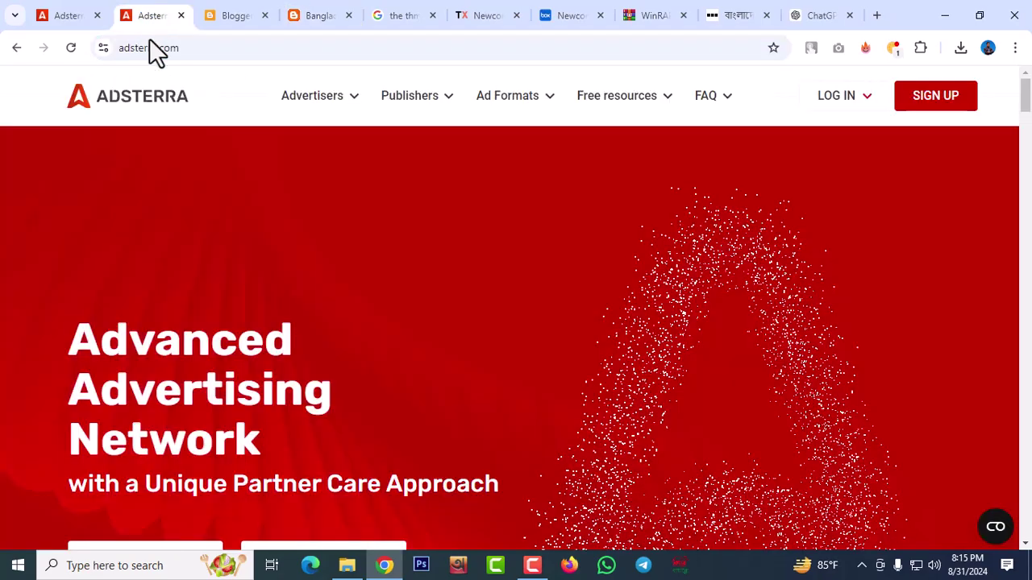
{"action": "left_click", "coordinate": [74, 18]}
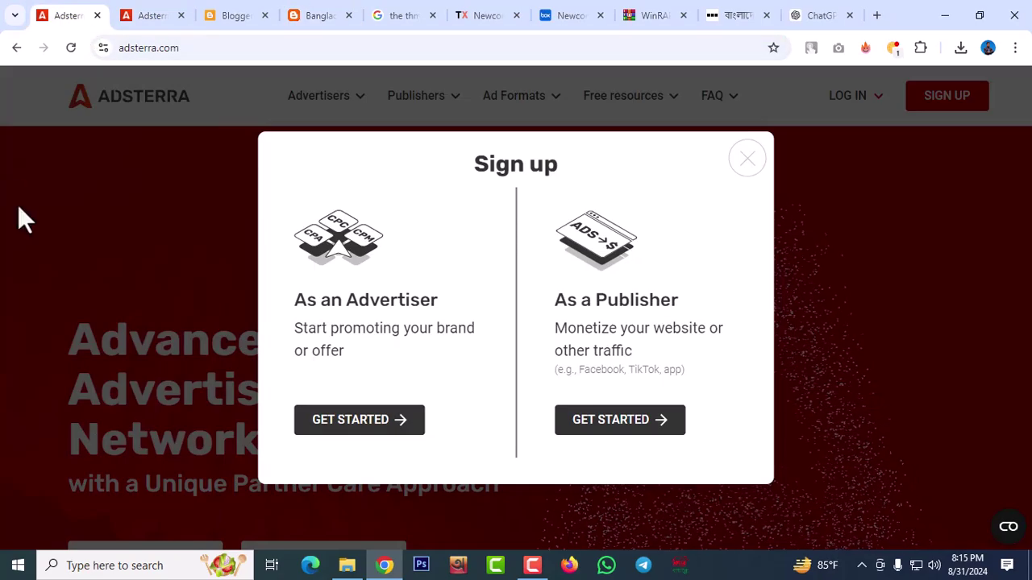
{"action": "left_click", "coordinate": [148, 18]}
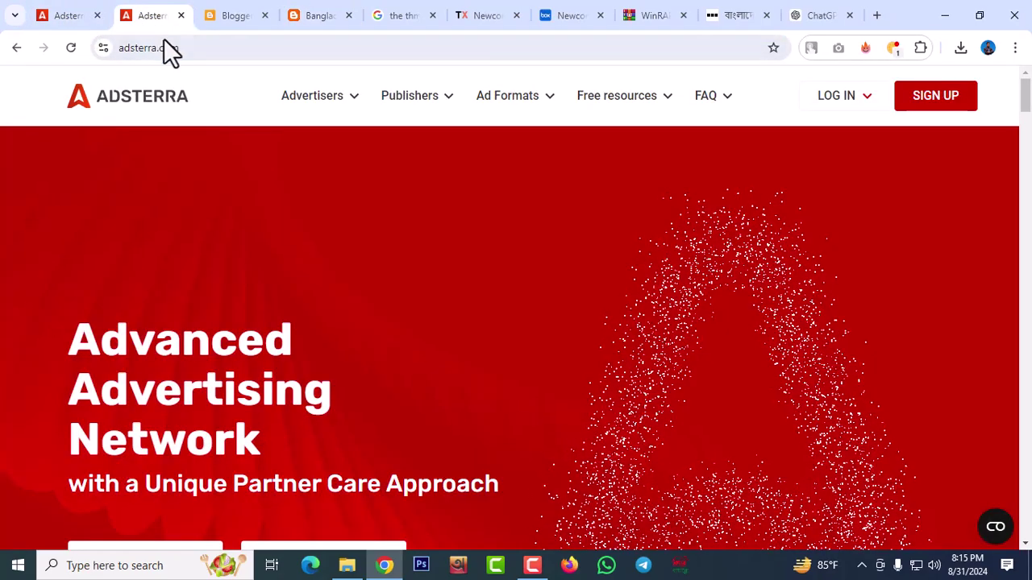
{"action": "left_click", "coordinate": [832, 105]}
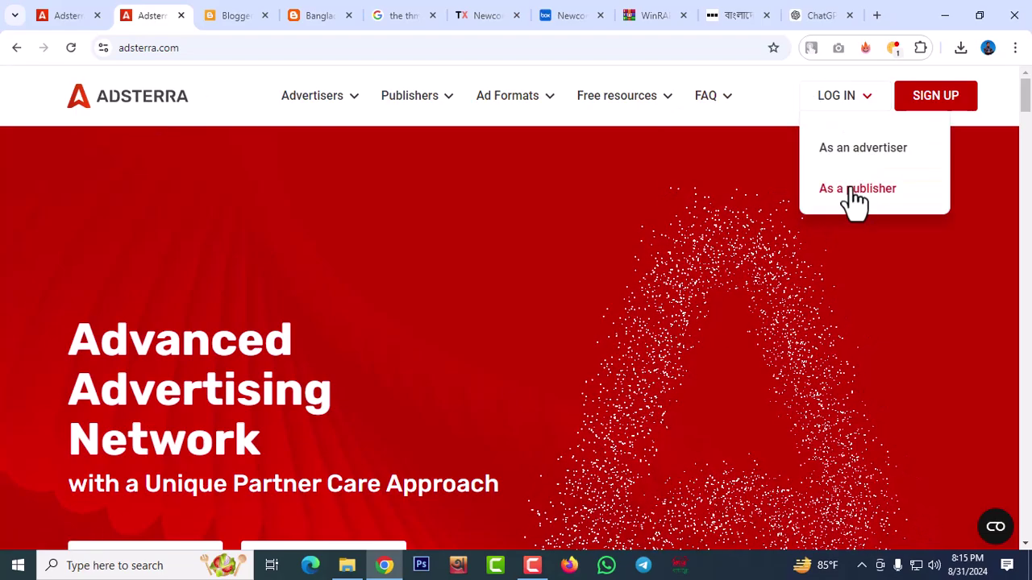
{"action": "left_click", "coordinate": [855, 202]}
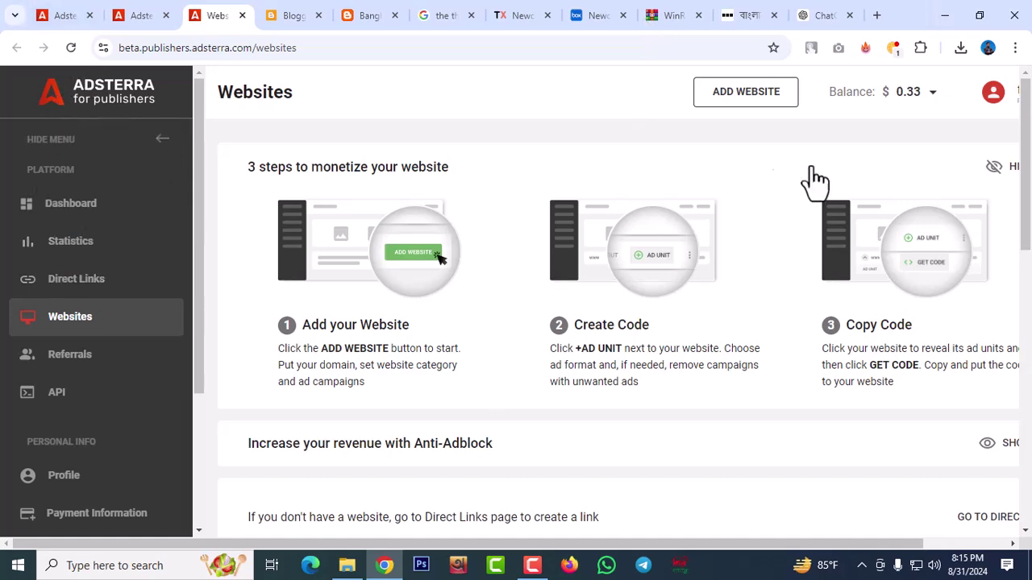
Add the pasted blogspot address as a Social-category website and acknowledge the review notice
{"action": "scroll", "coordinate": [499, 334], "scroll_direction": "down", "scroll_amount": 8}
{"action": "scroll", "coordinate": [499, 335], "scroll_direction": "up", "scroll_amount": 8}
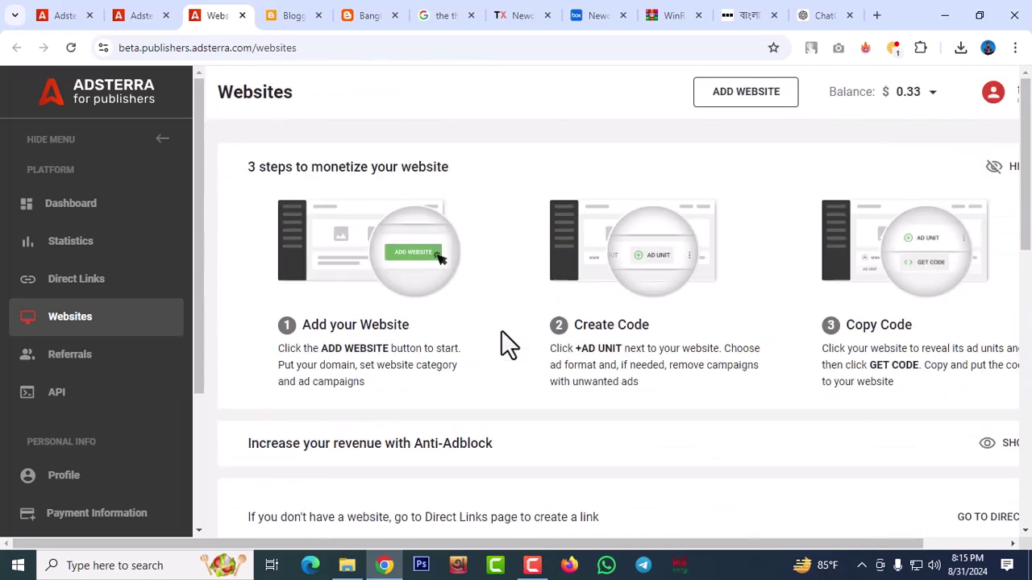
{"action": "left_click", "coordinate": [735, 95]}
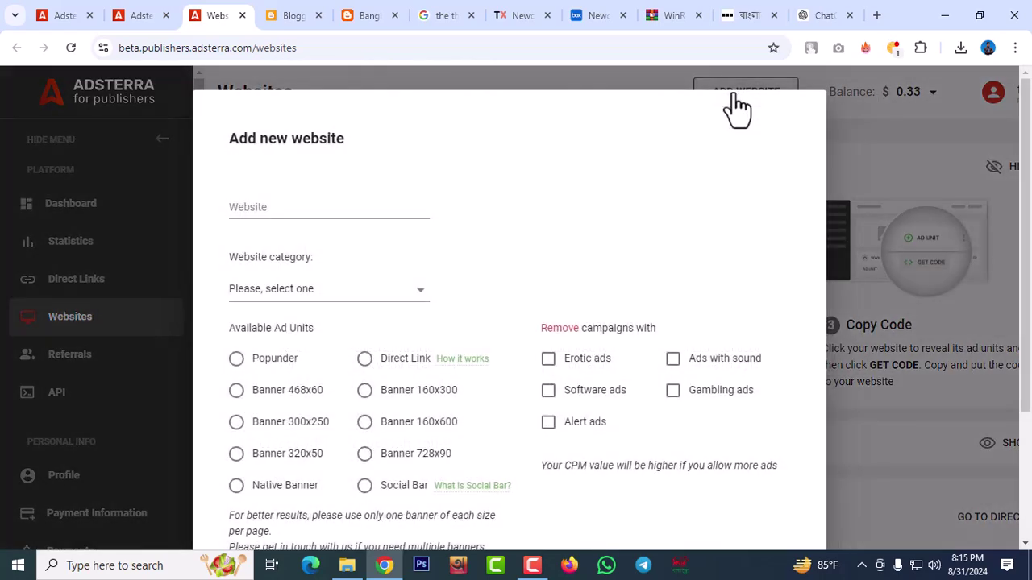
{"action": "left_click", "coordinate": [284, 209]}
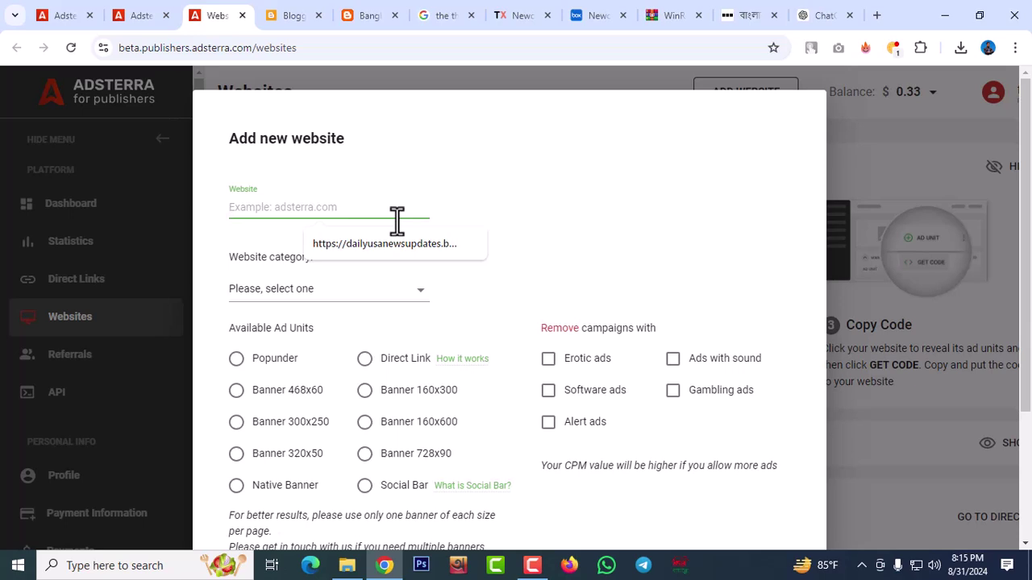
{"action": "key", "text": "ctrl+v"}
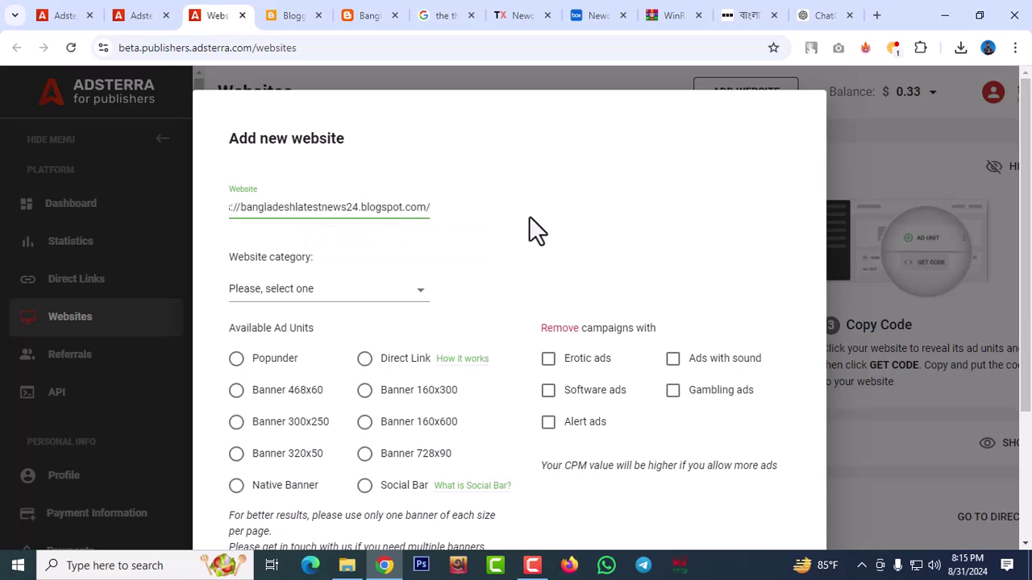
{"action": "left_click", "coordinate": [340, 290]}
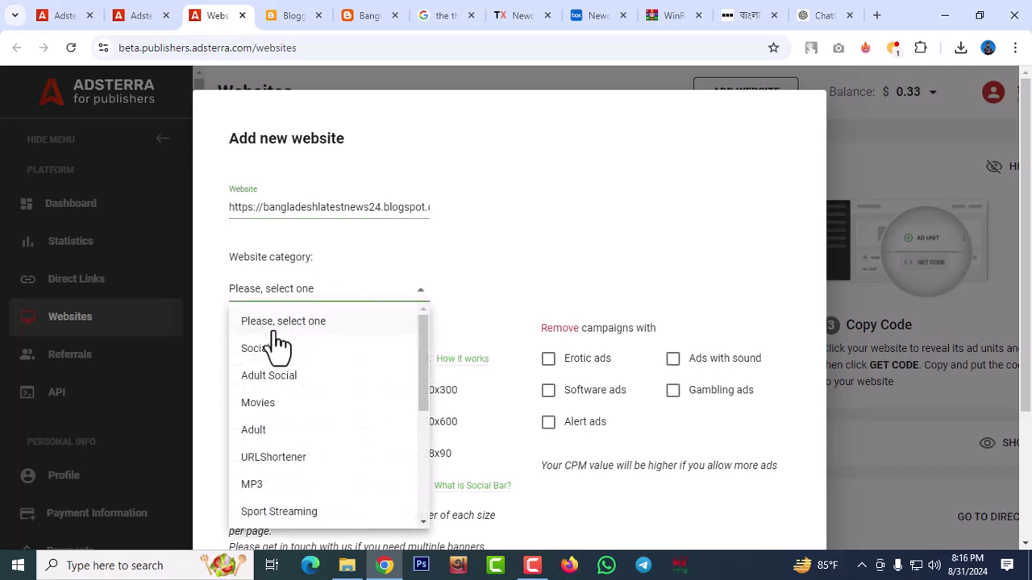
{"action": "left_click", "coordinate": [258, 351]}
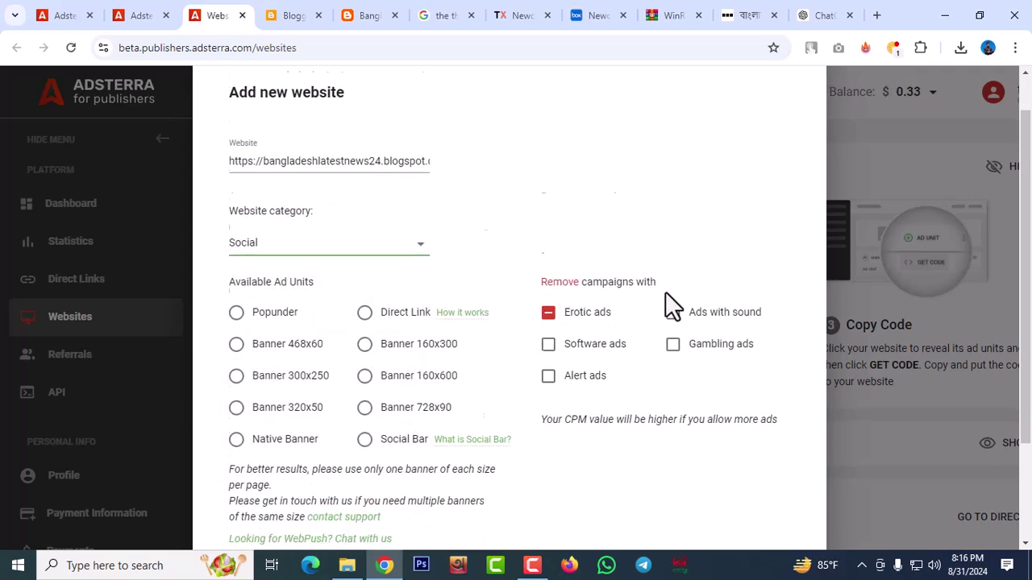
{"action": "scroll", "coordinate": [666, 295], "scroll_direction": "down", "scroll_amount": 3}
{"action": "left_click", "coordinate": [764, 458]}
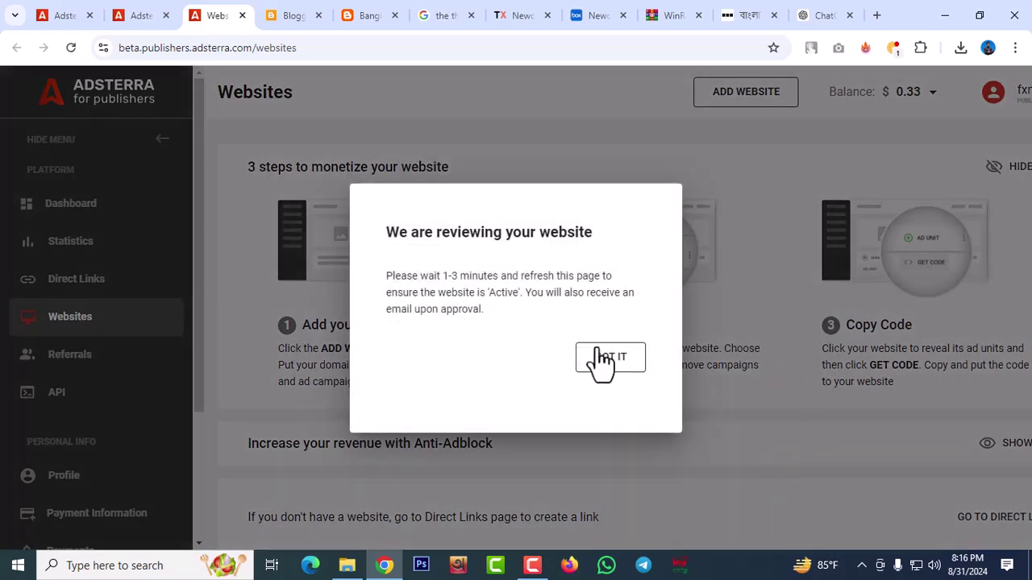
{"action": "left_click", "coordinate": [604, 368]}
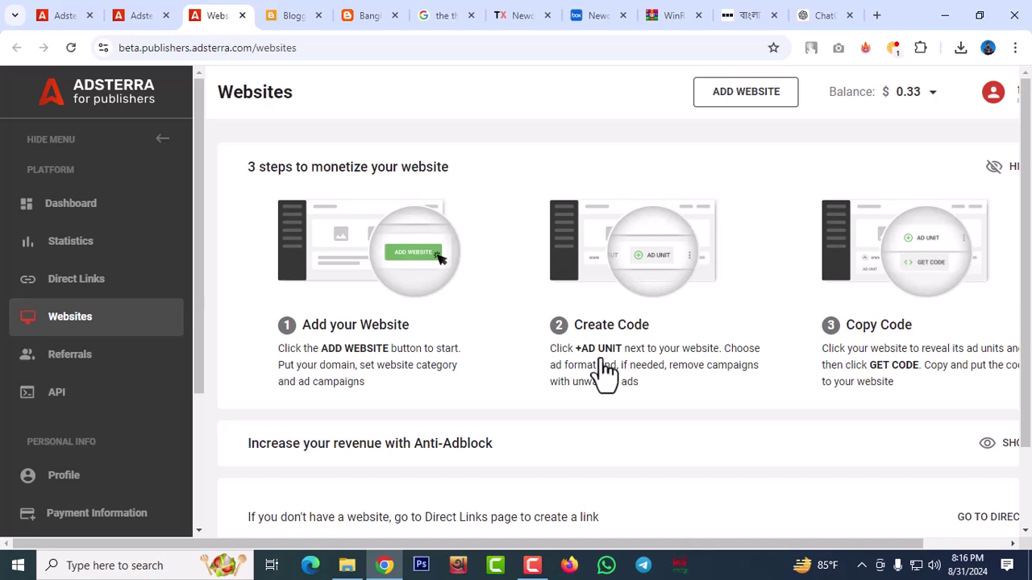
Scroll the Websites list to confirm bangladeshlatestnews24.blogspot.com is marked Pending
{"action": "scroll", "coordinate": [591, 317], "scroll_direction": "down", "scroll_amount": 7}
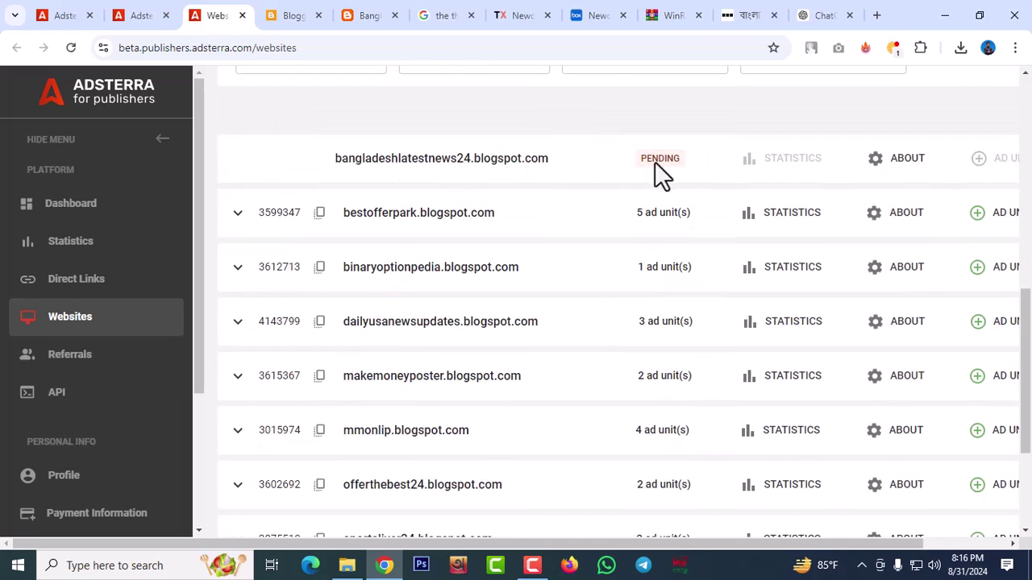
{"action": "scroll", "coordinate": [626, 177], "scroll_direction": "up", "scroll_amount": 1}
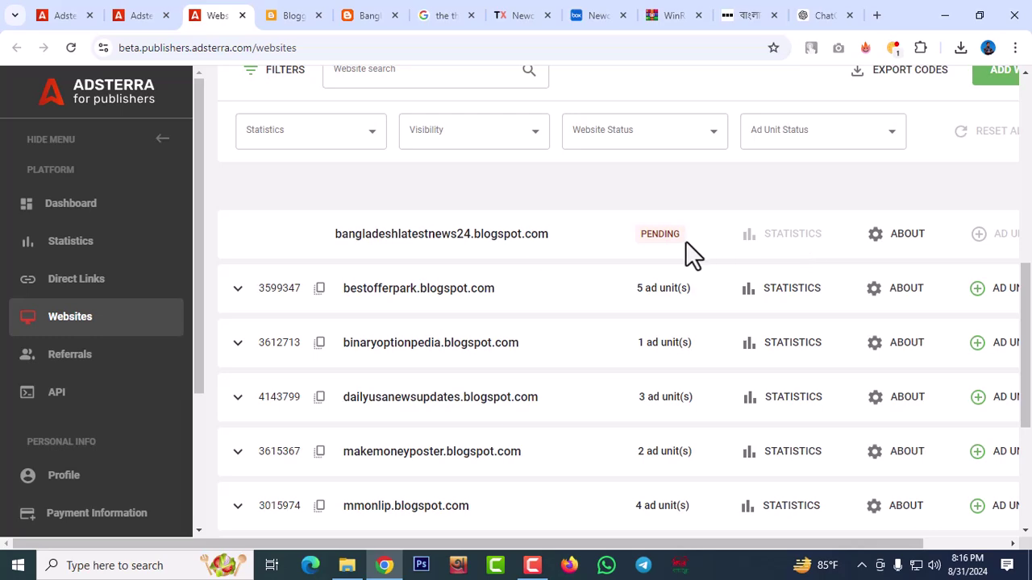
{"action": "scroll", "coordinate": [602, 282], "scroll_direction": "up", "scroll_amount": 7}
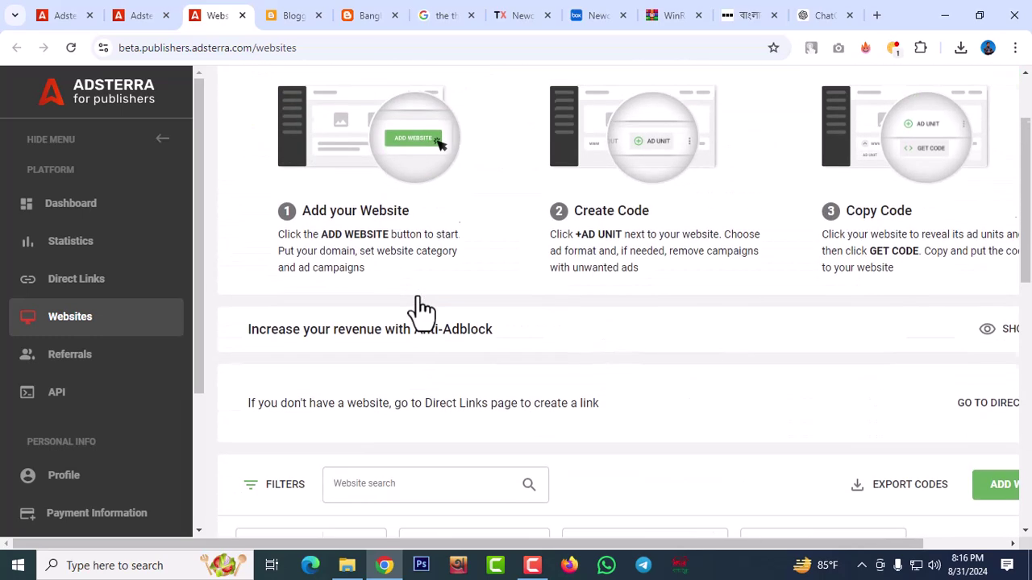
{"action": "scroll", "coordinate": [423, 292], "scroll_direction": "down", "scroll_amount": 2}
{"action": "scroll", "coordinate": [419, 303], "scroll_direction": "up", "scroll_amount": 2}
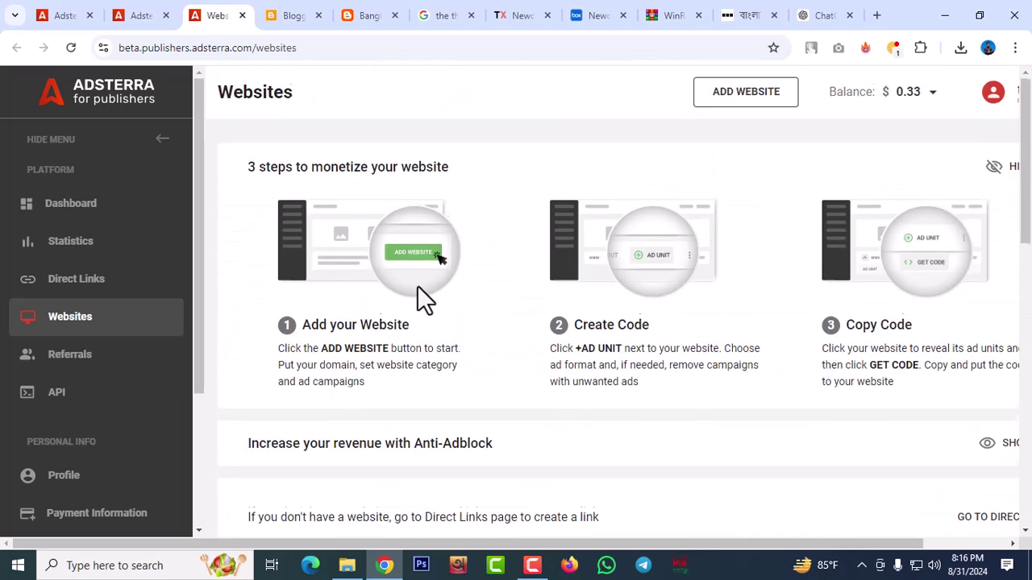
Back in Blogger, open the Theme page and reload it to show the custom (Modified) theme
{"action": "left_click", "coordinate": [294, 19]}
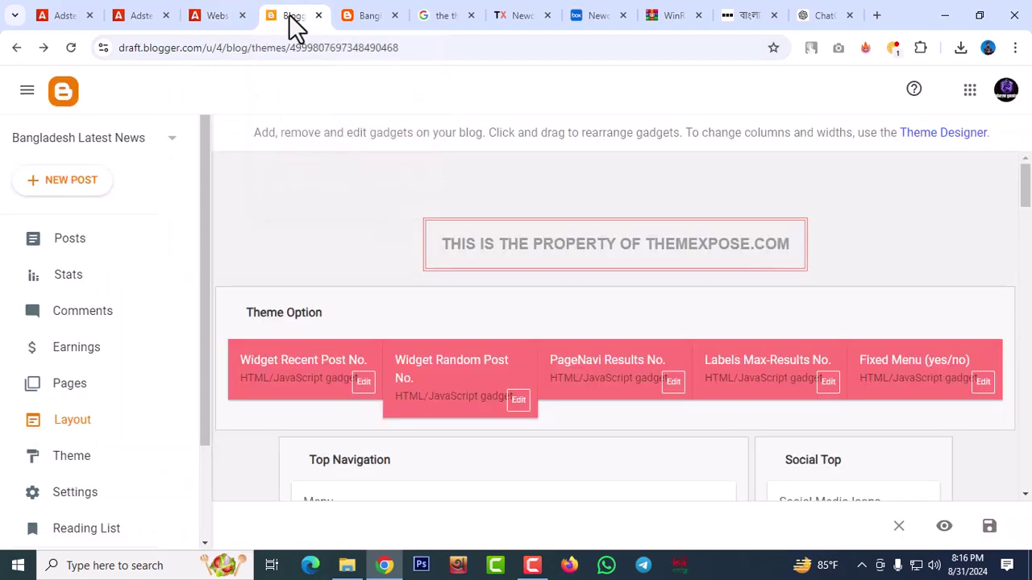
{"action": "scroll", "coordinate": [702, 273], "scroll_direction": "down", "scroll_amount": 2}
{"action": "scroll", "coordinate": [62, 420], "scroll_direction": "down", "scroll_amount": 2}
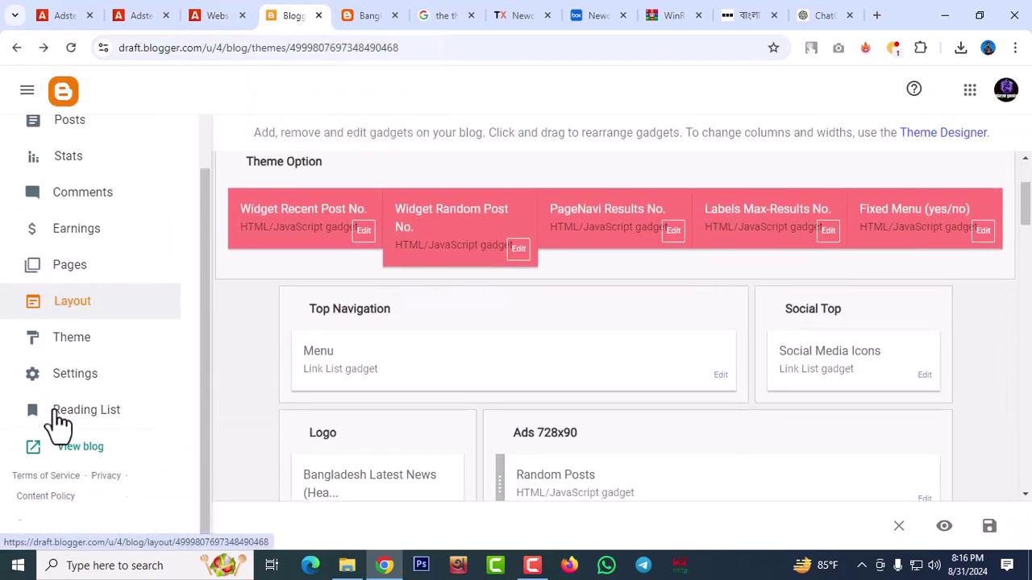
{"action": "left_click", "coordinate": [87, 239]}
{"action": "left_click", "coordinate": [75, 385]}
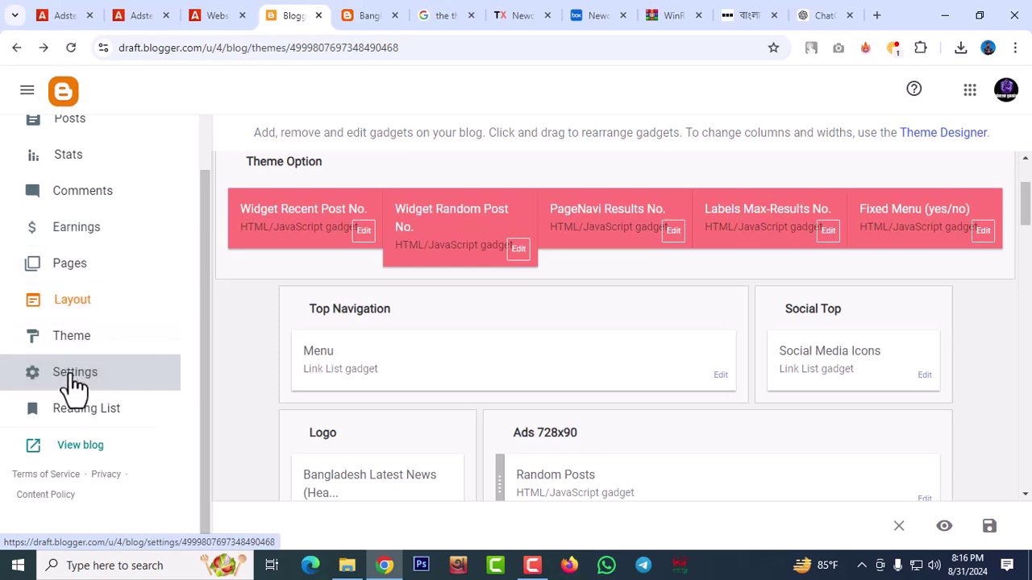
{"action": "left_click", "coordinate": [82, 384]}
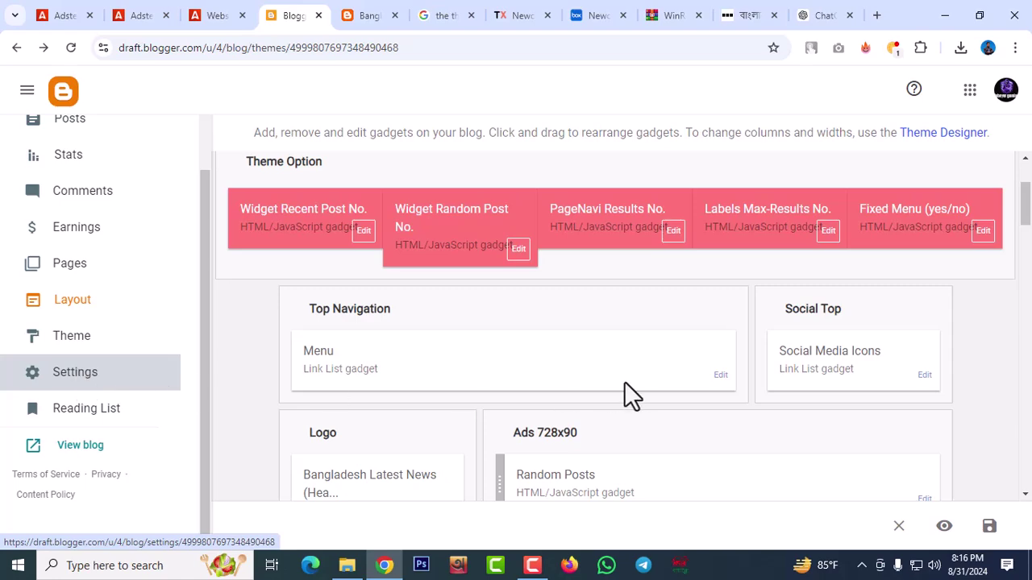
{"action": "scroll", "coordinate": [601, 381], "scroll_direction": "down", "scroll_amount": 5}
{"action": "scroll", "coordinate": [631, 380], "scroll_direction": "up", "scroll_amount": 4}
{"action": "left_click", "coordinate": [76, 387]}
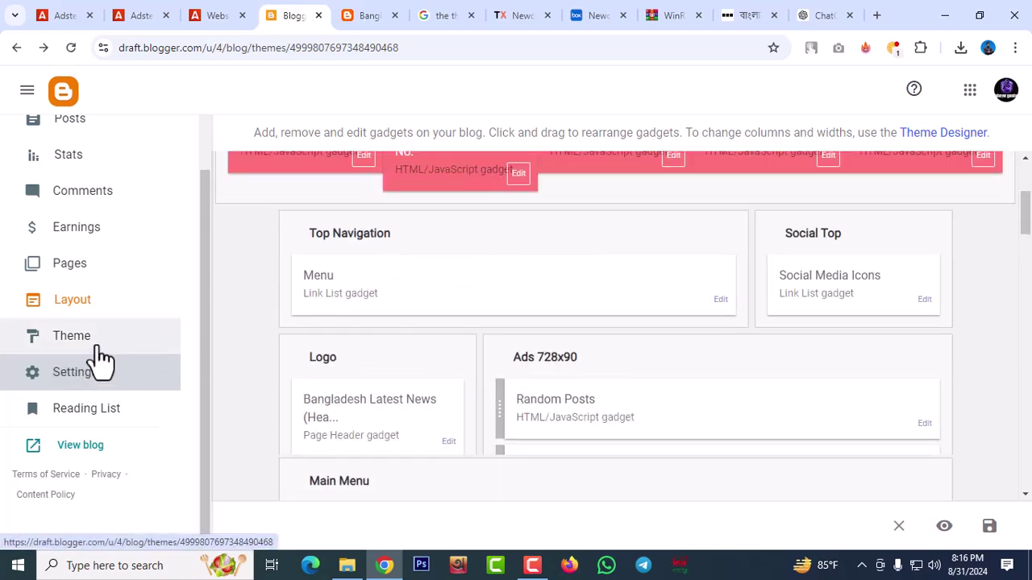
{"action": "left_click", "coordinate": [83, 347]}
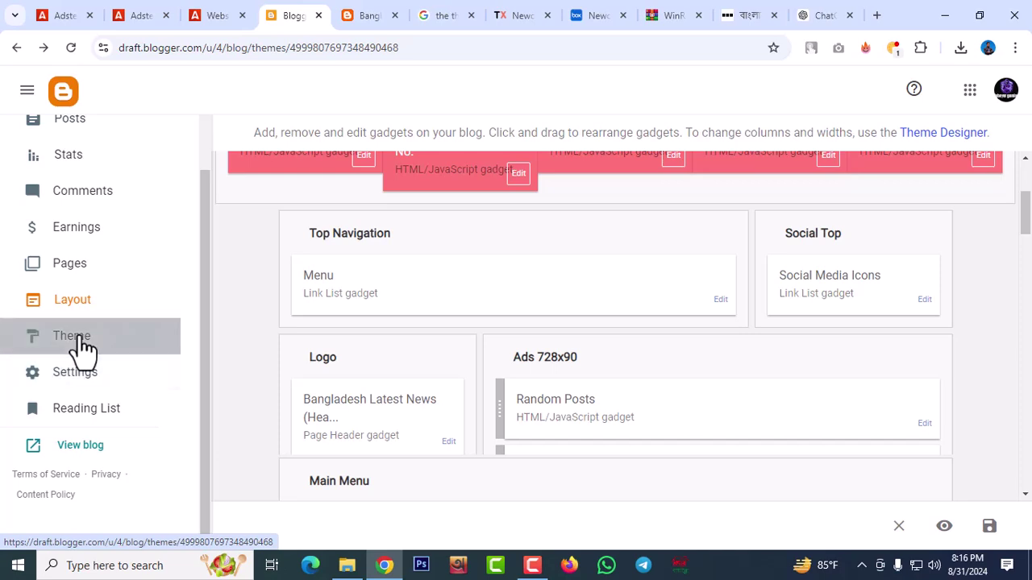
{"action": "left_click", "coordinate": [70, 48]}
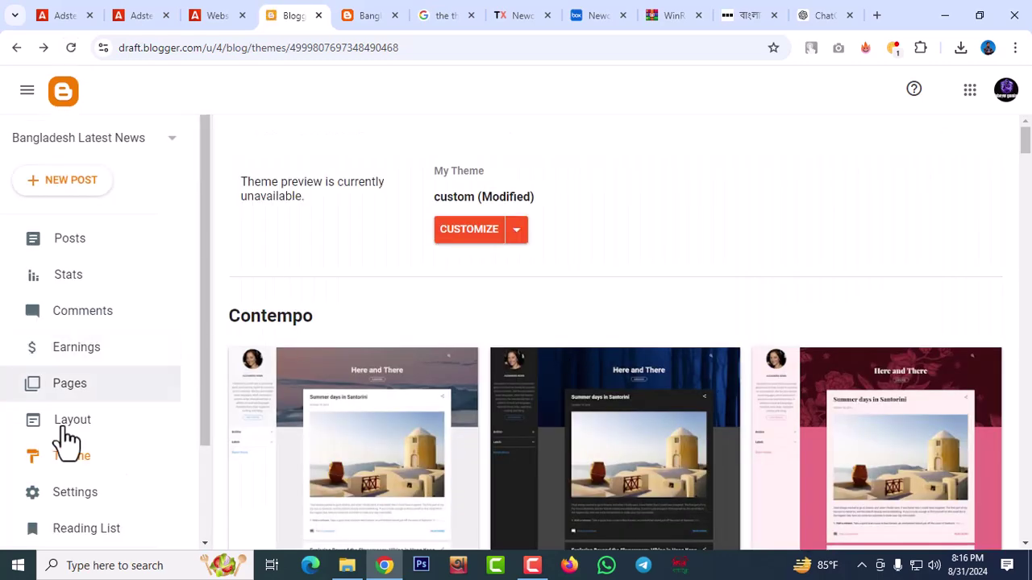
Open Settings and the empty blog Description editor, then view the live blog homepage
{"action": "left_click", "coordinate": [84, 506]}
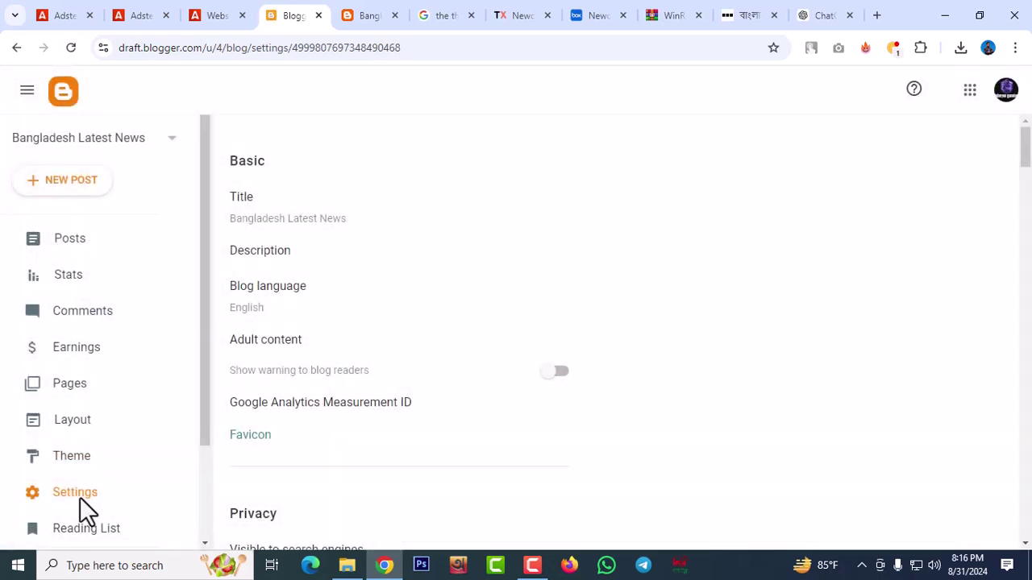
{"action": "scroll", "coordinate": [514, 292], "scroll_direction": "down", "scroll_amount": 2}
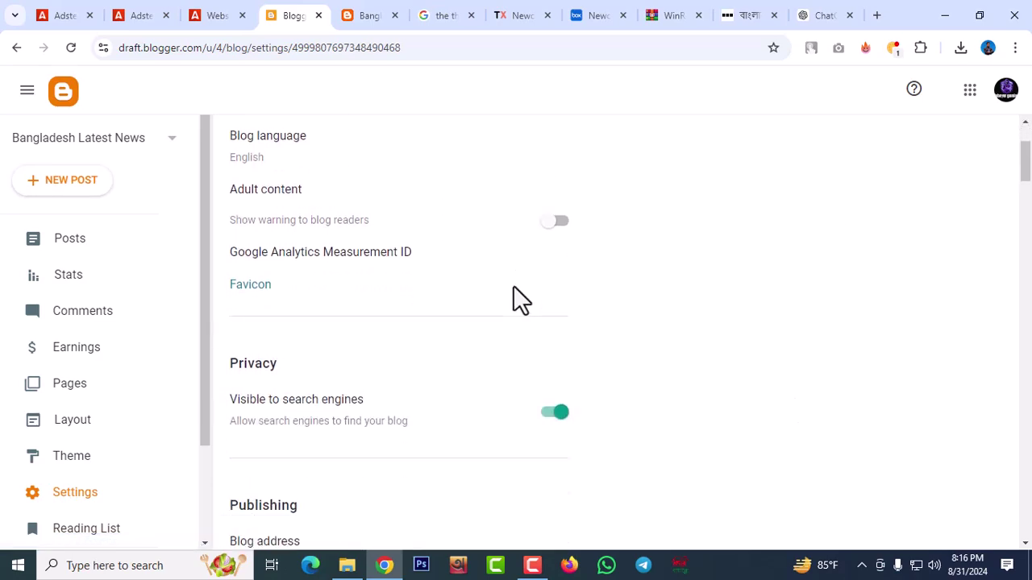
{"action": "scroll", "coordinate": [513, 286], "scroll_direction": "down", "scroll_amount": 12}
{"action": "scroll", "coordinate": [513, 286], "scroll_direction": "up", "scroll_amount": 9}
{"action": "scroll", "coordinate": [513, 285], "scroll_direction": "up", "scroll_amount": 5}
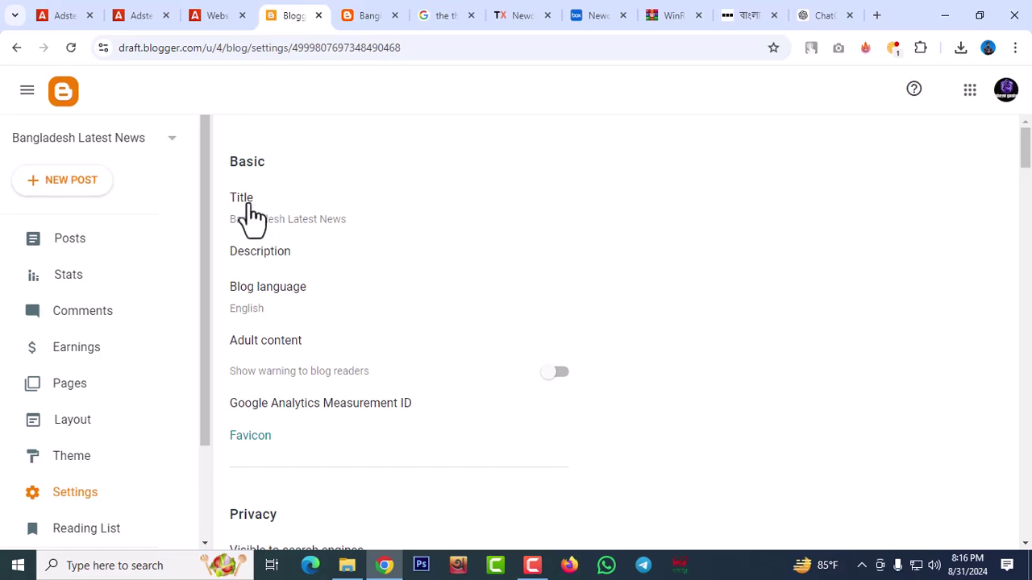
{"action": "left_click", "coordinate": [278, 256]}
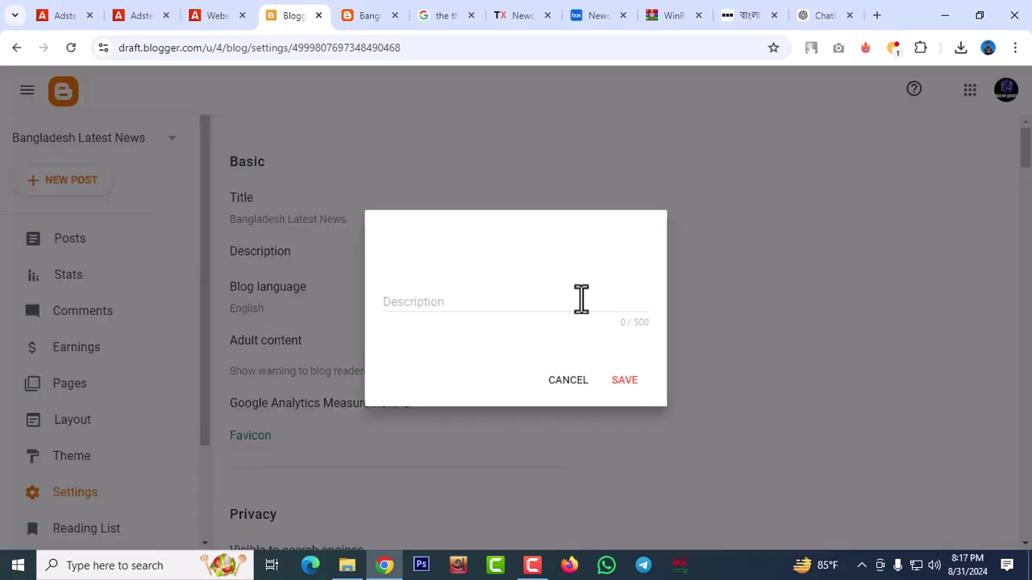
{"action": "left_click", "coordinate": [487, 298]}
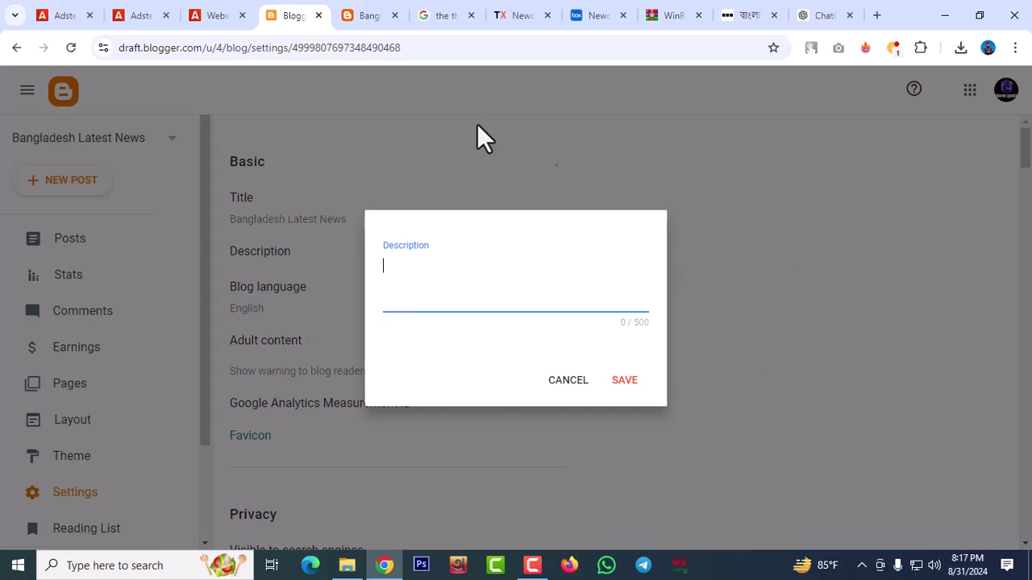
{"action": "left_click", "coordinate": [374, 21]}
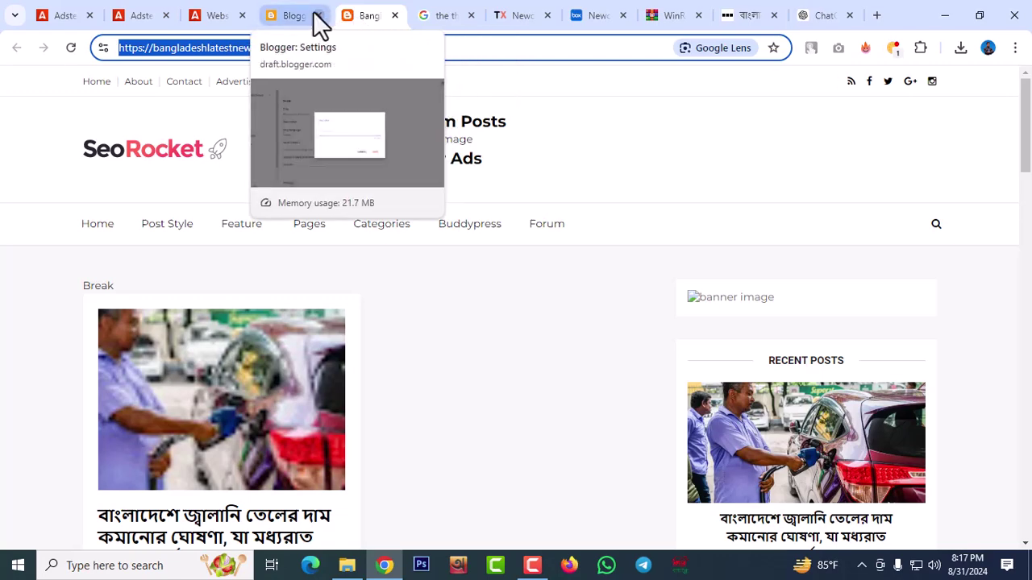
Scroll the blog homepage to check the fuel-price post, then go to the ChatGPT conversation
{"action": "scroll", "coordinate": [570, 210], "scroll_direction": "down", "scroll_amount": 7}
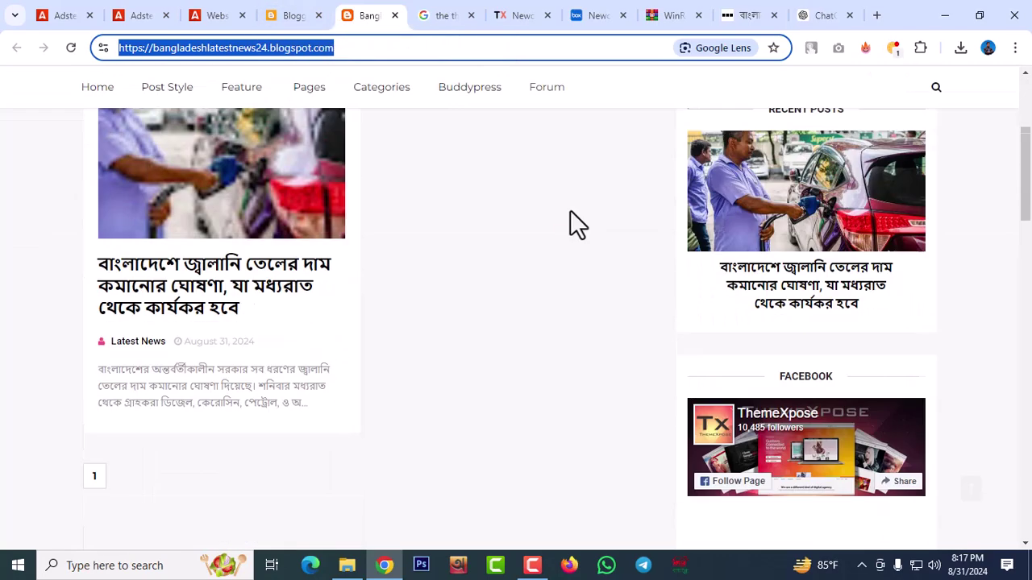
{"action": "scroll", "coordinate": [549, 208], "scroll_direction": "up", "scroll_amount": 4}
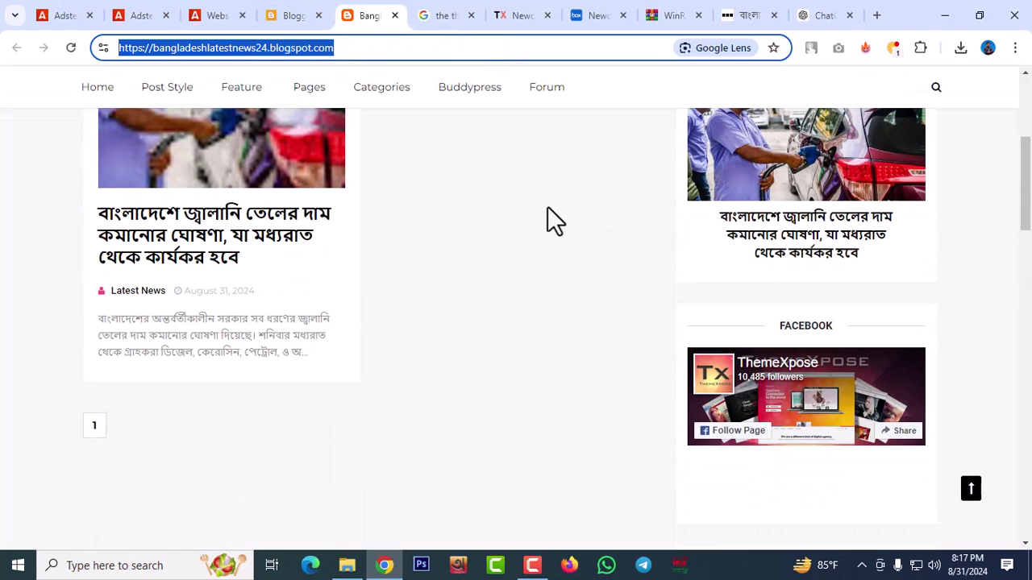
{"action": "scroll", "coordinate": [709, 185], "scroll_direction": "up", "scroll_amount": 3}
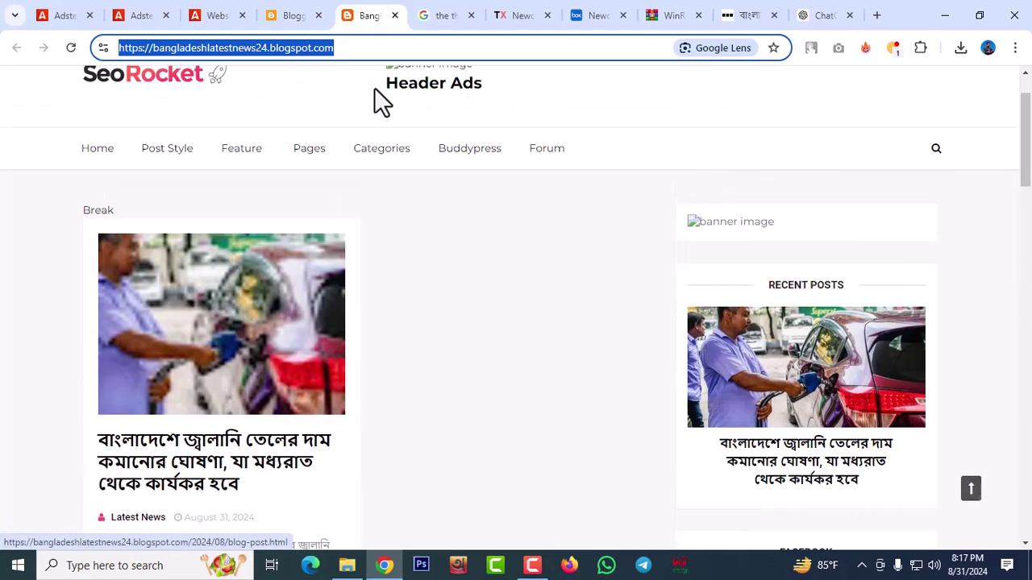
{"action": "left_click", "coordinate": [815, 20]}
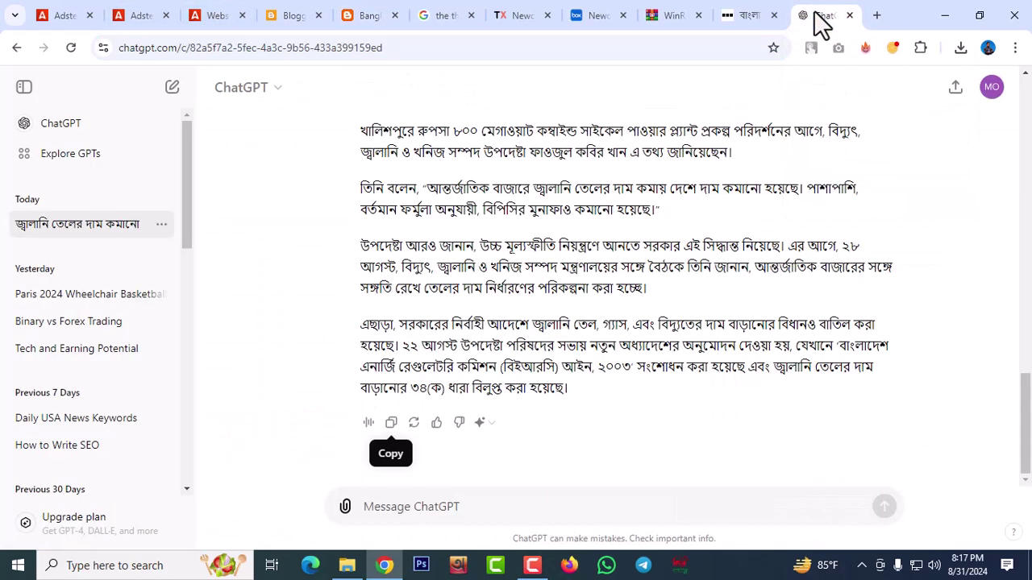
Start typing the unsent ChatGPT prompt 'Write about Bangladesh' below the fuel-price conversation
{"action": "left_click", "coordinate": [464, 507]}
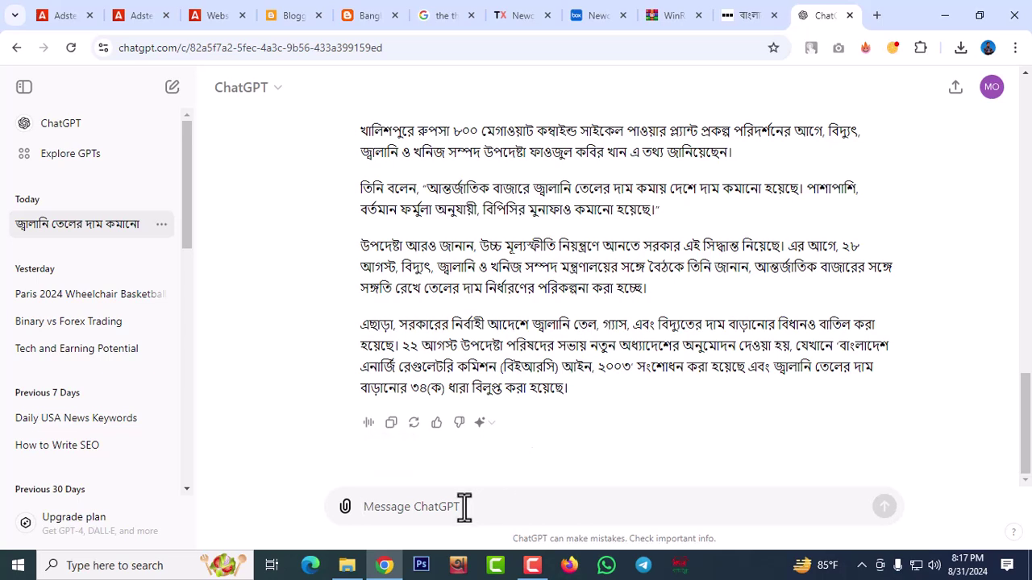
{"action": "type", "text": "W"}
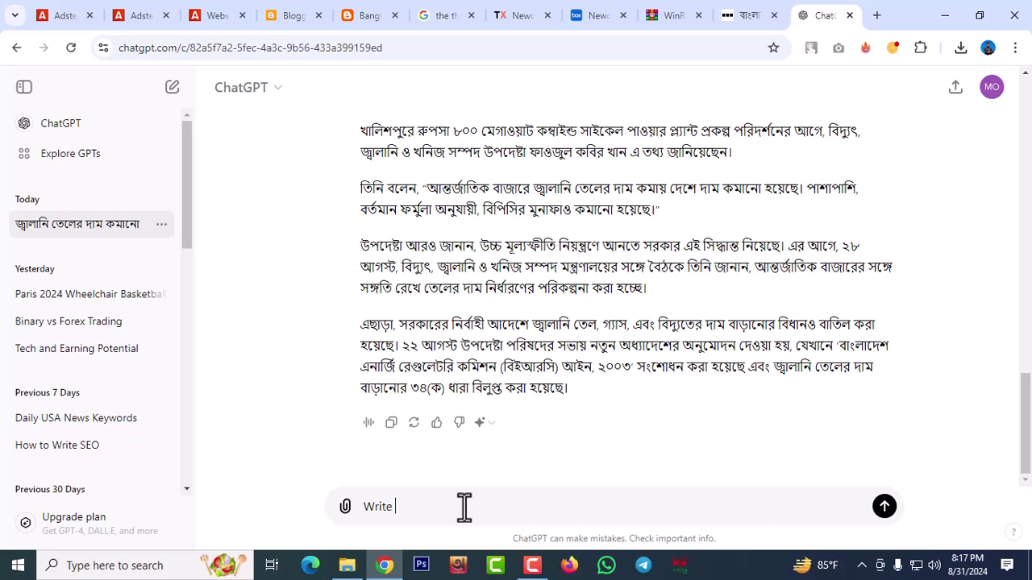
{"action": "type", "text": "rite about"}
{"action": "type", "text": "Bangladesh news in Bengali"}
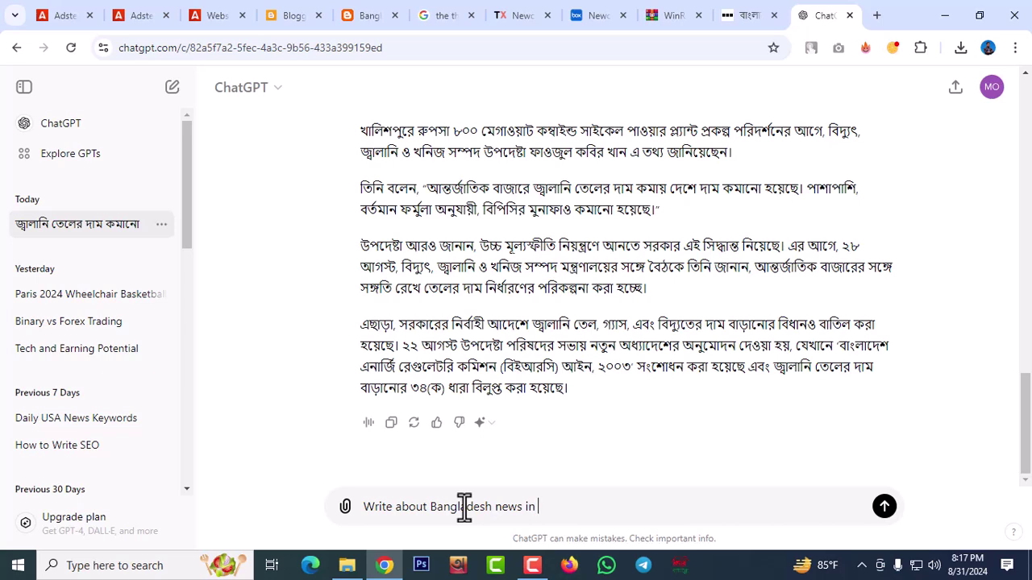
Ask ChatGPT 'Write about Bangladesh news in Bengali', review the reply, and select the sent prompt
{"action": "type", "text": "Benglali"}
{"action": "key", "text": "Return"}
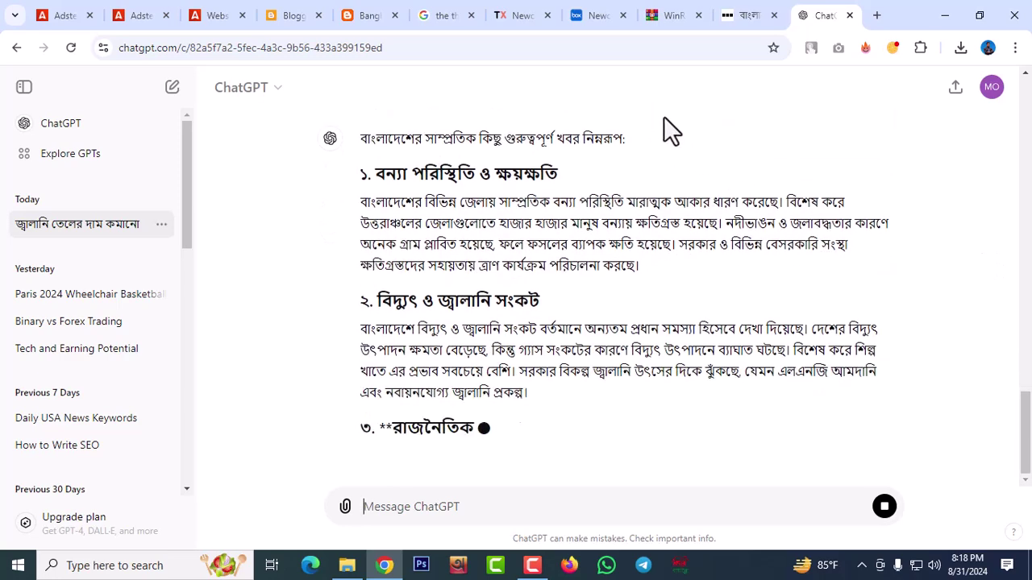
{"action": "scroll", "coordinate": [944, 323], "scroll_direction": "up", "scroll_amount": 3}
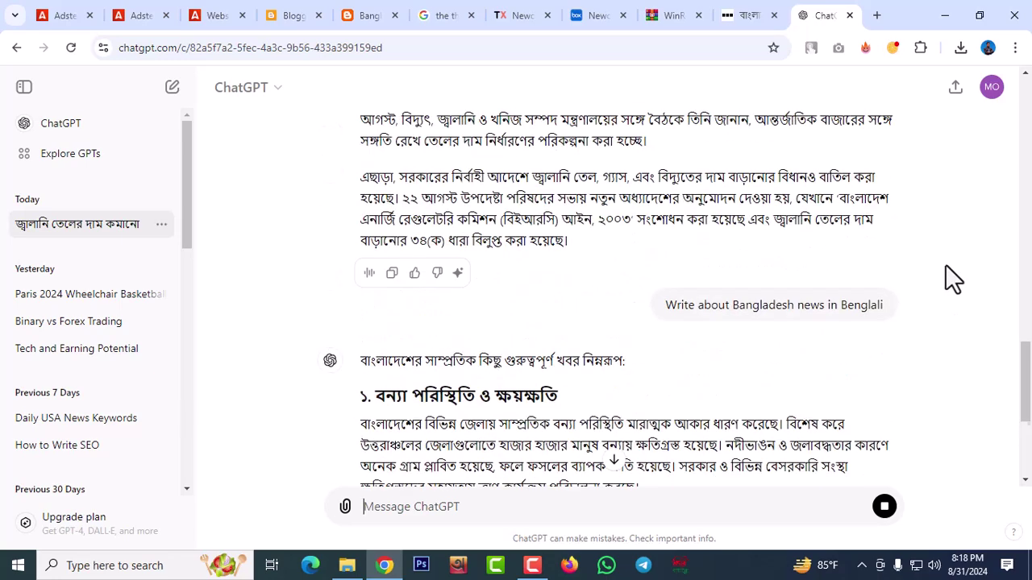
{"action": "scroll", "coordinate": [485, 474], "scroll_direction": "down", "scroll_amount": 2}
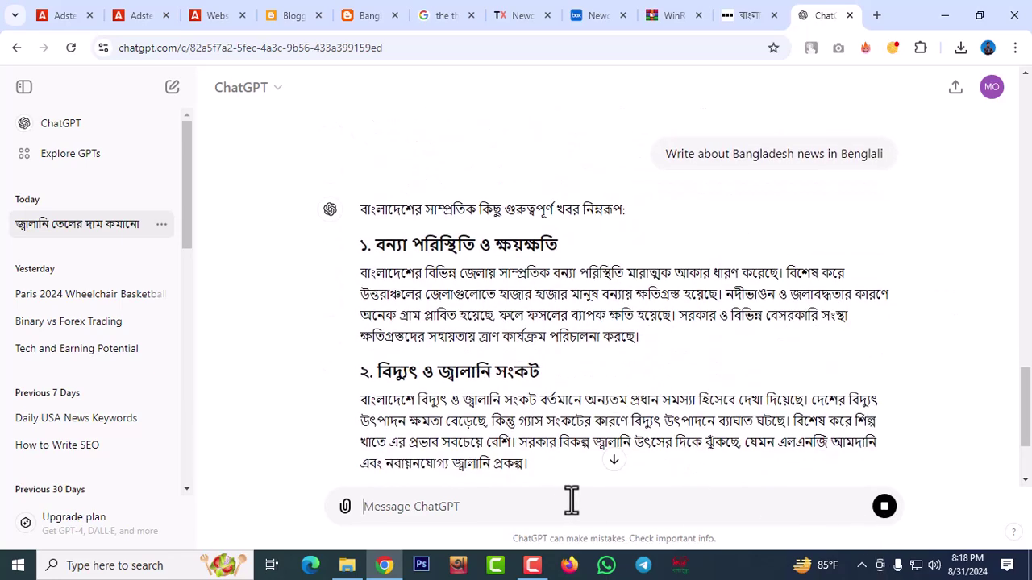
{"action": "scroll", "coordinate": [683, 427], "scroll_direction": "up", "scroll_amount": 4}
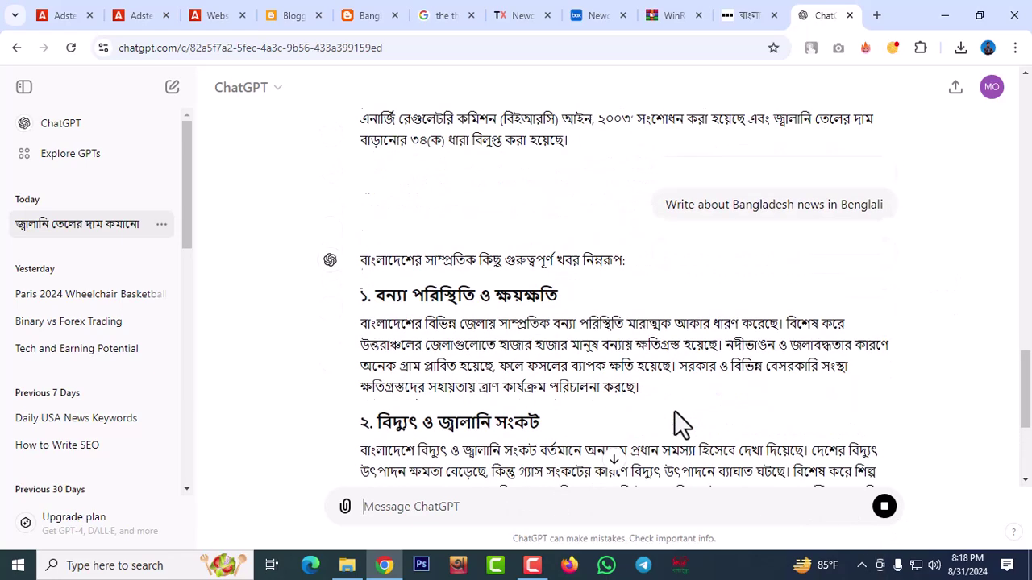
{"action": "scroll", "coordinate": [678, 417], "scroll_direction": "down", "scroll_amount": 4}
{"action": "scroll", "coordinate": [674, 410], "scroll_direction": "down", "scroll_amount": 3}
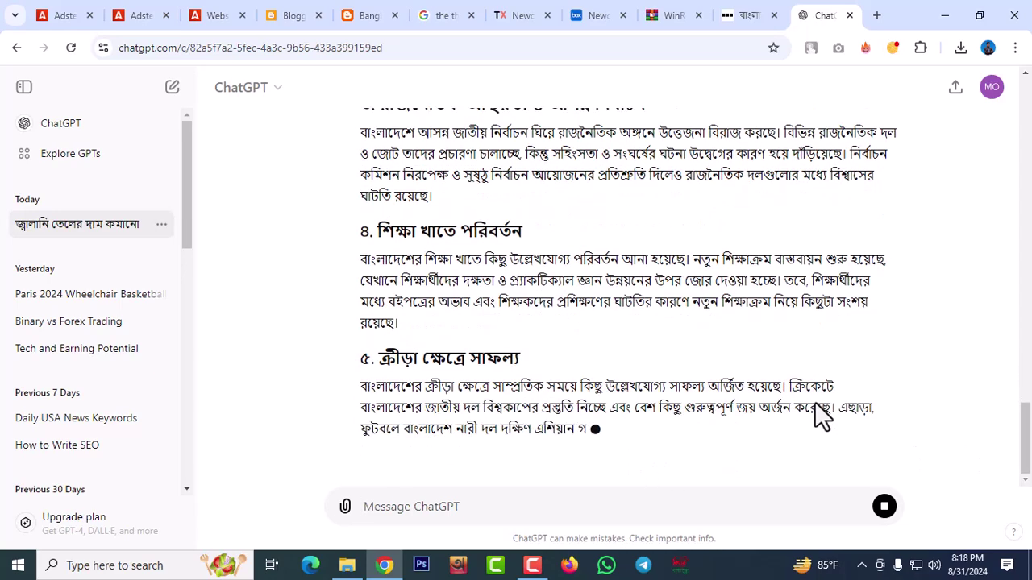
{"action": "scroll", "coordinate": [761, 241], "scroll_direction": "up", "scroll_amount": 15}
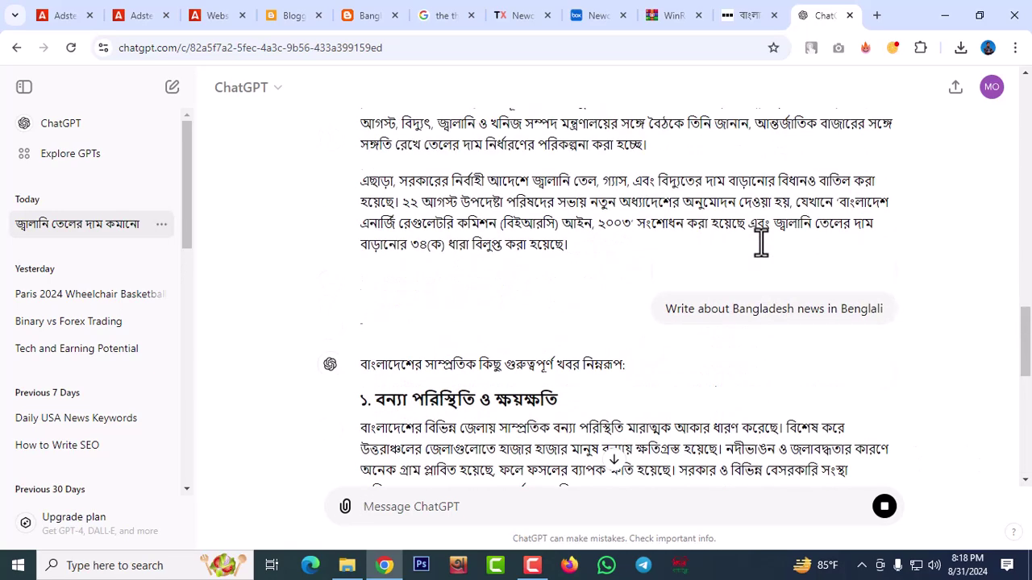
{"action": "scroll", "coordinate": [762, 240], "scroll_direction": "down", "scroll_amount": 7}
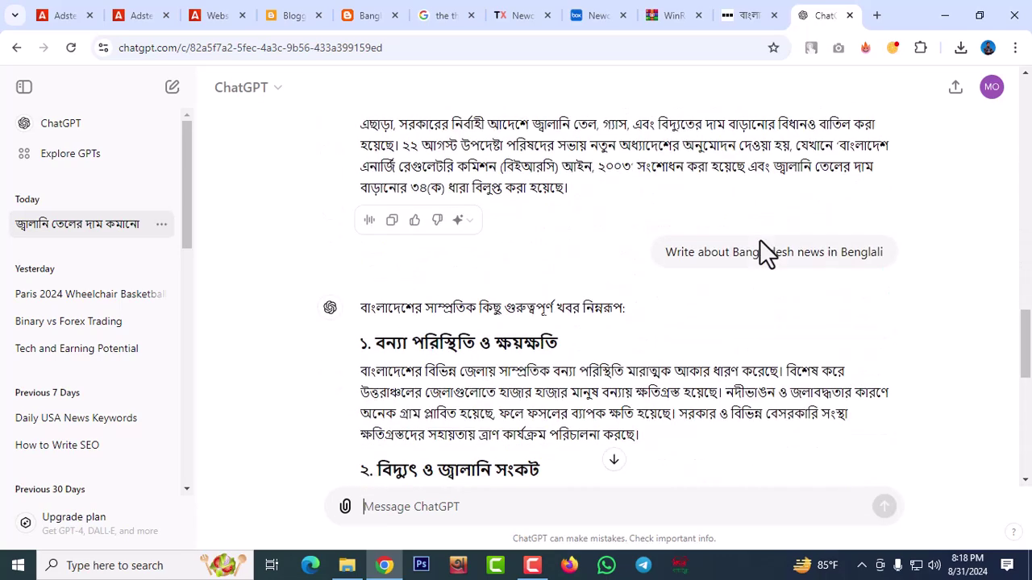
{"action": "left_click_drag", "start_coordinate": [665, 252], "coordinate": [893, 258]}
{"action": "key", "text": "ctrl+c"}
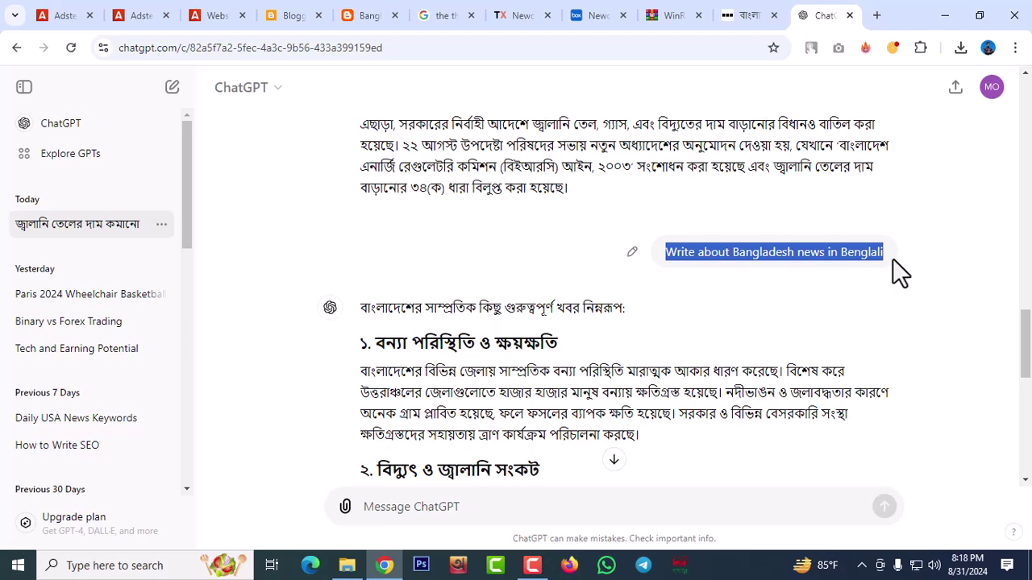
Resend the Bengali news prompt with 'within 130 words' and copy the short summary
{"action": "left_click", "coordinate": [434, 498]}
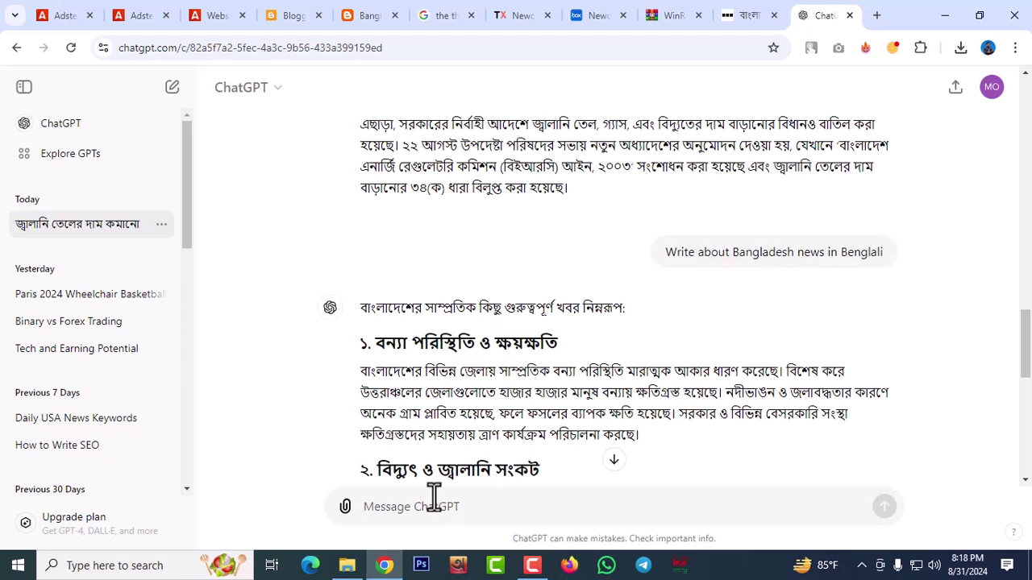
{"action": "key", "text": "ctrl+v"}
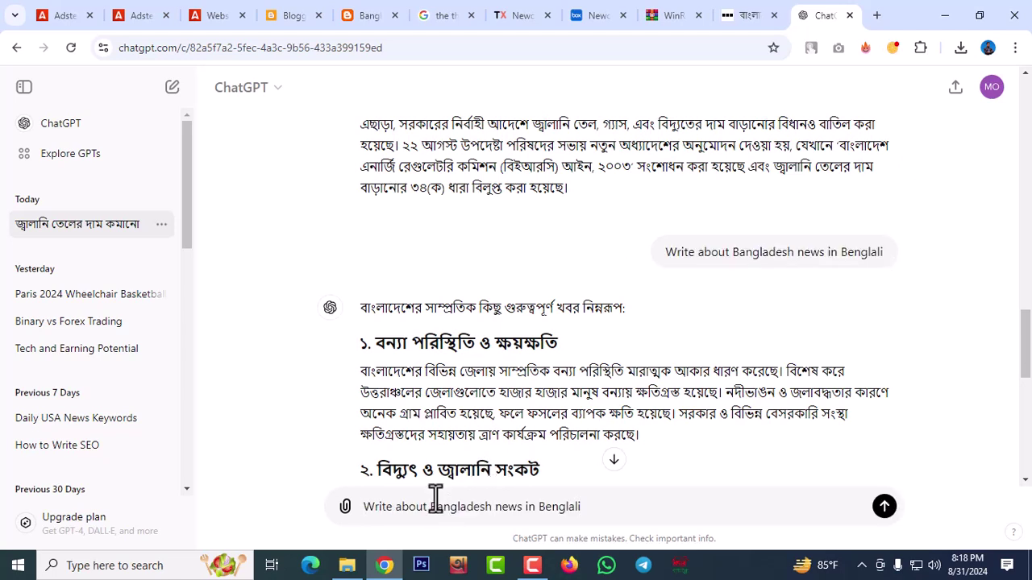
{"action": "type", "text": "within"}
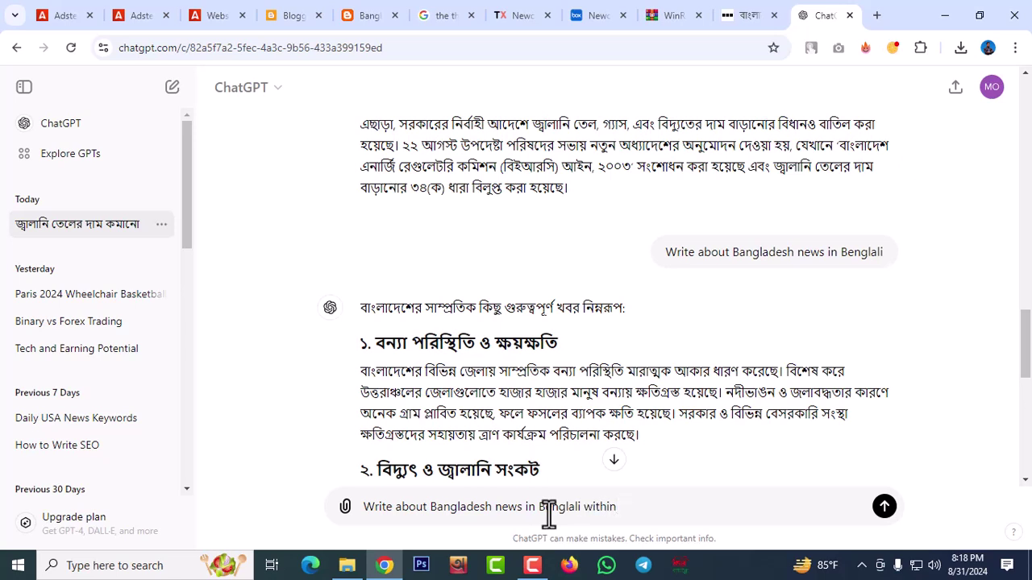
{"action": "type", "text": " 130 words"}
{"action": "key", "text": "Return"}
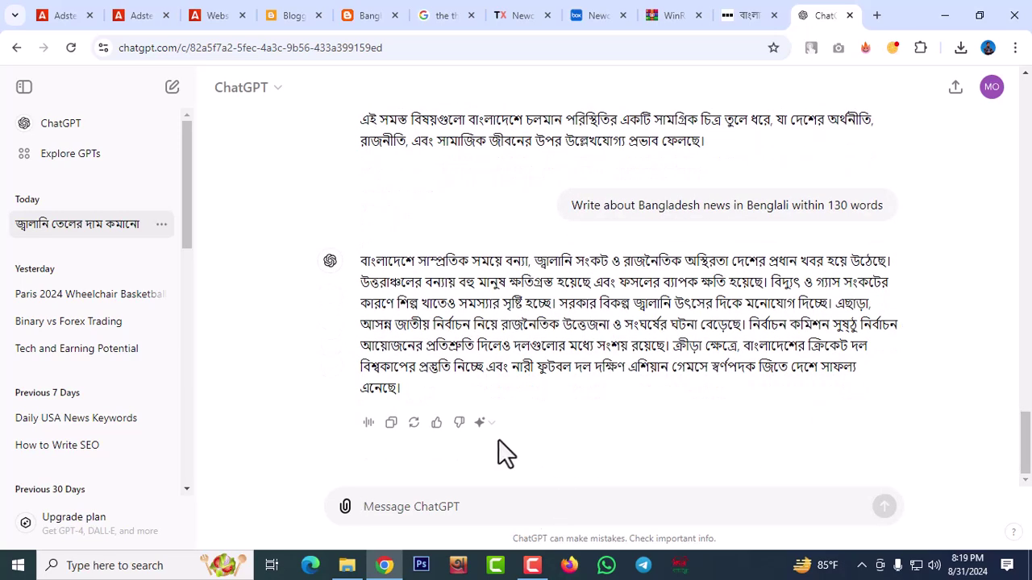
{"action": "left_click", "coordinate": [392, 422]}
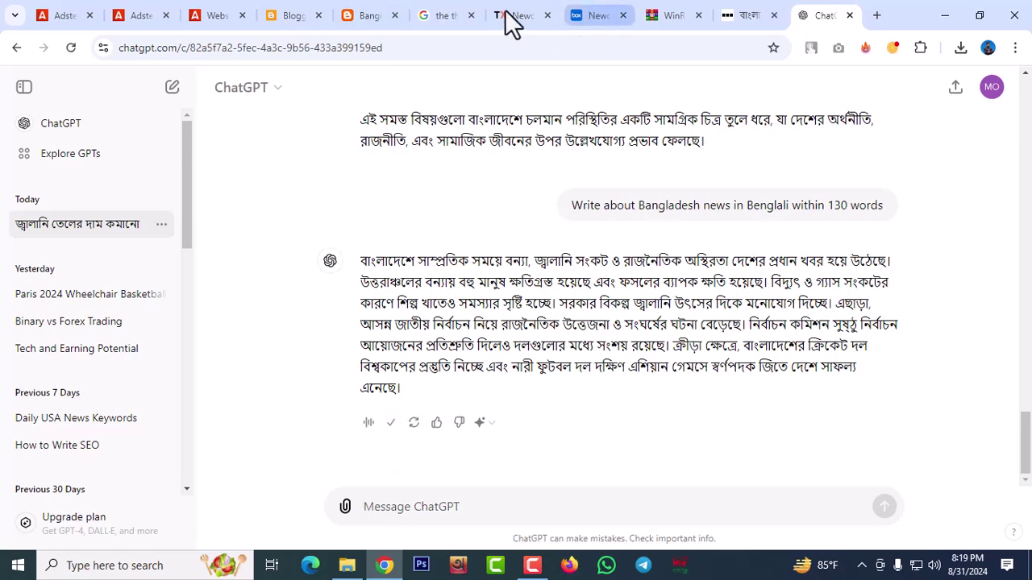
Paste the Bengali news summary as the blog description and save it
{"action": "left_click", "coordinate": [286, 18]}
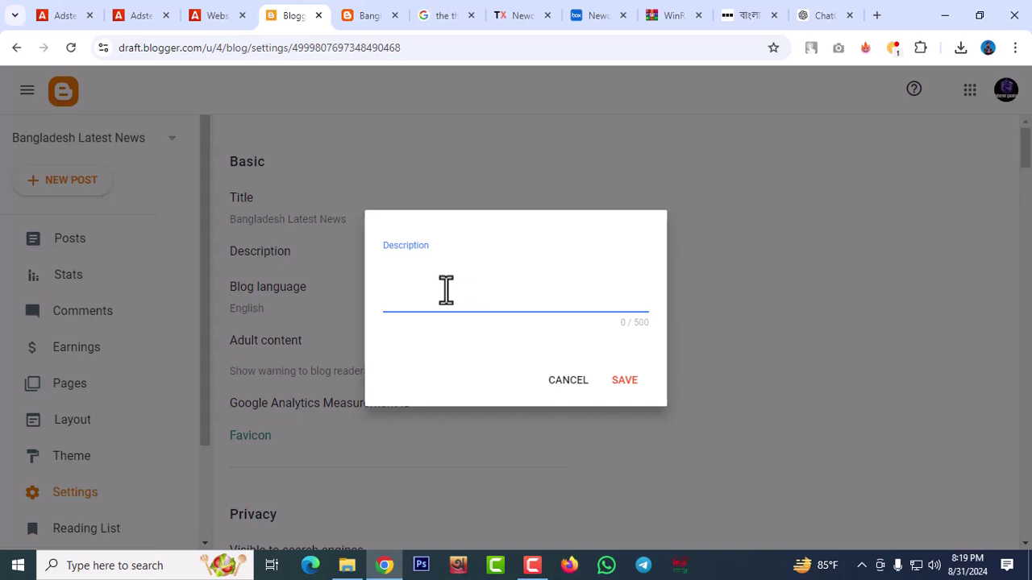
{"action": "key", "text": "ctrl+v"}
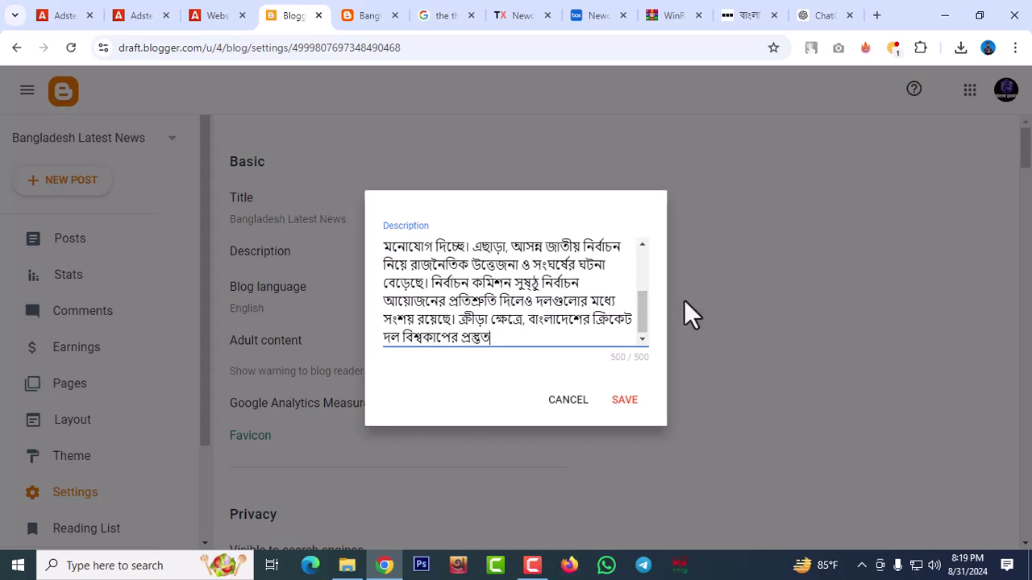
{"action": "left_click", "coordinate": [626, 401]}
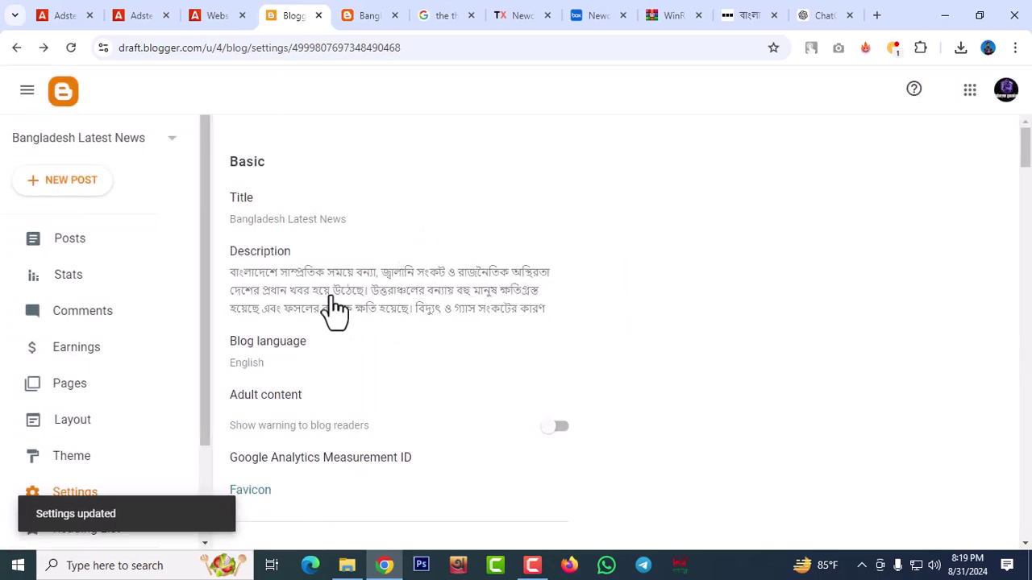
Turn on Lazy load images and WebP image serving
{"action": "scroll", "coordinate": [327, 290], "scroll_direction": "down", "scroll_amount": 6}
{"action": "scroll", "coordinate": [324, 283], "scroll_direction": "up", "scroll_amount": 1}
{"action": "scroll", "coordinate": [325, 283], "scroll_direction": "up", "scroll_amount": 3}
{"action": "scroll", "coordinate": [324, 283], "scroll_direction": "down", "scroll_amount": 3}
{"action": "scroll", "coordinate": [329, 300], "scroll_direction": "up", "scroll_amount": 1}
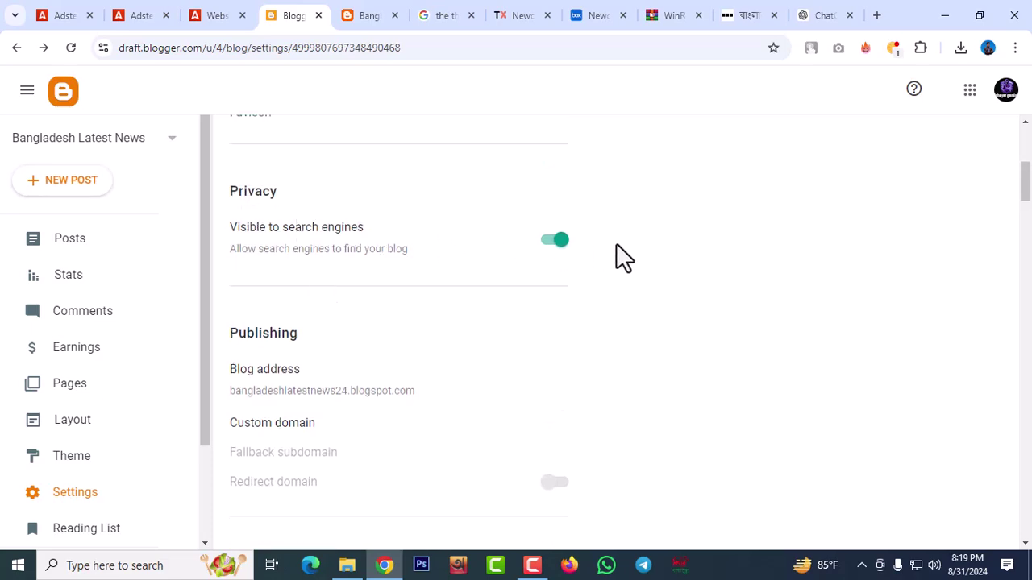
{"action": "scroll", "coordinate": [387, 285], "scroll_direction": "down", "scroll_amount": 5}
{"action": "scroll", "coordinate": [312, 275], "scroll_direction": "down", "scroll_amount": 8}
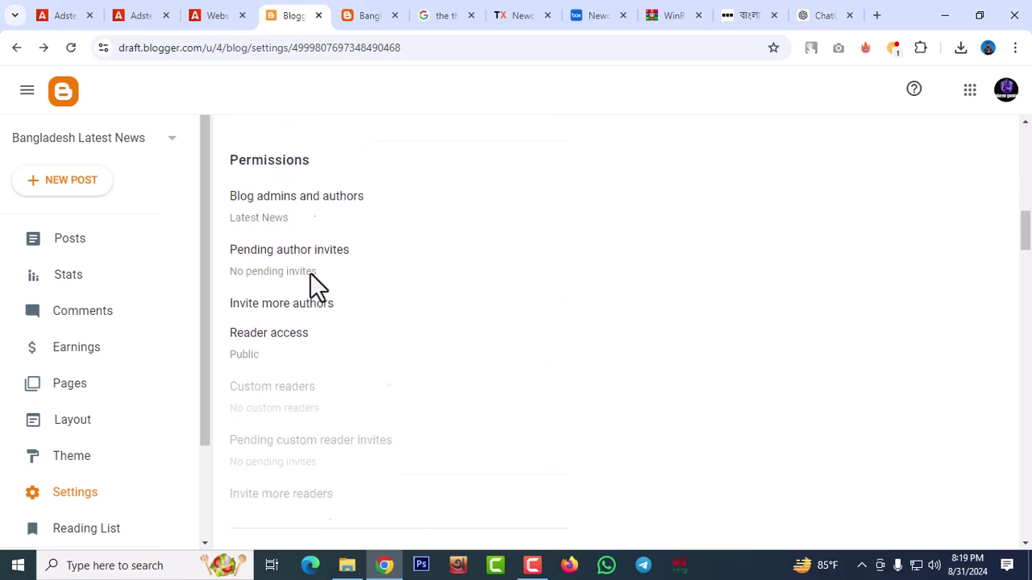
{"action": "scroll", "coordinate": [313, 287], "scroll_direction": "down", "scroll_amount": 2}
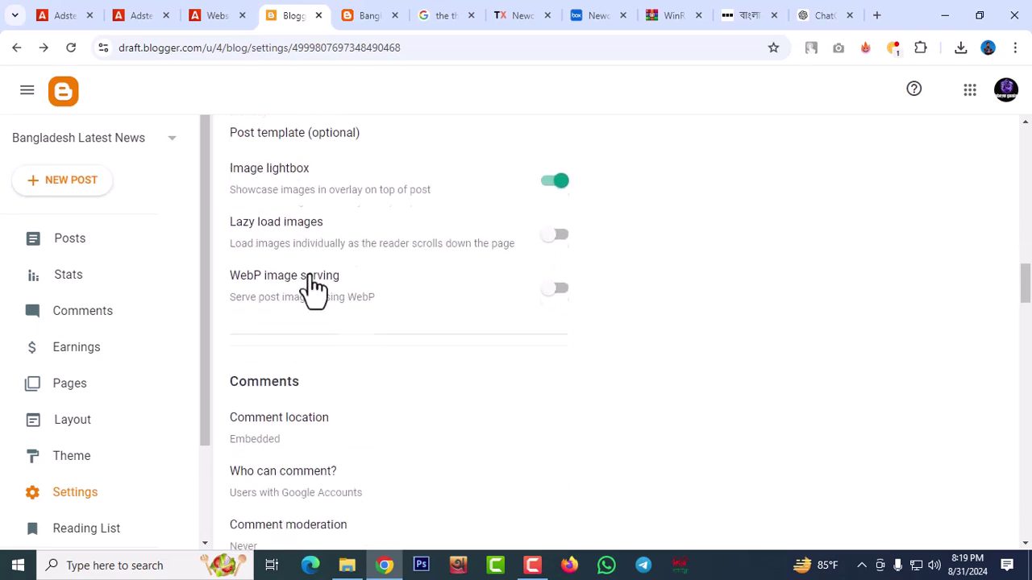
{"action": "scroll", "coordinate": [341, 245], "scroll_direction": "down", "scroll_amount": 1}
{"action": "scroll", "coordinate": [346, 248], "scroll_direction": "up", "scroll_amount": 1}
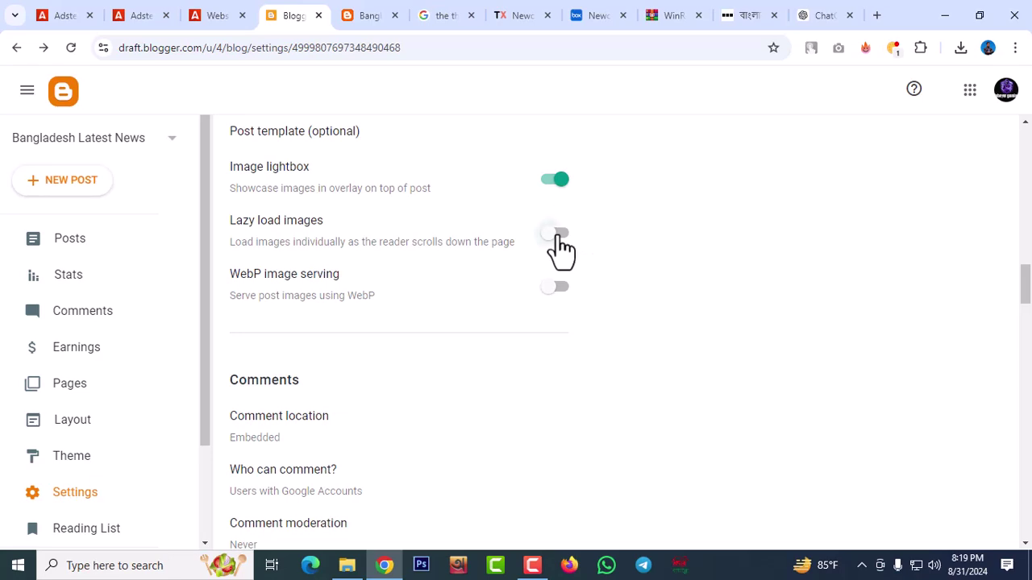
{"action": "left_click", "coordinate": [558, 234]}
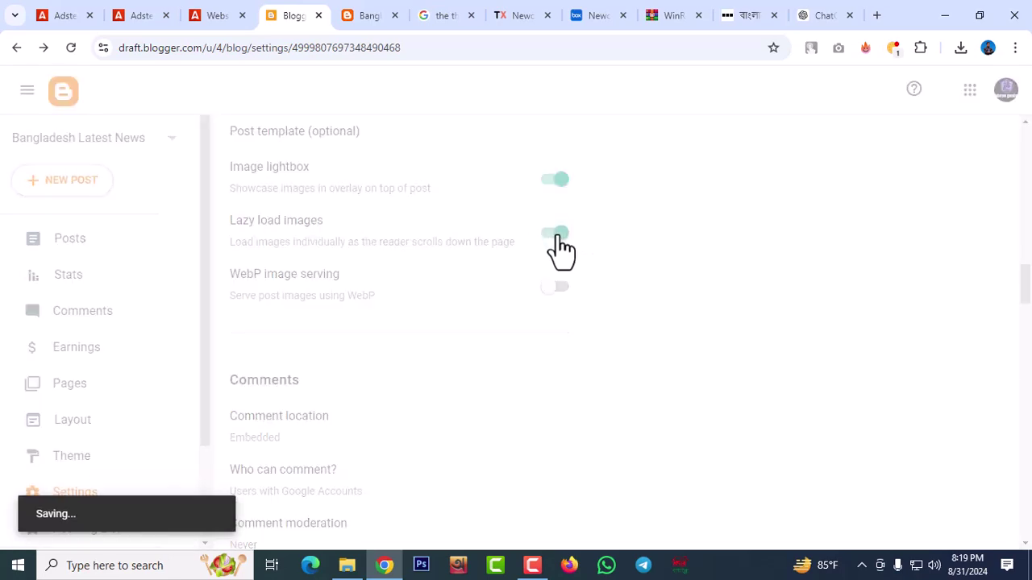
{"action": "left_click", "coordinate": [556, 288]}
Enable the search description and open its editor
{"action": "scroll", "coordinate": [426, 290], "scroll_direction": "down", "scroll_amount": 4}
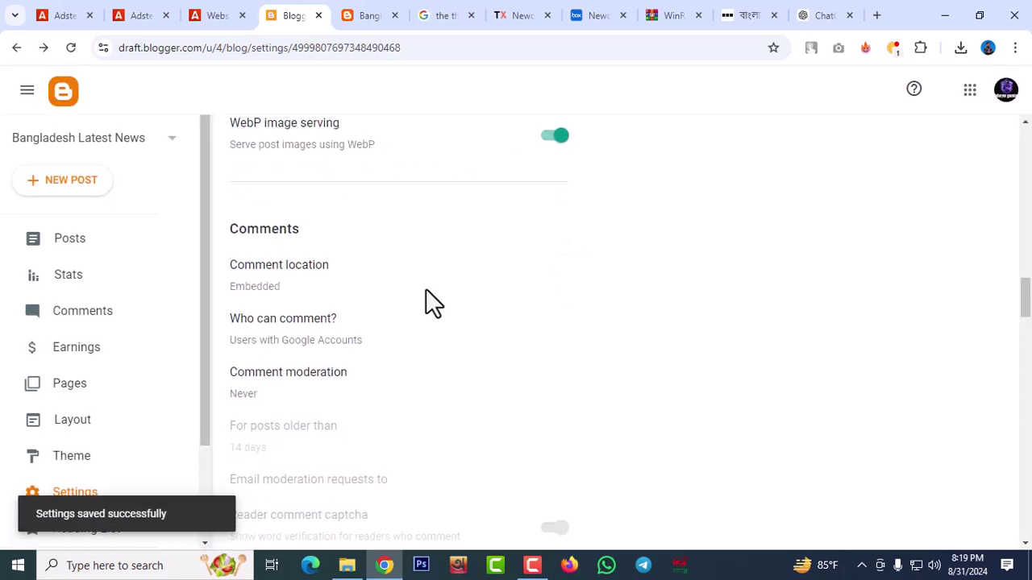
{"action": "scroll", "coordinate": [425, 289], "scroll_direction": "down", "scroll_amount": 6}
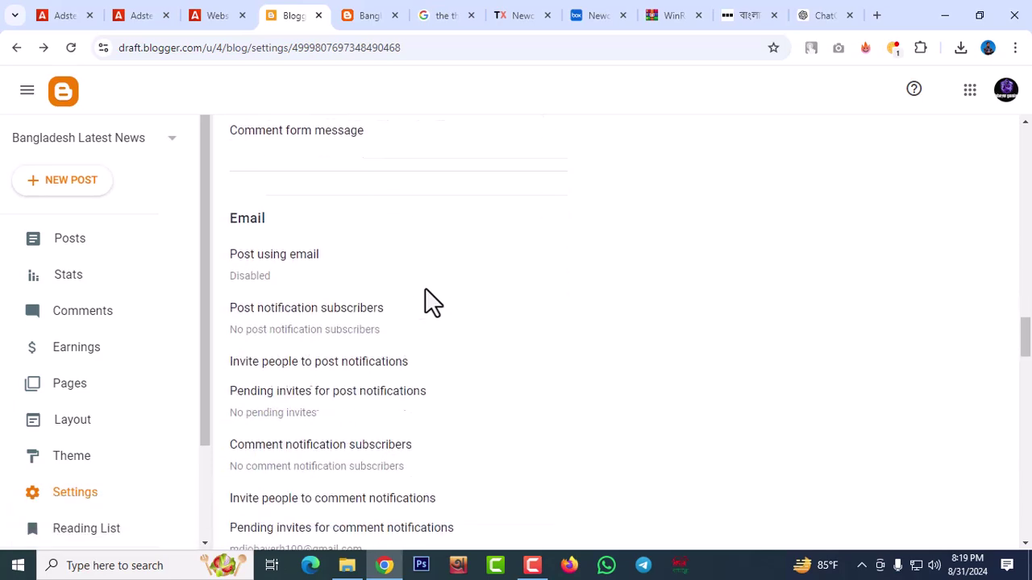
{"action": "scroll", "coordinate": [425, 288], "scroll_direction": "down", "scroll_amount": 5}
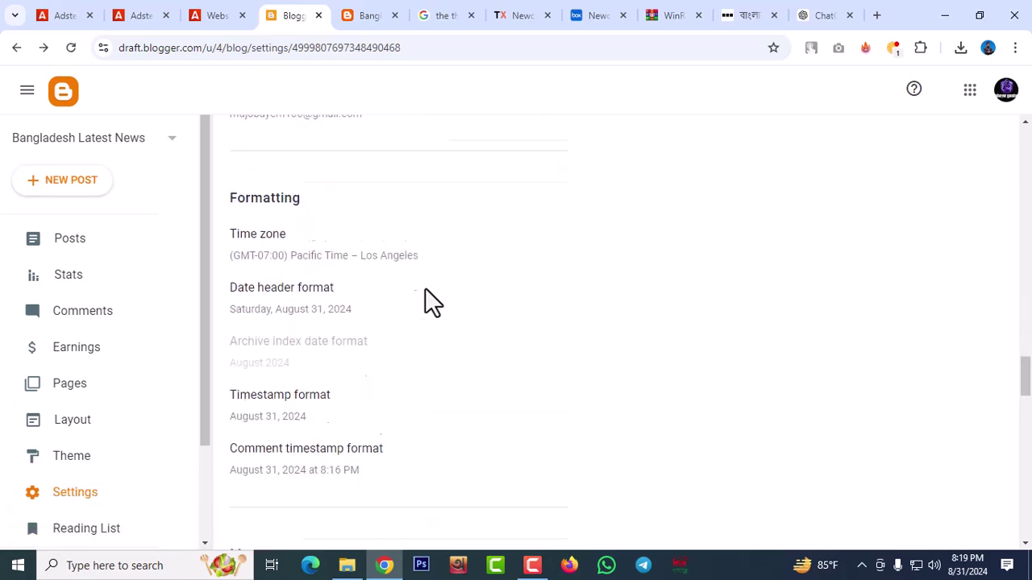
{"action": "scroll", "coordinate": [425, 288], "scroll_direction": "down", "scroll_amount": 3}
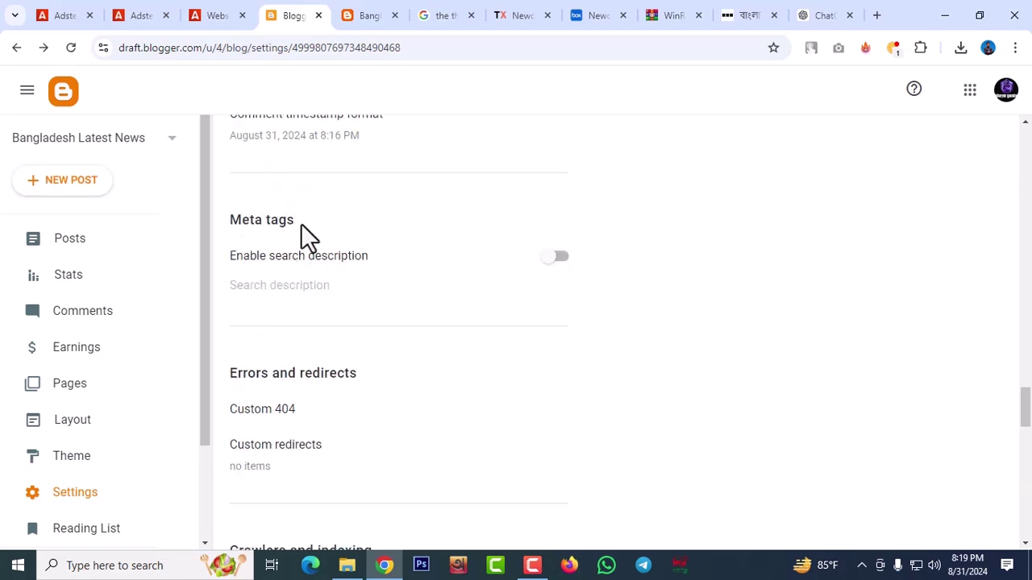
{"action": "left_click", "coordinate": [556, 271]}
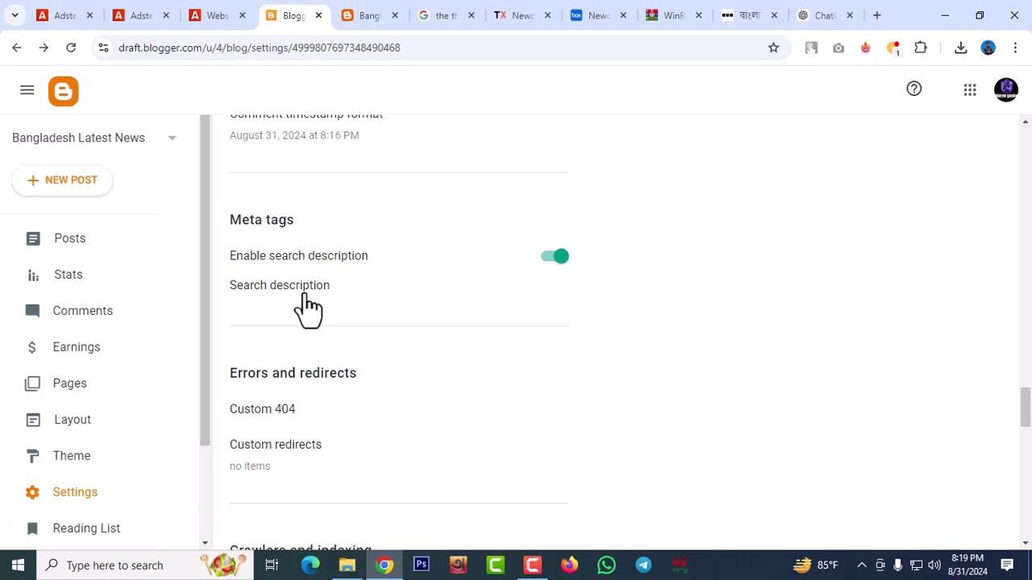
{"action": "left_click", "coordinate": [323, 300]}
Ask ChatGPT for a search description about Bangladesh news in Bengali within 120 words, and copy it
{"action": "left_click", "coordinate": [827, 18]}
{"action": "left_click", "coordinate": [449, 508]}
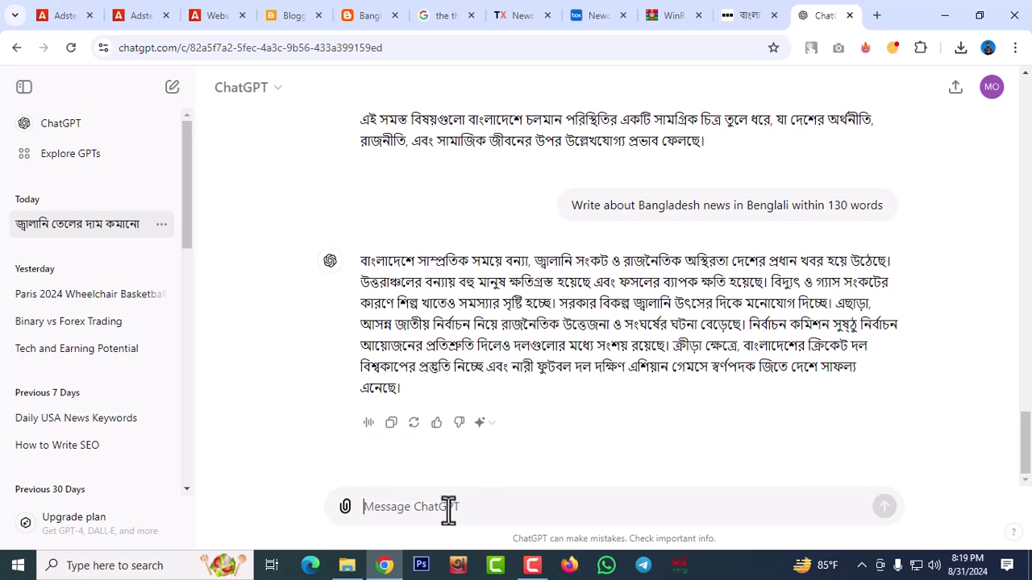
{"action": "type", "text": "Writ"}
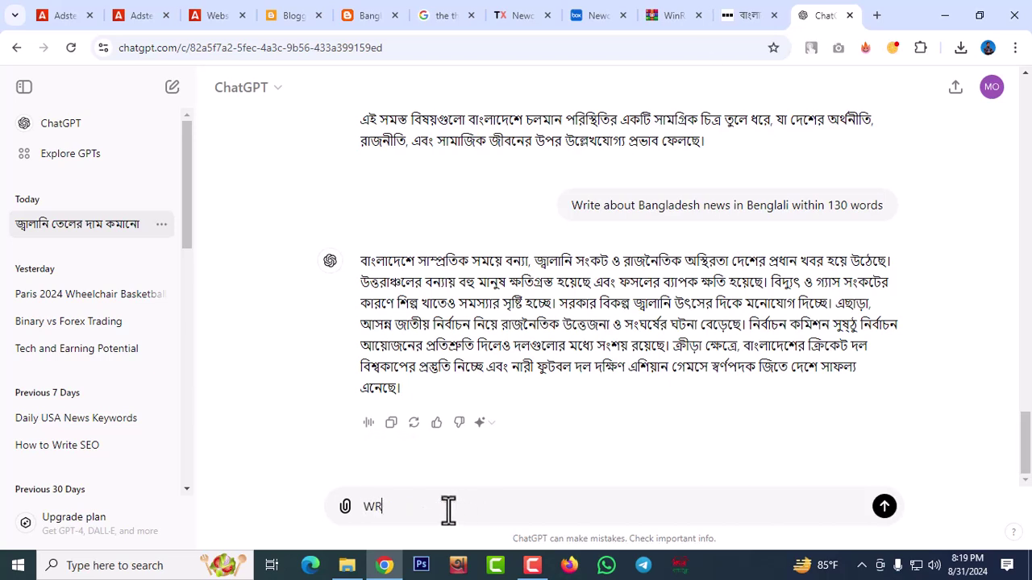
{"action": "key", "text": "BackSpace"}
{"action": "key", "text": "BackSpace"}
{"action": "key", "text": "BackSpace"}
{"action": "type", "text": "rite search description"}
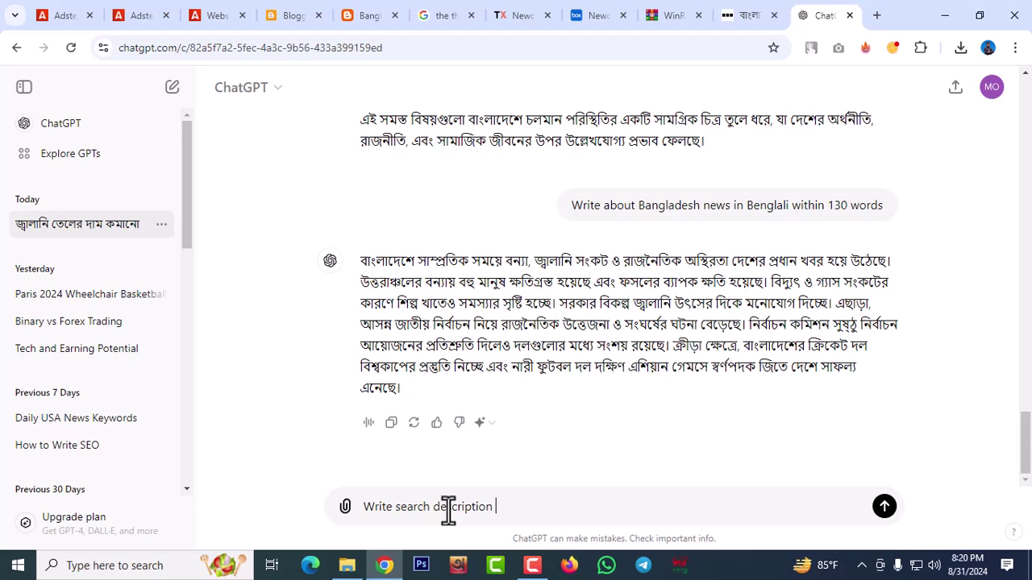
{"action": "type", "text": " about Bangladesh NE"}
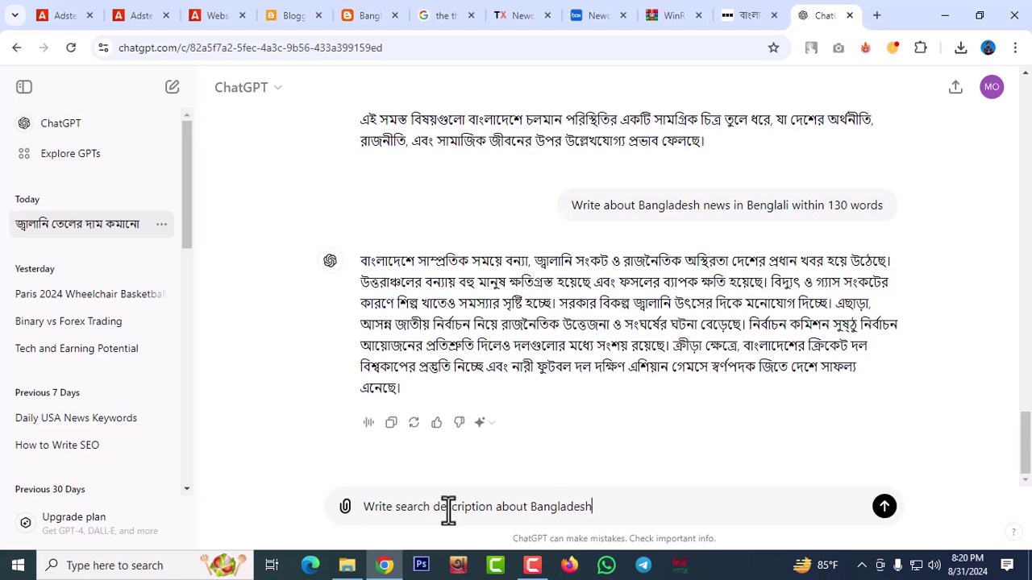
{"action": "key", "text": "BackSpace"}
{"action": "type", "text": "ews wi"}
{"action": "type", "text": "tn"}
{"action": "key", "text": "BackSpace"}
{"action": "key", "text": "BackSpace"}
{"action": "type", "text": "thin"}
{"action": "key", "text": "BackSpace"}
{"action": "key", "text": "BackSpace"}
{"action": "key", "text": "BackSpace"}
{"action": "key", "text": "BackSpace"}
{"action": "key", "text": "BackSpace"}
{"action": "key", "text": "BackSpace"}
{"action": "key", "text": "BackSpace"}
{"action": "type", "text": "in Bengla"}
{"action": "key", "text": "BackSpace"}
{"action": "key", "text": "BackSpace"}
{"action": "type", "text": "l"}
{"action": "key", "text": "BackSpace"}
{"action": "type", "text": "ali"}
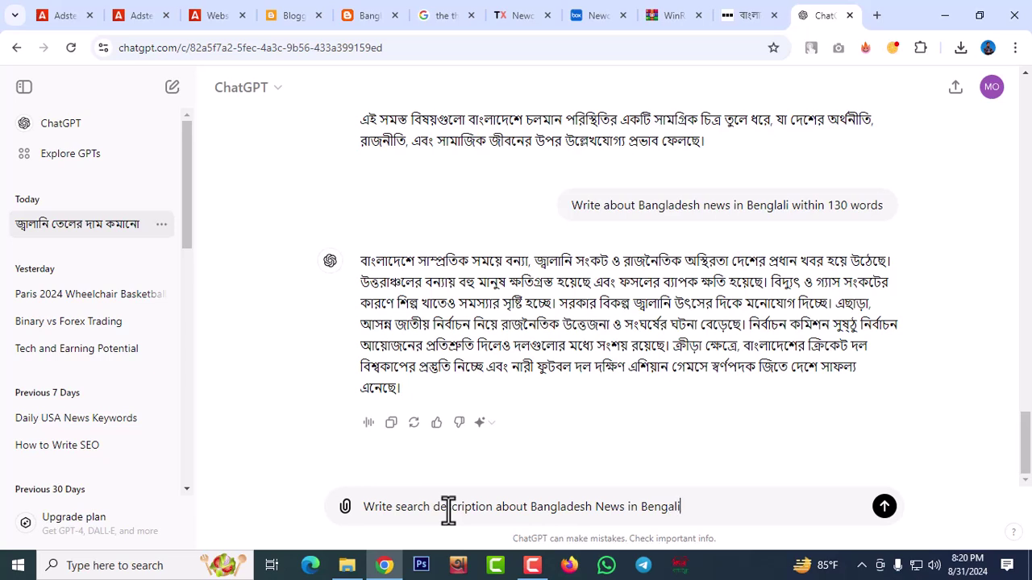
{"action": "type", "text": " within 120 words"}
{"action": "key", "text": "Return"}
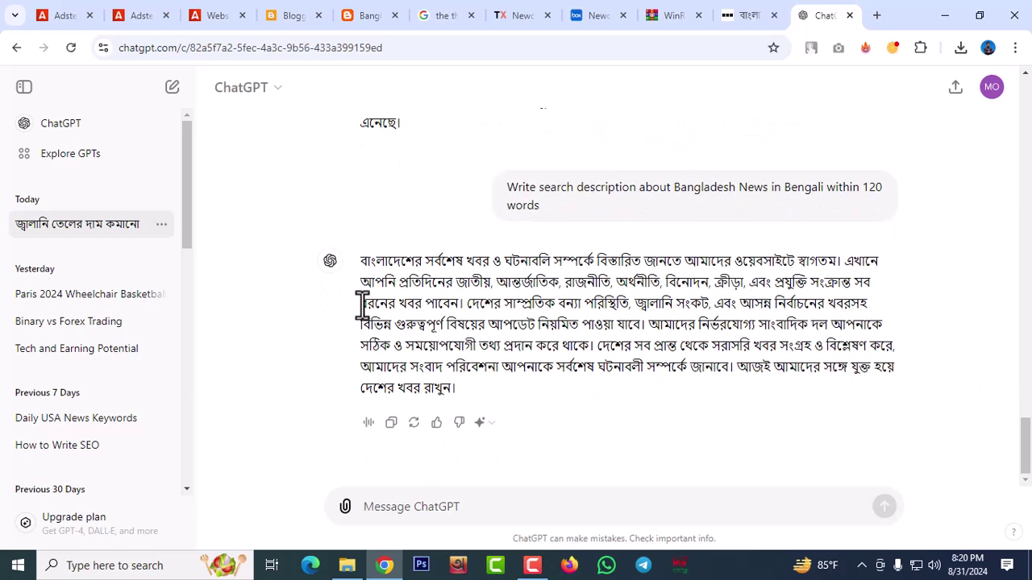
{"action": "left_click", "coordinate": [391, 423]}
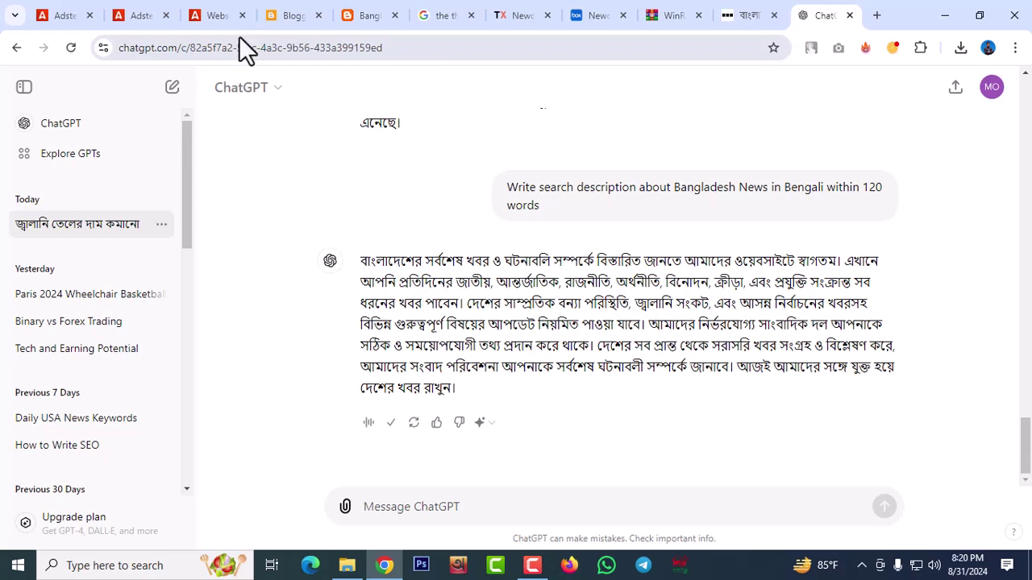
Paste the Bengali text into Blogger's search description field and try saving
{"action": "left_click", "coordinate": [311, 22]}
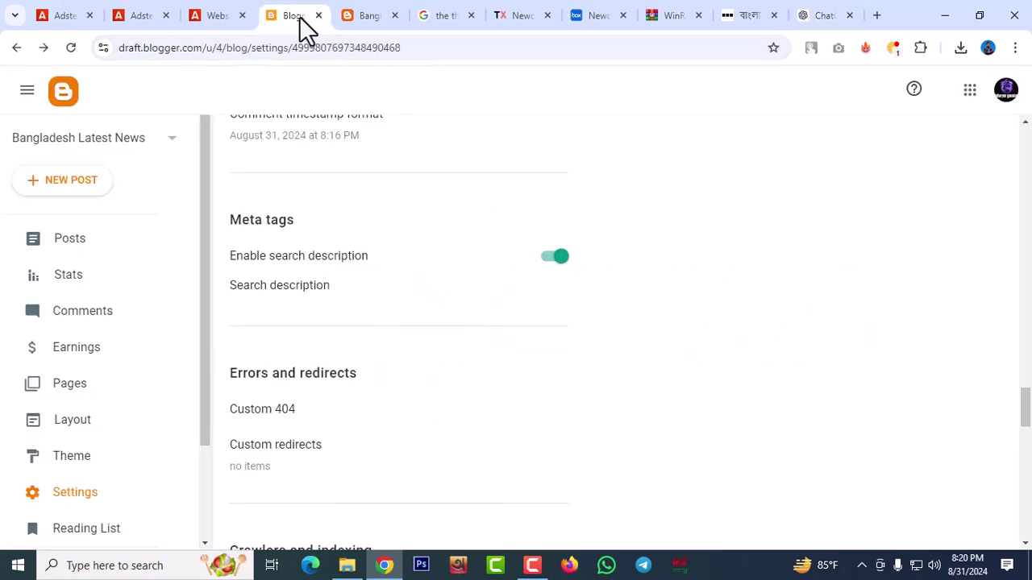
{"action": "left_click", "coordinate": [327, 287]}
{"action": "left_click", "coordinate": [405, 289]}
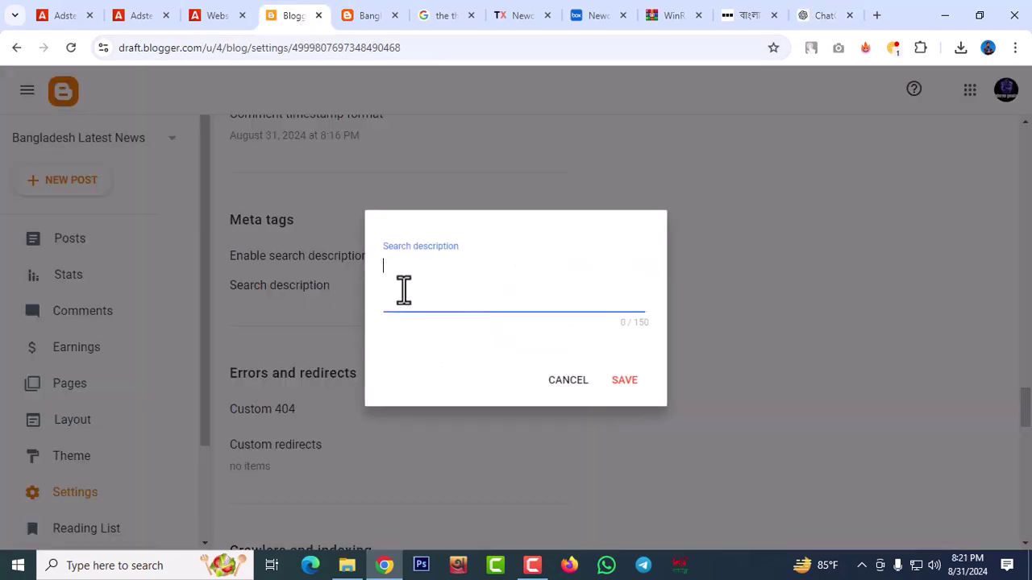
{"action": "key", "text": "ctrl+v"}
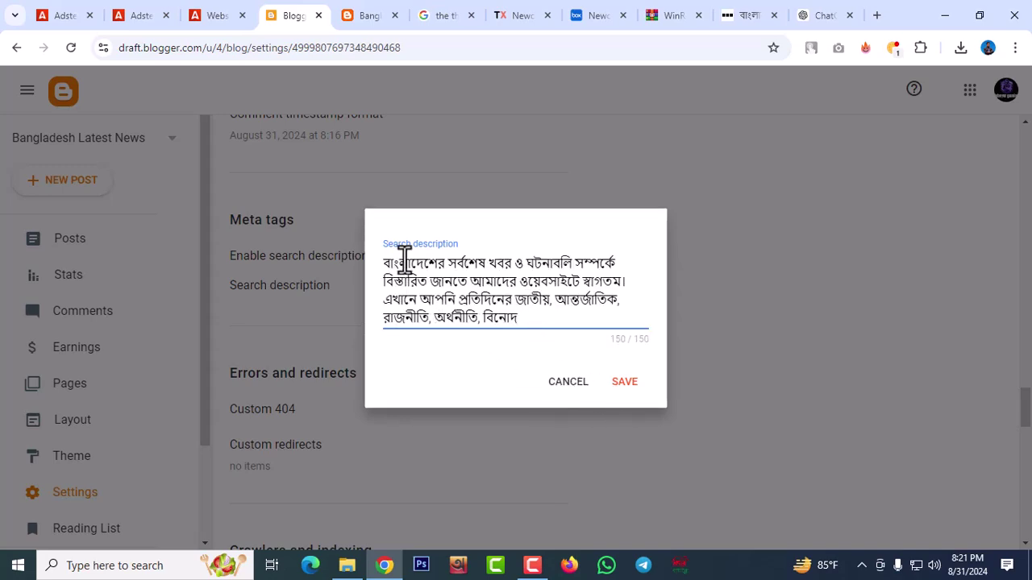
{"action": "left_click", "coordinate": [623, 384]}
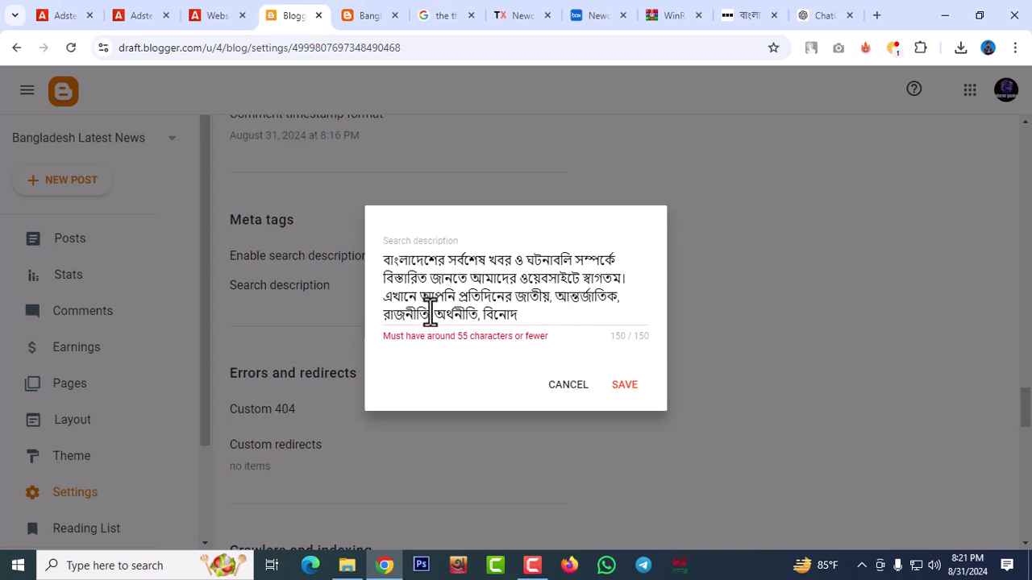
Trim trailing words from the description and retry saving
{"action": "left_click_drag", "start_coordinate": [433, 315], "coordinate": [542, 314]}
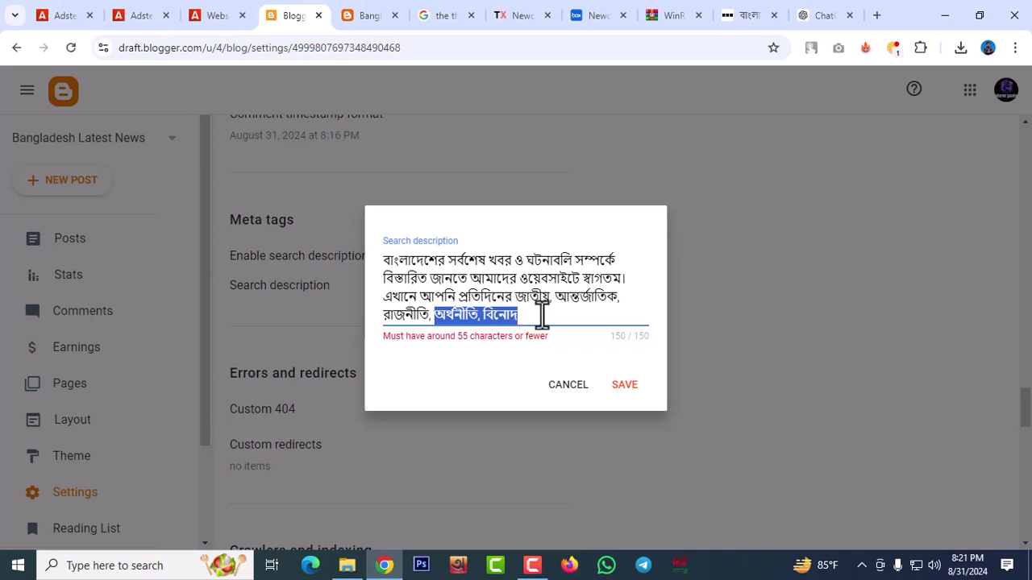
{"action": "key", "text": "BackSpace"}
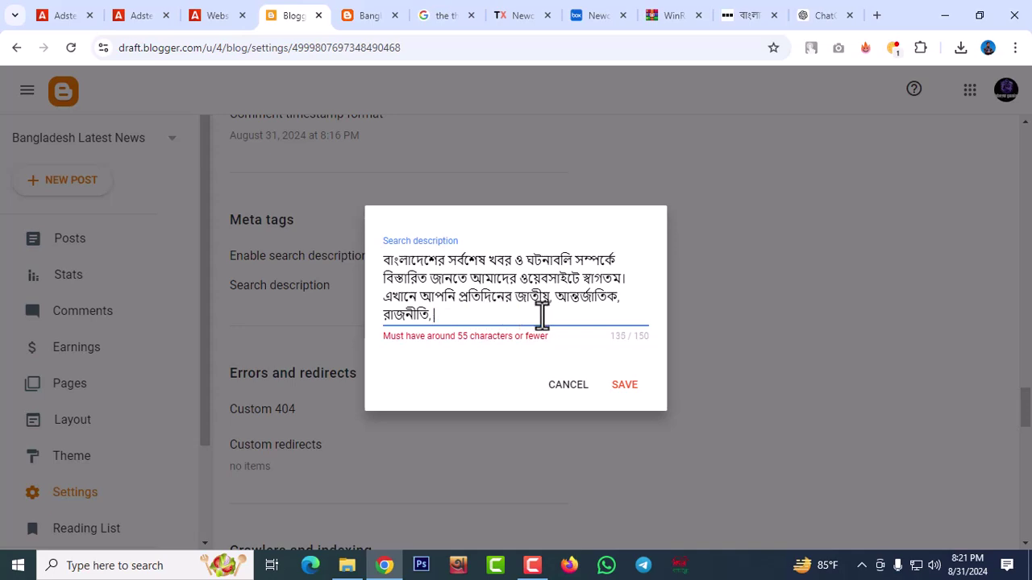
{"action": "left_click", "coordinate": [624, 387]}
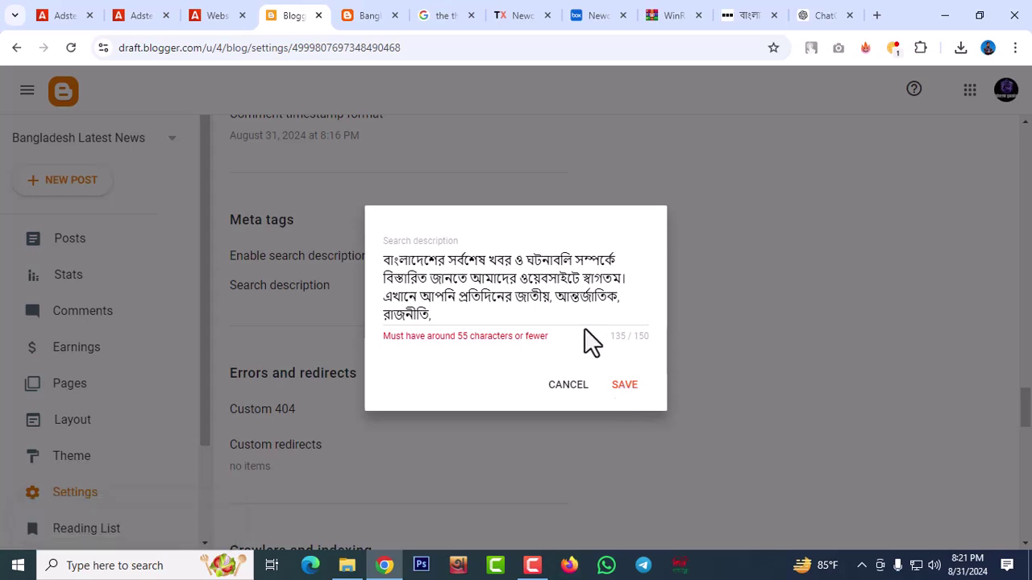
{"action": "left_click", "coordinate": [456, 316]}
{"action": "key", "text": "ctrl+v"}
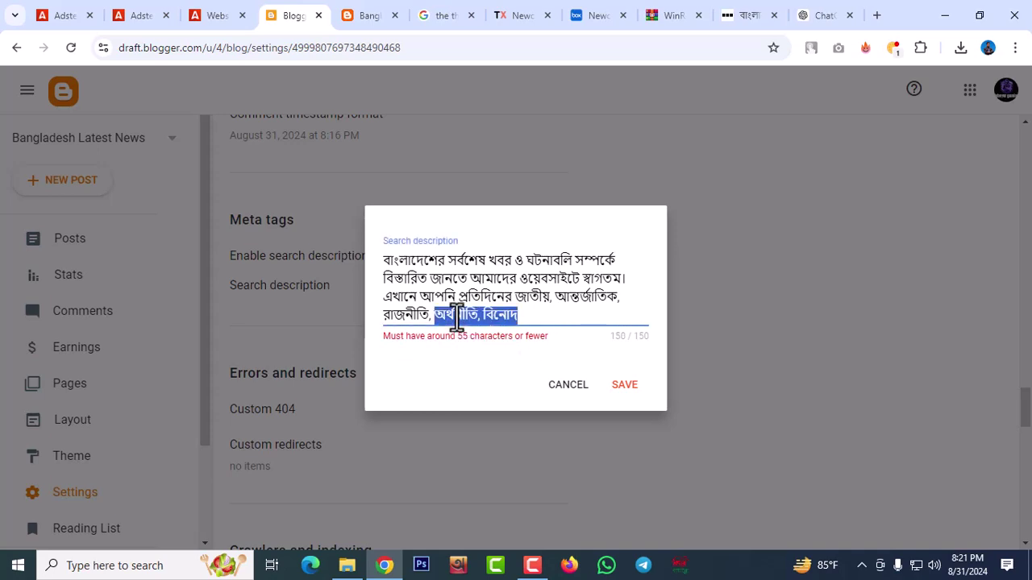
{"action": "left_click_drag", "start_coordinate": [484, 313], "coordinate": [525, 321]}
{"action": "key", "text": "BackSpace"}
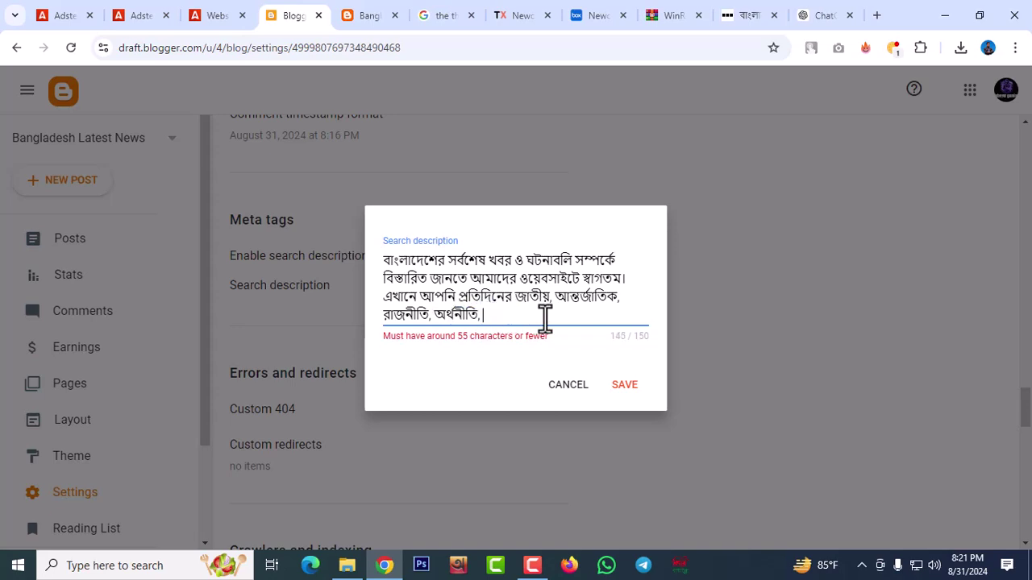
{"action": "key", "text": "Return"}
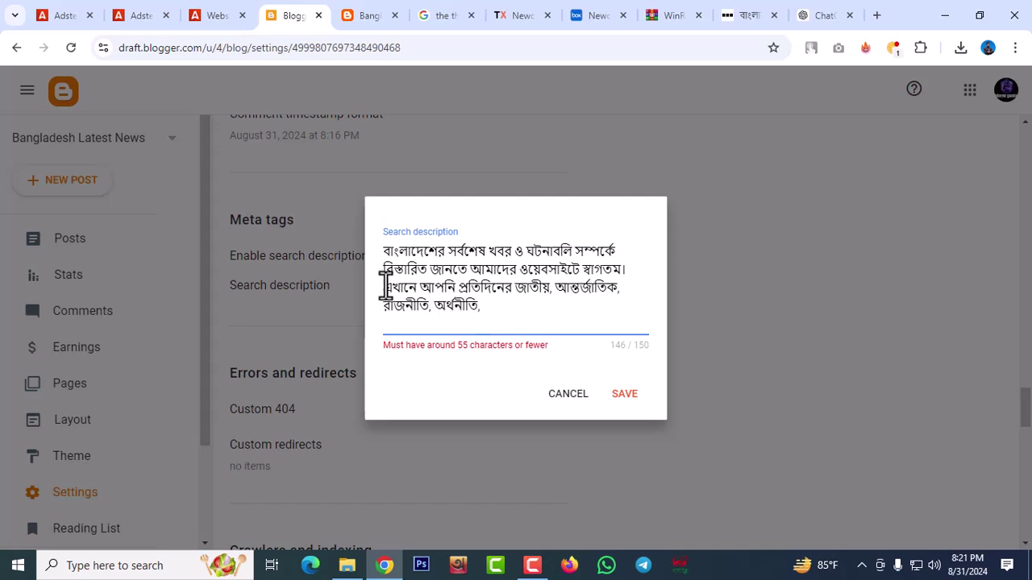
Delete another trailing word, attempt saving again, then cancel the edit
{"action": "left_click_drag", "start_coordinate": [477, 310], "coordinate": [349, 222]}
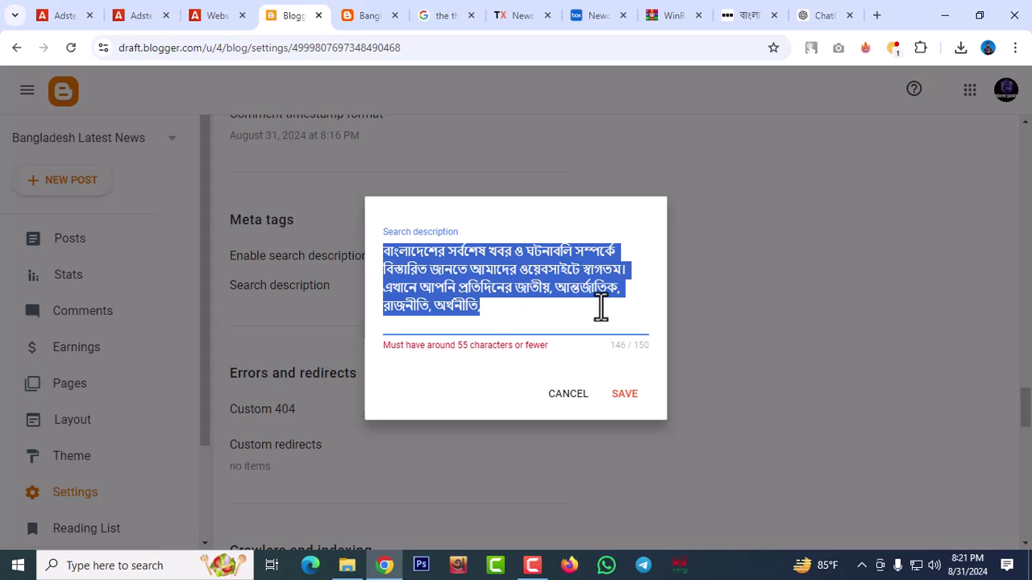
{"action": "left_click", "coordinate": [550, 304]}
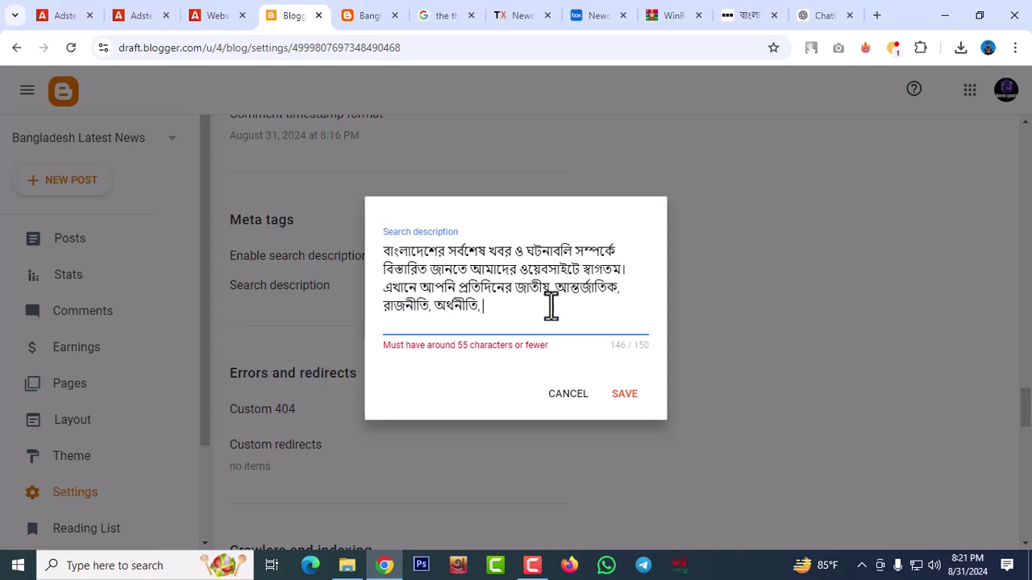
{"action": "left_click_drag", "start_coordinate": [479, 303], "coordinate": [347, 295]}
{"action": "left_click", "coordinate": [479, 306]}
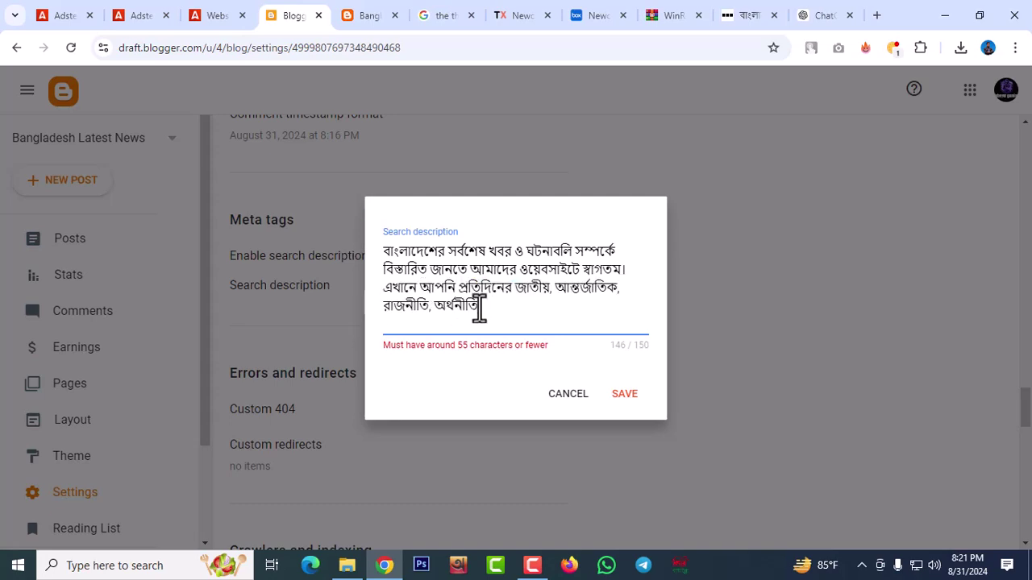
{"action": "left_click_drag", "start_coordinate": [431, 306], "coordinate": [494, 312]}
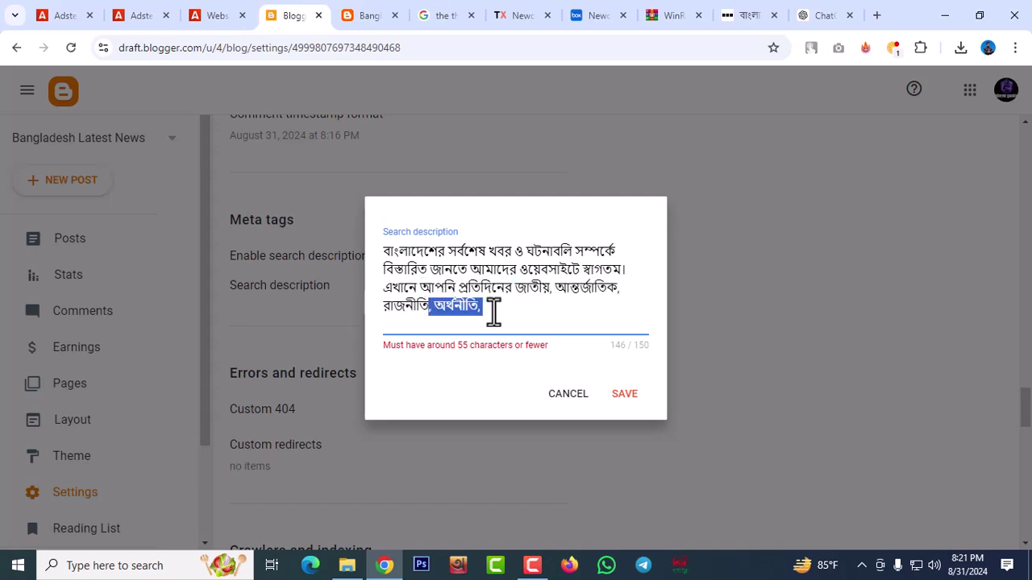
{"action": "key", "text": "BackSpace"}
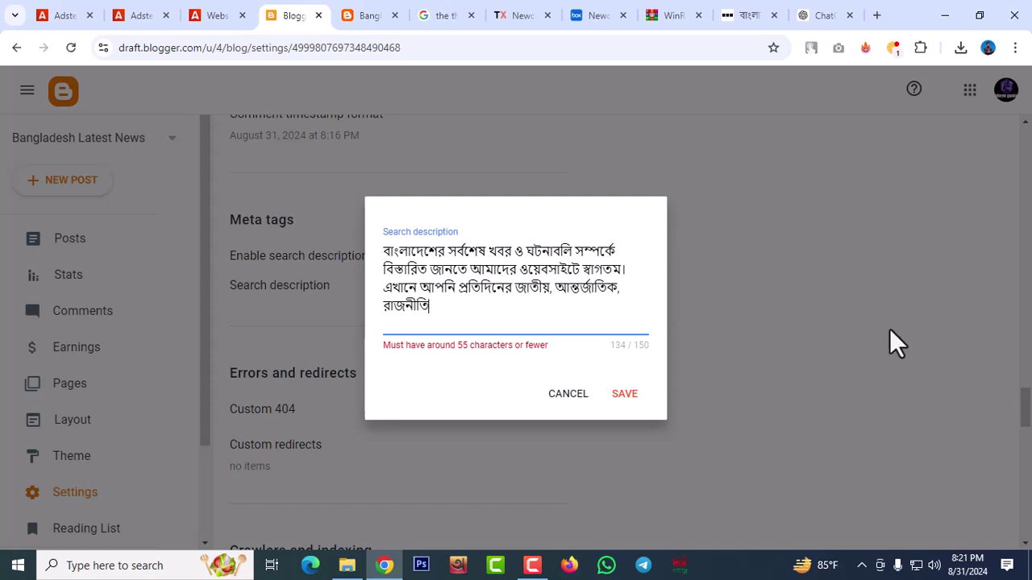
{"action": "left_click", "coordinate": [627, 399]}
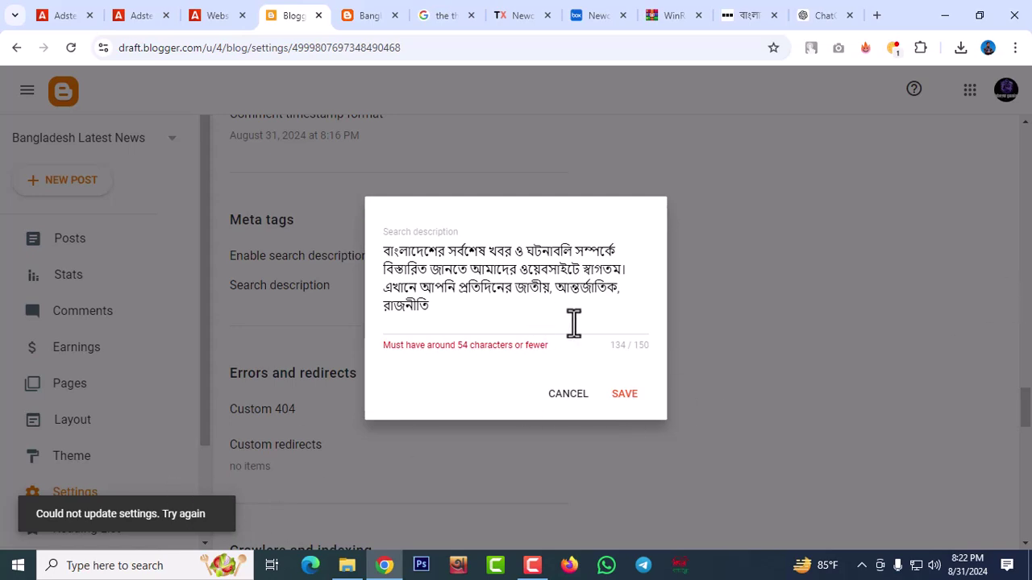
{"action": "left_click", "coordinate": [573, 399]}
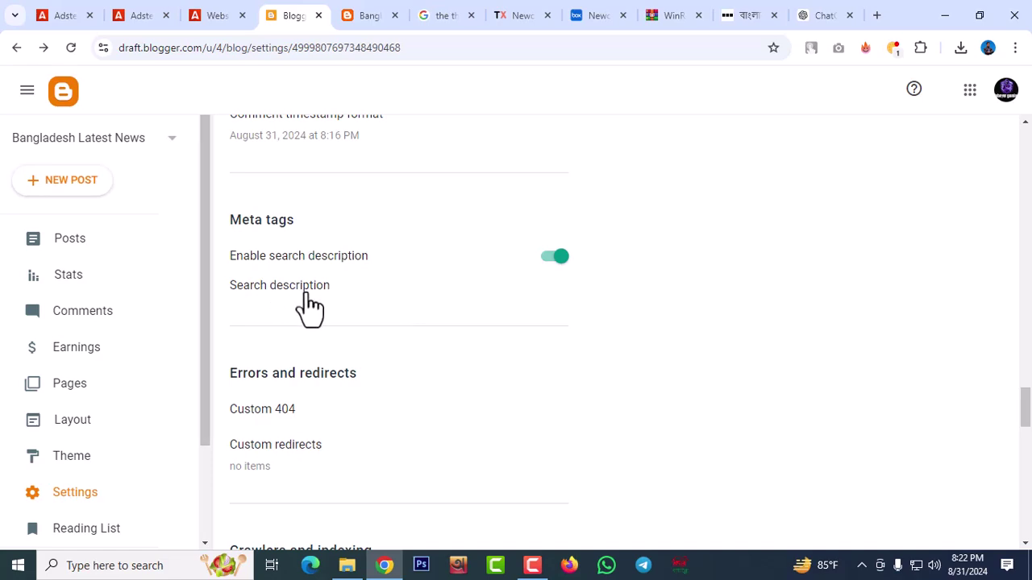
Paste the full 150-character Bengali search description again and attempt saving twice
{"action": "left_click", "coordinate": [300, 297]}
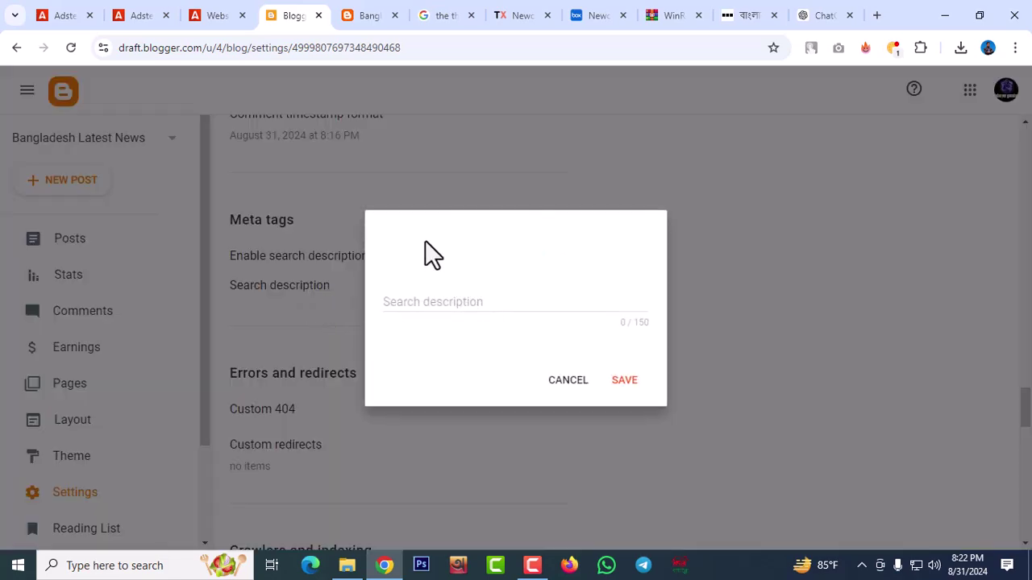
{"action": "left_click", "coordinate": [414, 304]}
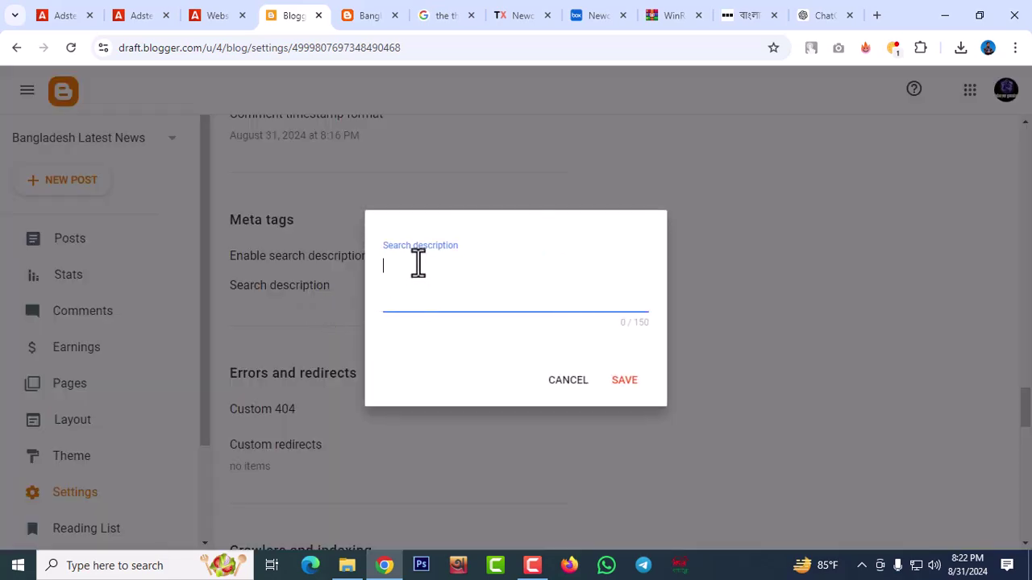
{"action": "key", "text": "ctrl+v"}
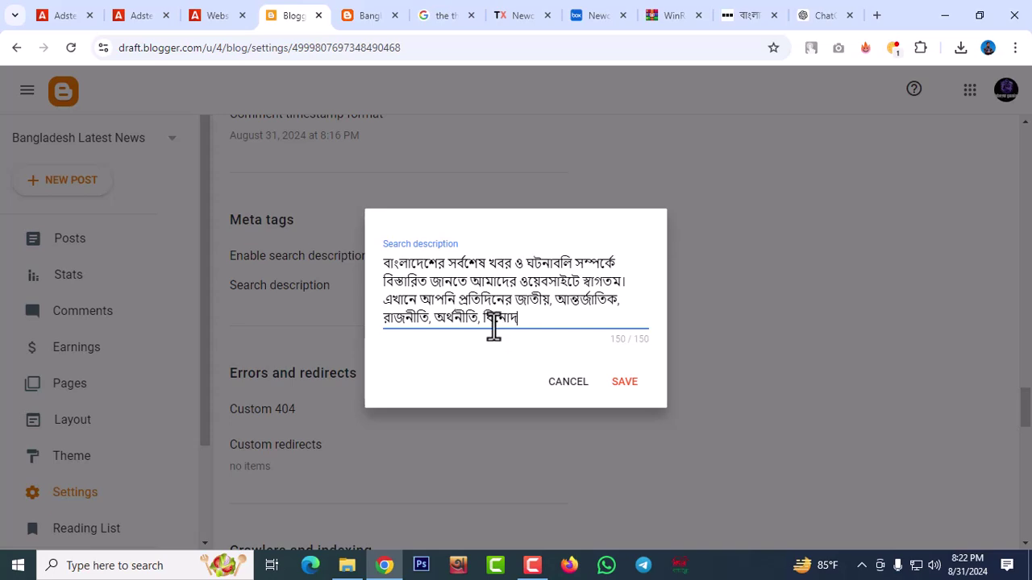
{"action": "left_click", "coordinate": [626, 385]}
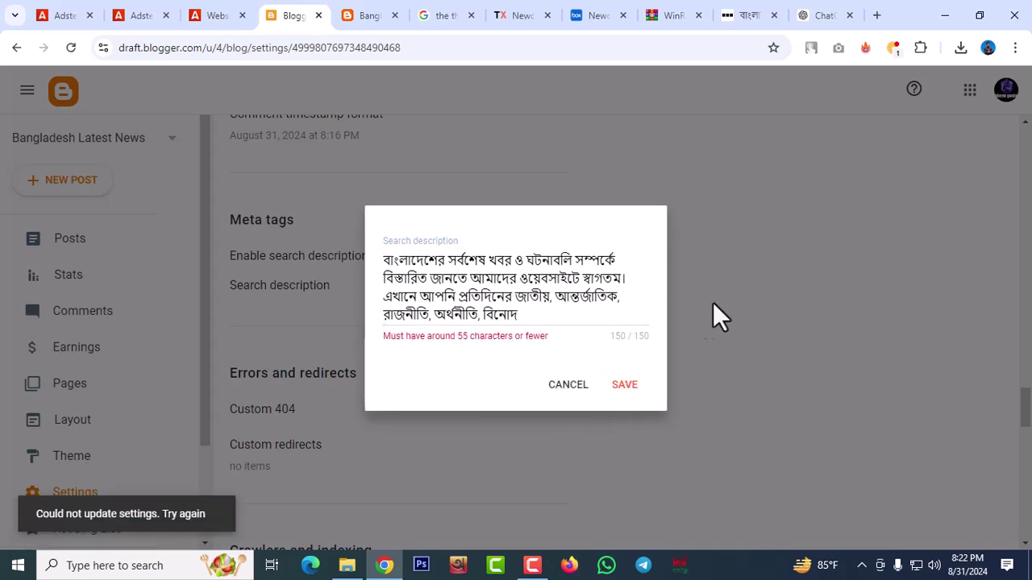
{"action": "left_click", "coordinate": [624, 387]}
Resend the search description prompt without 'in Bengali' and copy the English reply
{"action": "left_click", "coordinate": [819, 19]}
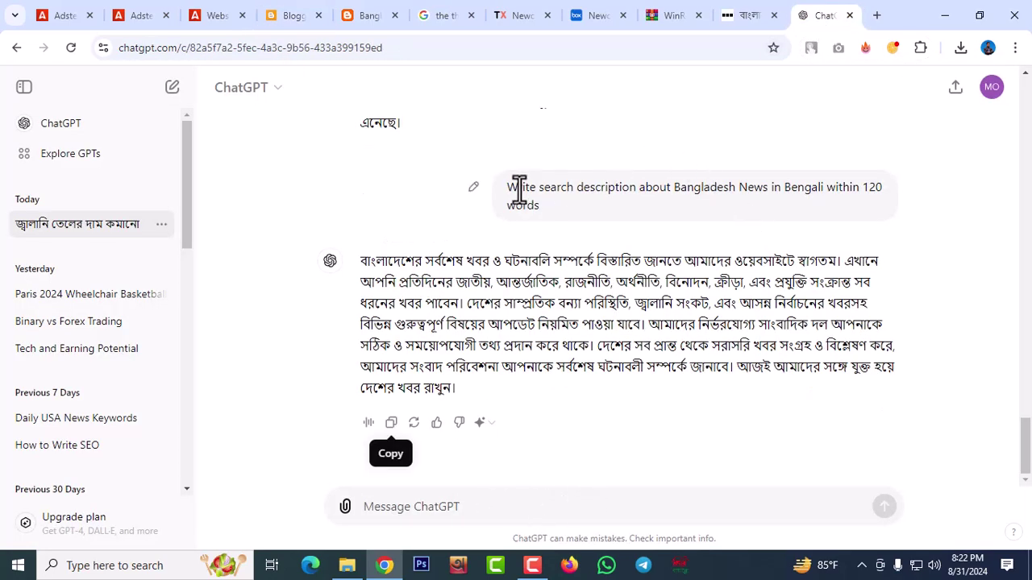
{"action": "left_click_drag", "start_coordinate": [508, 187], "coordinate": [532, 203]}
{"action": "key", "text": "ctrl+c"}
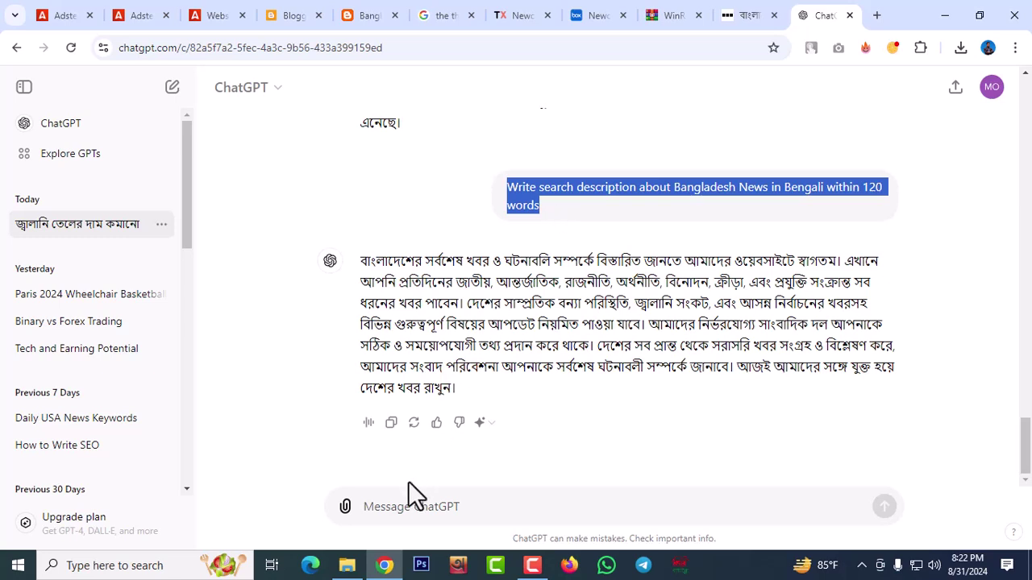
{"action": "left_click", "coordinate": [401, 506]}
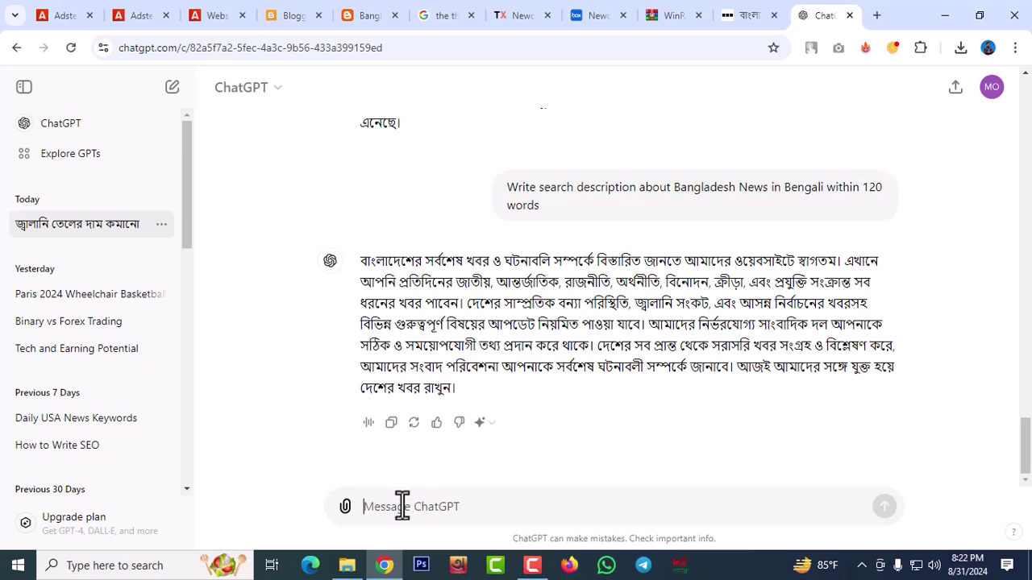
{"action": "key", "text": "ctrl+v"}
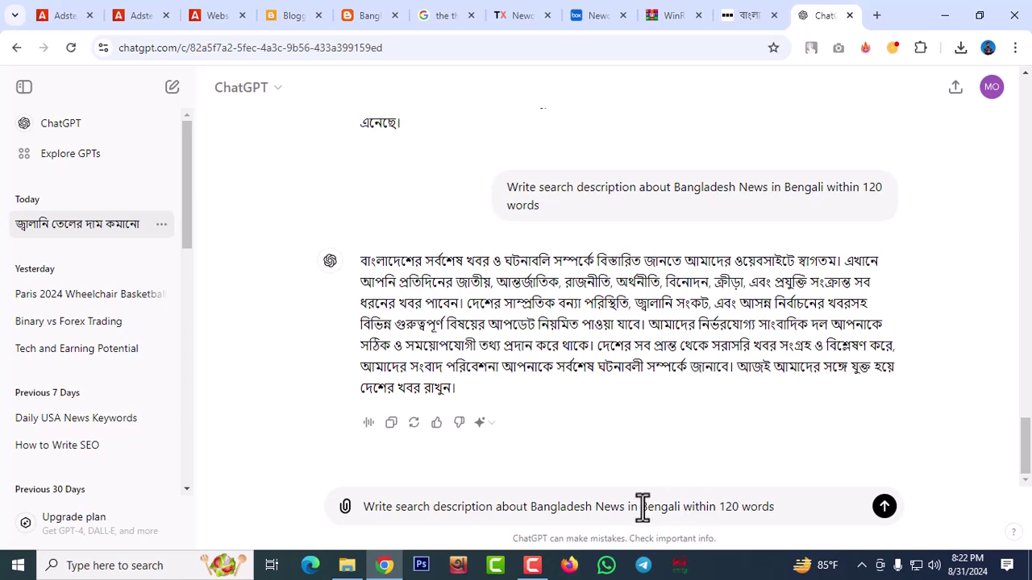
{"action": "left_click_drag", "start_coordinate": [624, 507], "coordinate": [685, 508]}
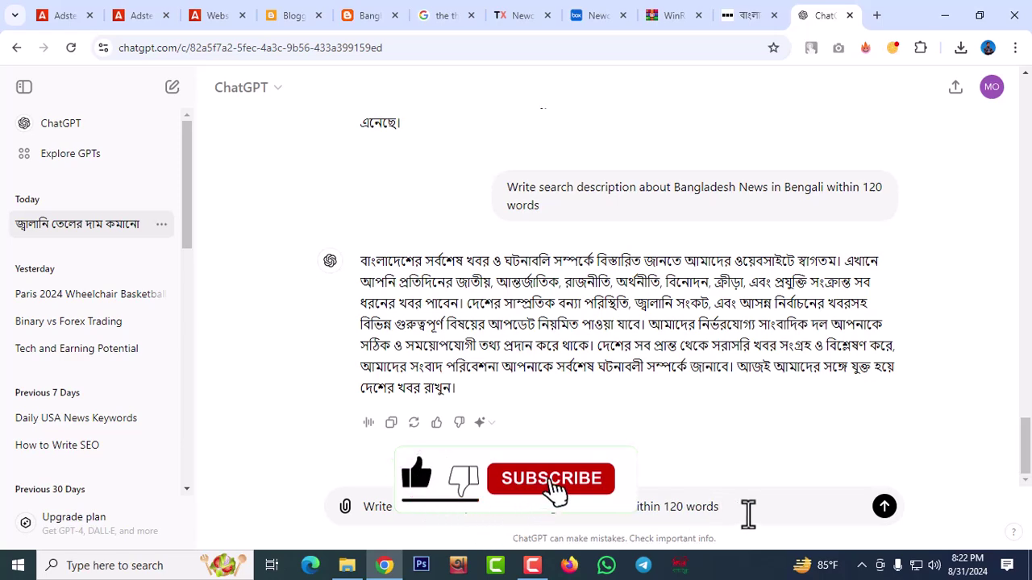
{"action": "key", "text": "Return"}
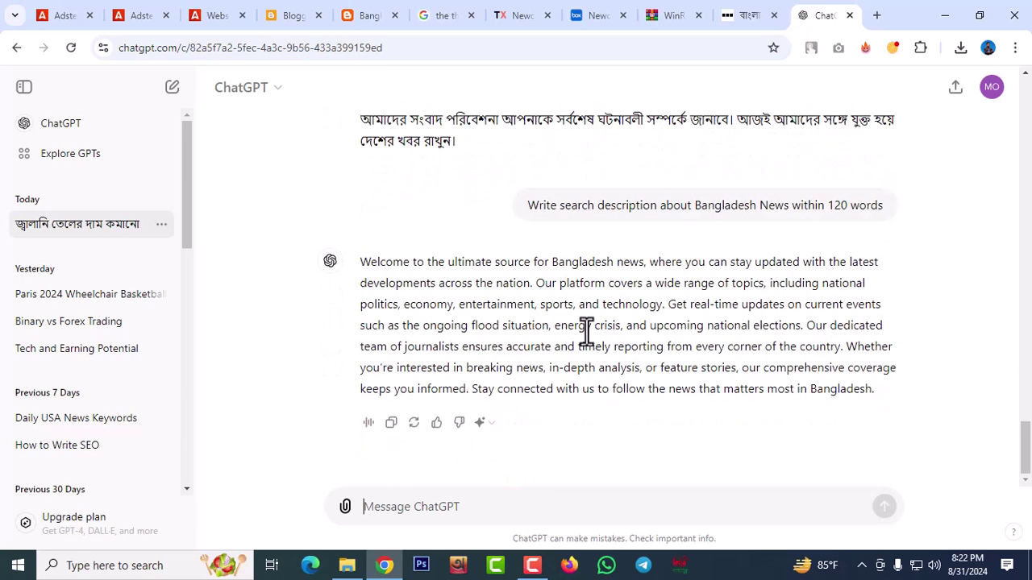
{"action": "left_click", "coordinate": [392, 425]}
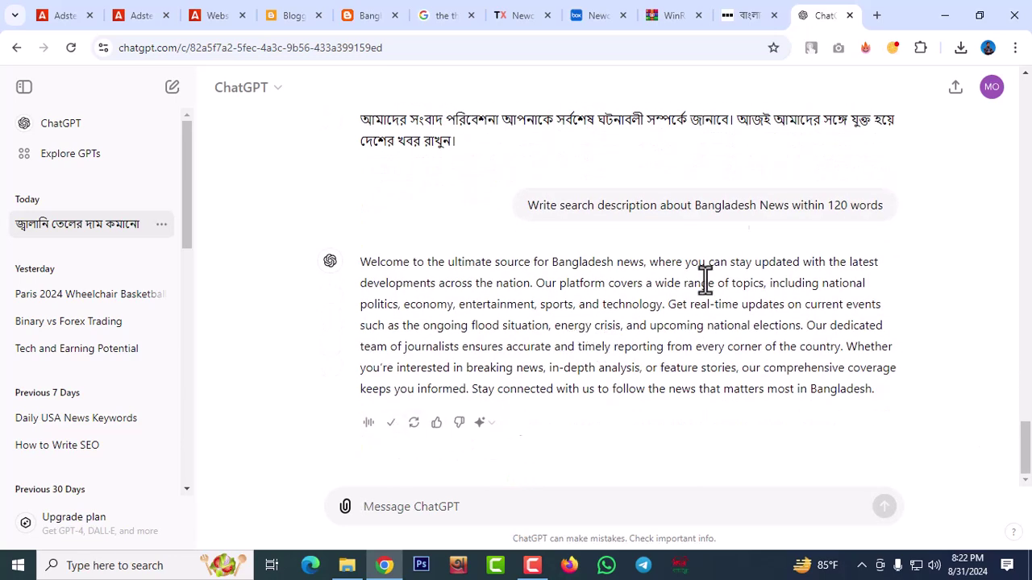
Replace the Bengali search description with the English text and save it
{"action": "left_click", "coordinate": [300, 21]}
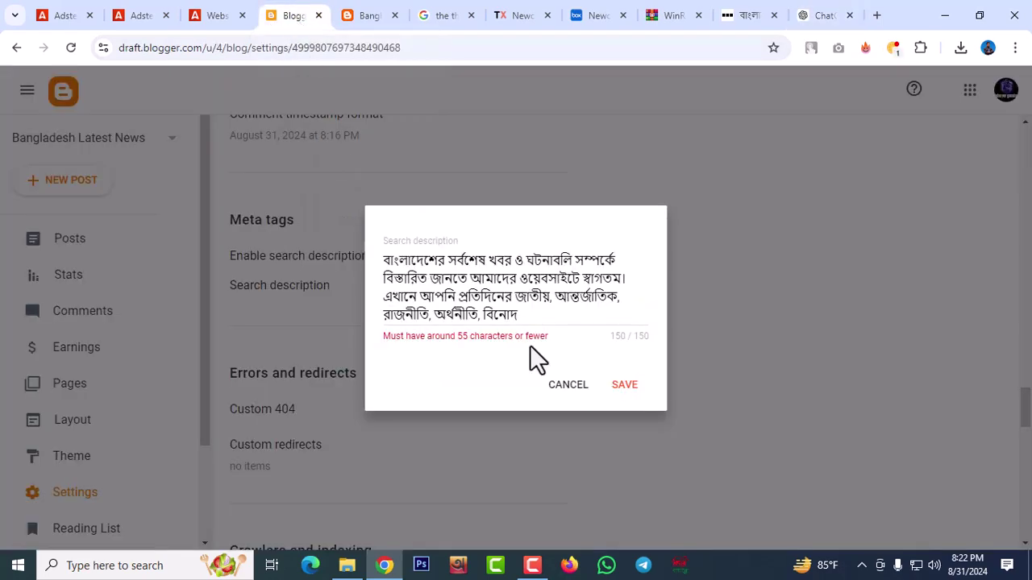
{"action": "left_click_drag", "start_coordinate": [521, 315], "coordinate": [285, 207]}
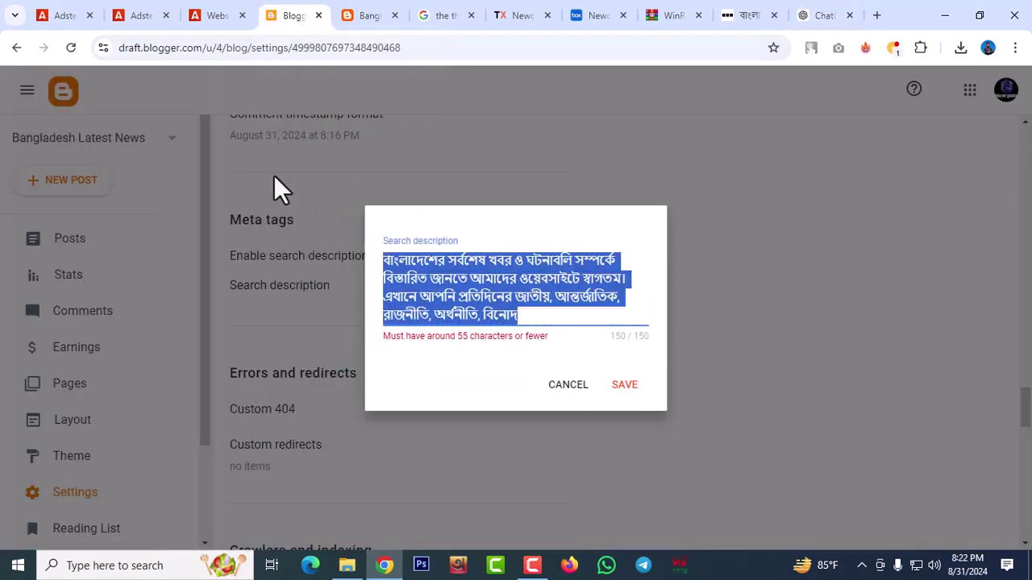
{"action": "key", "text": "ctrl+v"}
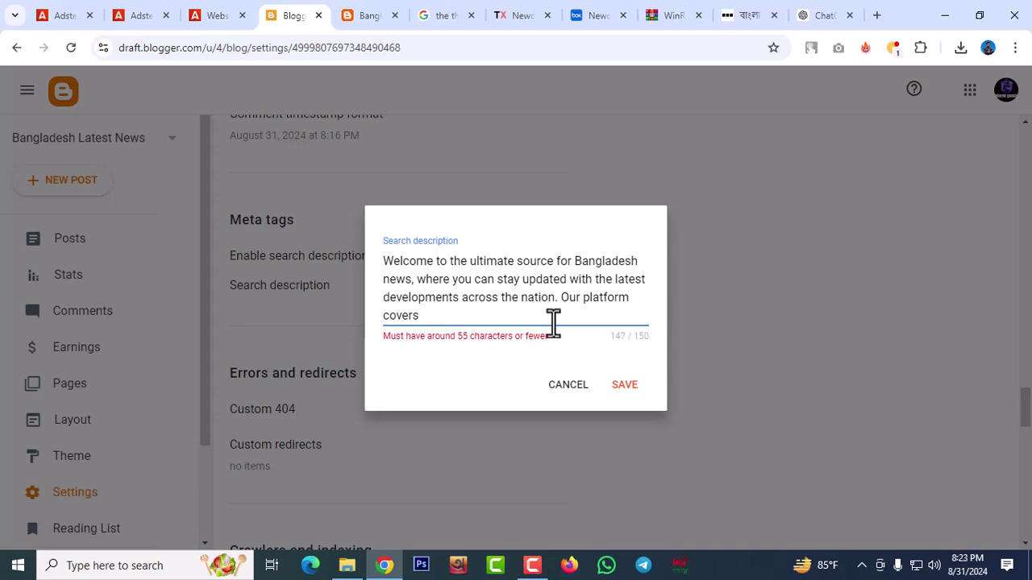
{"action": "left_click", "coordinate": [625, 386]}
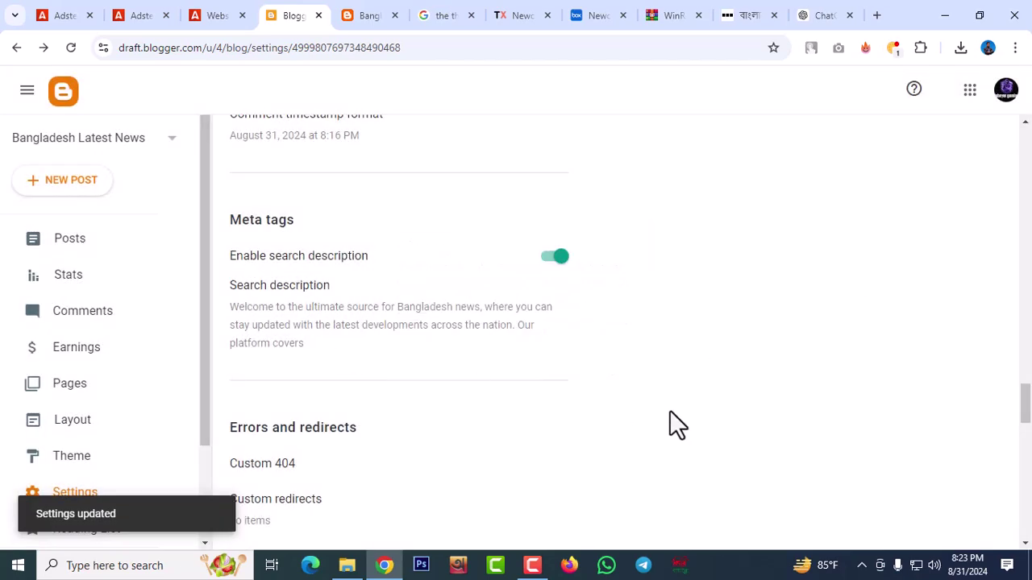
Enable custom robots.txt and open its Custom robots.txt entry
{"action": "scroll", "coordinate": [383, 330], "scroll_direction": "down", "scroll_amount": 2}
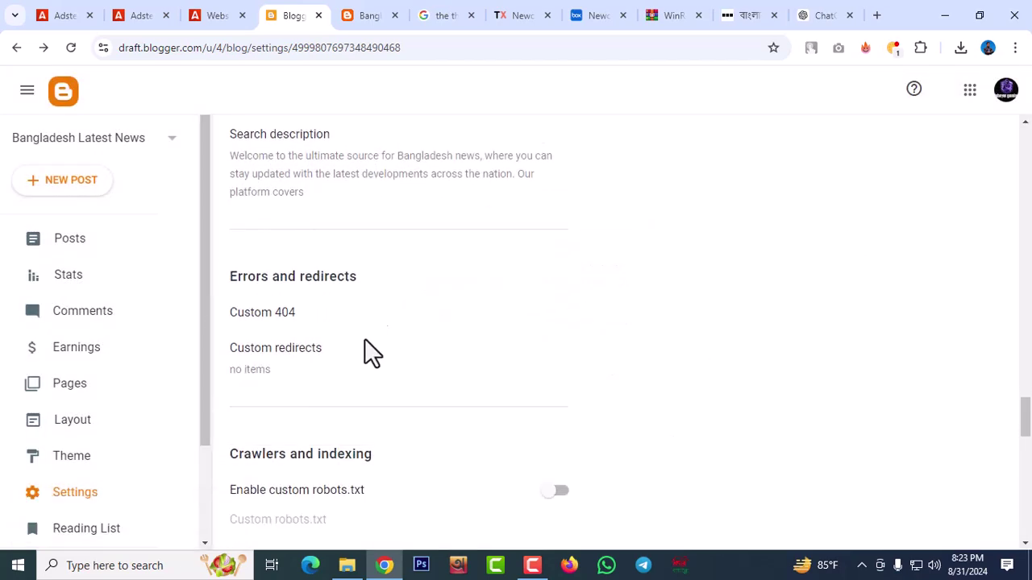
{"action": "scroll", "coordinate": [367, 319], "scroll_direction": "down", "scroll_amount": 3}
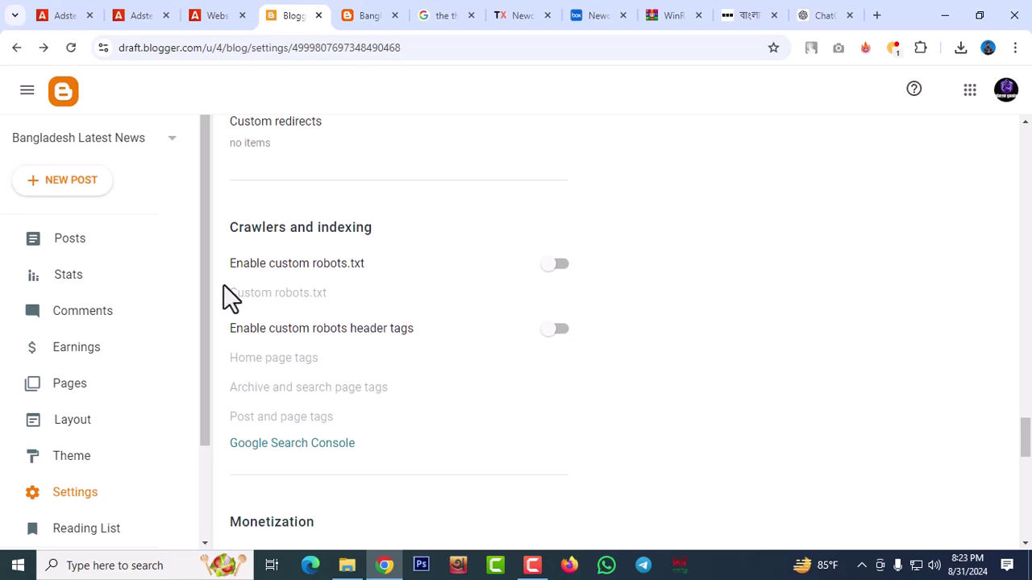
{"action": "left_click", "coordinate": [556, 266]}
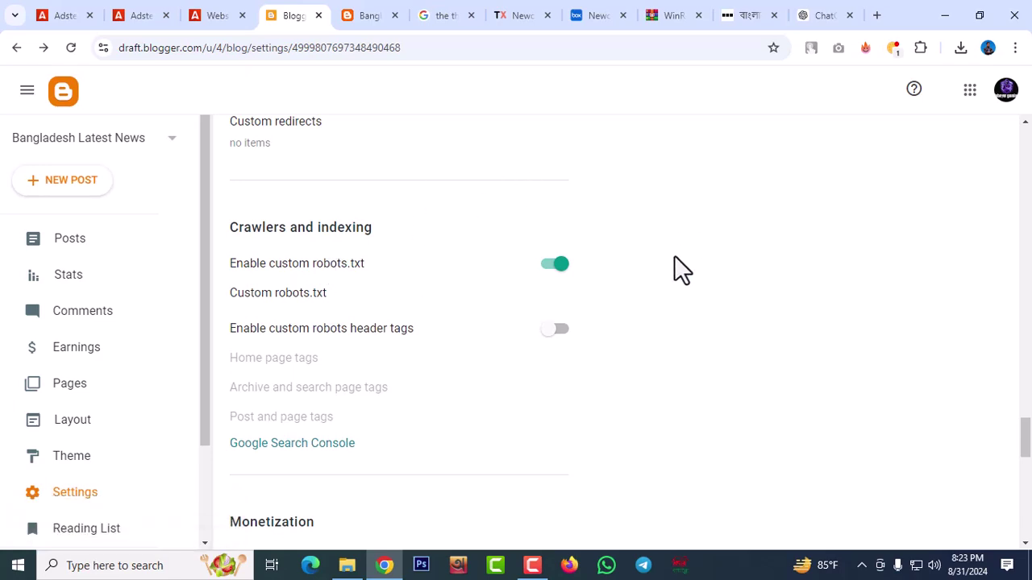
{"action": "scroll", "coordinate": [556, 355], "scroll_direction": "up", "scroll_amount": 3}
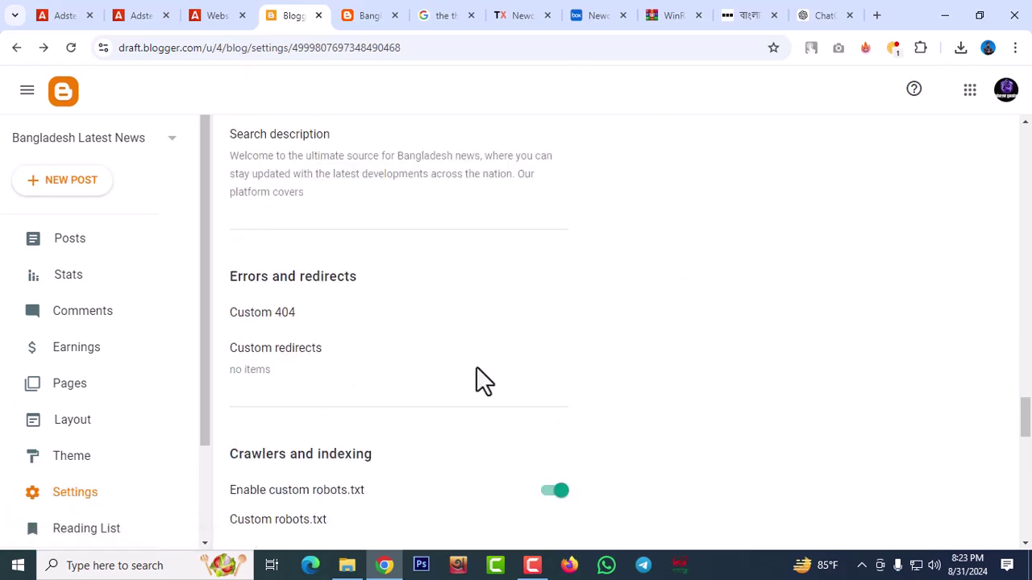
{"action": "scroll", "coordinate": [480, 379], "scroll_direction": "down", "scroll_amount": 3}
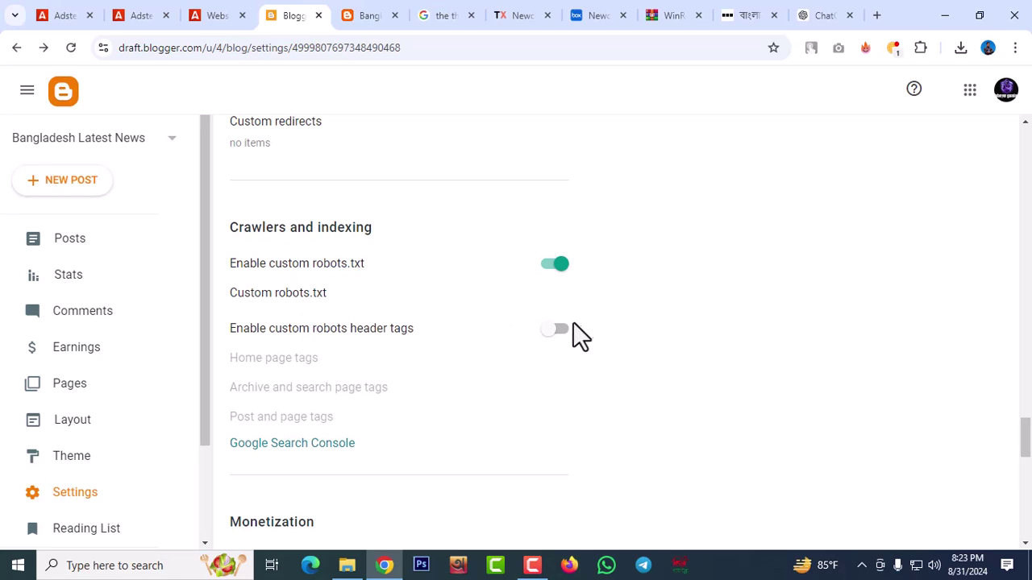
{"action": "left_click", "coordinate": [288, 295]}
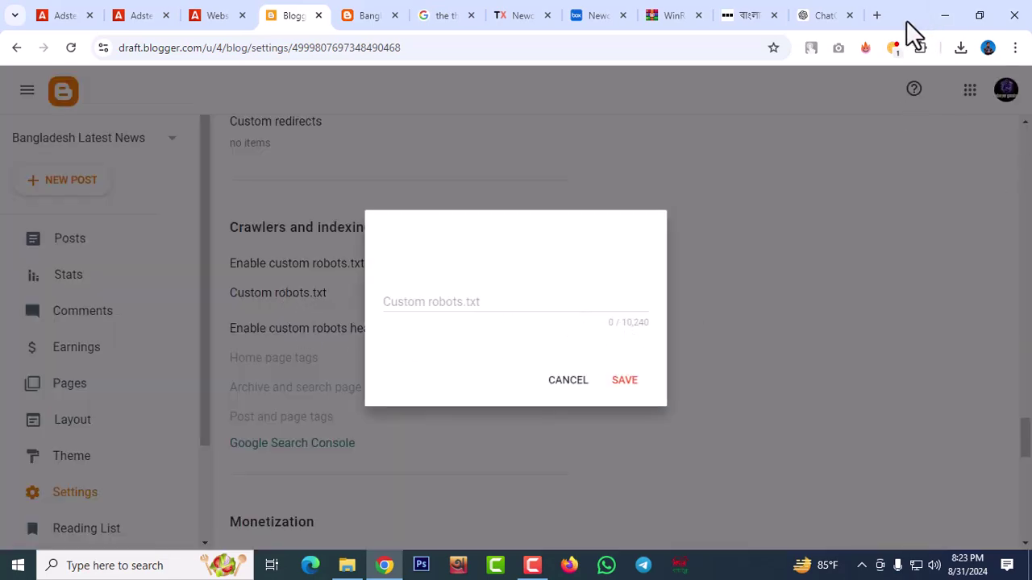
Search Google for a blogger custom txt generator and open the BlogEarns generator
{"action": "left_click", "coordinate": [875, 16]}
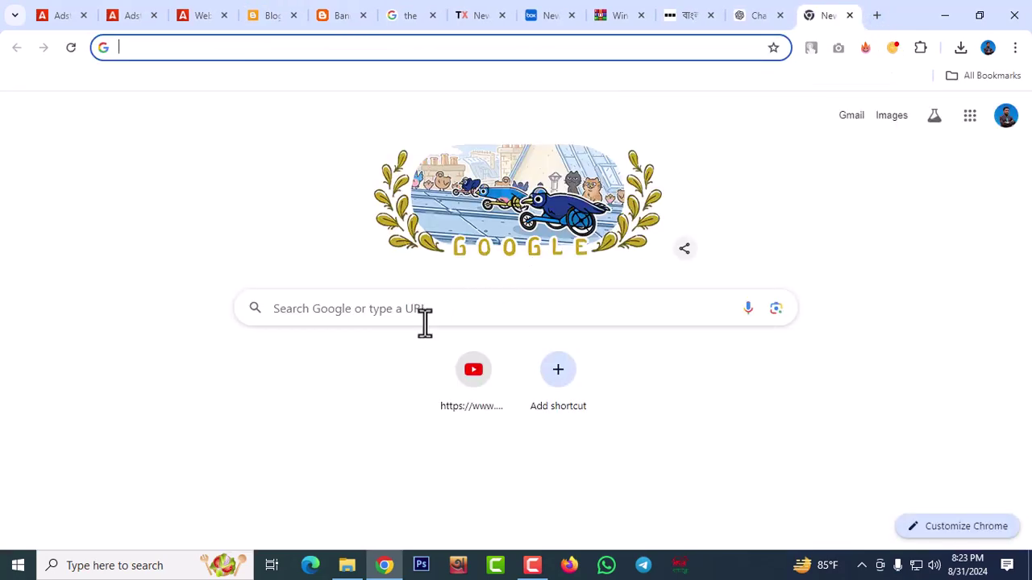
{"action": "left_click", "coordinate": [437, 311]}
{"action": "type", "text": "Bl"}
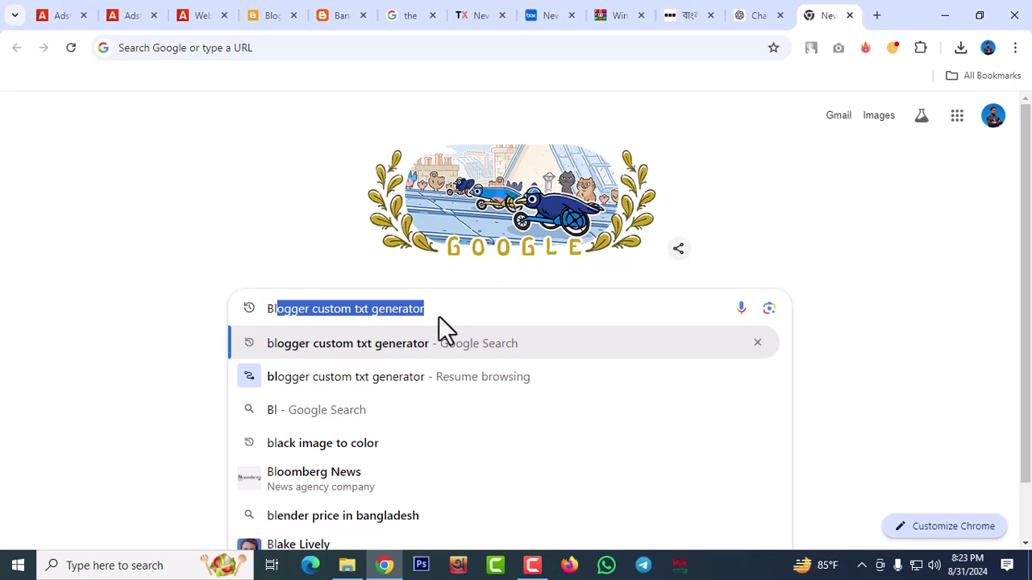
{"action": "key", "text": "Return"}
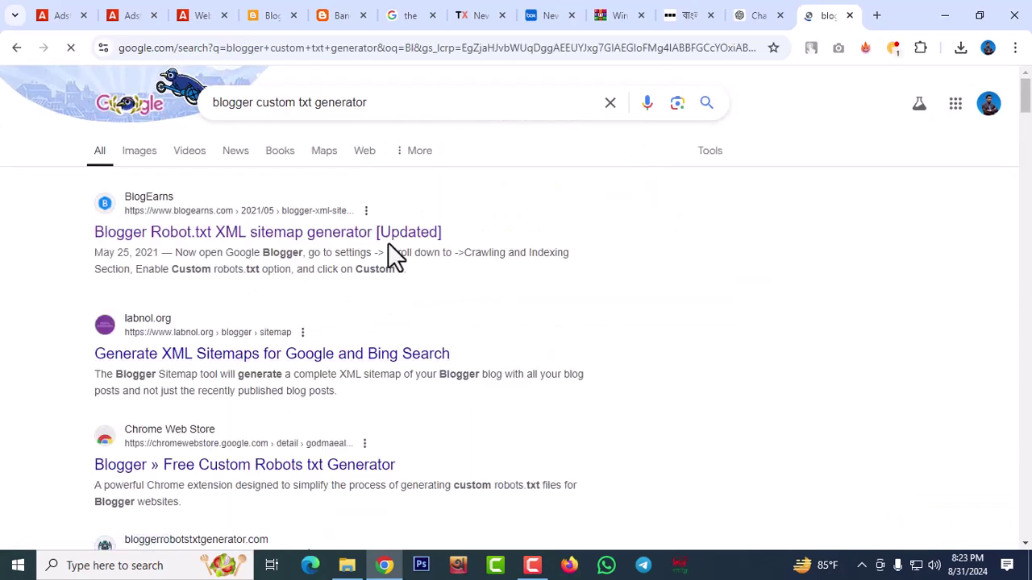
{"action": "left_click", "coordinate": [379, 235]}
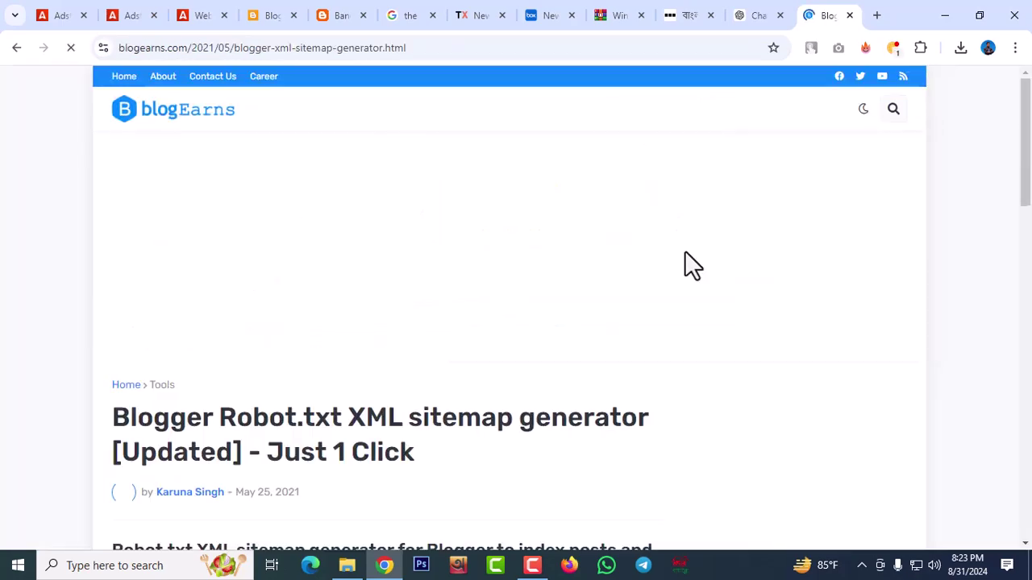
{"action": "scroll", "coordinate": [336, 332], "scroll_direction": "down", "scroll_amount": 5}
{"action": "scroll", "coordinate": [336, 331], "scroll_direction": "up", "scroll_amount": 3}
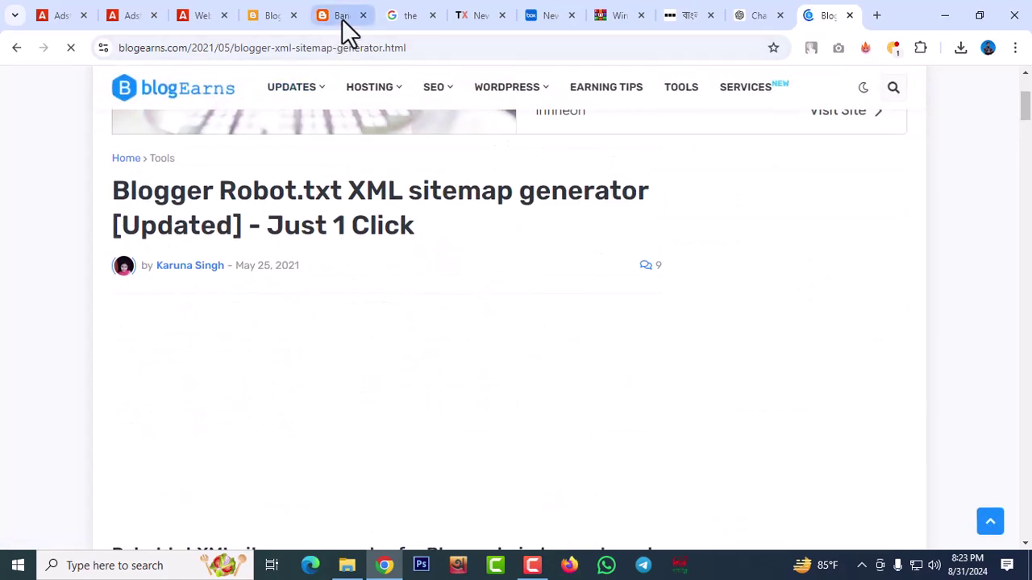
Copy the live blog's web address and return to the BlogEarns generator article
{"action": "left_click", "coordinate": [342, 23]}
{"action": "right_click", "coordinate": [330, 56]}
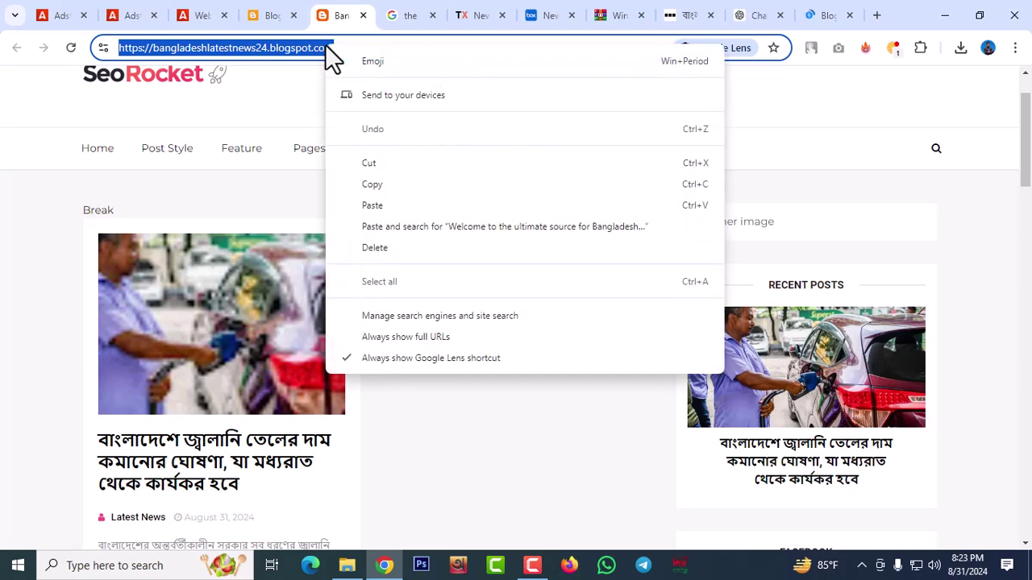
{"action": "left_click", "coordinate": [377, 188]}
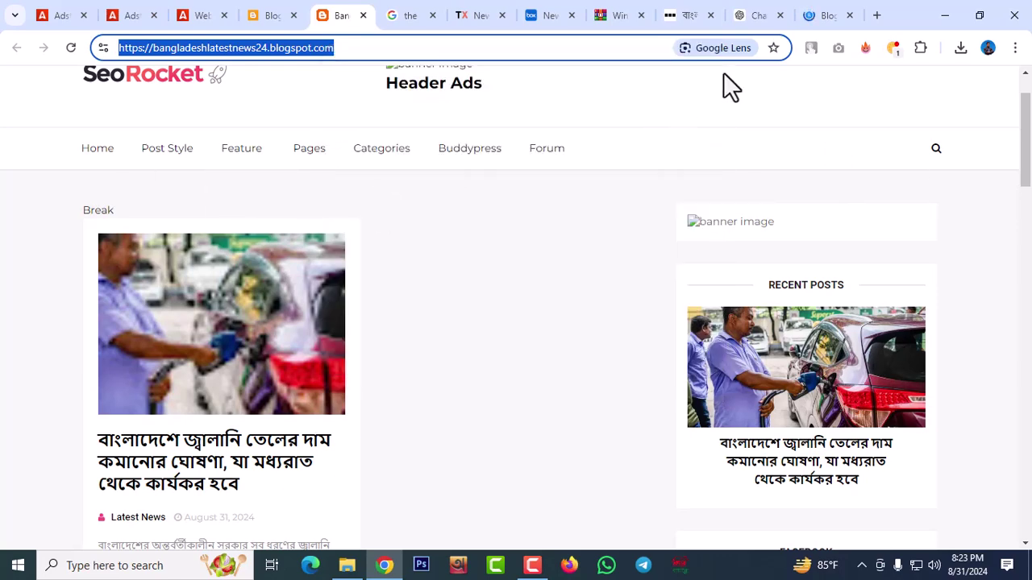
{"action": "left_click", "coordinate": [823, 19]}
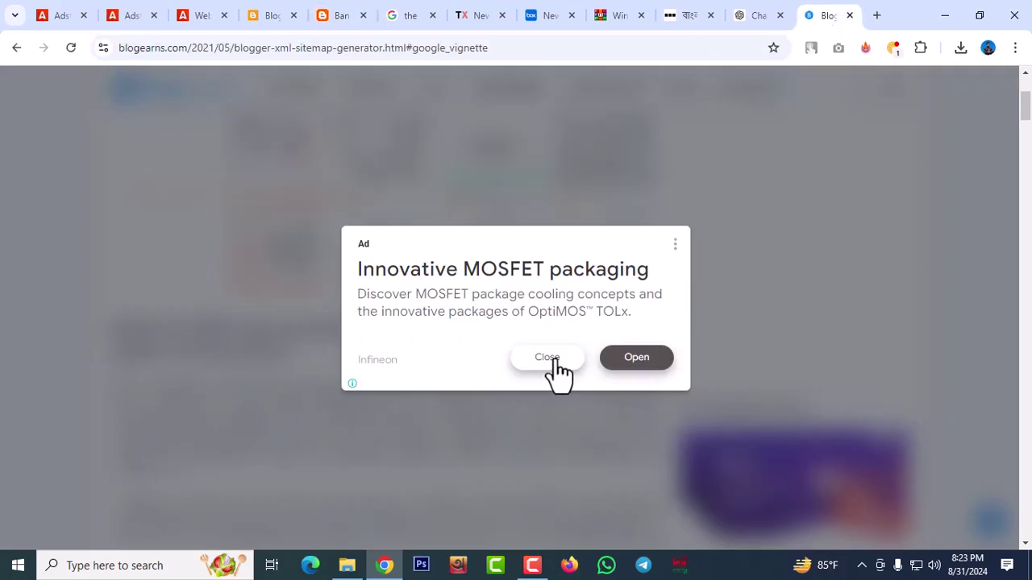
{"action": "left_click", "coordinate": [628, 358]}
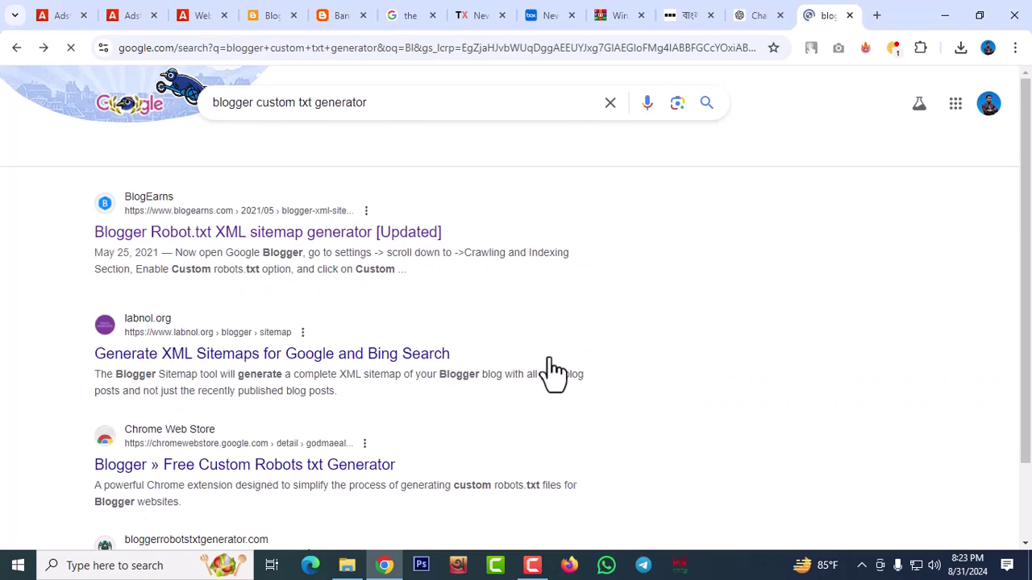
{"action": "left_click", "coordinate": [263, 235]}
{"action": "scroll", "coordinate": [290, 334], "scroll_direction": "down", "scroll_amount": 4}
{"action": "scroll", "coordinate": [285, 319], "scroll_direction": "down", "scroll_amount": 9}
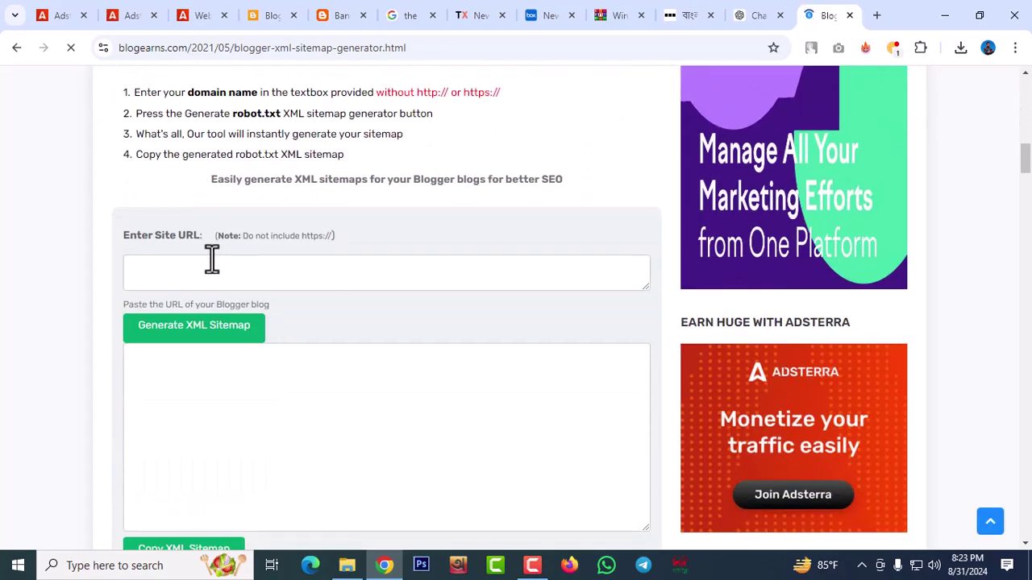
Generate robots.txt for the bangladeshlatestnews24.blogspot.com address and copy the result
{"action": "left_click", "coordinate": [211, 260]}
{"action": "key", "text": "ctrl+v"}
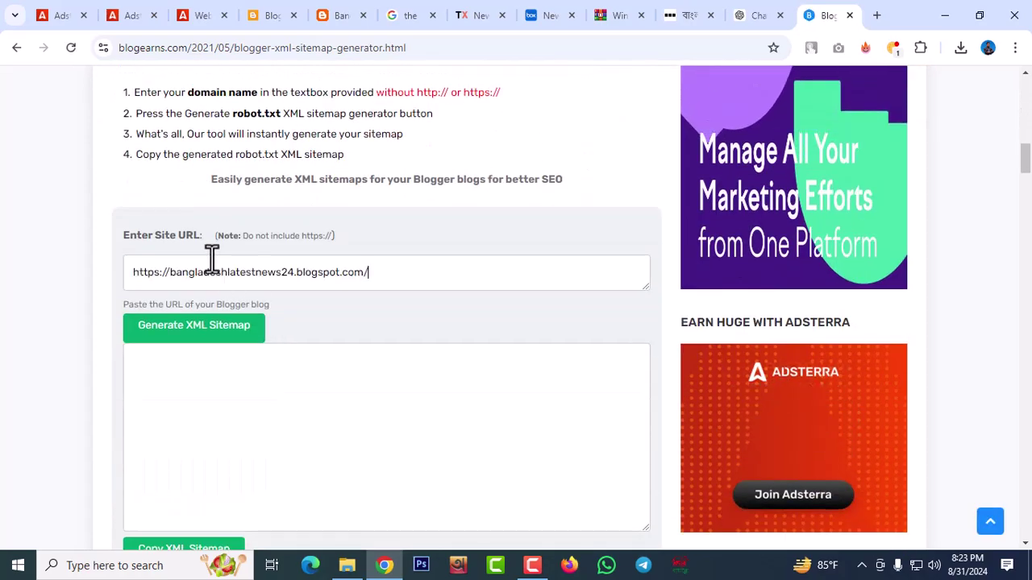
{"action": "left_click", "coordinate": [182, 330]}
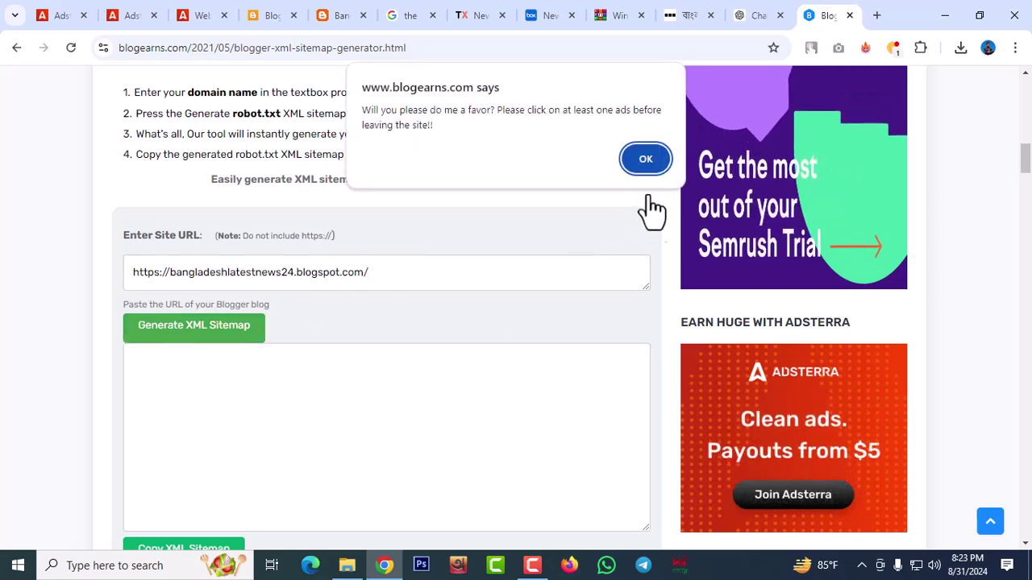
{"action": "left_click", "coordinate": [639, 161]}
{"action": "scroll", "coordinate": [237, 419], "scroll_direction": "down", "scroll_amount": 2}
{"action": "scroll", "coordinate": [238, 419], "scroll_direction": "down", "scroll_amount": 1}
{"action": "left_click", "coordinate": [186, 397]}
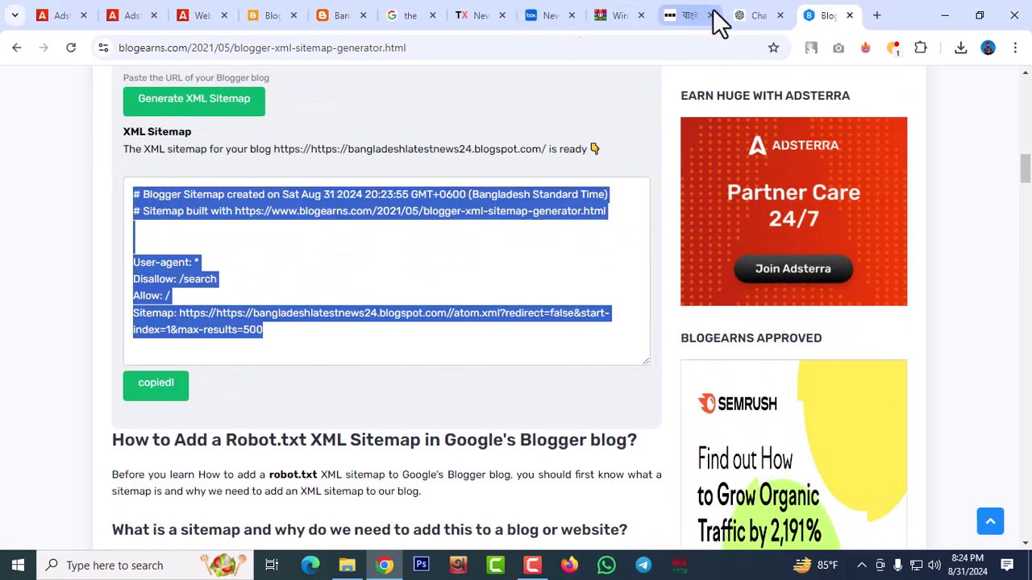
Paste the BlogEarns rules into Custom robots.txt, save, and enable custom robots header tags
{"action": "left_click", "coordinate": [277, 27]}
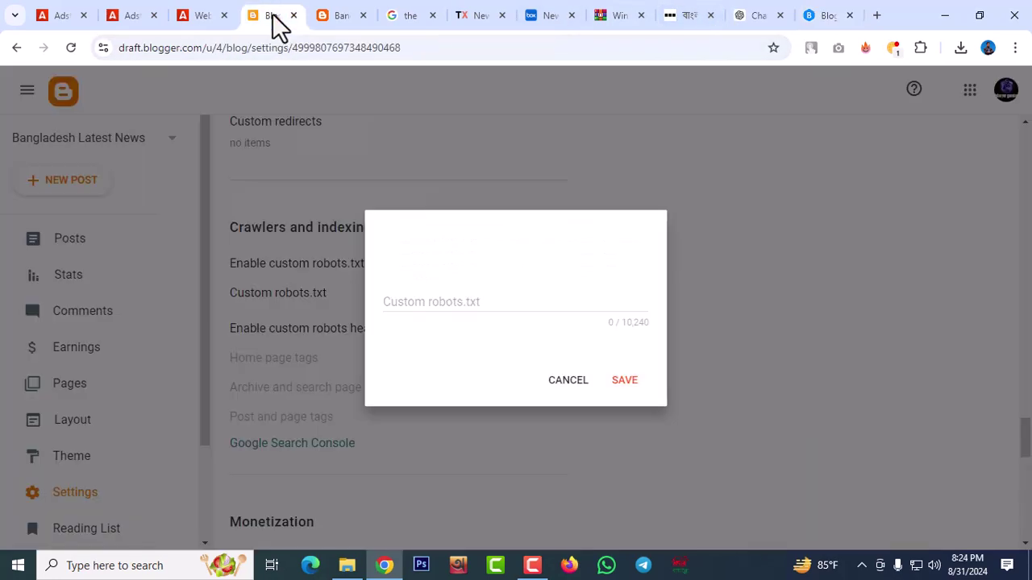
{"action": "left_click", "coordinate": [507, 306]}
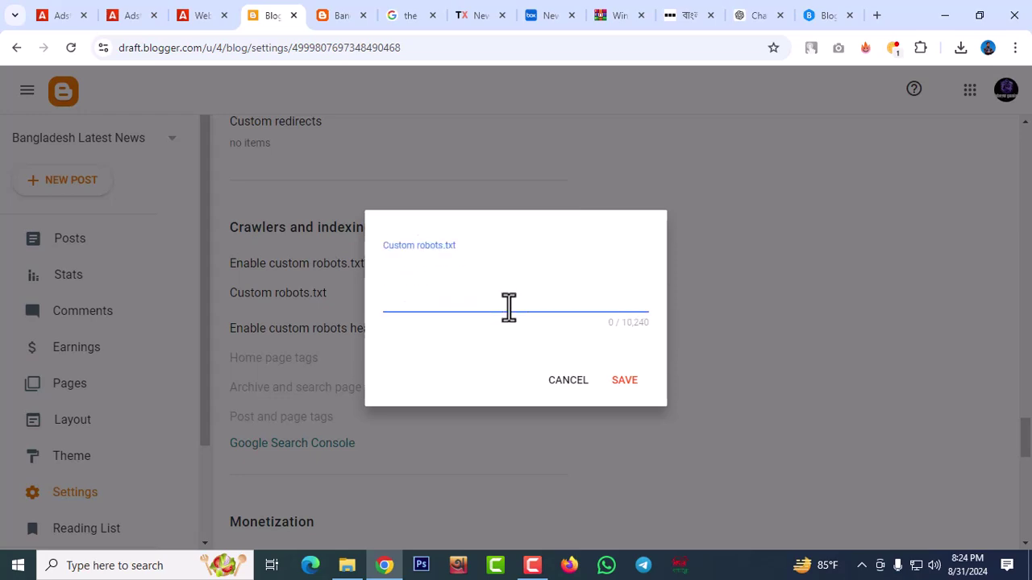
{"action": "key", "text": "ctrl+v"}
{"action": "left_click", "coordinate": [621, 401]}
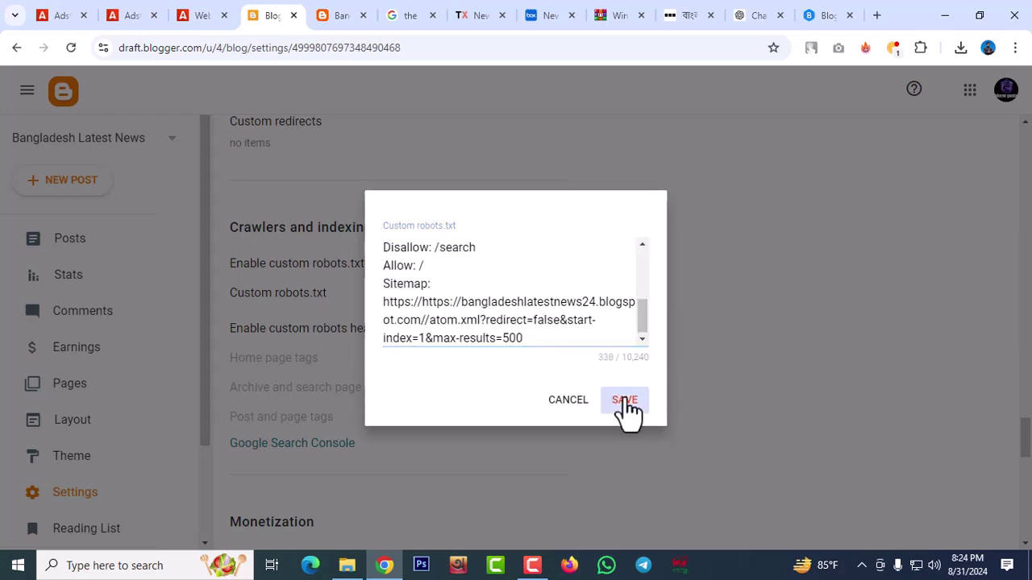
{"action": "scroll", "coordinate": [491, 367], "scroll_direction": "down", "scroll_amount": 2}
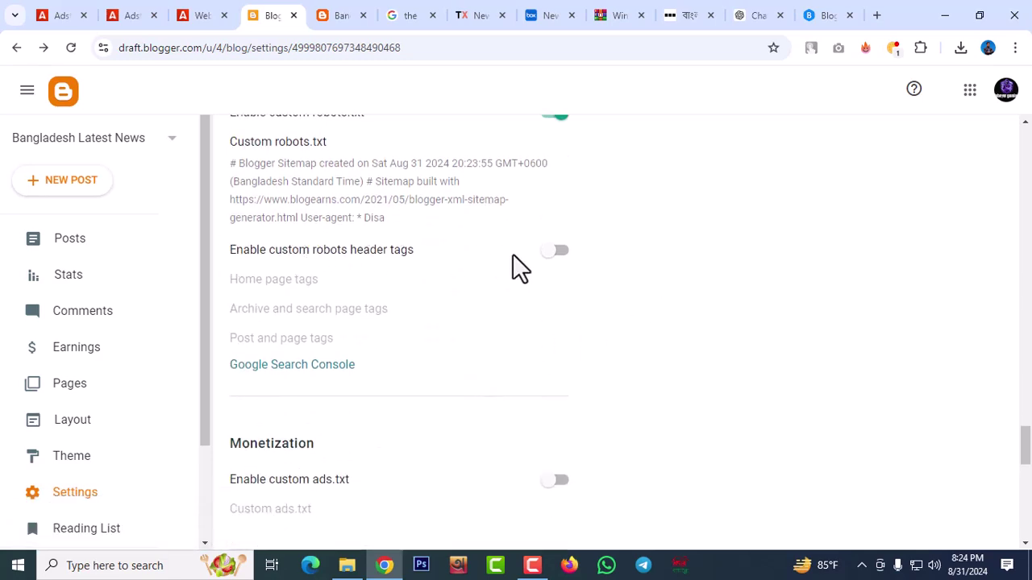
{"action": "left_click", "coordinate": [555, 253]}
{"action": "scroll", "coordinate": [690, 282], "scroll_direction": "down", "scroll_amount": 2}
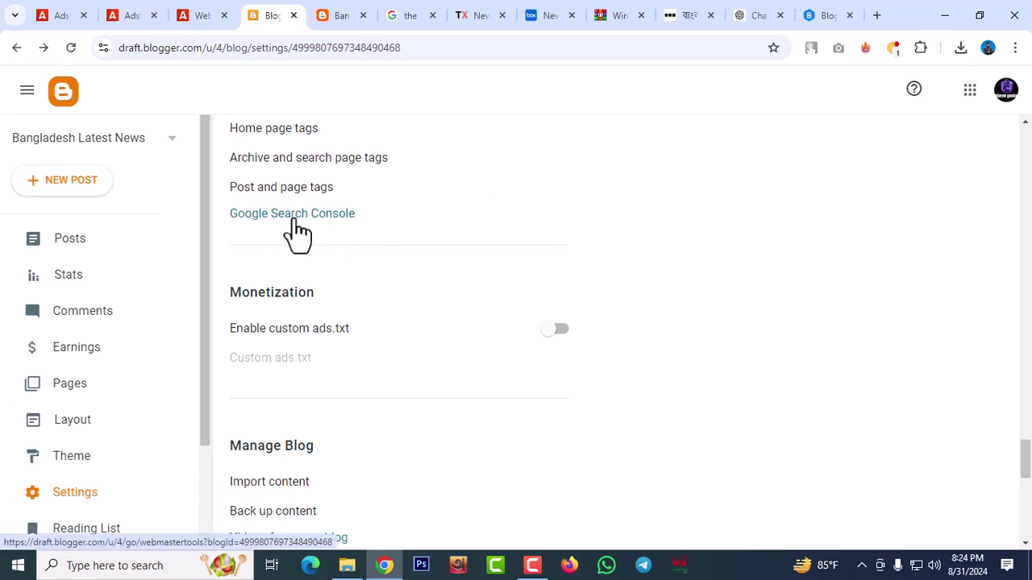
Start a URL-prefix property in Google Search Console by pasting the copied sitemap URL
{"action": "left_click", "coordinate": [292, 215]}
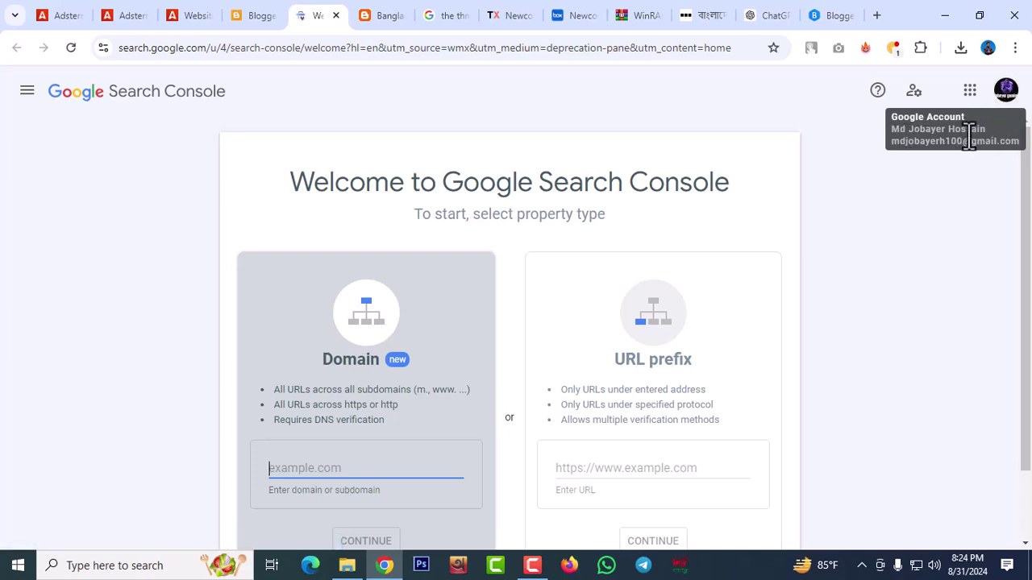
{"action": "left_click_drag", "start_coordinate": [893, 143], "coordinate": [1013, 148]}
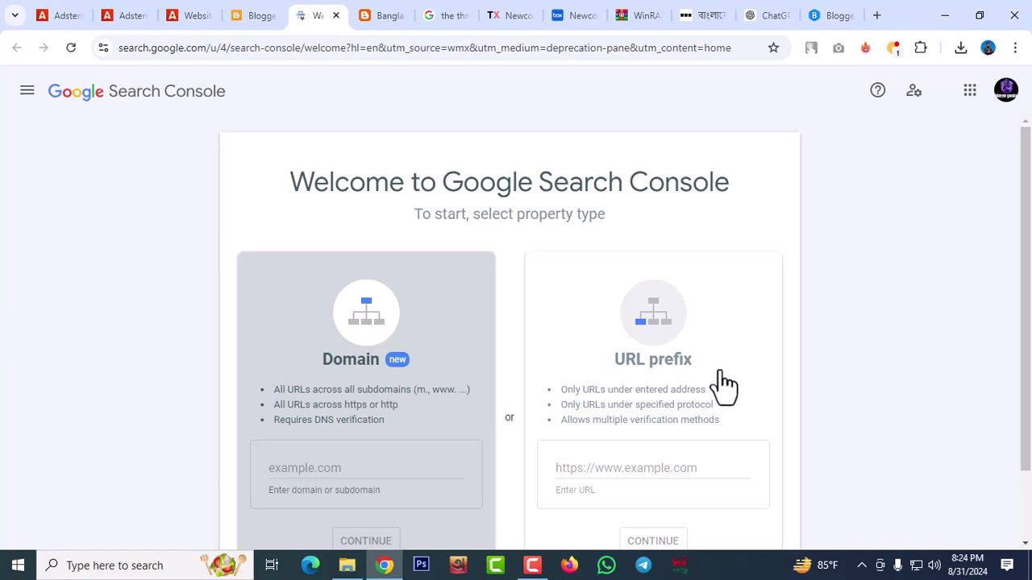
{"action": "left_click", "coordinate": [633, 443]}
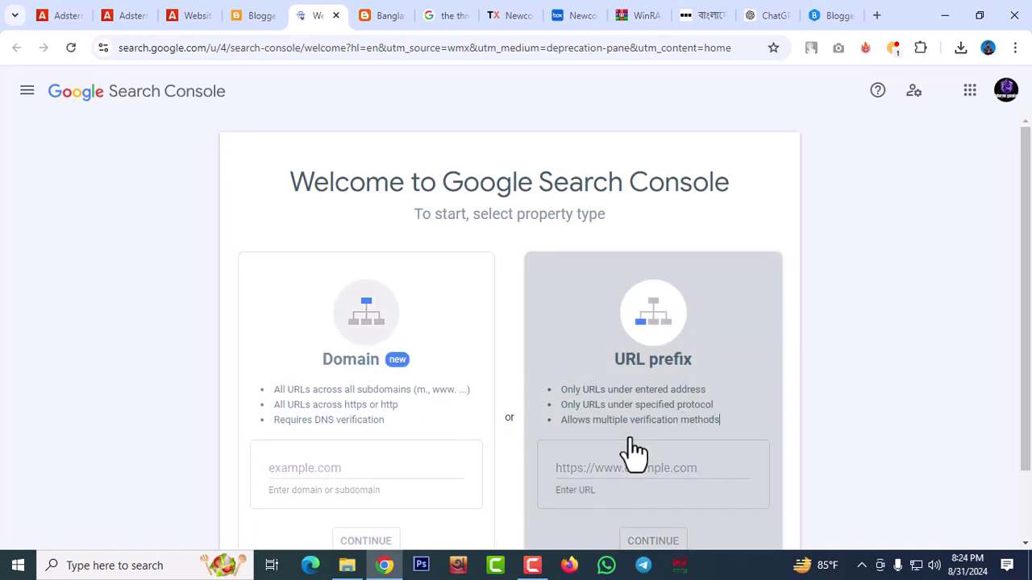
{"action": "left_click", "coordinate": [644, 464]}
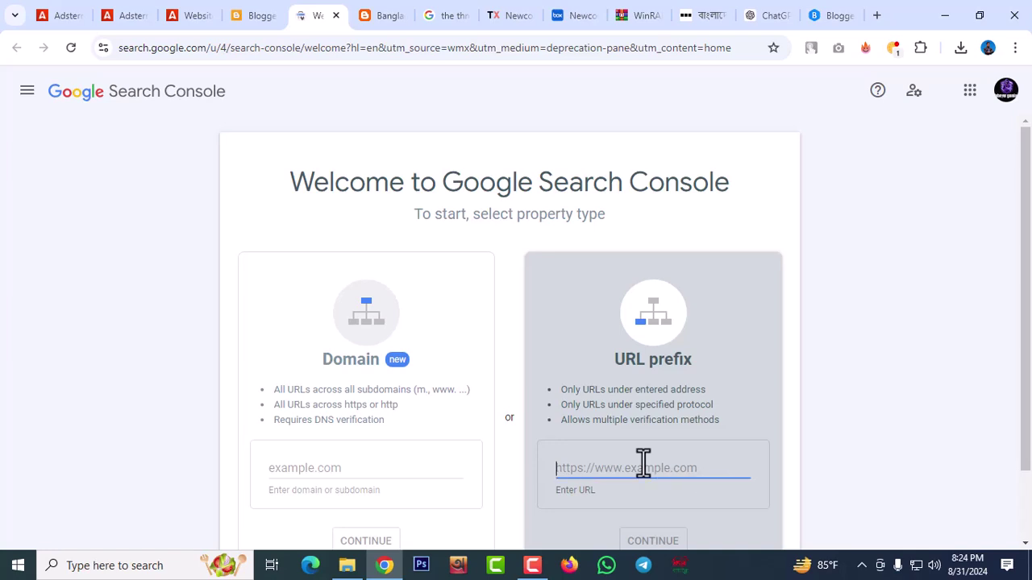
{"action": "key", "text": "ctrl+v"}
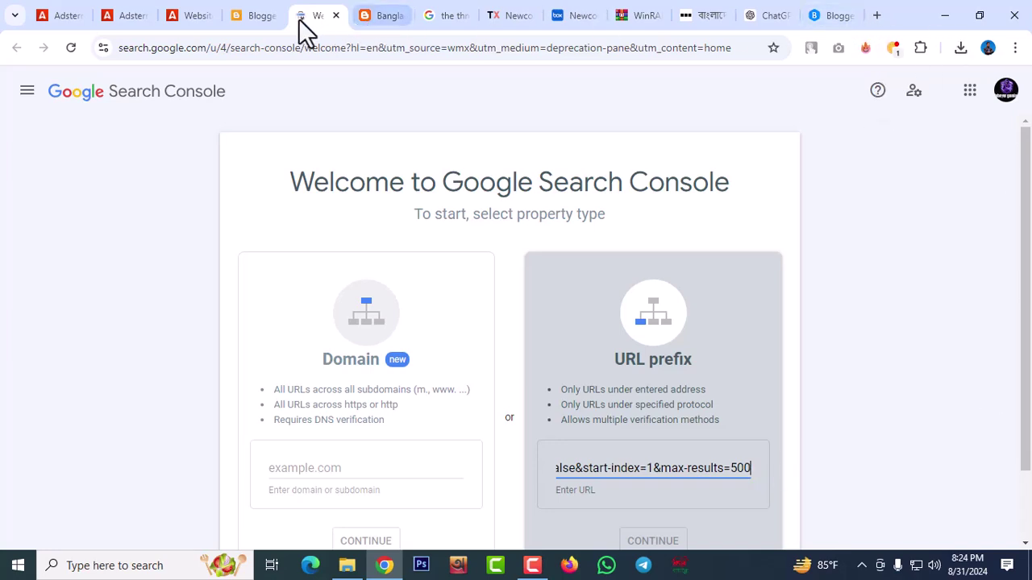
Copy the blog's web address from the live blog tab and return to Search Console
{"action": "left_click", "coordinate": [262, 23]}
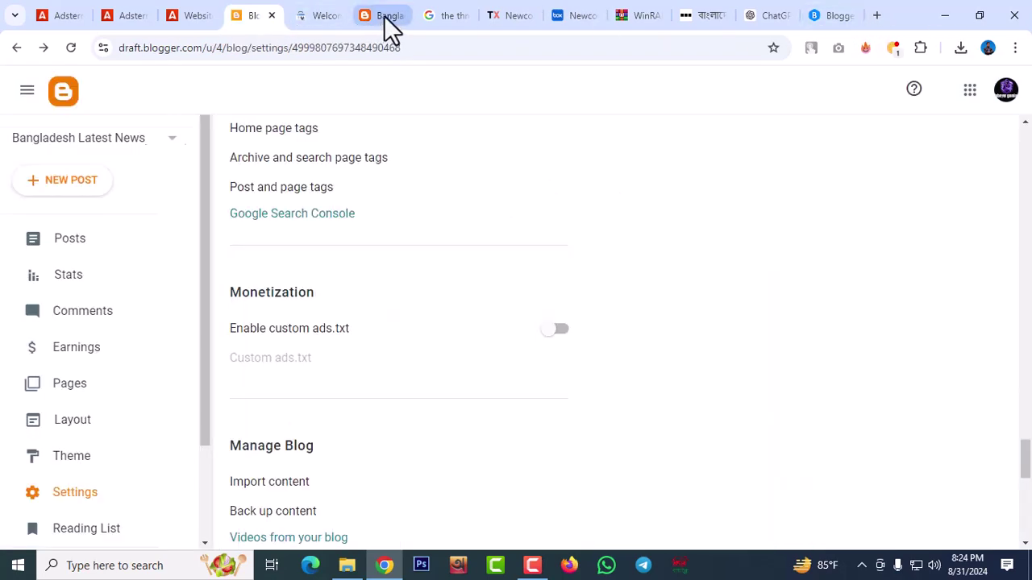
{"action": "left_click", "coordinate": [384, 16]}
{"action": "right_click", "coordinate": [260, 45]}
{"action": "left_click", "coordinate": [301, 183]}
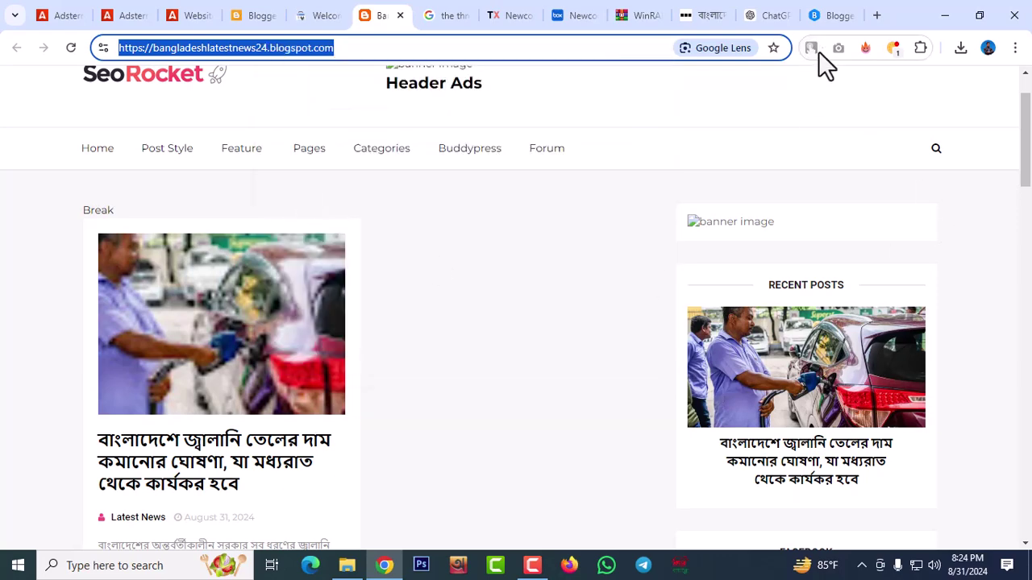
{"action": "left_click", "coordinate": [831, 16]}
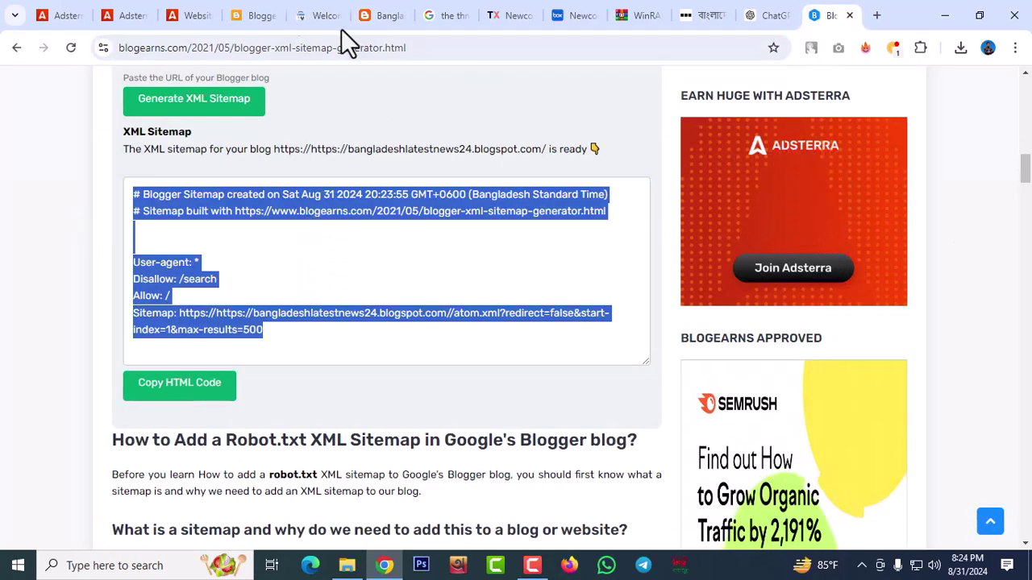
{"action": "left_click", "coordinate": [393, 18]}
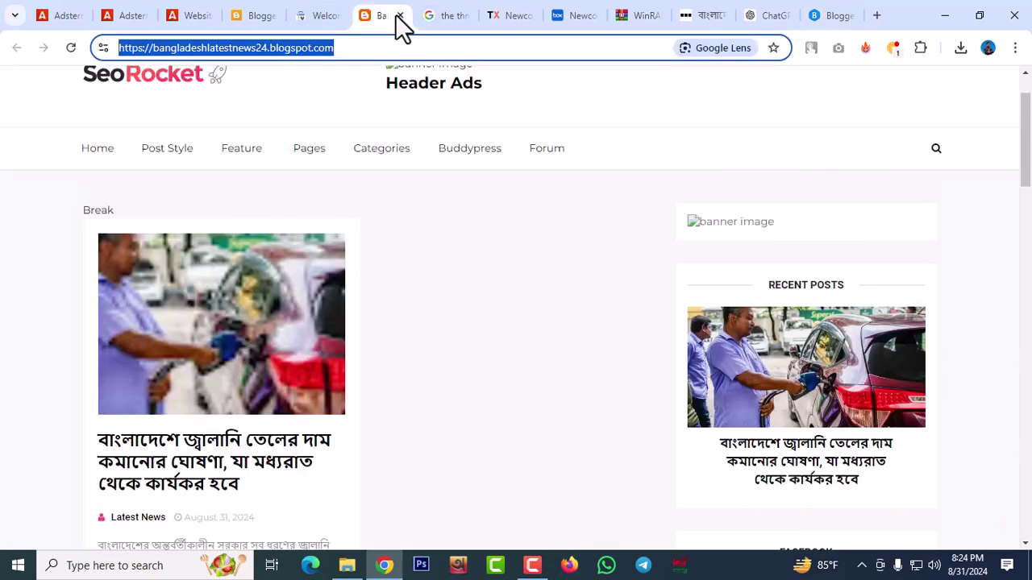
{"action": "left_click", "coordinate": [246, 18]}
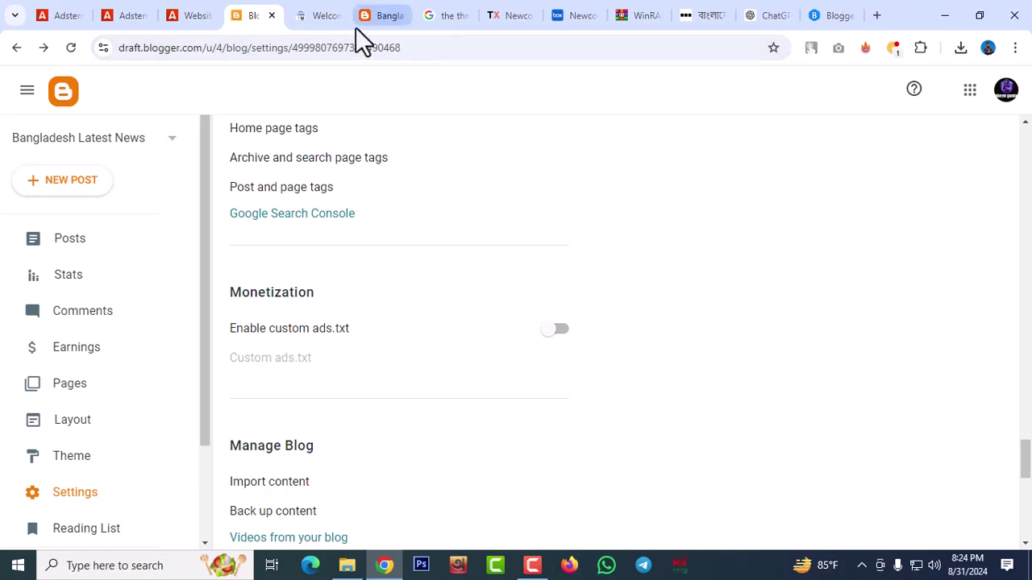
{"action": "left_click", "coordinate": [327, 18]}
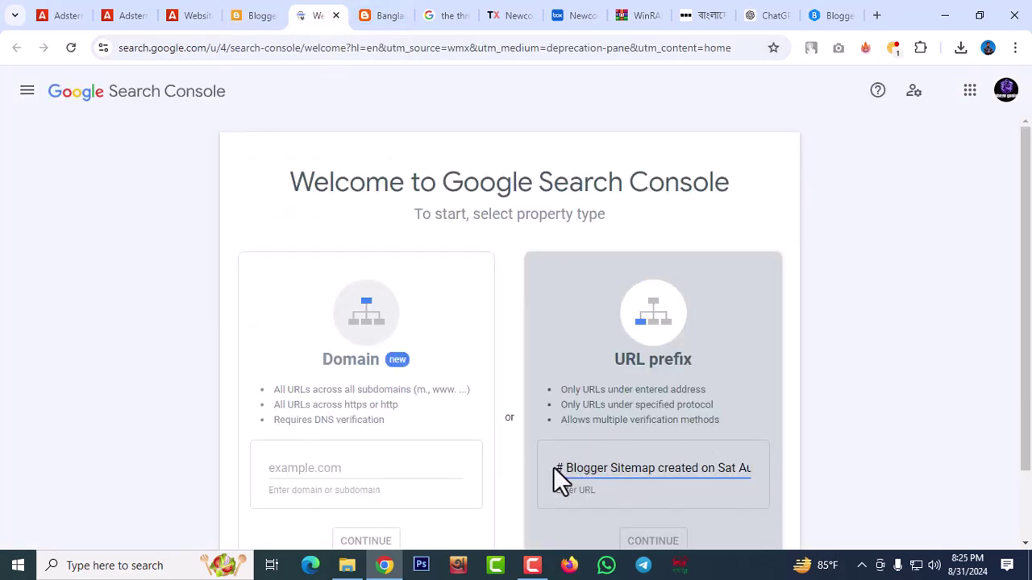
{"action": "left_click_drag", "start_coordinate": [556, 467], "coordinate": [1030, 507]}
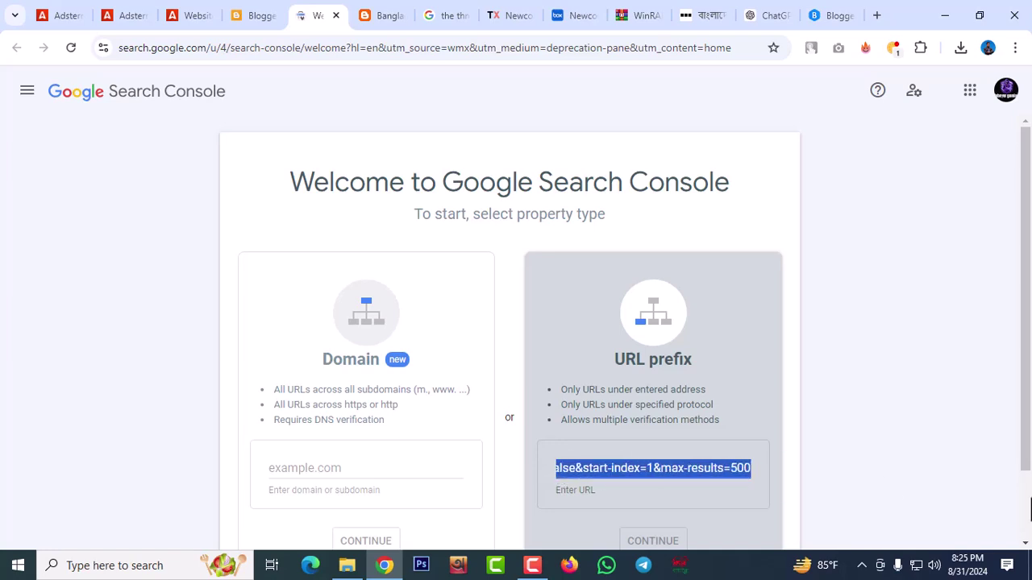
{"action": "key", "text": "BackSpace"}
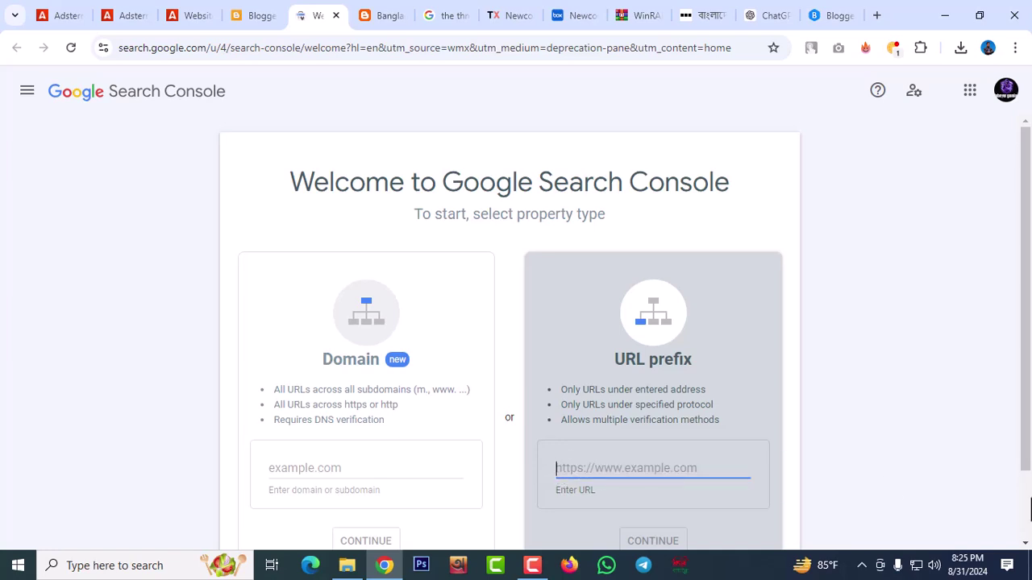
{"action": "key", "text": "ctrl+v"}
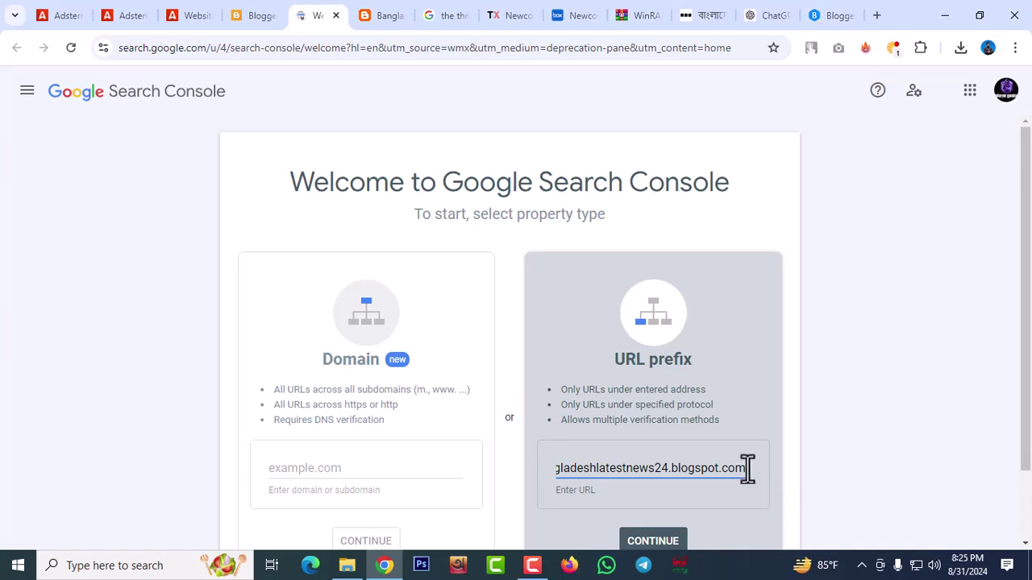
{"action": "left_click_drag", "start_coordinate": [730, 468], "coordinate": [516, 472]}
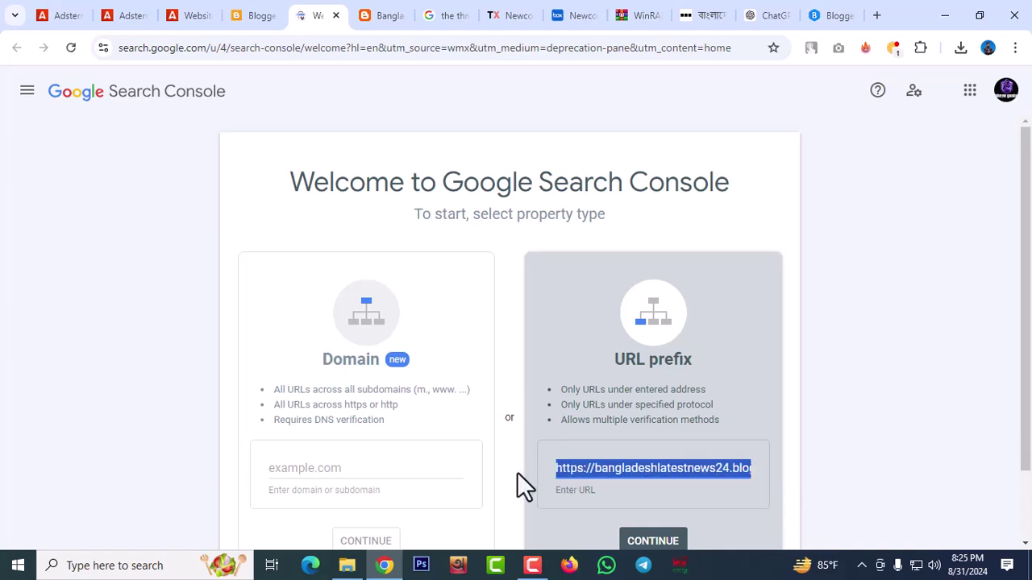
{"action": "left_click", "coordinate": [593, 467]}
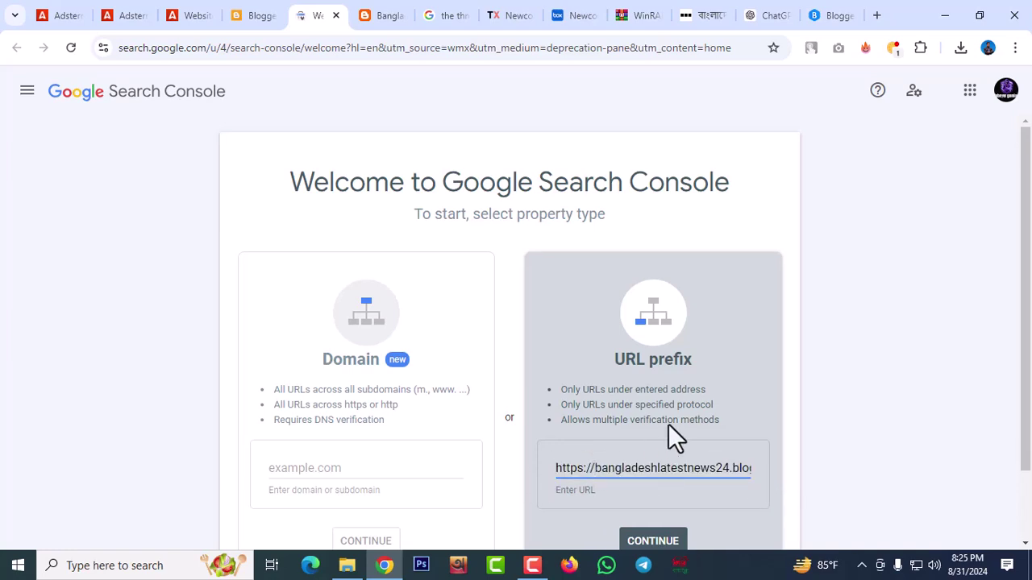
{"action": "type", "text": "www"}
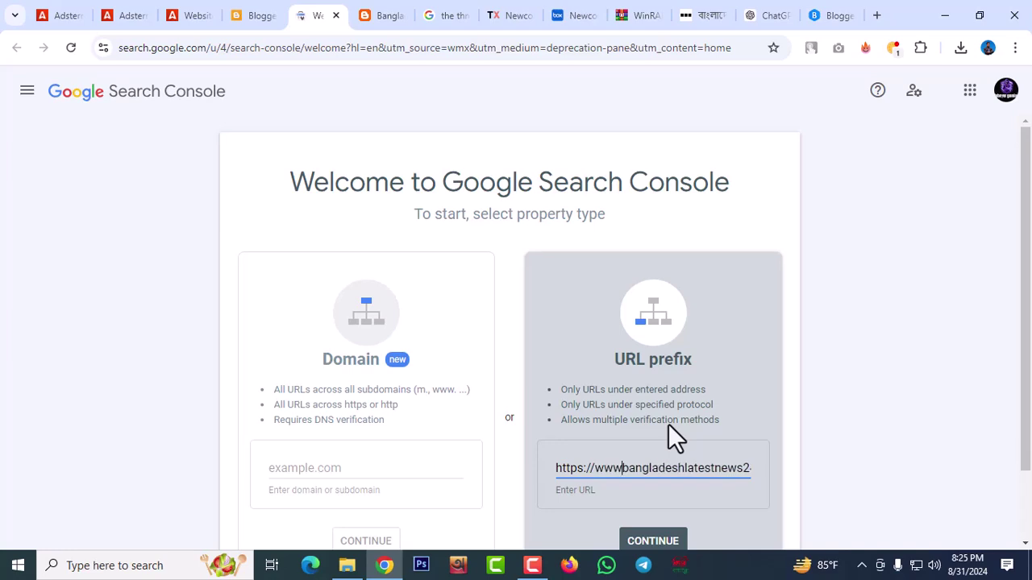
{"action": "type", "text": "."}
Add and auto-verify the www blogspot property, then go to its Sitemaps report
{"action": "left_click", "coordinate": [638, 540]}
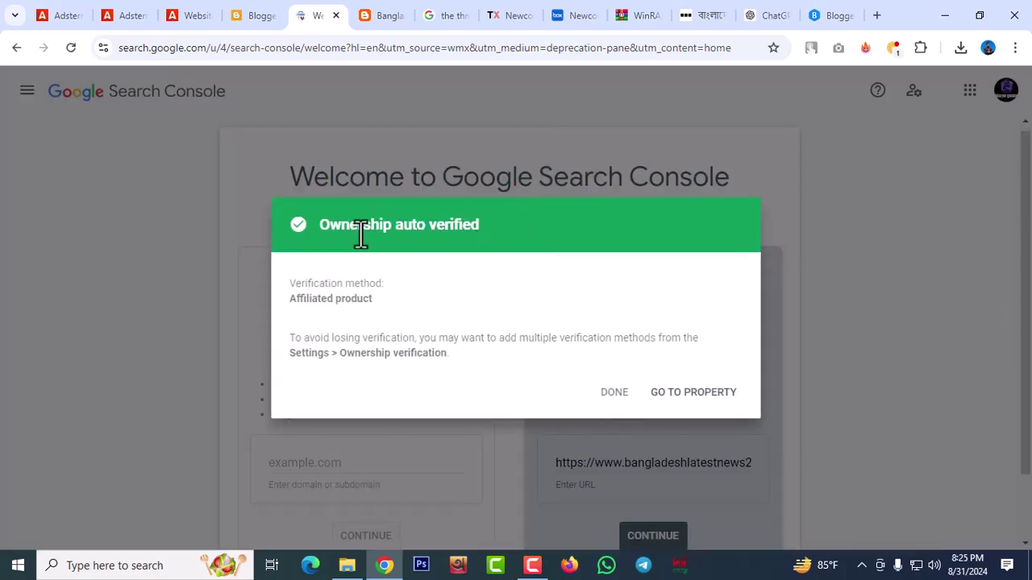
{"action": "left_click", "coordinate": [684, 393]}
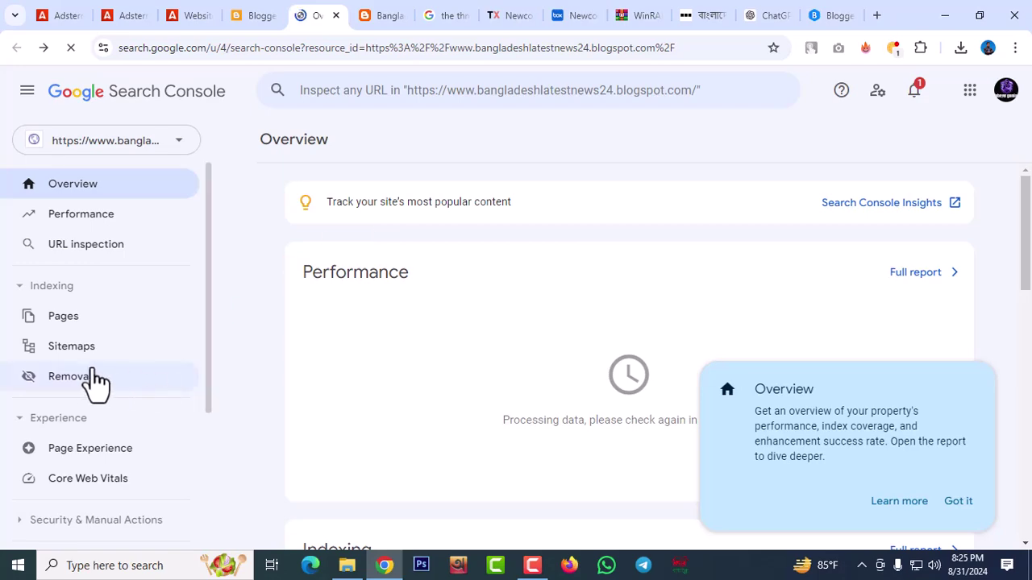
{"action": "left_click", "coordinate": [73, 347]}
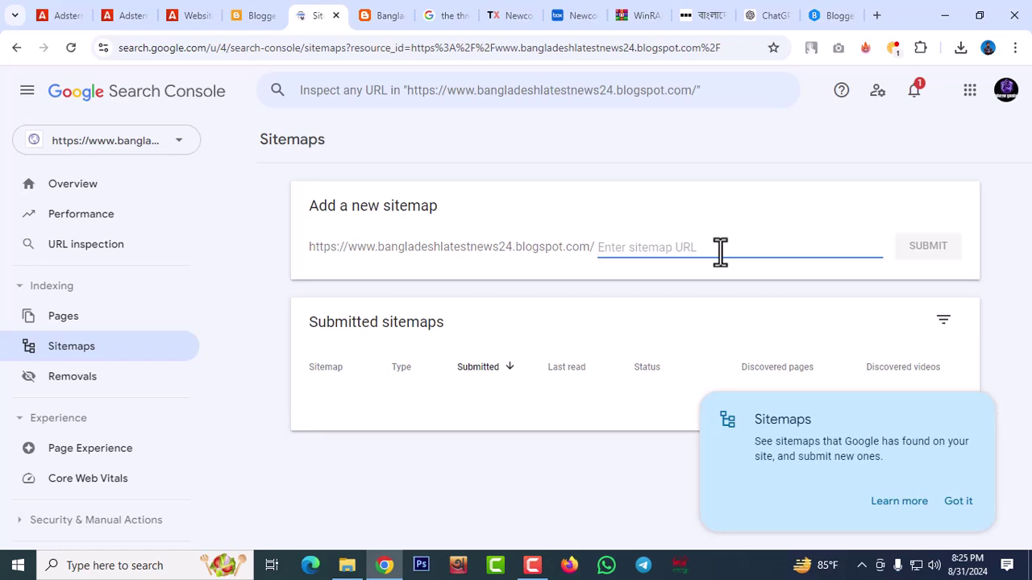
Submit sitemap.xml, dismiss the success notices, and reload the blog's home page
{"action": "type", "text": "sitemap.xml"}
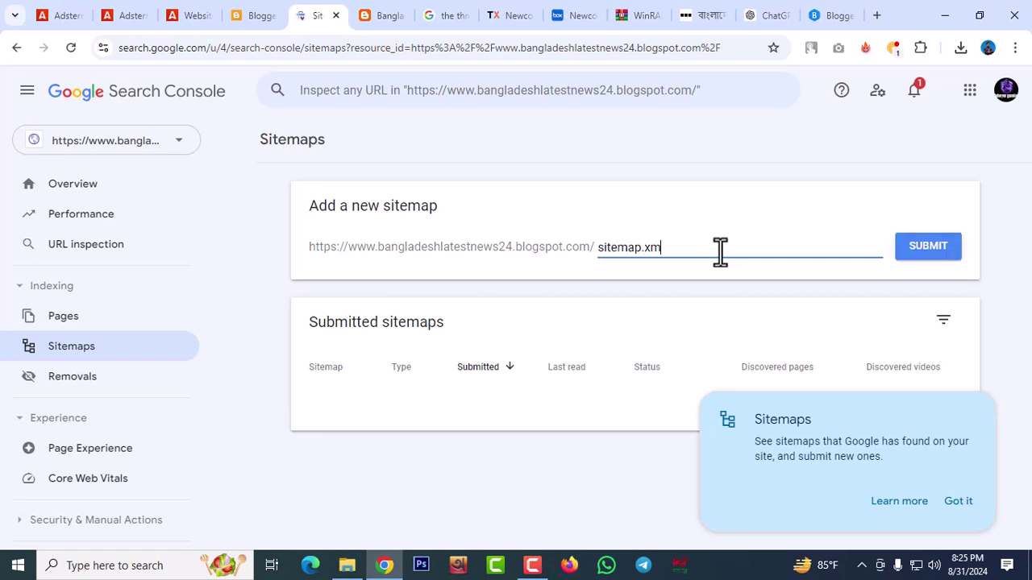
{"action": "left_click", "coordinate": [935, 257]}
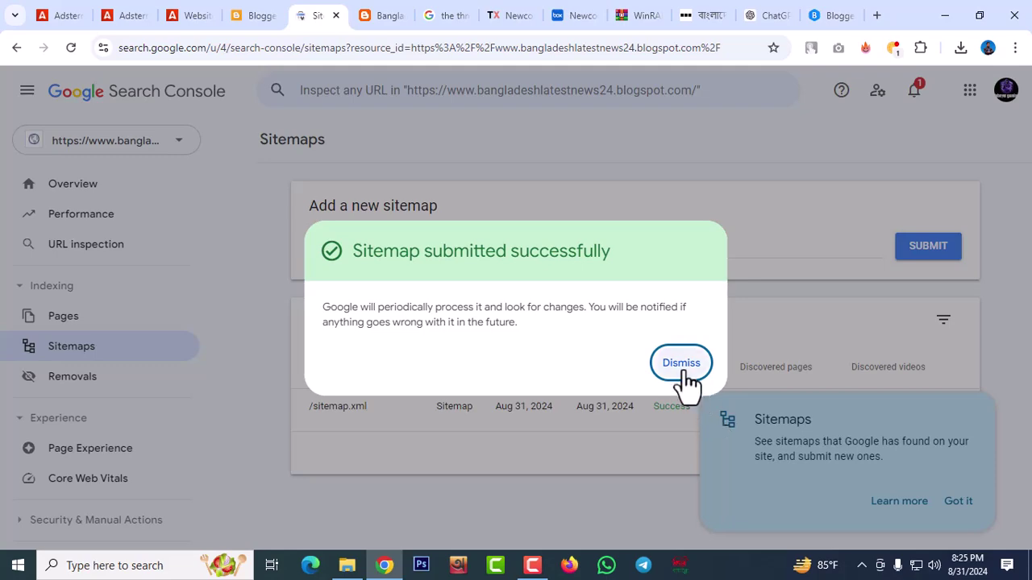
{"action": "left_click", "coordinate": [683, 373]}
{"action": "left_click", "coordinate": [963, 501]}
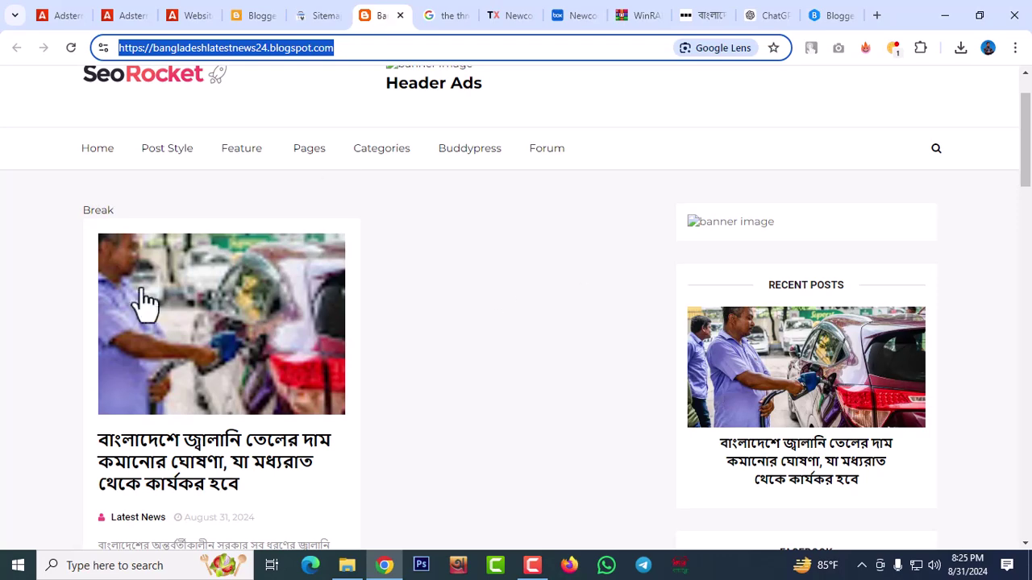
{"action": "scroll", "coordinate": [245, 180], "scroll_direction": "up", "scroll_amount": 1}
{"action": "left_click", "coordinate": [151, 155]}
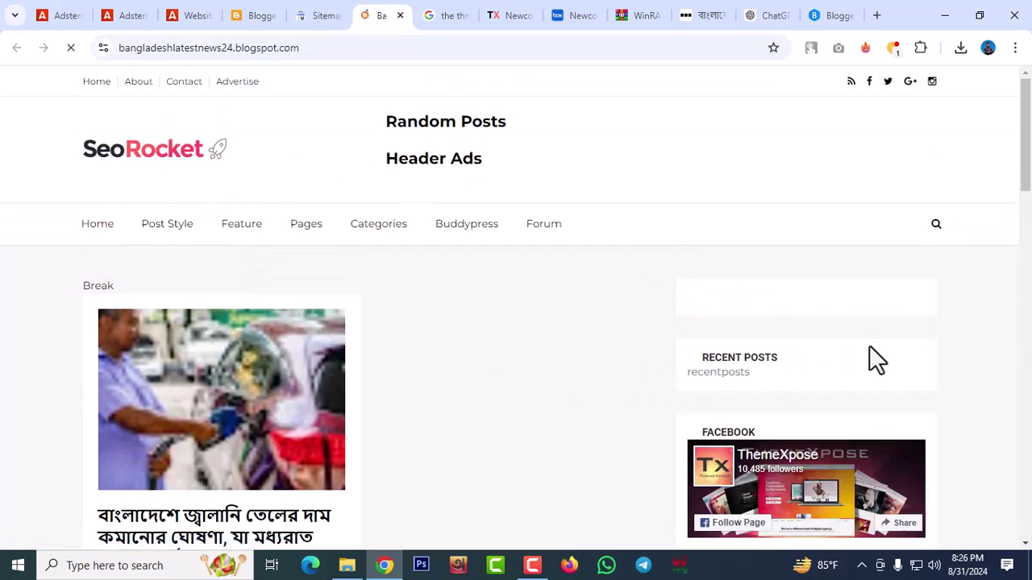
Reload Adsterra's Websites list so bangladeshlatestnews24.blogspot.com shows 0 ad units instead of Pending
{"action": "left_click", "coordinate": [180, 22]}
{"action": "scroll", "coordinate": [617, 351], "scroll_direction": "down", "scroll_amount": 4}
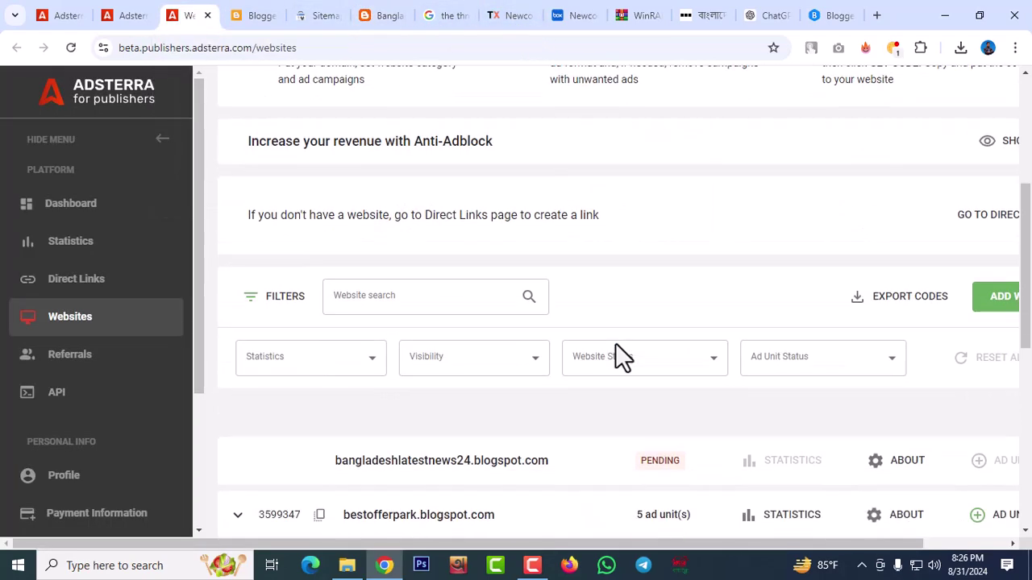
{"action": "scroll", "coordinate": [615, 342], "scroll_direction": "down", "scroll_amount": 2}
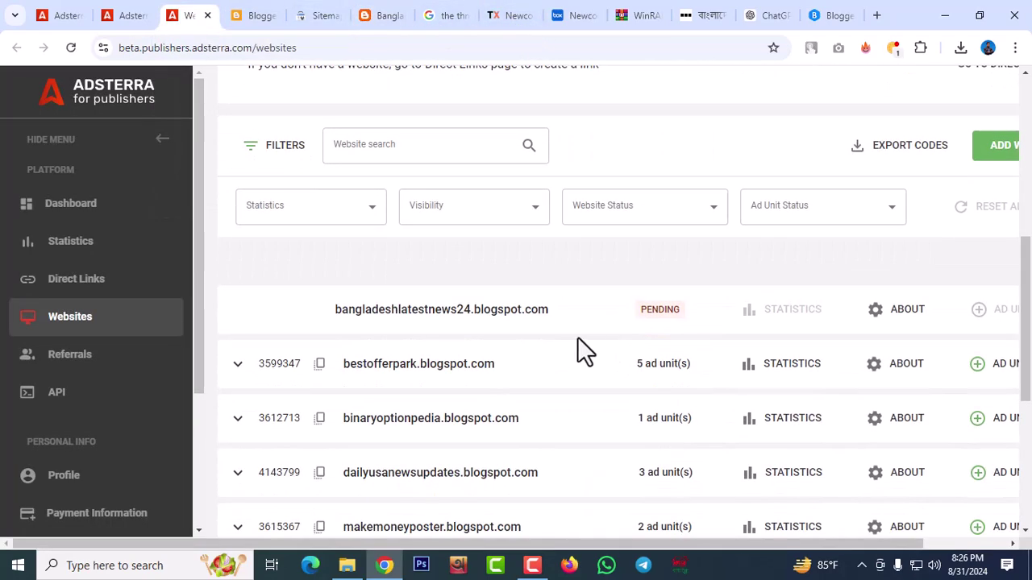
{"action": "left_click", "coordinate": [71, 50]}
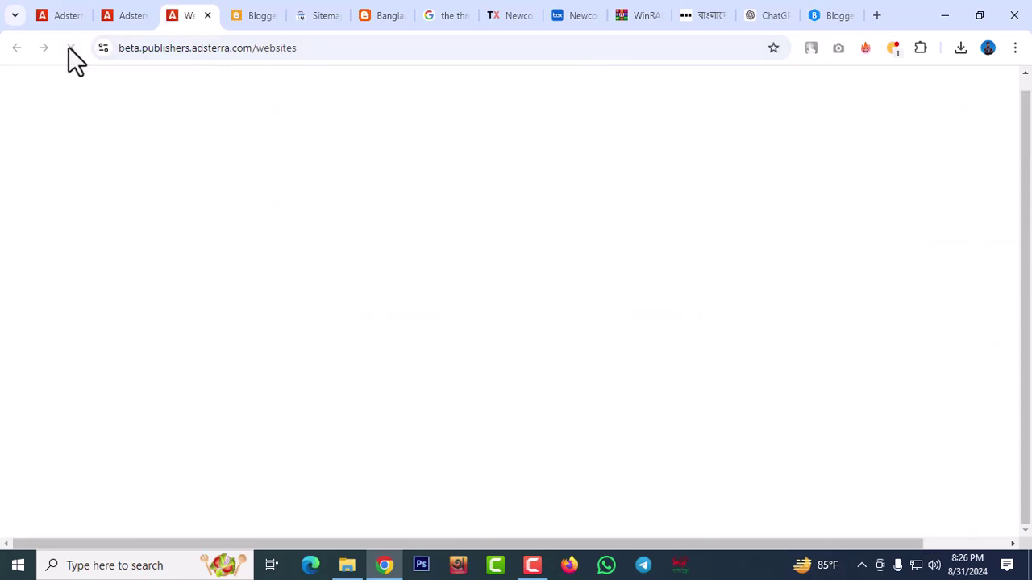
{"action": "scroll", "coordinate": [465, 293], "scroll_direction": "down", "scroll_amount": 1}
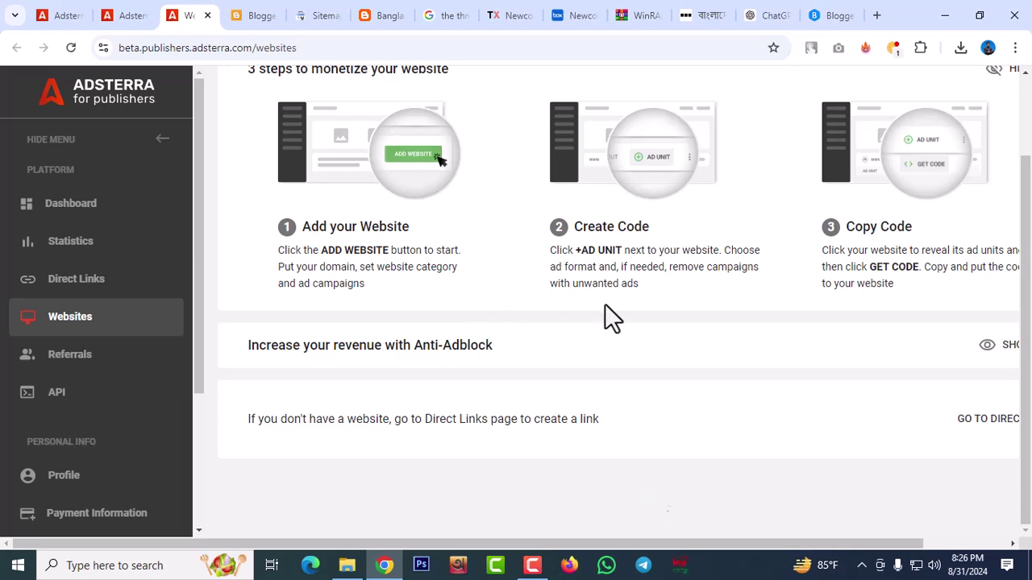
{"action": "scroll", "coordinate": [776, 321], "scroll_direction": "down", "scroll_amount": 3}
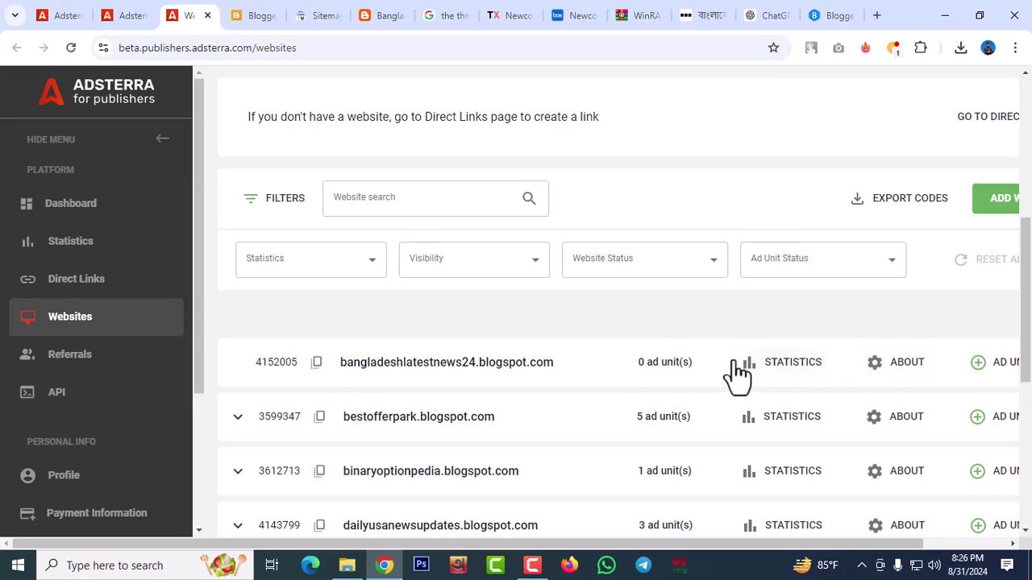
Create a Banner 728x90 ad unit for the news blog in Adsterra
{"action": "left_click", "coordinate": [986, 364]}
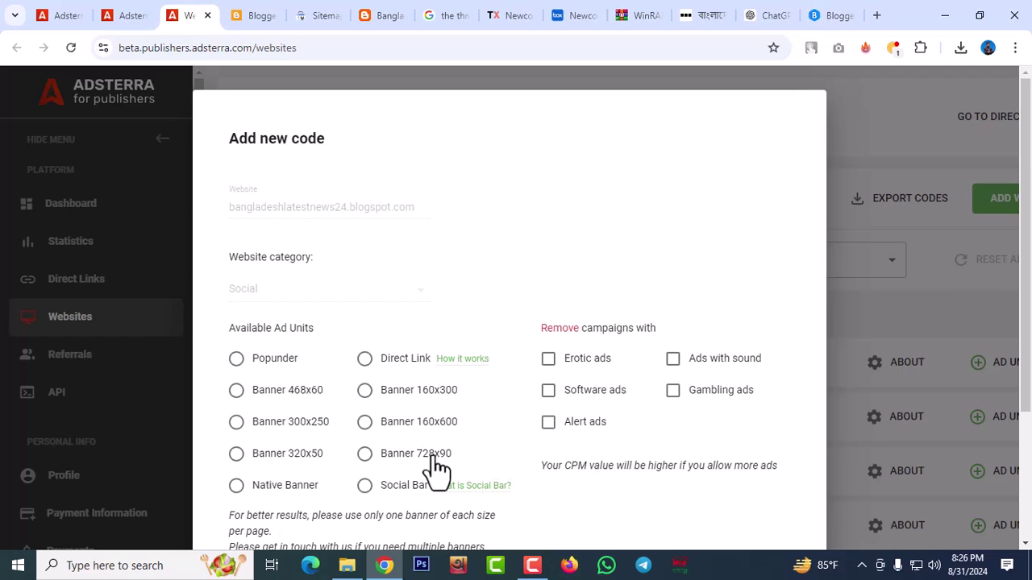
{"action": "left_click", "coordinate": [364, 454]}
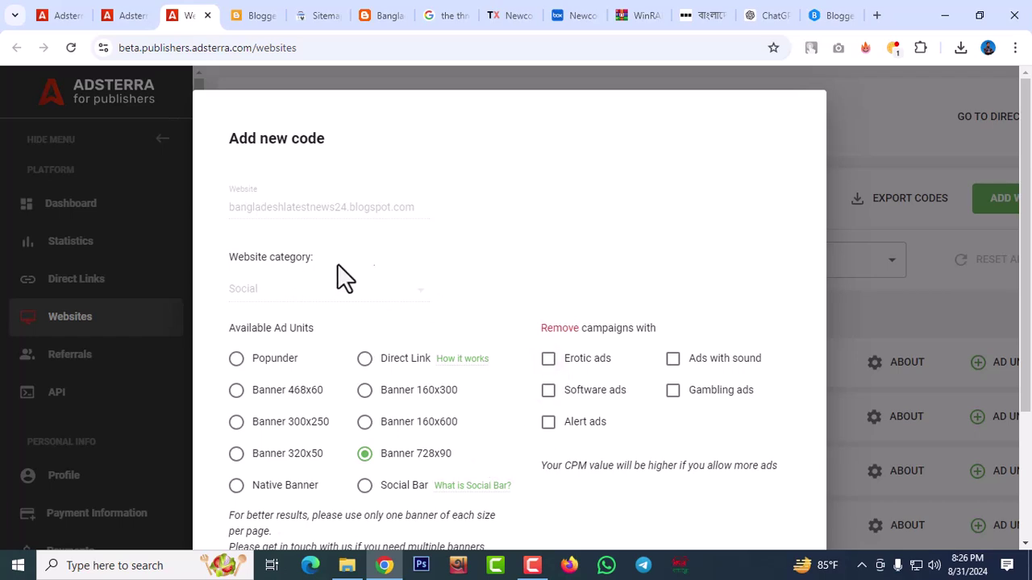
{"action": "scroll", "coordinate": [464, 261], "scroll_direction": "down", "scroll_amount": 1}
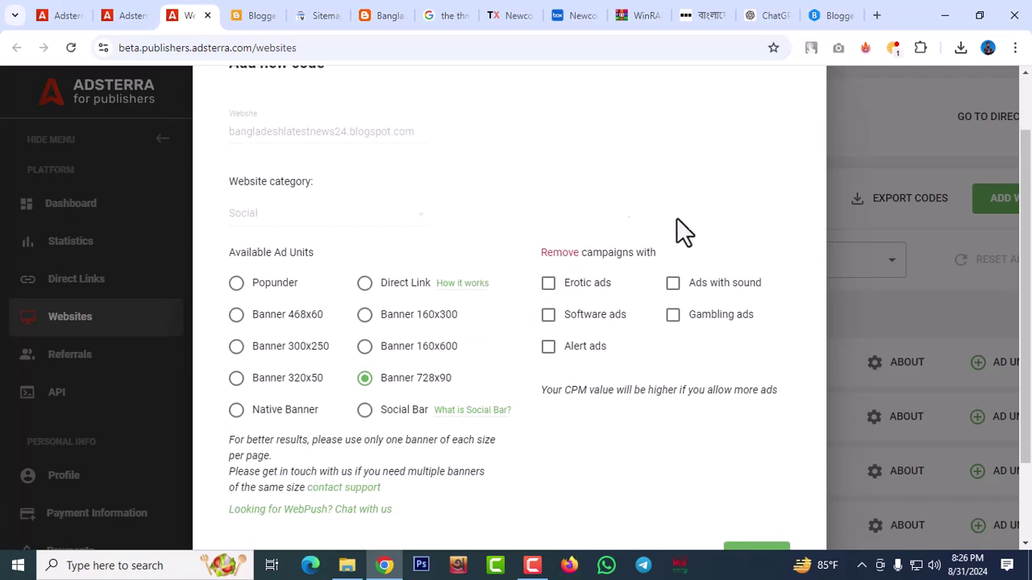
{"action": "scroll", "coordinate": [513, 222], "scroll_direction": "up", "scroll_amount": 1}
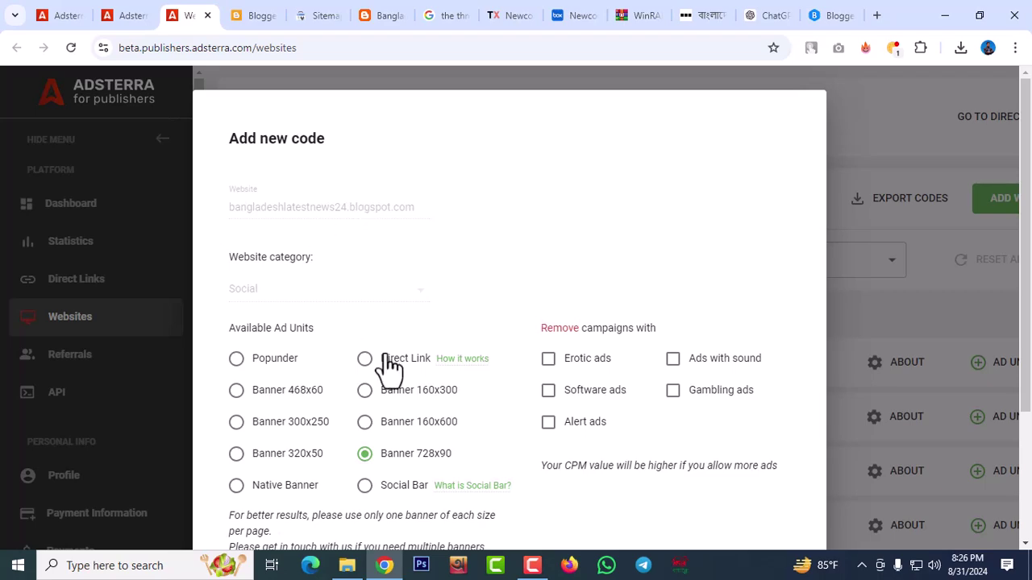
{"action": "scroll", "coordinate": [594, 308], "scroll_direction": "down", "scroll_amount": 2}
{"action": "left_click", "coordinate": [749, 488]}
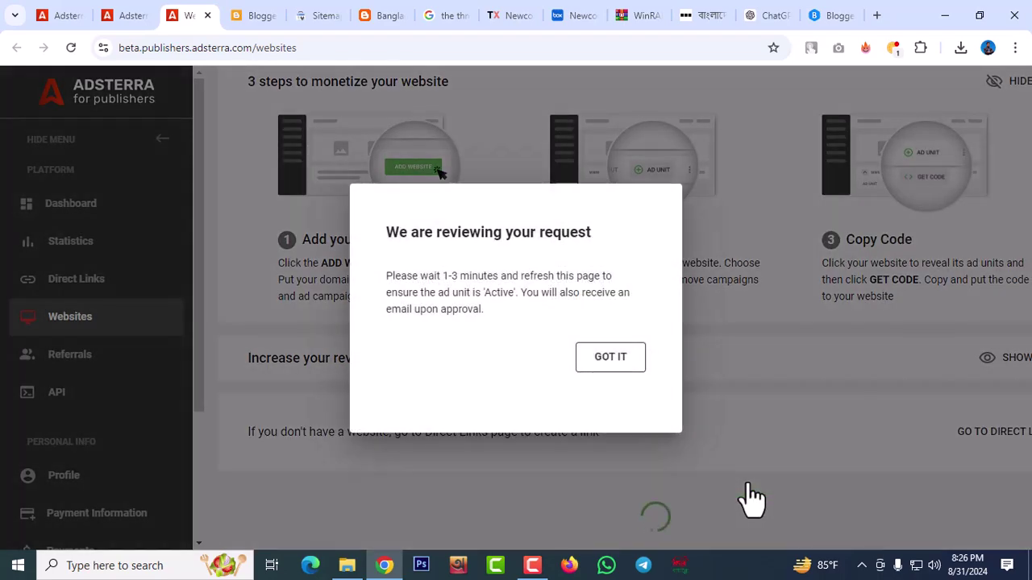
{"action": "left_click", "coordinate": [612, 358]}
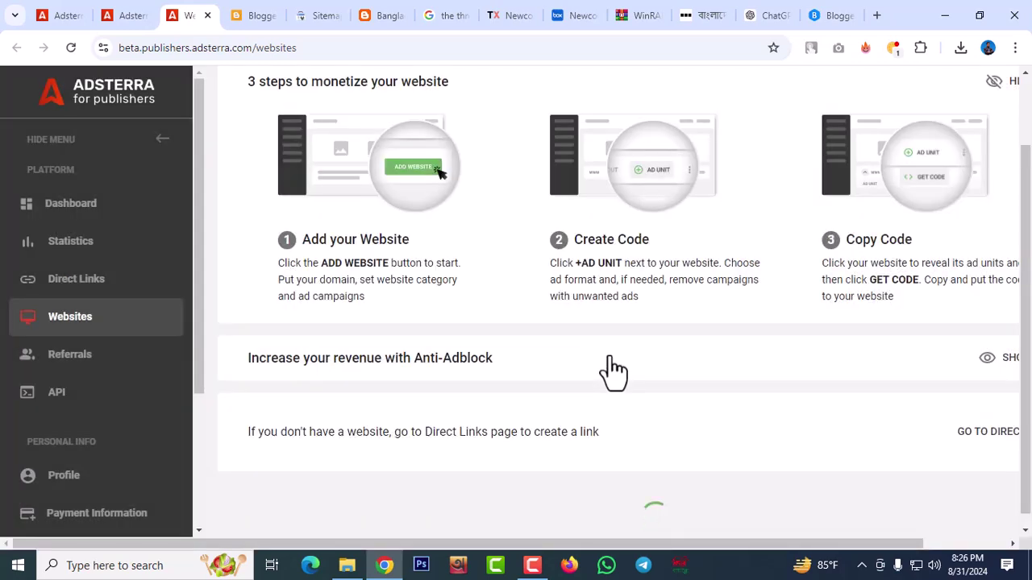
Expand the news blog's ad units to check the pending Banner 728x90
{"action": "left_click", "coordinate": [532, 569]}
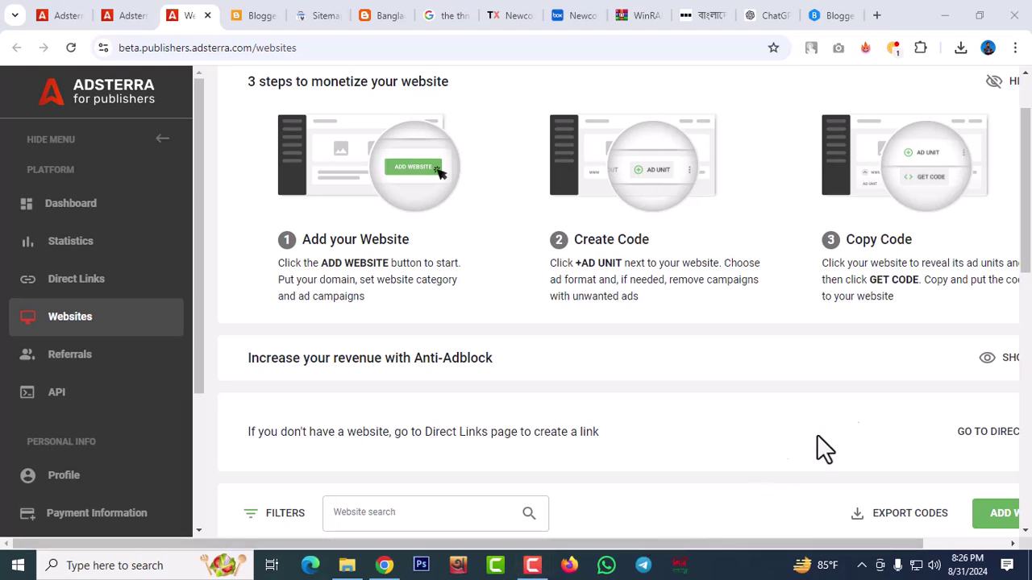
{"action": "scroll", "coordinate": [680, 395], "scroll_direction": "down", "scroll_amount": 5}
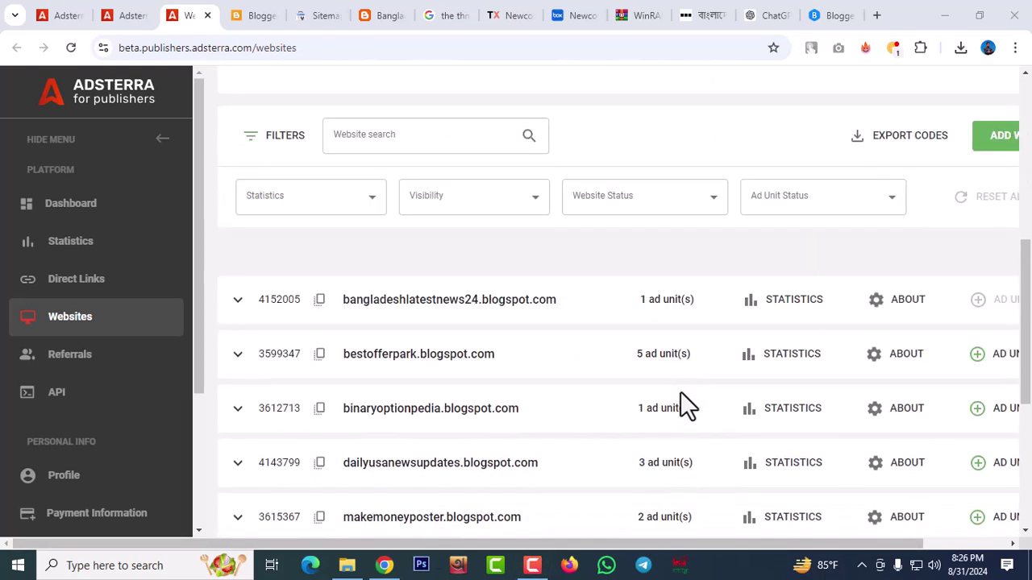
{"action": "left_click", "coordinate": [669, 299]}
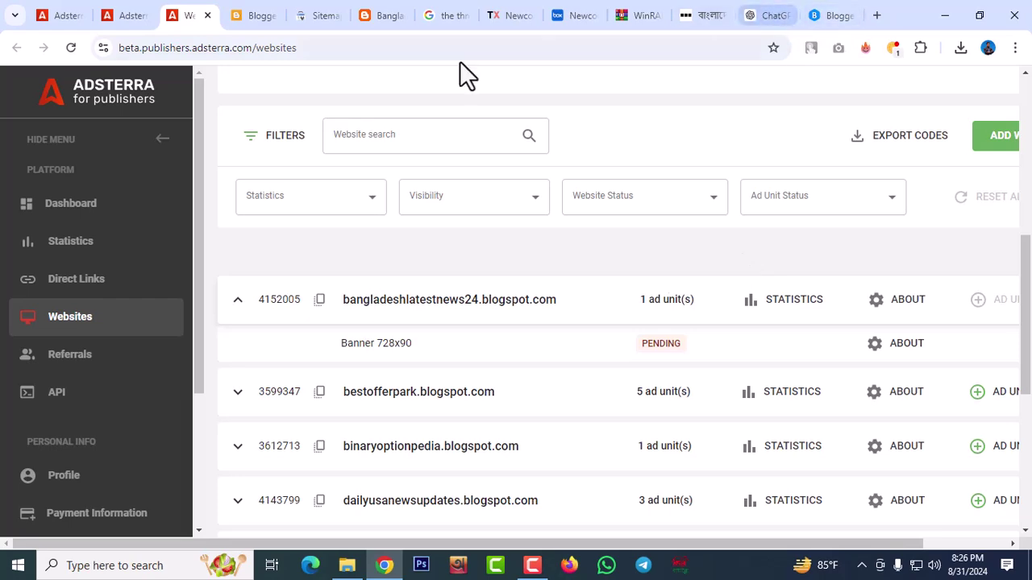
{"action": "left_click", "coordinate": [271, 20]}
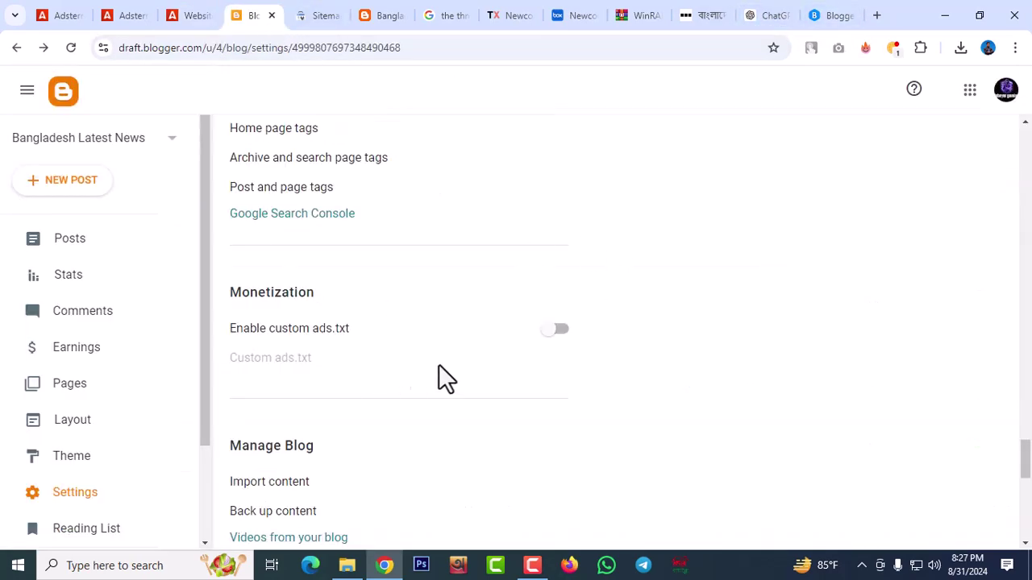
{"action": "scroll", "coordinate": [451, 375], "scroll_direction": "down", "scroll_amount": 3}
{"action": "scroll", "coordinate": [476, 372], "scroll_direction": "up", "scroll_amount": 4}
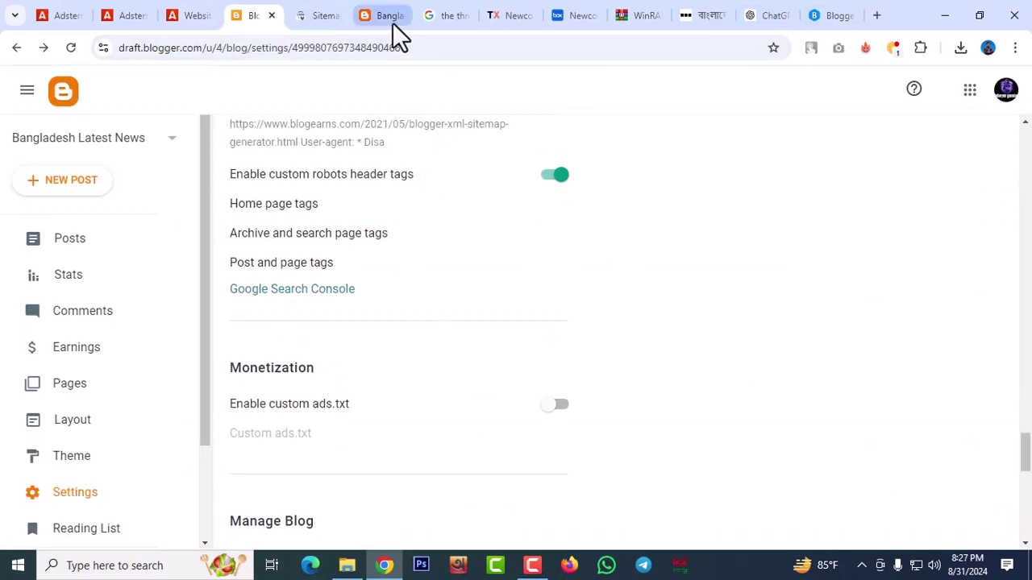
{"action": "left_click", "coordinate": [393, 19]}
{"action": "left_click", "coordinate": [138, 153]}
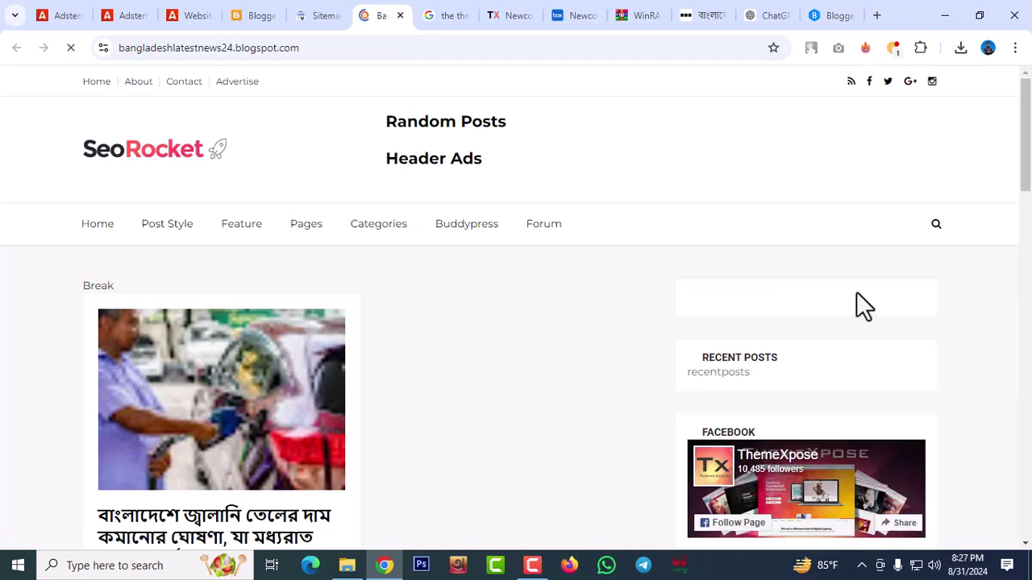
{"action": "scroll", "coordinate": [255, 473], "scroll_direction": "down", "scroll_amount": 2}
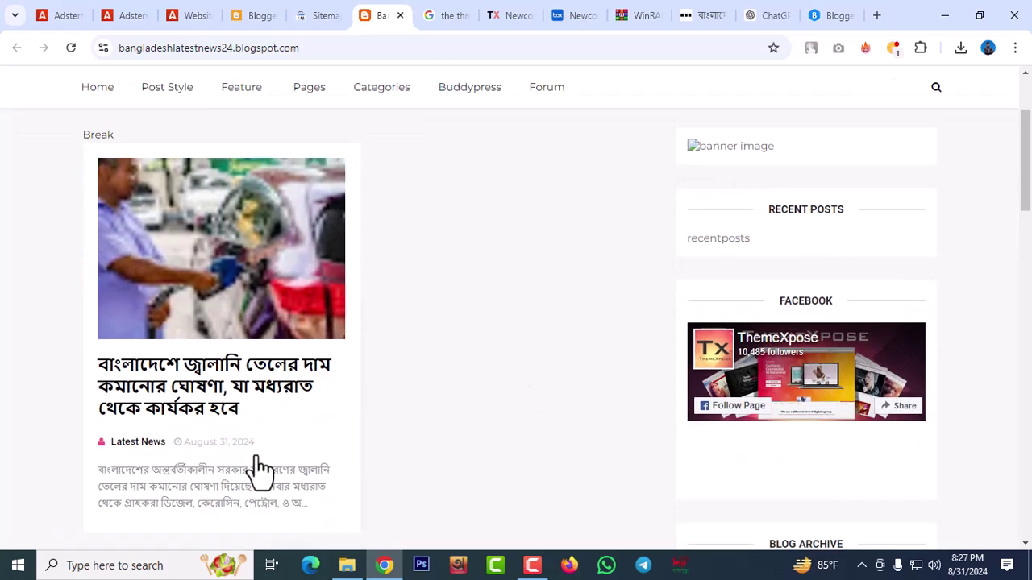
{"action": "left_click", "coordinate": [214, 369]}
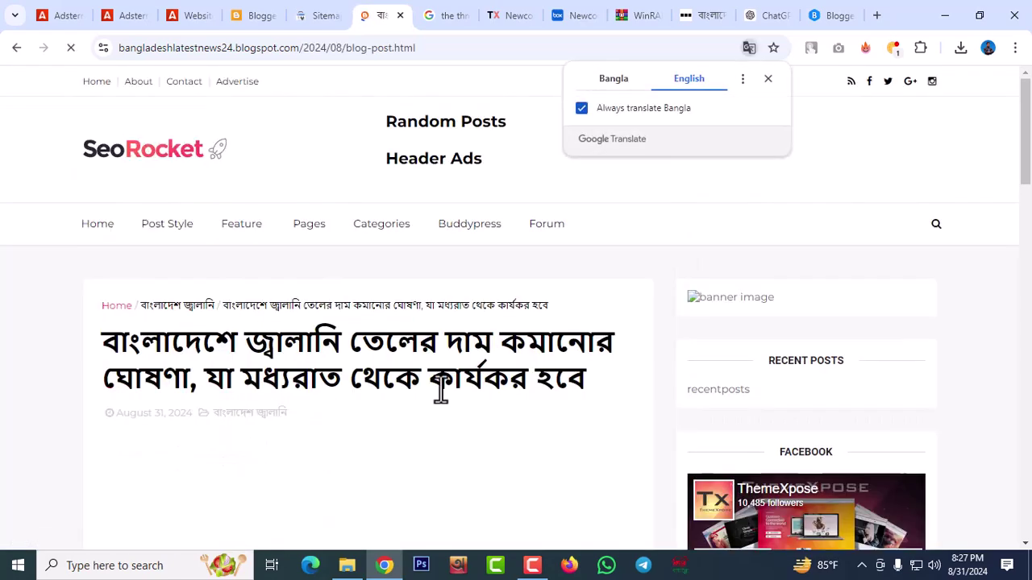
{"action": "mouse_move", "coordinate": [231, 208]}
{"action": "scroll", "coordinate": [867, 401], "scroll_direction": "down", "scroll_amount": 5}
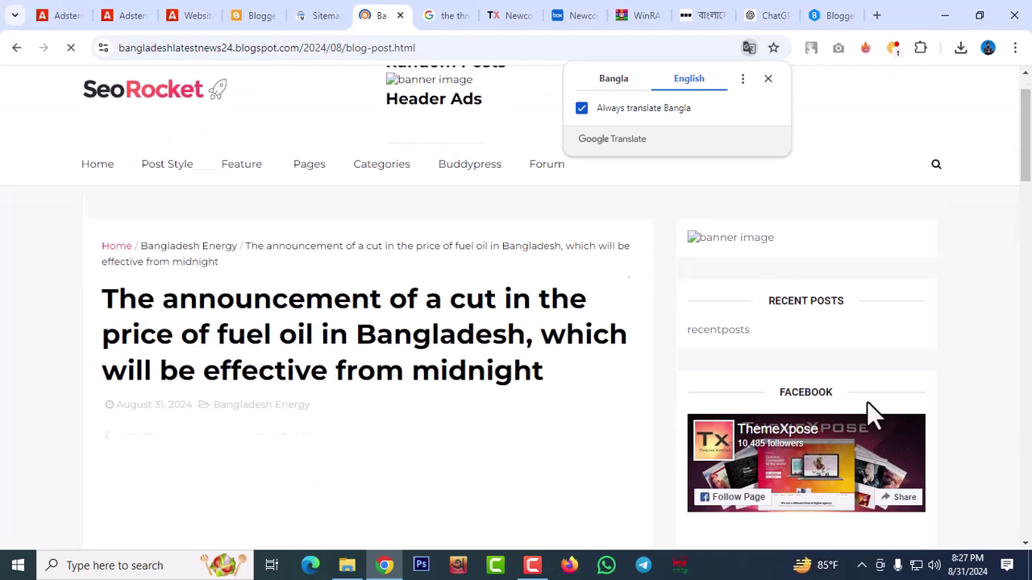
{"action": "scroll", "coordinate": [840, 395], "scroll_direction": "down", "scroll_amount": 7}
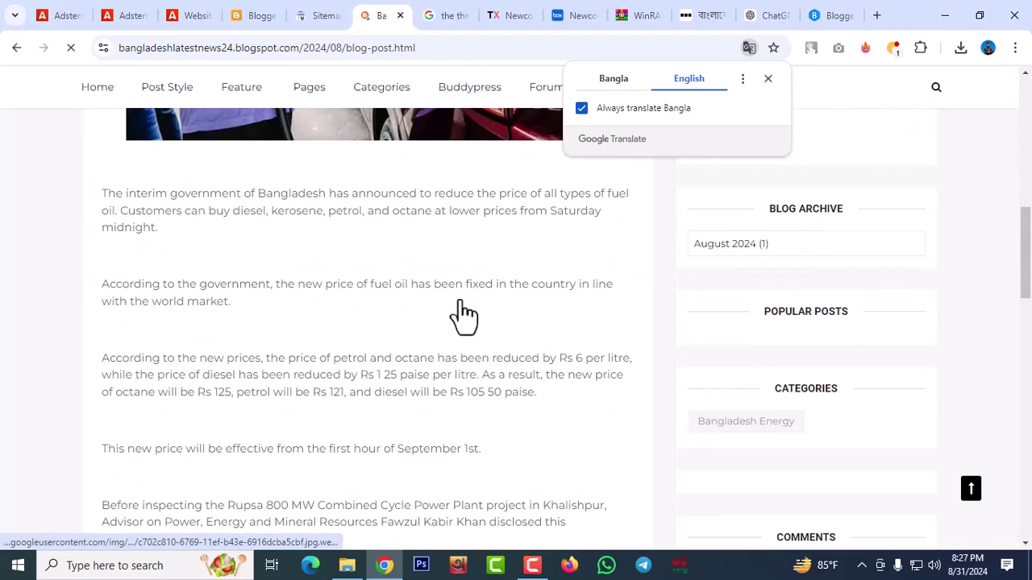
{"action": "scroll", "coordinate": [811, 305], "scroll_direction": "down", "scroll_amount": 3}
{"action": "scroll", "coordinate": [810, 304], "scroll_direction": "up", "scroll_amount": 7}
{"action": "scroll", "coordinate": [810, 305], "scroll_direction": "up", "scroll_amount": 8}
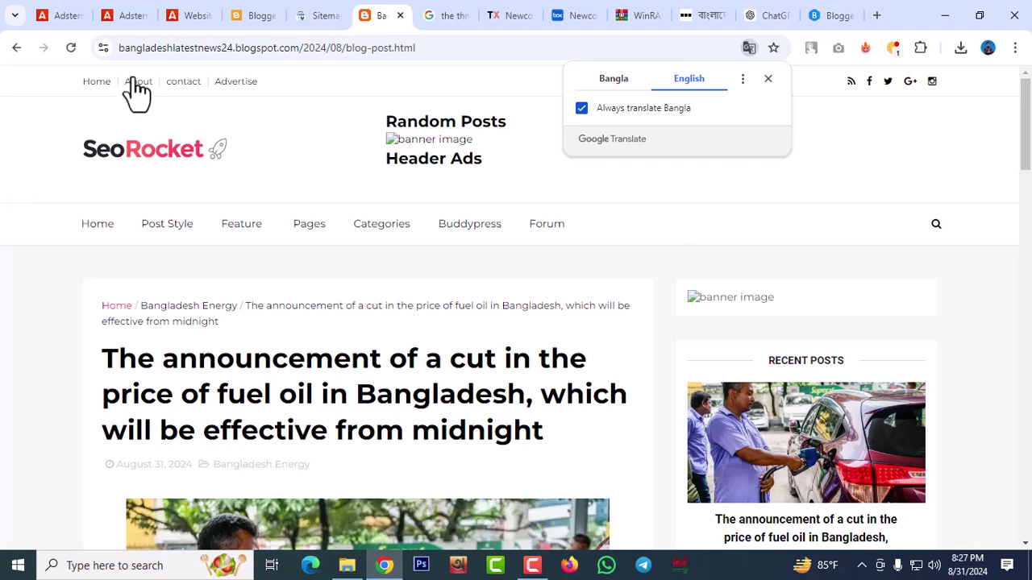
{"action": "left_click", "coordinate": [259, 16]}
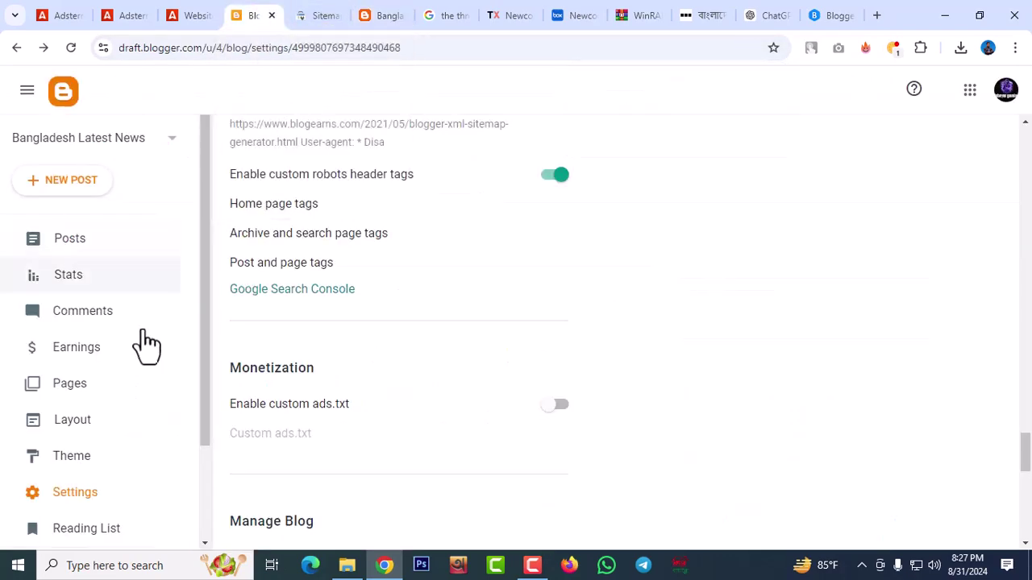
Open the blog's Layout page and scroll down to the Logo header gadget
{"action": "left_click", "coordinate": [72, 423]}
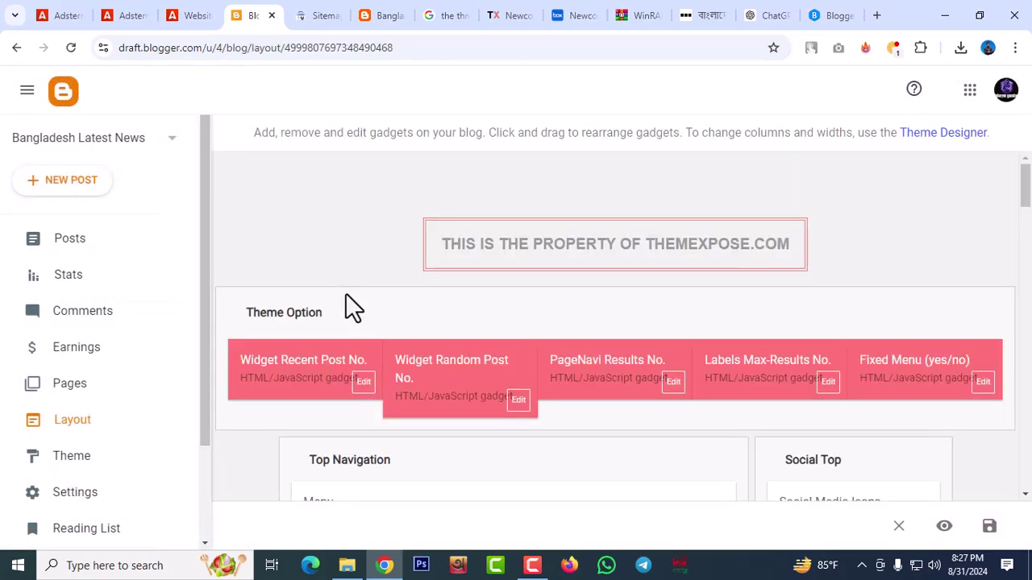
{"action": "scroll", "coordinate": [776, 242], "scroll_direction": "down", "scroll_amount": 3}
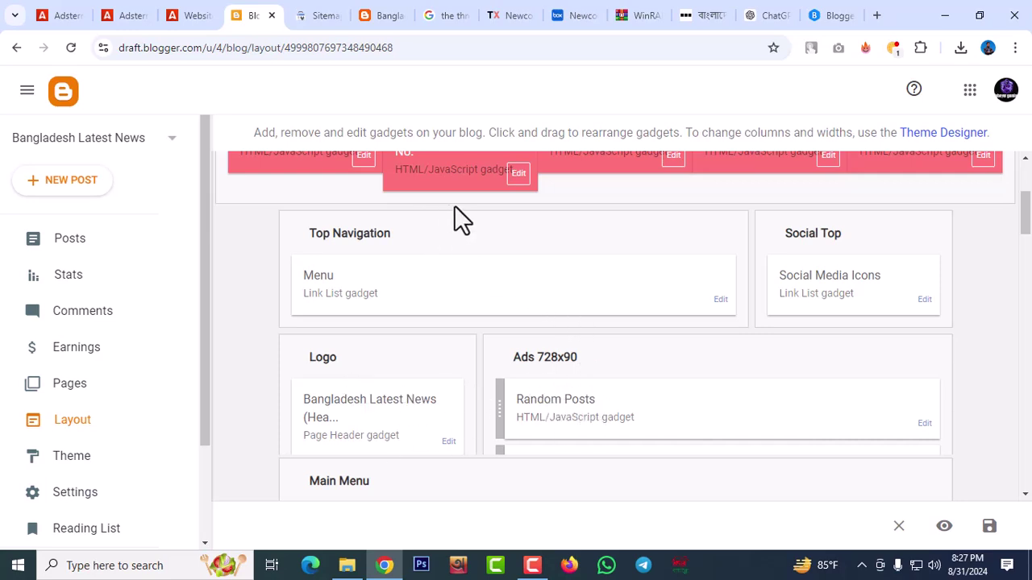
{"action": "scroll", "coordinate": [504, 494], "scroll_direction": "up", "scroll_amount": 1}
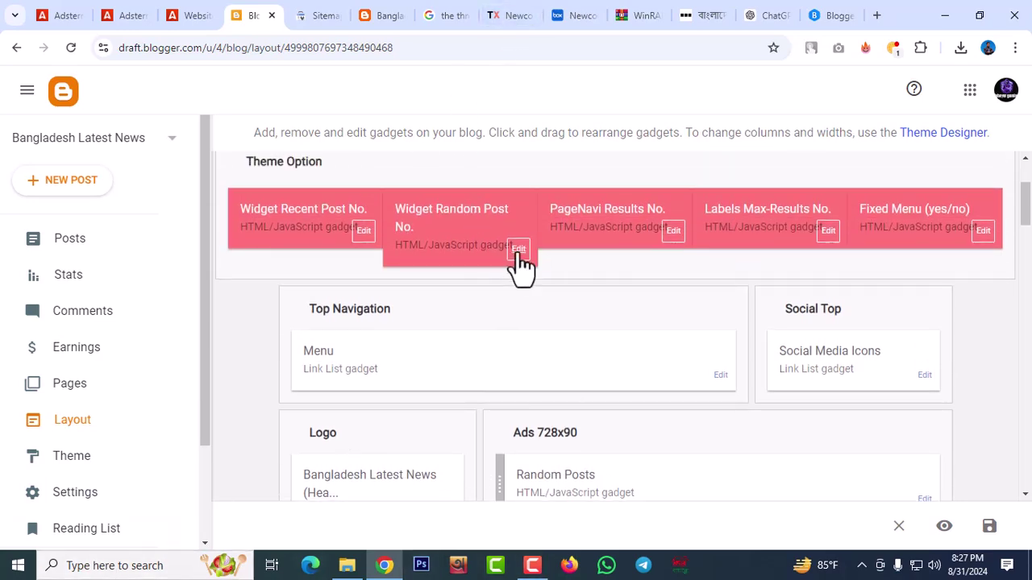
{"action": "left_click", "coordinate": [391, 16]}
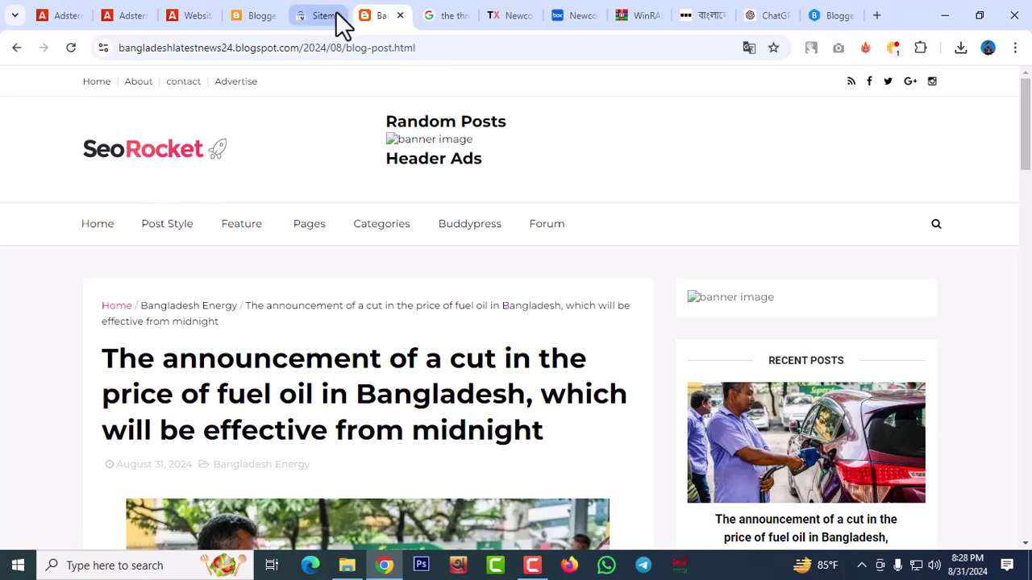
{"action": "left_click", "coordinate": [260, 19]}
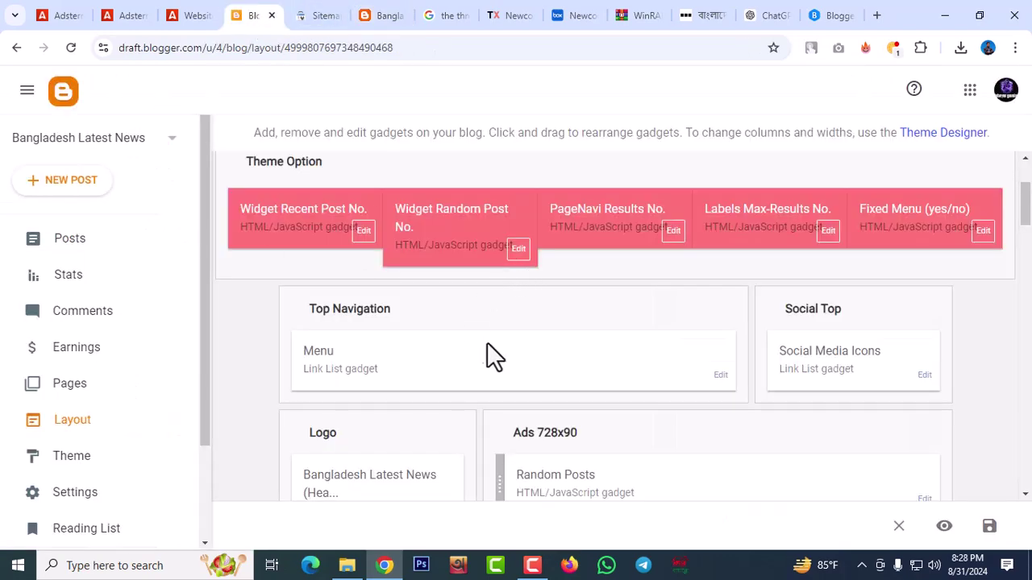
{"action": "scroll", "coordinate": [476, 348], "scroll_direction": "down", "scroll_amount": 2}
Save the SeoRocket header image from Configure Header as logo (1).png and show it in Downloads
{"action": "left_click", "coordinate": [448, 368]}
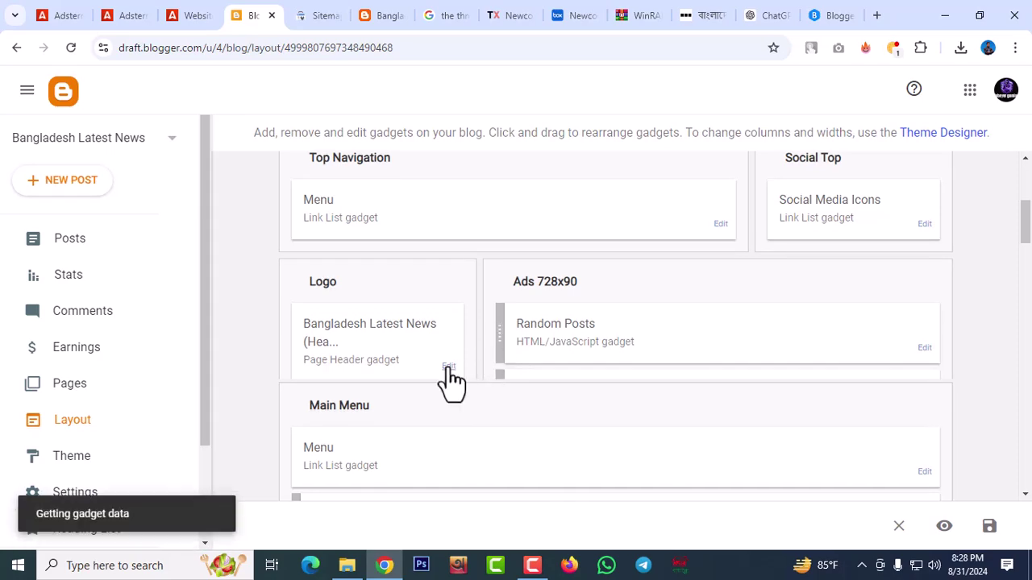
{"action": "scroll", "coordinate": [511, 226], "scroll_direction": "down", "scroll_amount": 3}
{"action": "scroll", "coordinate": [522, 222], "scroll_direction": "down", "scroll_amount": 2}
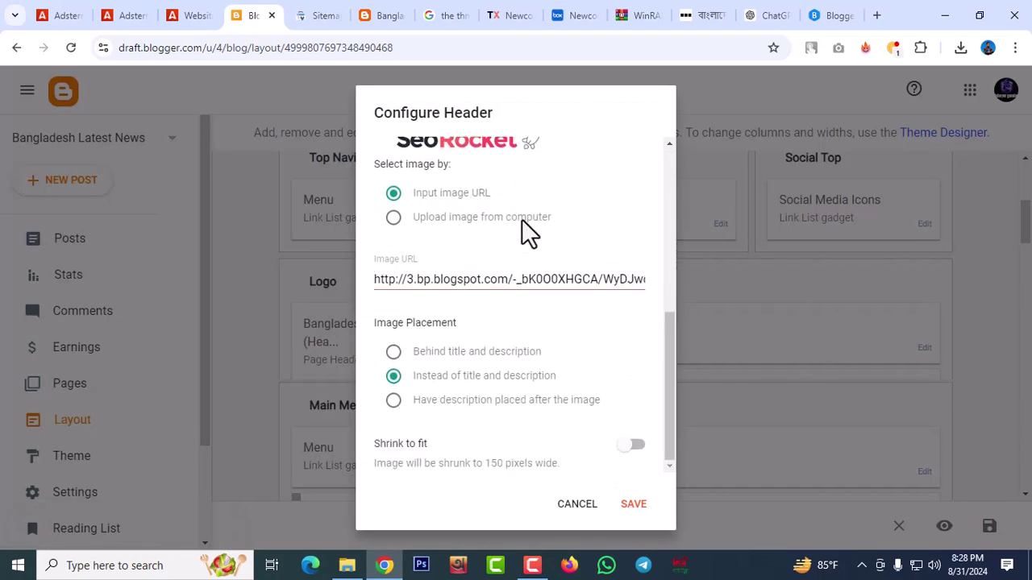
{"action": "scroll", "coordinate": [516, 228], "scroll_direction": "up", "scroll_amount": 2}
{"action": "right_click", "coordinate": [416, 305]}
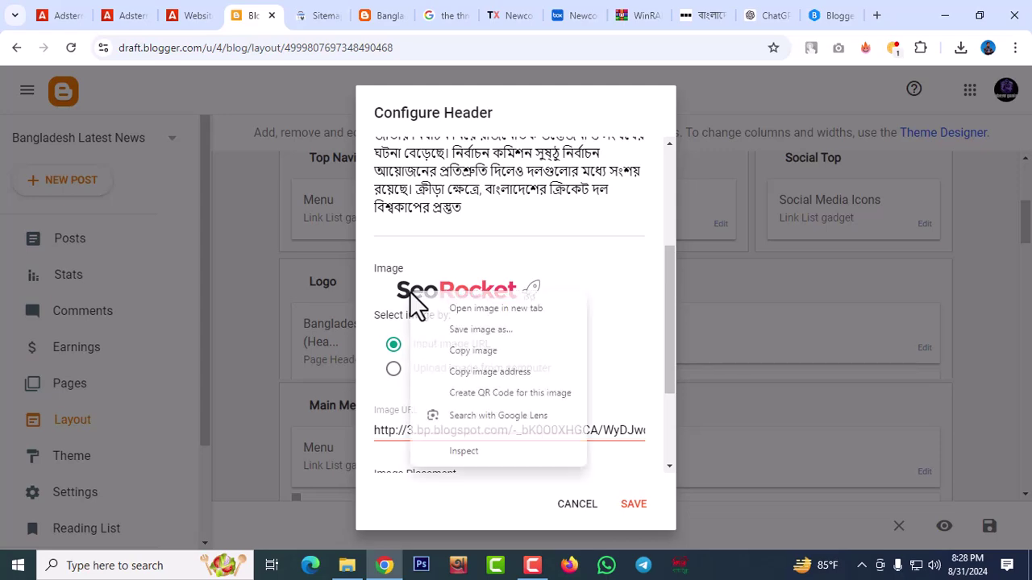
{"action": "left_click", "coordinate": [496, 329]}
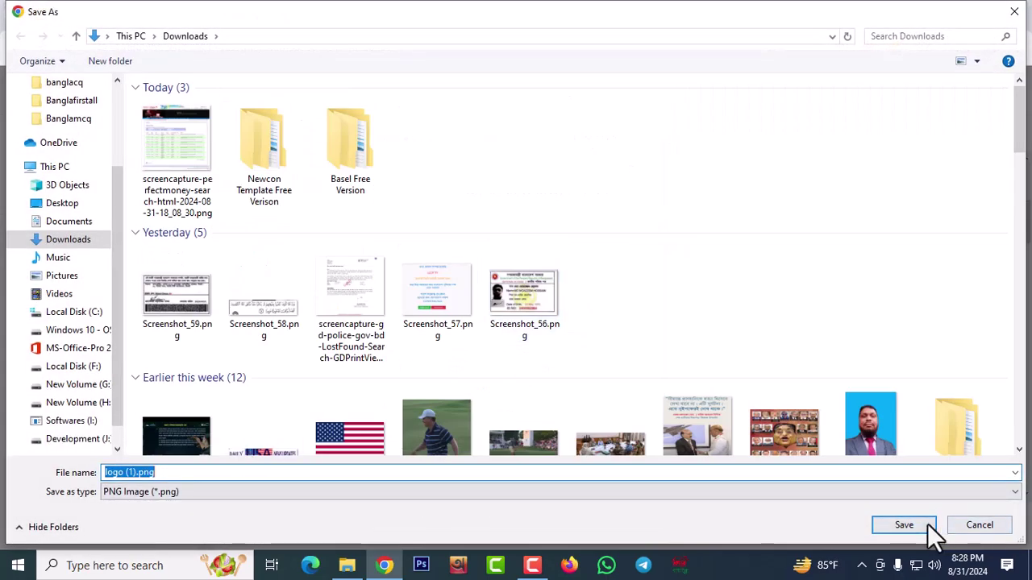
{"action": "left_click", "coordinate": [904, 525]}
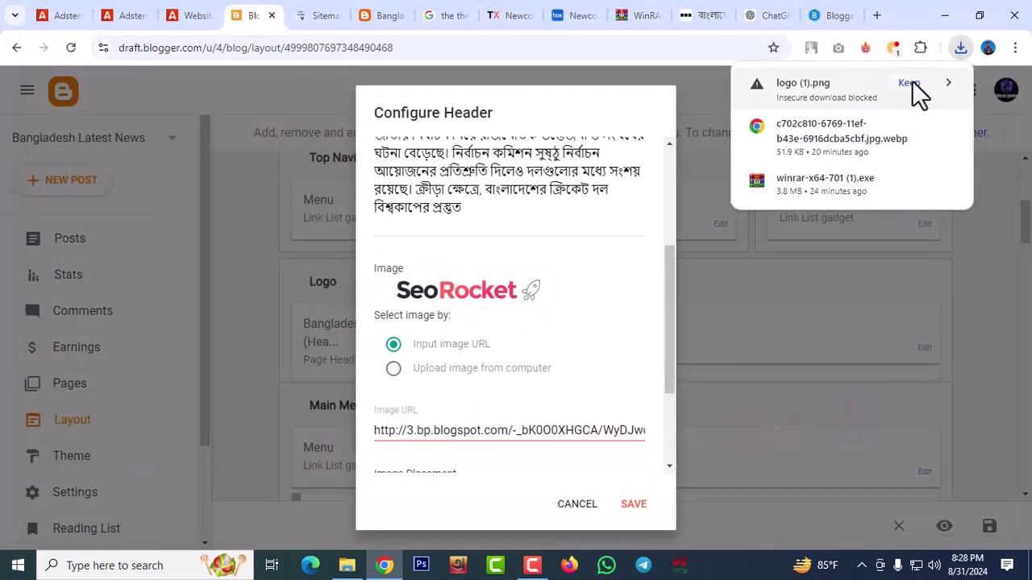
{"action": "left_click", "coordinate": [909, 84]}
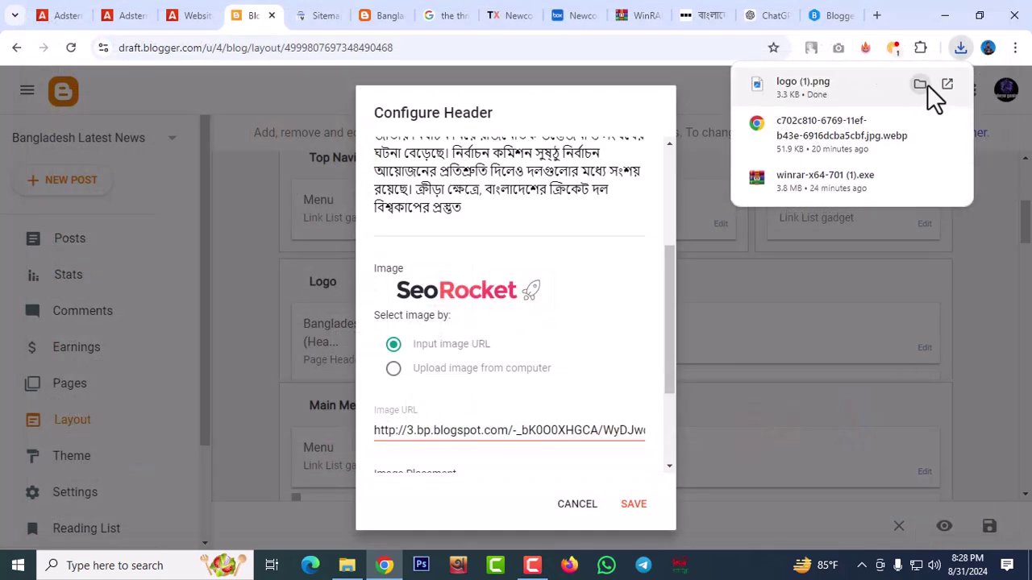
{"action": "left_click", "coordinate": [920, 84]}
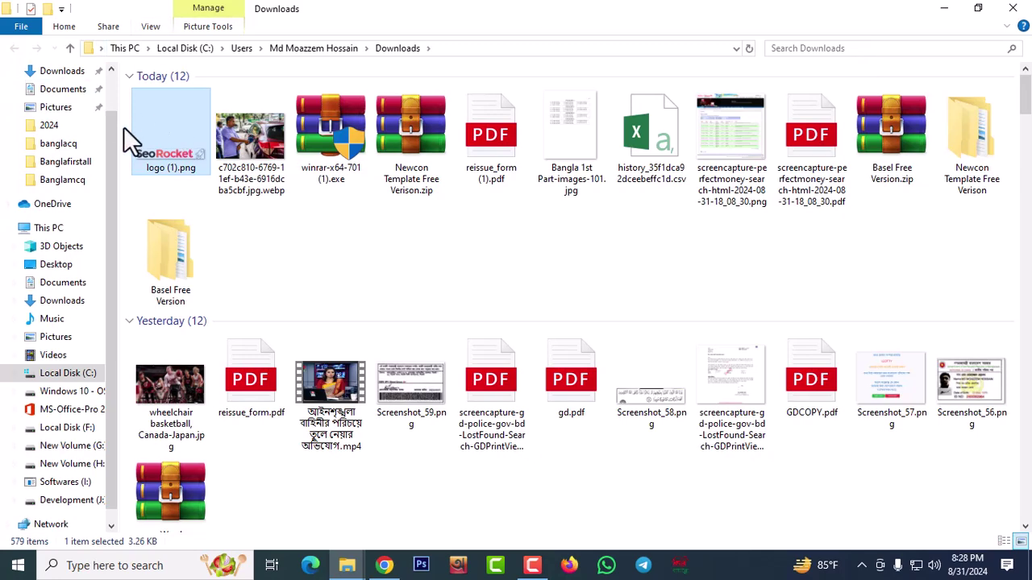
Close the Downloads folder holding logo (1).png and cancel the Configure Header dialog
{"action": "right_click", "coordinate": [171, 142]}
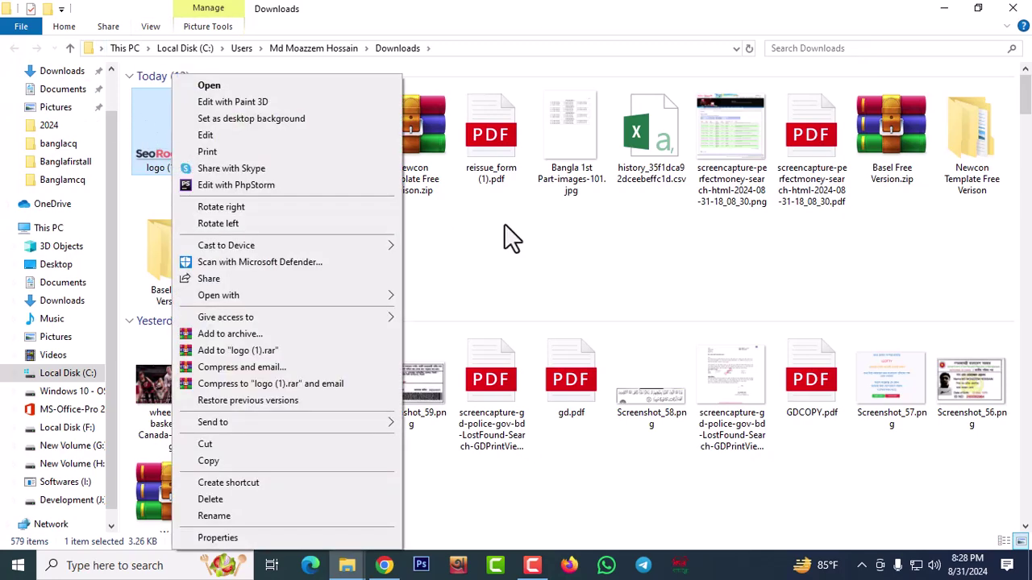
{"action": "left_click", "coordinate": [507, 237]}
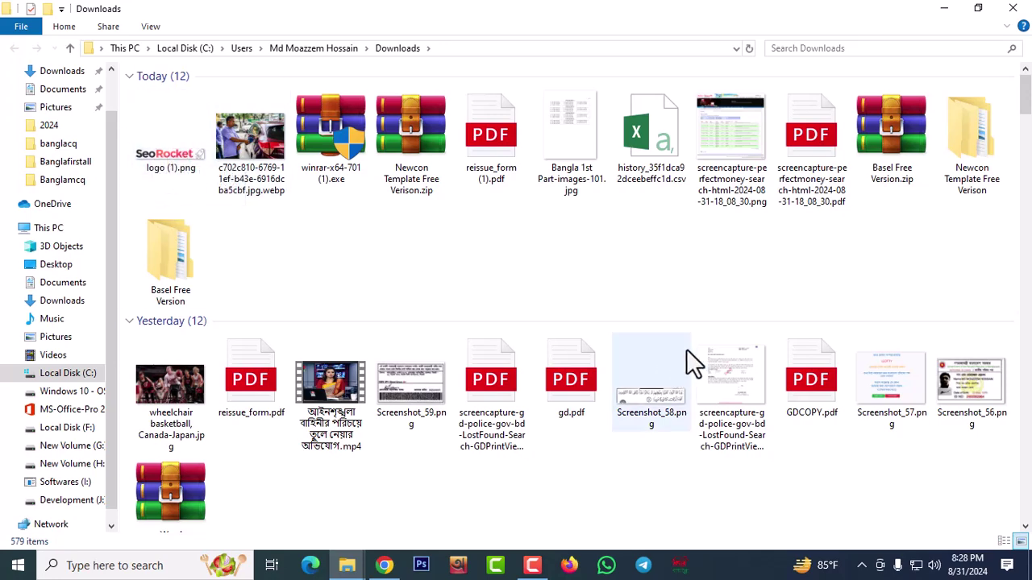
{"action": "left_click", "coordinate": [1022, 8]}
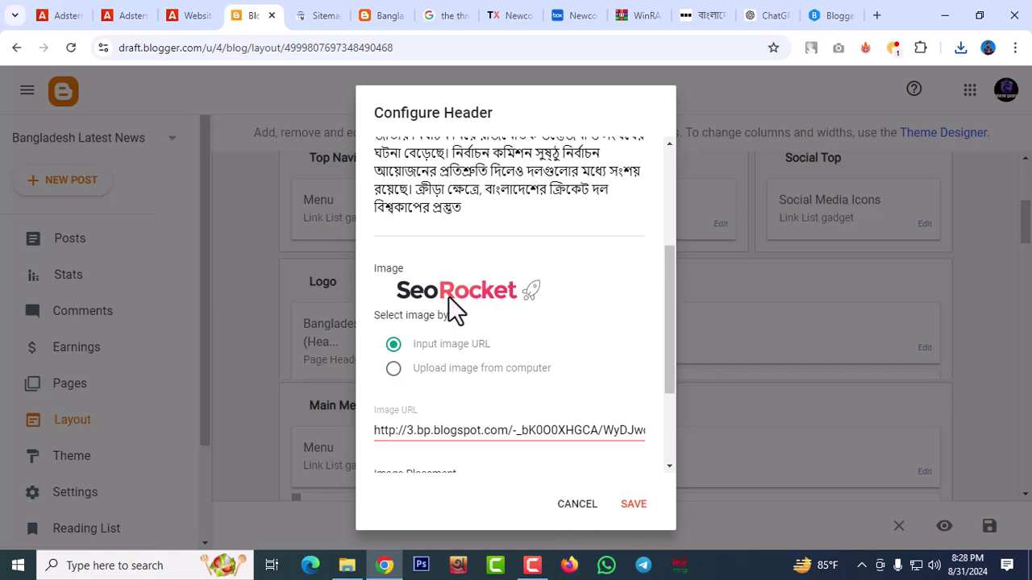
{"action": "left_click", "coordinate": [569, 506]}
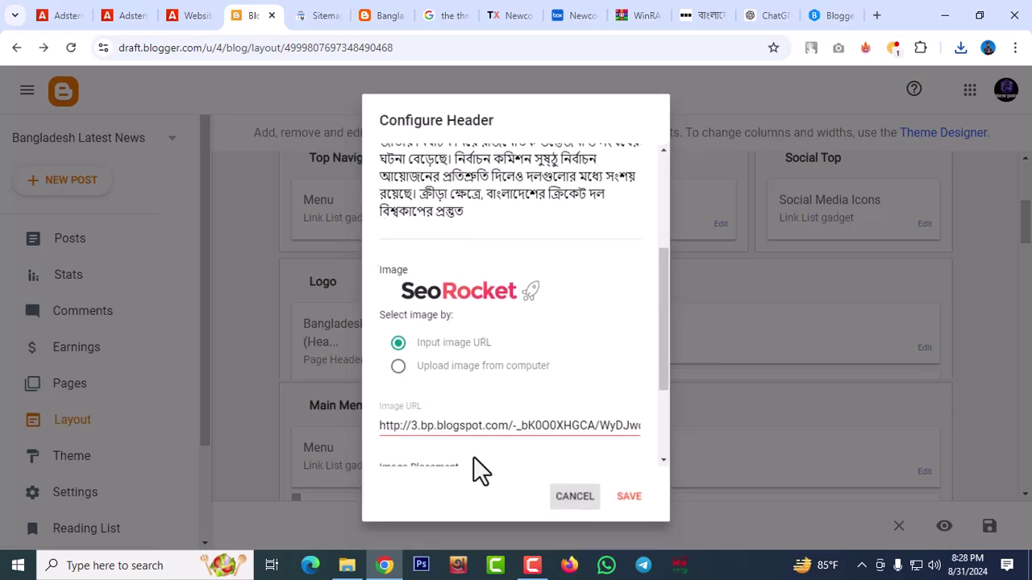
Reload Adsterra's Websites page and copy the news blog's Banner 728x90 ad code
{"action": "left_click", "coordinate": [199, 17]}
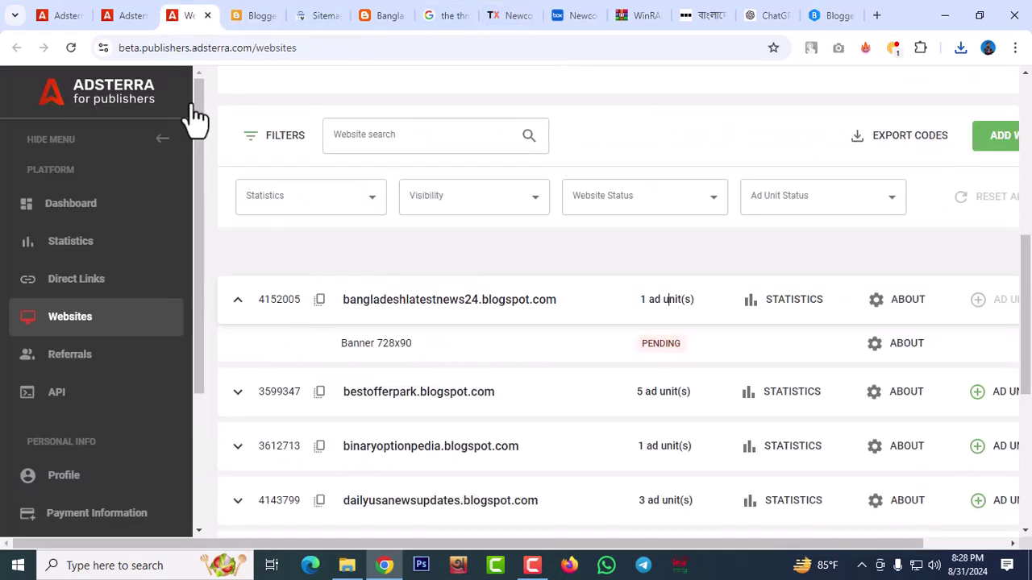
{"action": "left_click", "coordinate": [70, 50]}
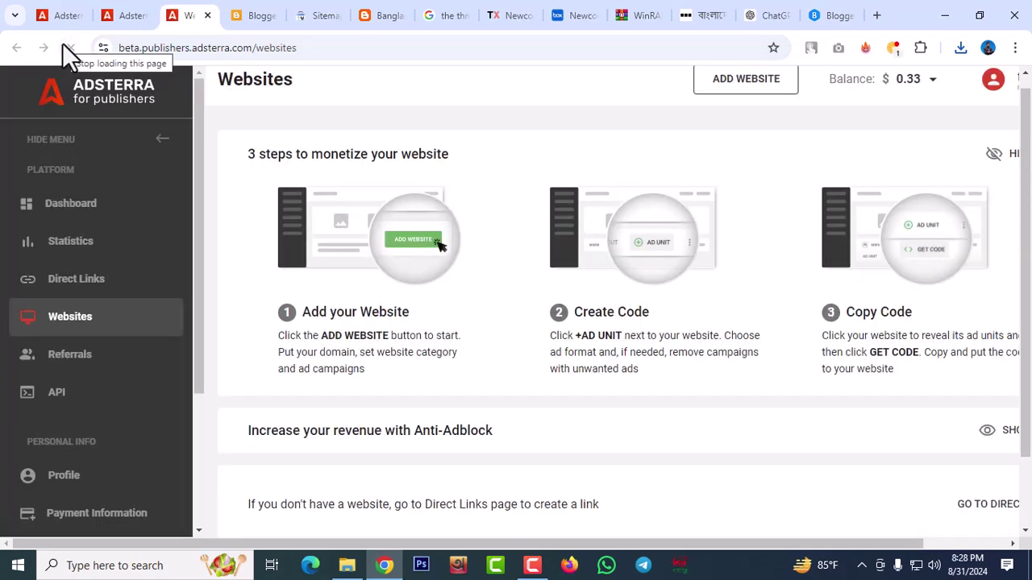
{"action": "scroll", "coordinate": [709, 449], "scroll_direction": "down", "scroll_amount": 1}
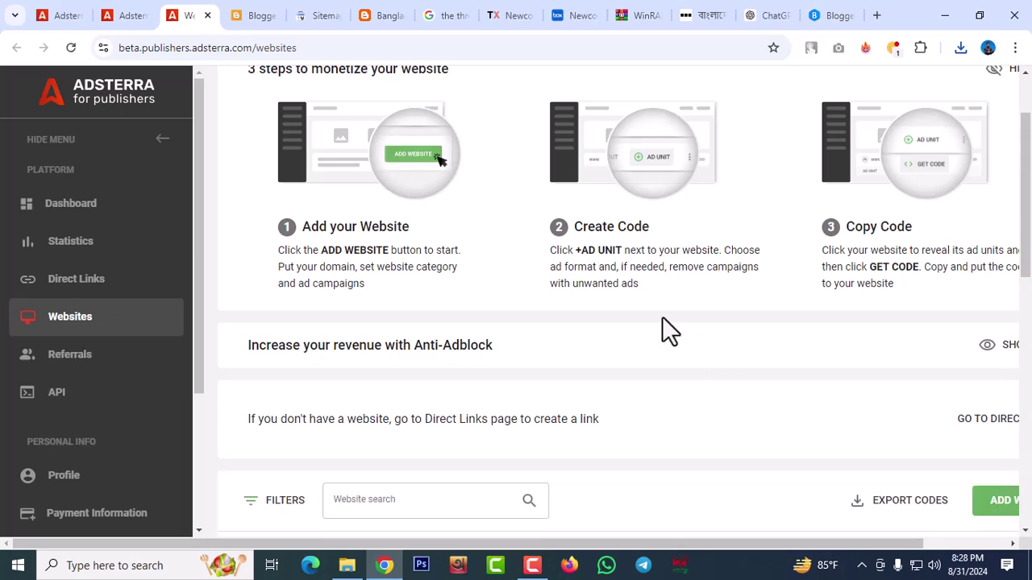
{"action": "scroll", "coordinate": [662, 317], "scroll_direction": "down", "scroll_amount": 1}
{"action": "scroll", "coordinate": [662, 316], "scroll_direction": "down", "scroll_amount": 4}
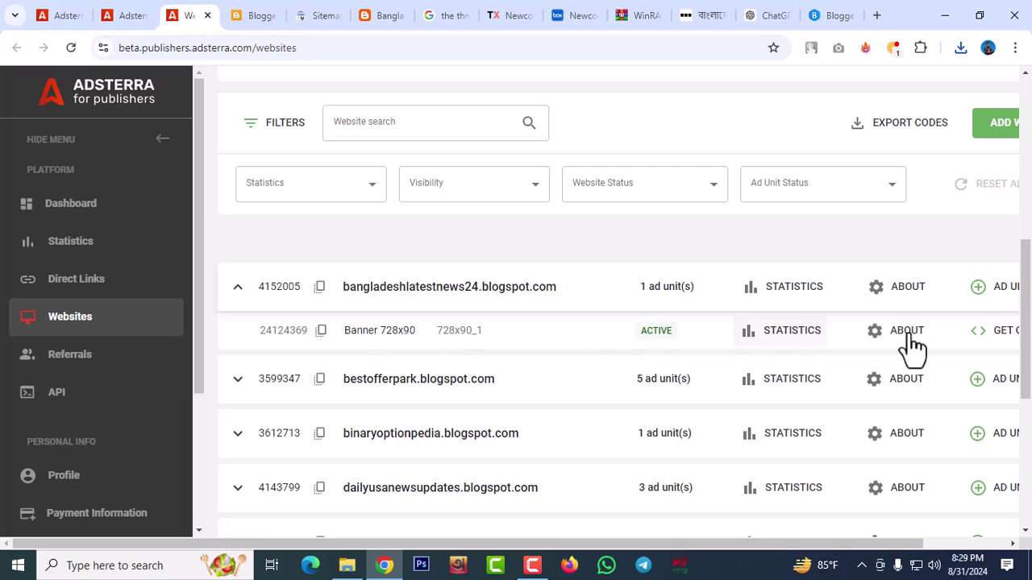
{"action": "left_click", "coordinate": [999, 337]}
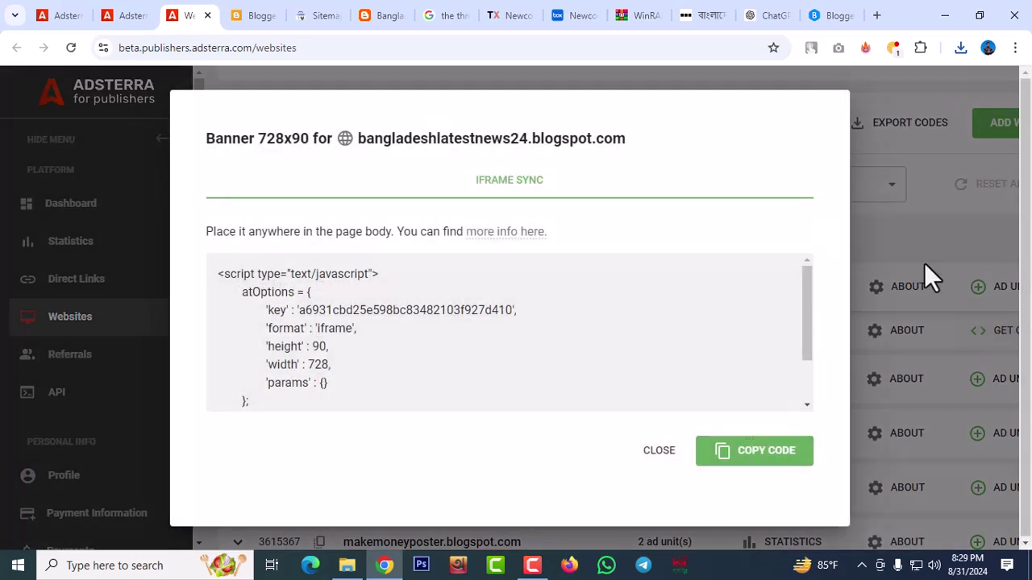
{"action": "left_click", "coordinate": [774, 472]}
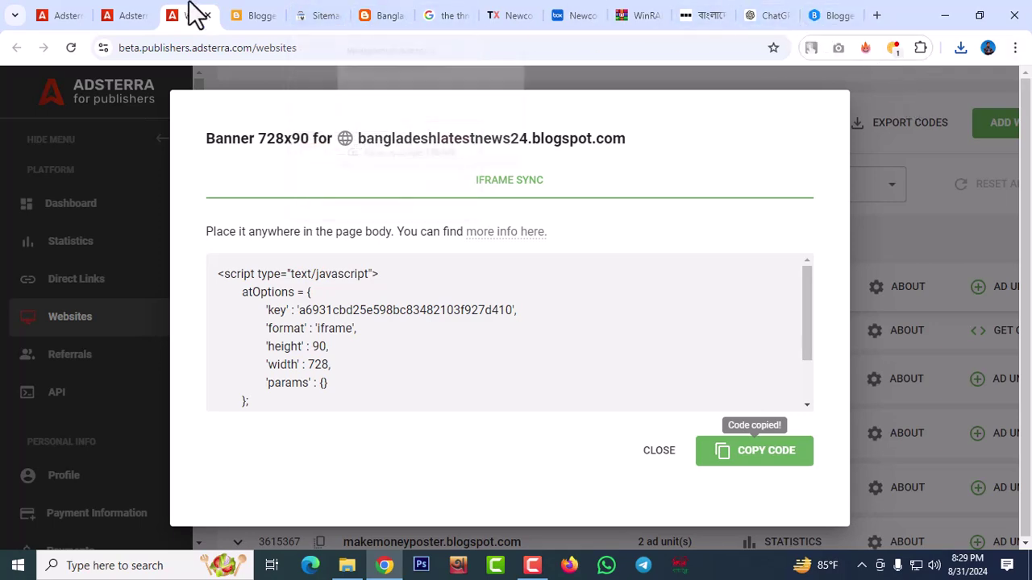
{"action": "left_click", "coordinate": [256, 16]}
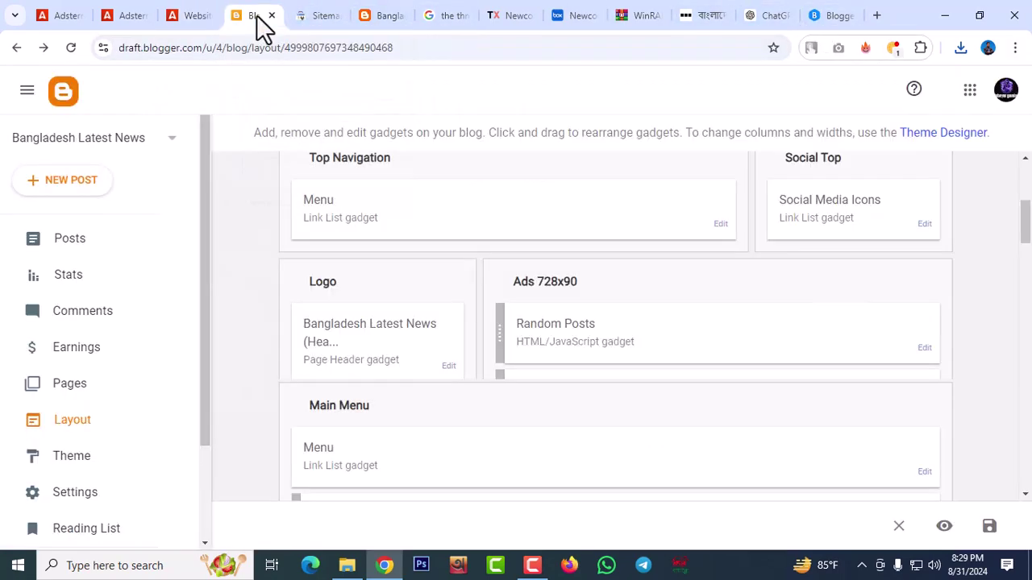
Swap the Random Posts gadget's old banner image code for the Adsterra script and save
{"action": "left_click", "coordinate": [925, 349]}
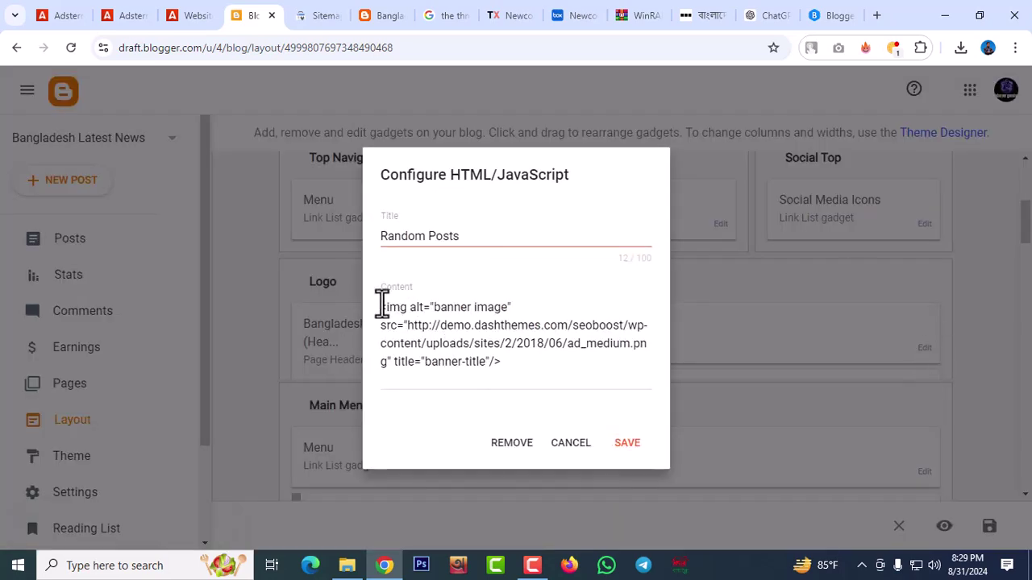
{"action": "left_click_drag", "start_coordinate": [381, 306], "coordinate": [540, 375]}
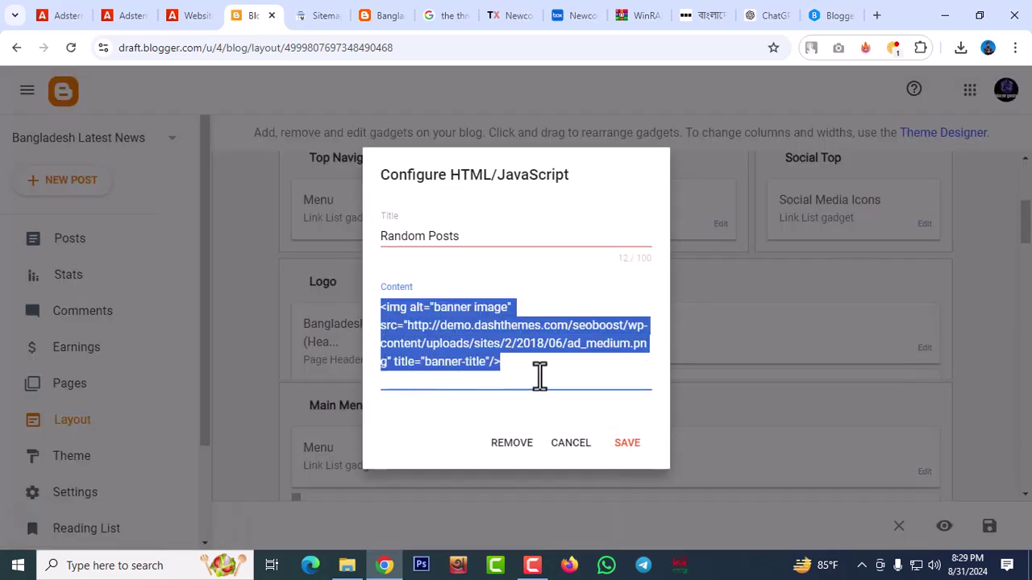
{"action": "key", "text": "BackSpace"}
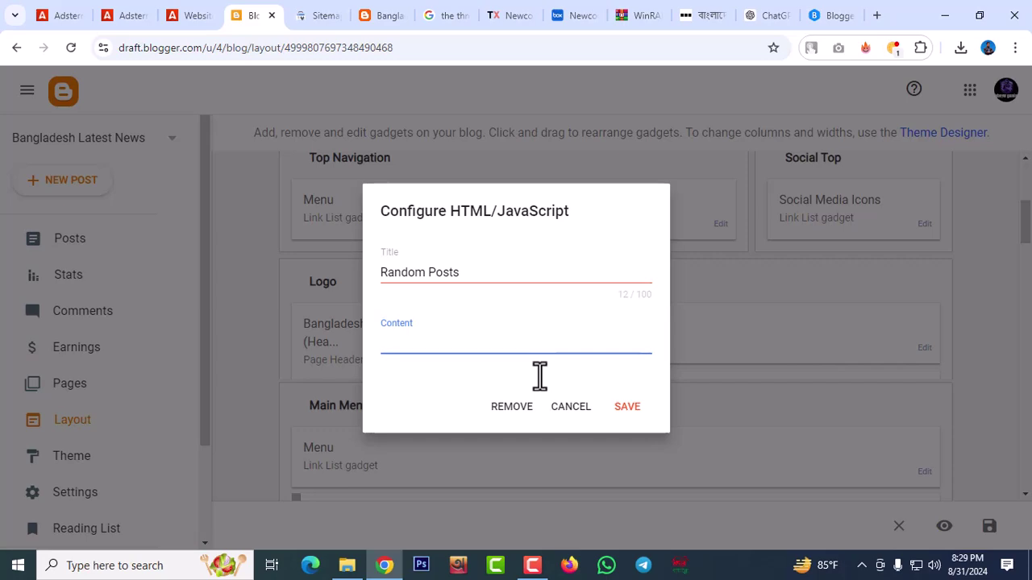
{"action": "key", "text": "ctrl+v"}
{"action": "scroll", "coordinate": [539, 376], "scroll_direction": "down", "scroll_amount": 1}
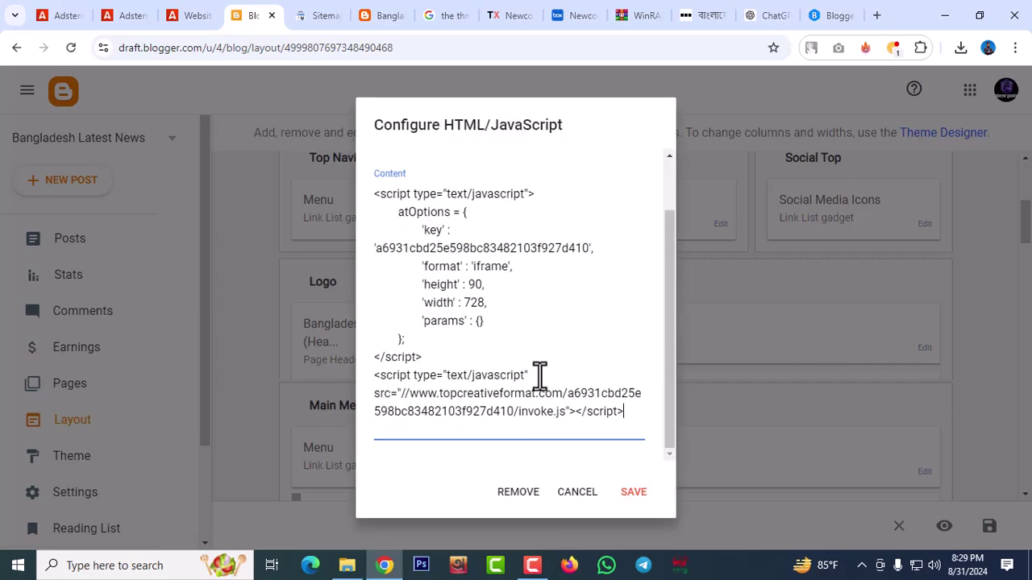
{"action": "left_click", "coordinate": [628, 492]}
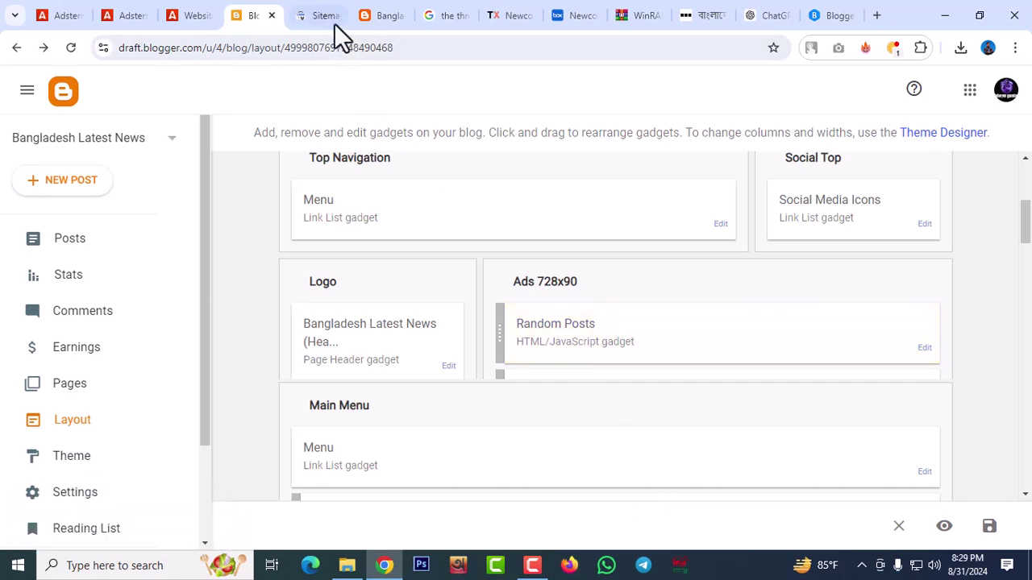
{"action": "left_click", "coordinate": [387, 24]}
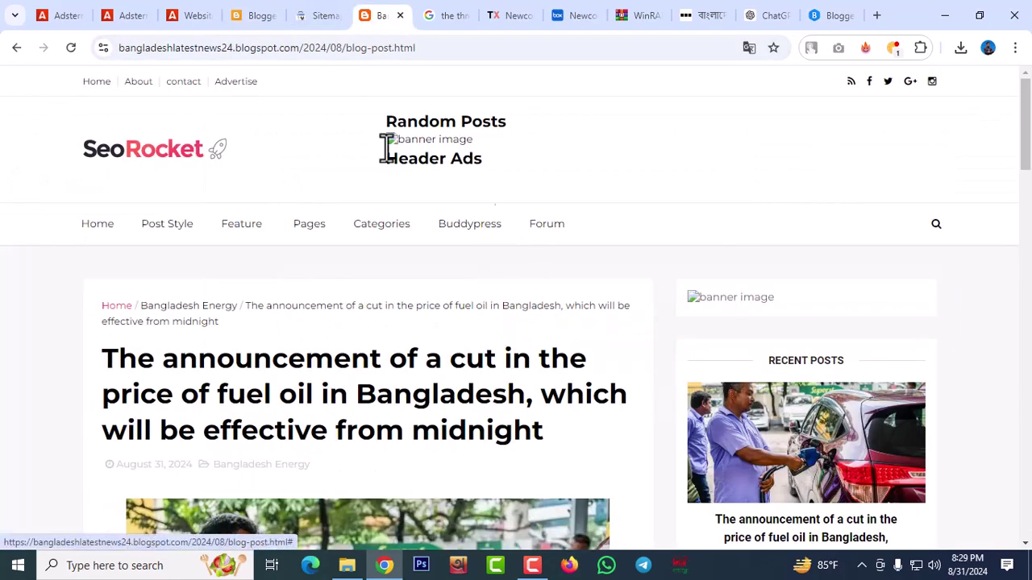
Reload the live blog and check the new 728x90 banner under Random Posts
{"action": "left_click", "coordinate": [150, 150]}
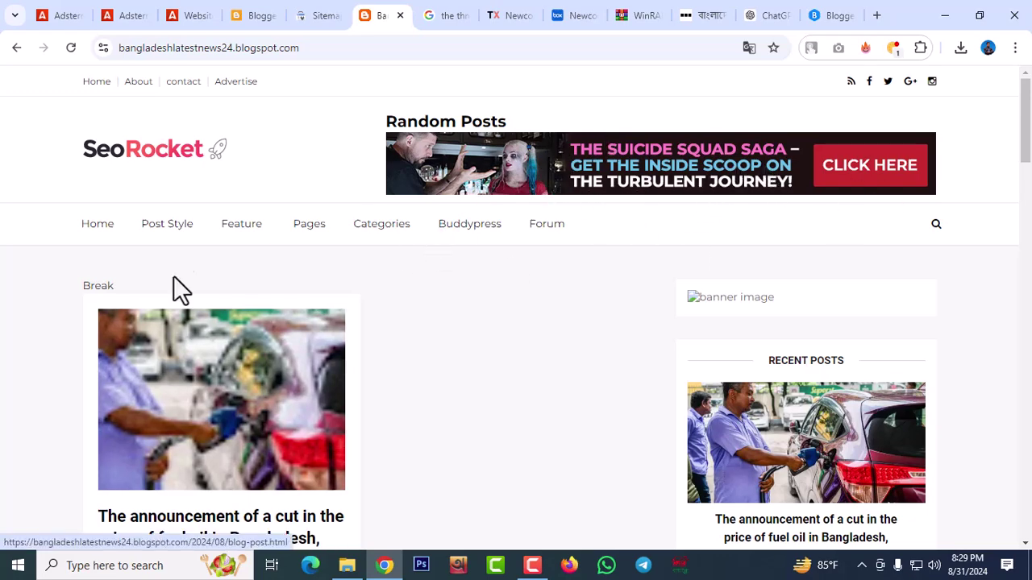
{"action": "scroll", "coordinate": [185, 346], "scroll_direction": "down", "scroll_amount": 2}
{"action": "scroll", "coordinate": [232, 277], "scroll_direction": "down", "scroll_amount": 1}
{"action": "scroll", "coordinate": [234, 277], "scroll_direction": "up", "scroll_amount": 3}
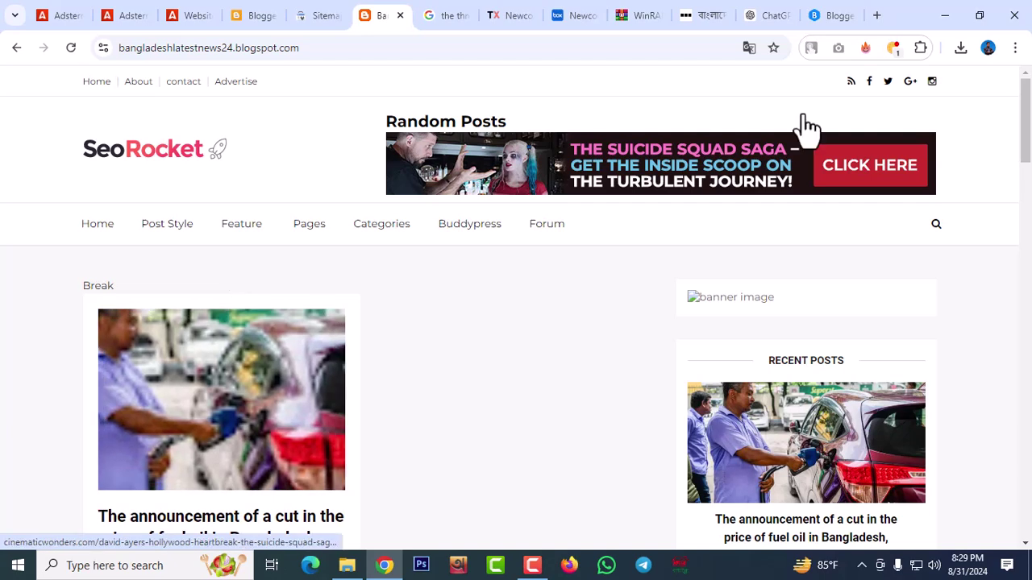
Test the header ad, close its cinematicwonders.com tab, and return to the Adsterra websites page
{"action": "left_click", "coordinate": [708, 178]}
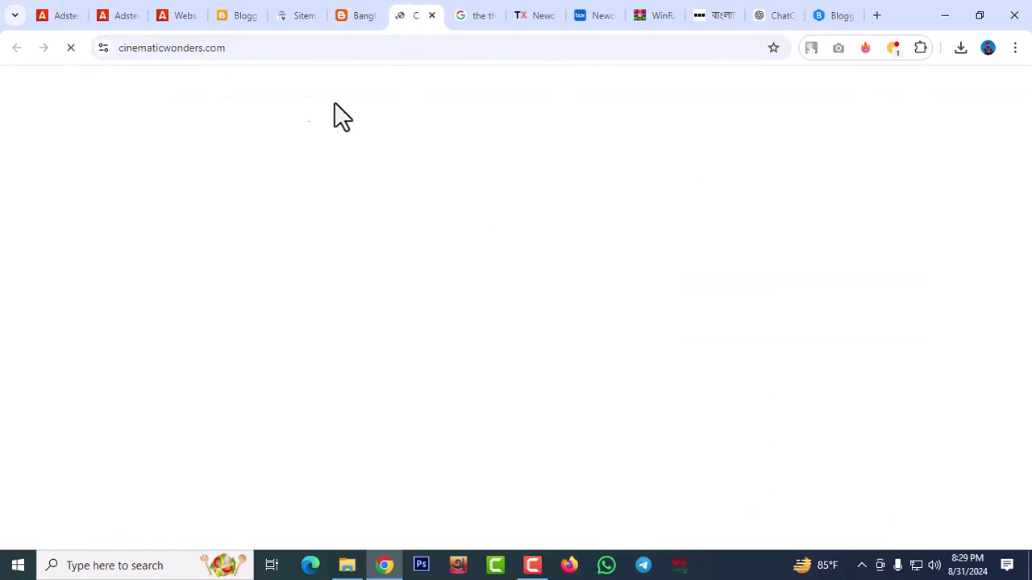
{"action": "left_click", "coordinate": [432, 16]}
{"action": "scroll", "coordinate": [895, 403], "scroll_direction": "down", "scroll_amount": 1}
{"action": "scroll", "coordinate": [894, 391], "scroll_direction": "down", "scroll_amount": 3}
{"action": "scroll", "coordinate": [782, 185], "scroll_direction": "up", "scroll_amount": 1}
{"action": "scroll", "coordinate": [782, 182], "scroll_direction": "up", "scroll_amount": 1}
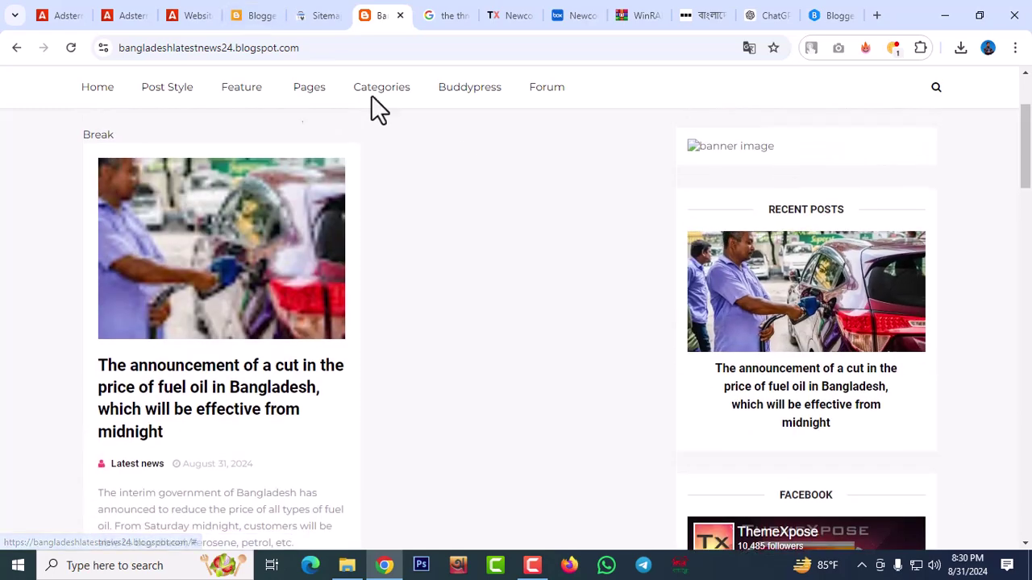
{"action": "left_click", "coordinate": [192, 17]}
Close the banner code window and request a new Banner 300x250 ad unit for the blog
{"action": "left_click", "coordinate": [659, 451]}
{"action": "scroll", "coordinate": [673, 284], "scroll_direction": "down", "scroll_amount": 2}
{"action": "scroll", "coordinate": [668, 282], "scroll_direction": "up", "scroll_amount": 2}
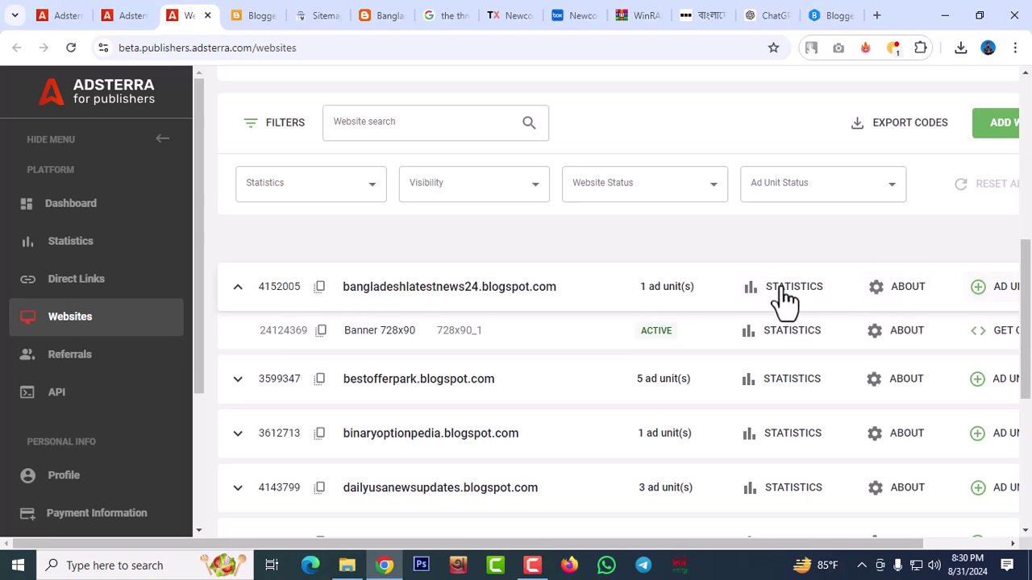
{"action": "left_click", "coordinate": [982, 298]}
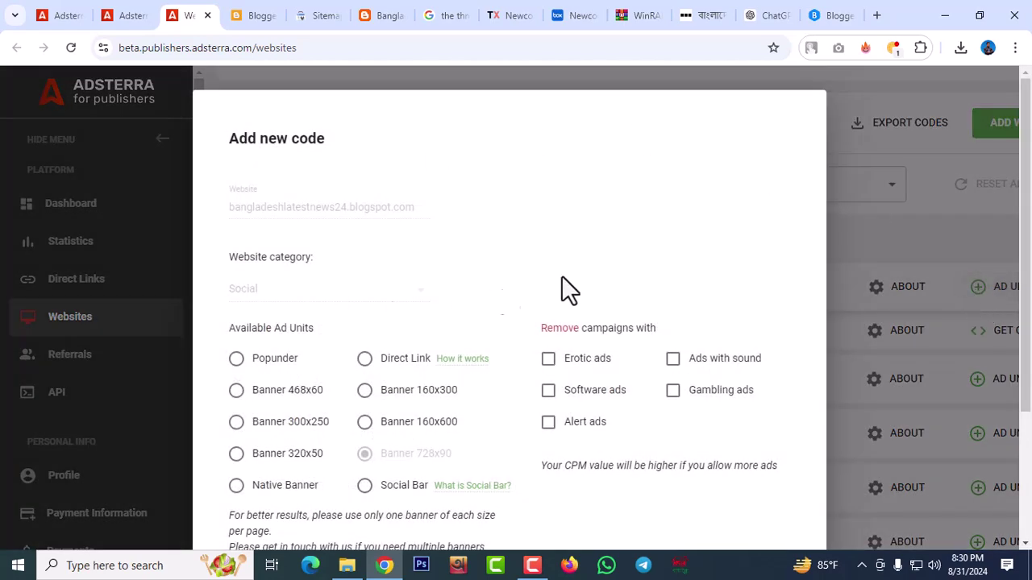
{"action": "scroll", "coordinate": [593, 274], "scroll_direction": "down", "scroll_amount": 1}
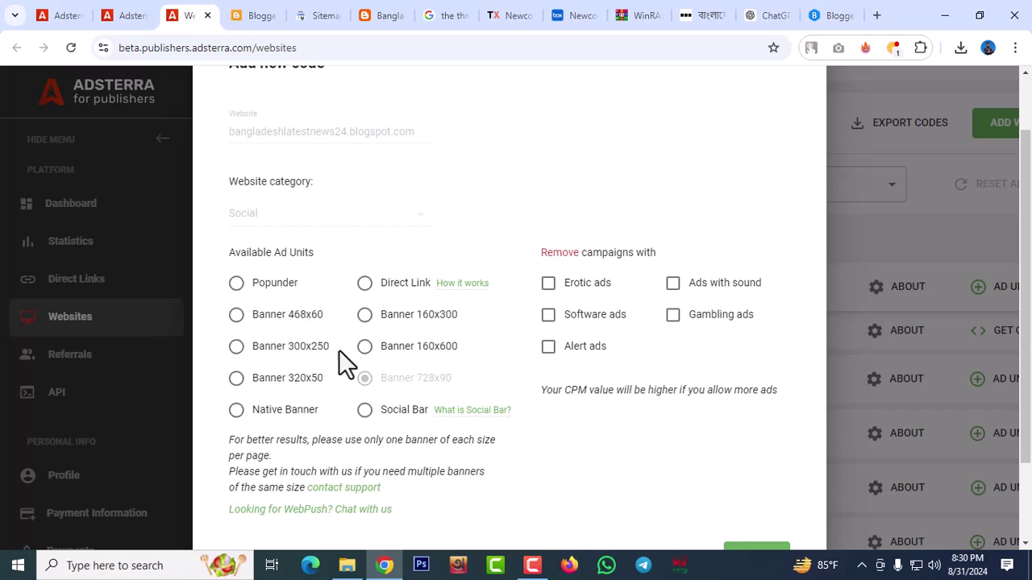
{"action": "left_click", "coordinate": [235, 347]}
{"action": "scroll", "coordinate": [833, 280], "scroll_direction": "down", "scroll_amount": 2}
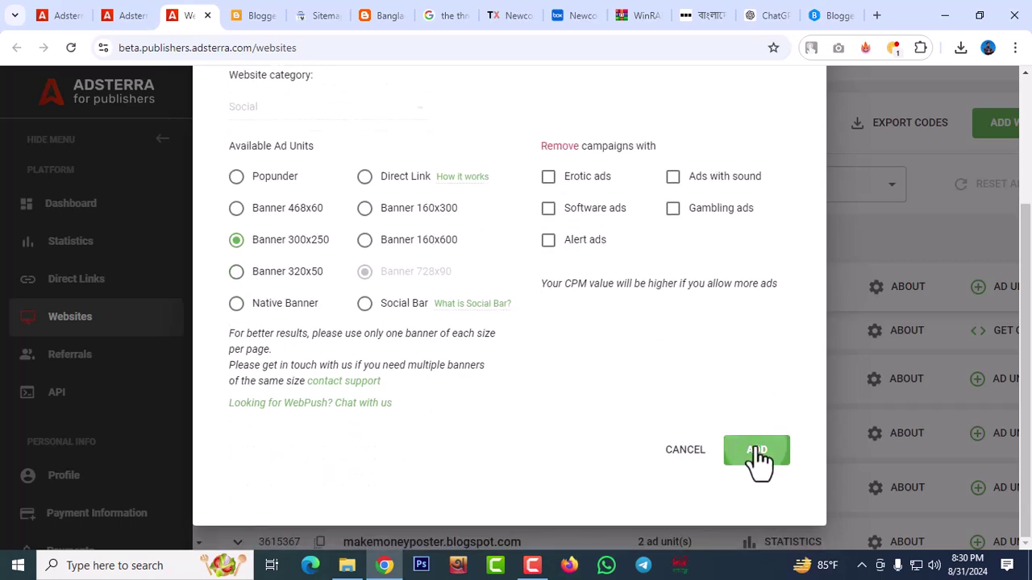
{"action": "left_click", "coordinate": [758, 453]}
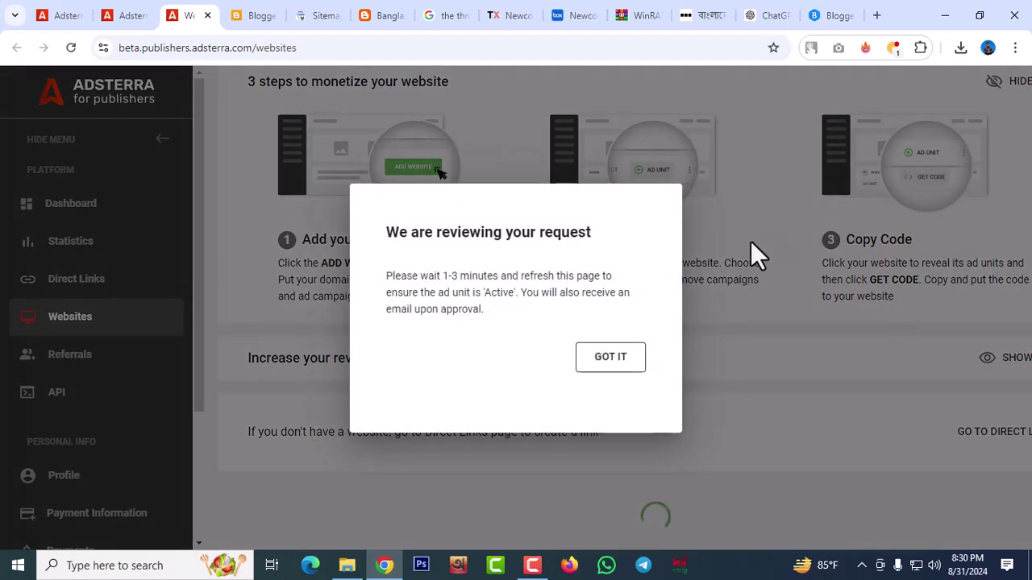
{"action": "left_click", "coordinate": [606, 360]}
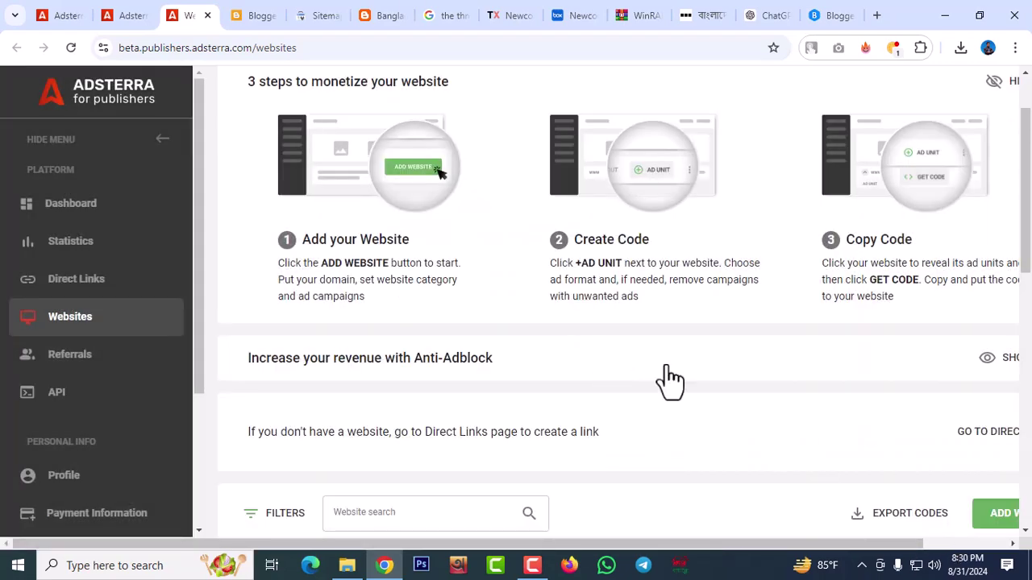
Expand the blog's site row to show the pending 300x250 beside the active 728x90 banner
{"action": "scroll", "coordinate": [655, 370], "scroll_direction": "down", "scroll_amount": 2}
{"action": "scroll", "coordinate": [709, 460], "scroll_direction": "down", "scroll_amount": 2}
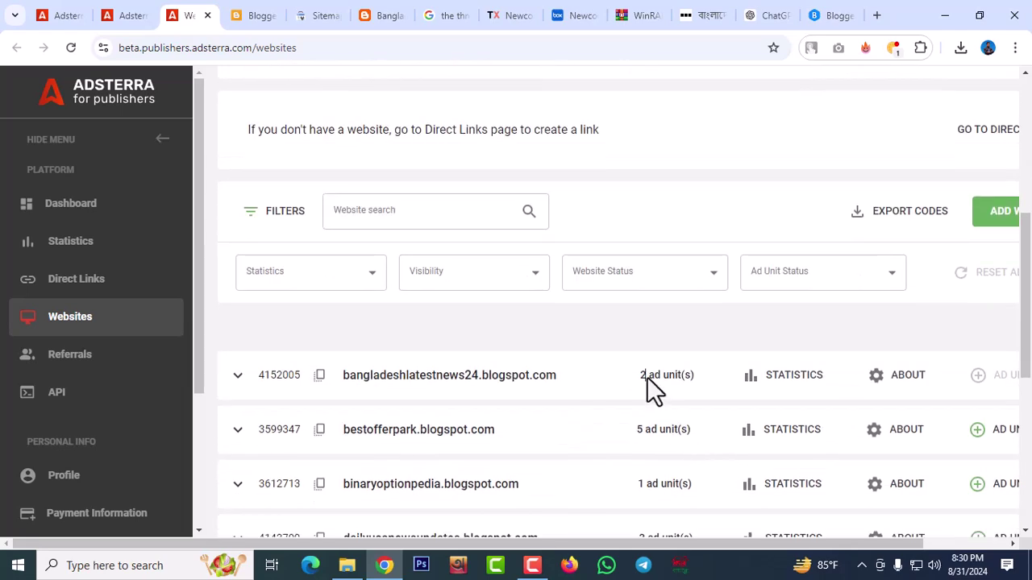
{"action": "left_click", "coordinate": [671, 390]}
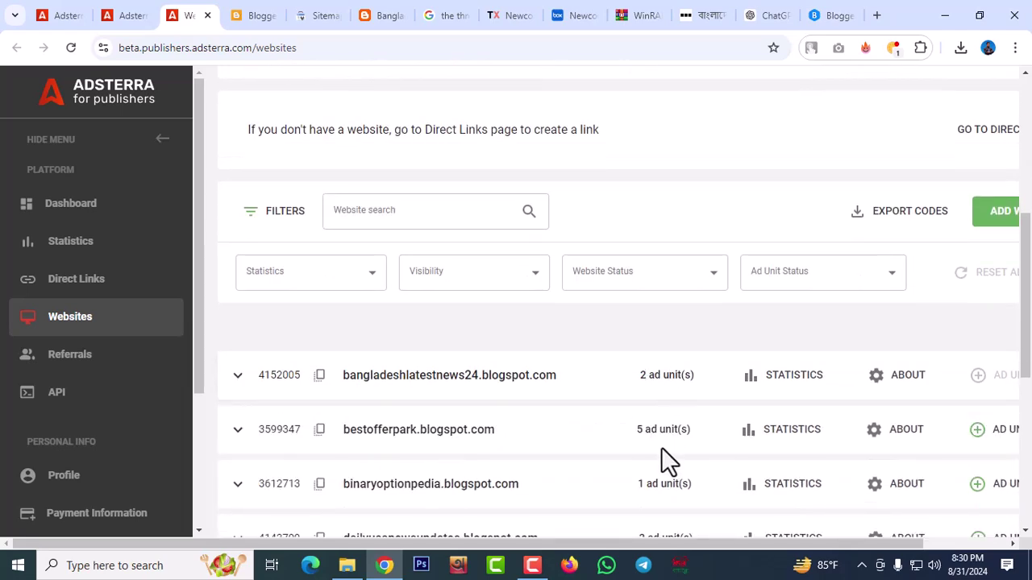
{"action": "left_click", "coordinate": [671, 380]}
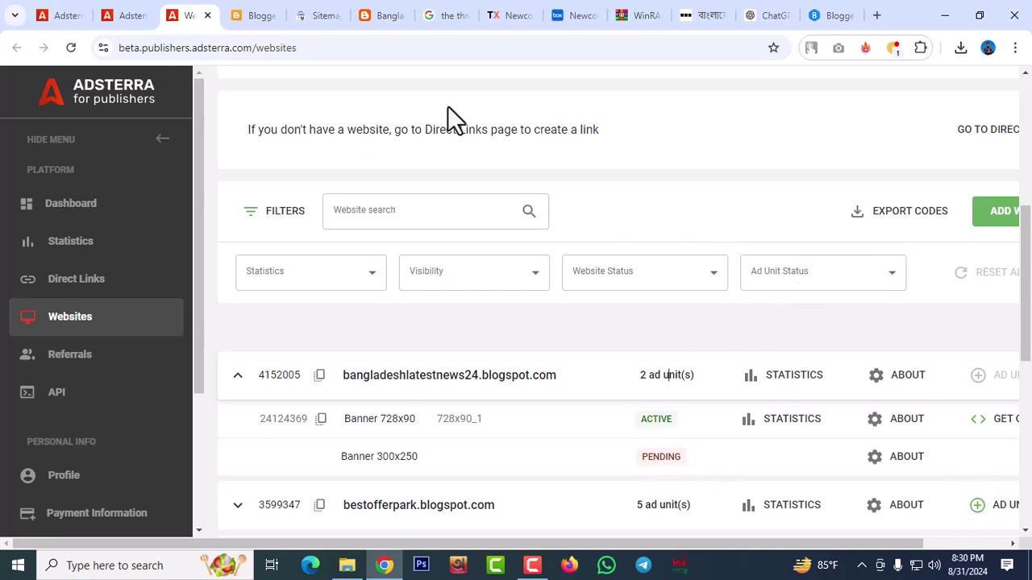
{"action": "left_click", "coordinate": [268, 16]}
Scroll through the Blogger layout gadgets, then minimize Chrome to reveal the Newcon template folder
{"action": "scroll", "coordinate": [633, 322], "scroll_direction": "down", "scroll_amount": 3}
{"action": "scroll", "coordinate": [634, 323], "scroll_direction": "up", "scroll_amount": 3}
{"action": "scroll", "coordinate": [859, 355], "scroll_direction": "up", "scroll_amount": 3}
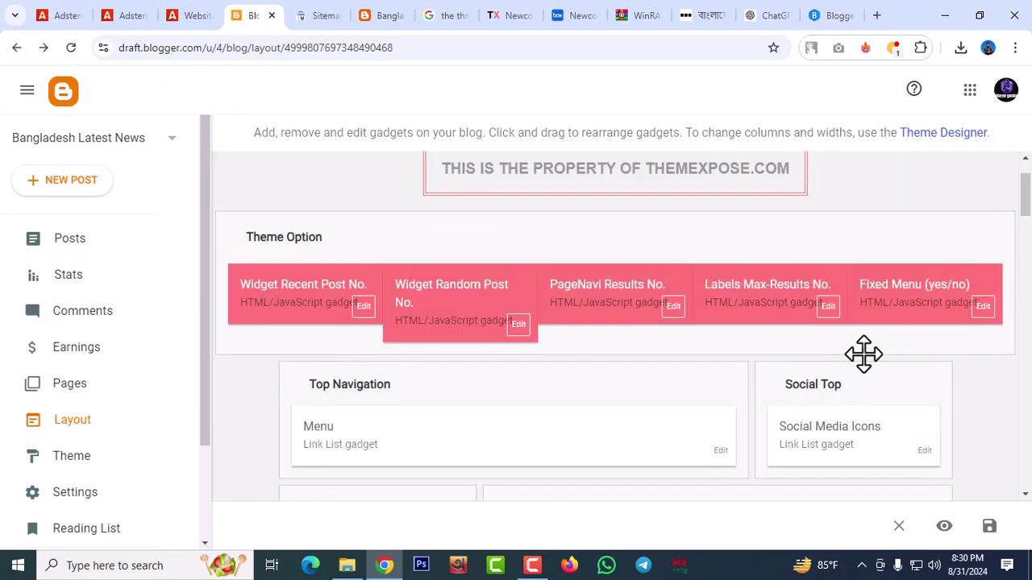
{"action": "scroll", "coordinate": [860, 355], "scroll_direction": "down", "scroll_amount": 2}
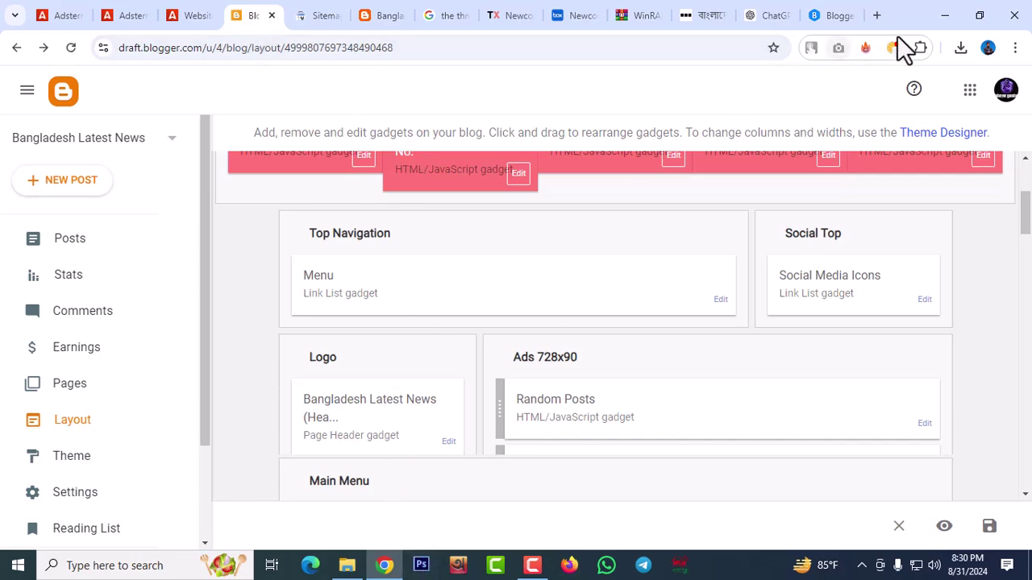
{"action": "left_click", "coordinate": [944, 15]}
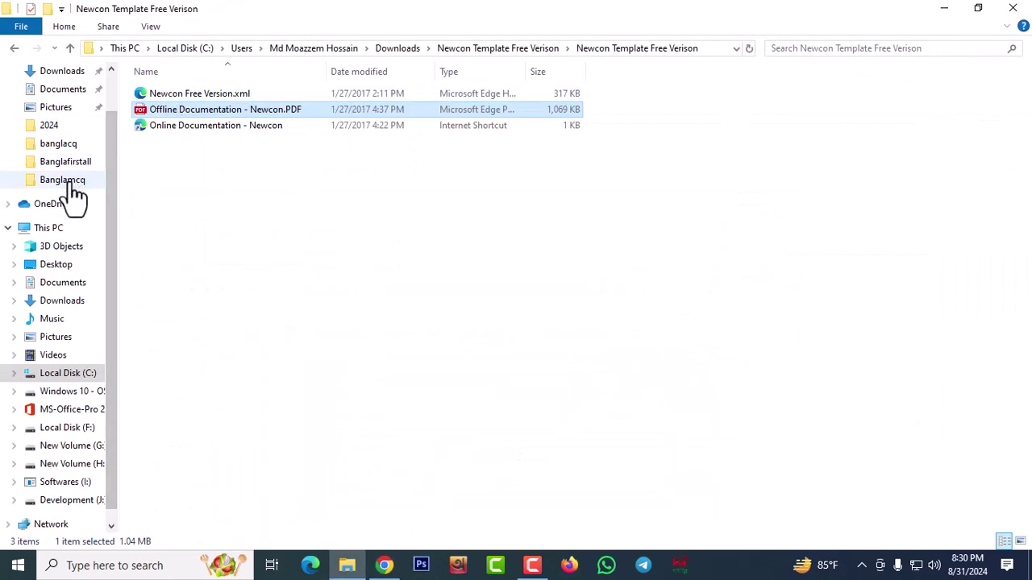
Open logo (1).png from the Downloads folder with Adobe Photoshop CS6
{"action": "left_click", "coordinate": [65, 73]}
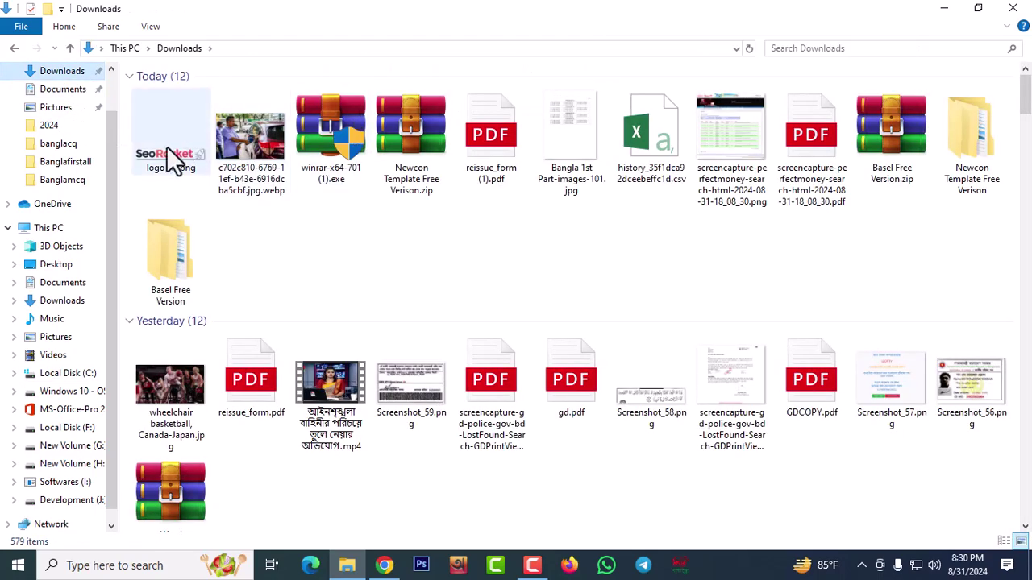
{"action": "right_click", "coordinate": [167, 148]}
{"action": "mouse_move", "coordinate": [237, 338]}
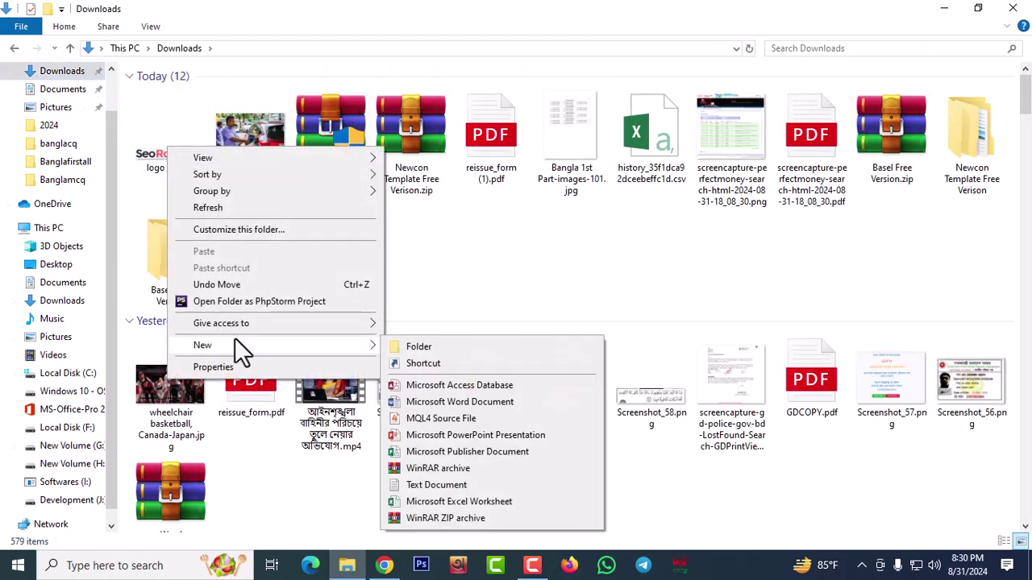
{"action": "left_click", "coordinate": [156, 157]}
{"action": "right_click", "coordinate": [156, 157]}
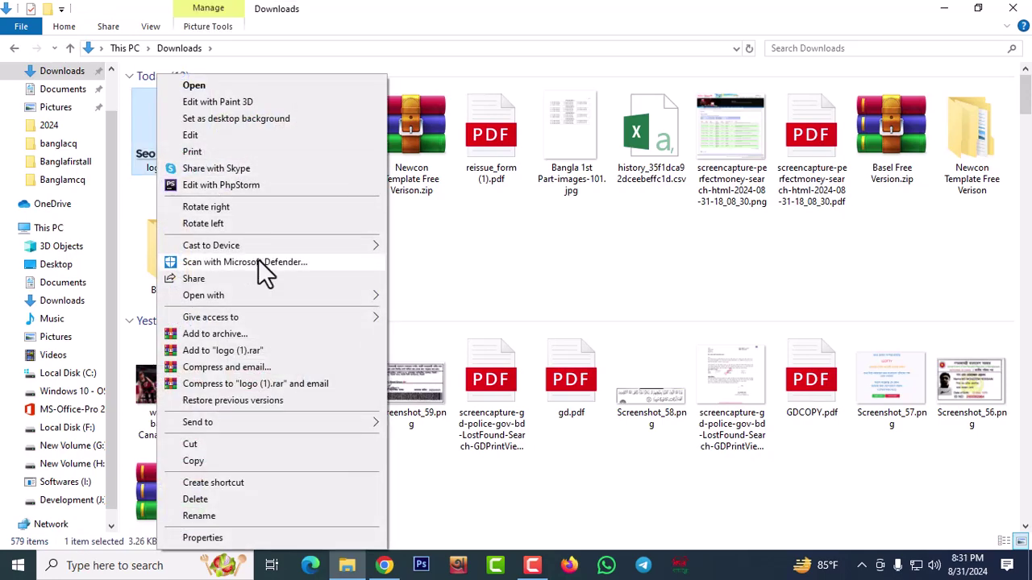
{"action": "mouse_move", "coordinate": [228, 296]}
{"action": "left_click", "coordinate": [408, 295]}
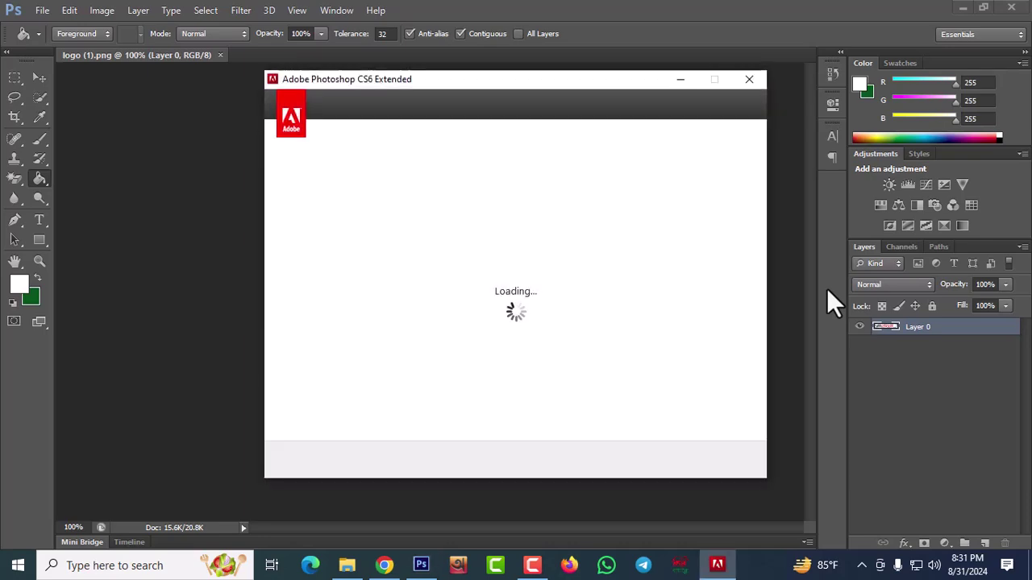
Dismiss the Sign In Required trial prompt and zoom the logo view to 300%
{"action": "left_click", "coordinate": [748, 80]}
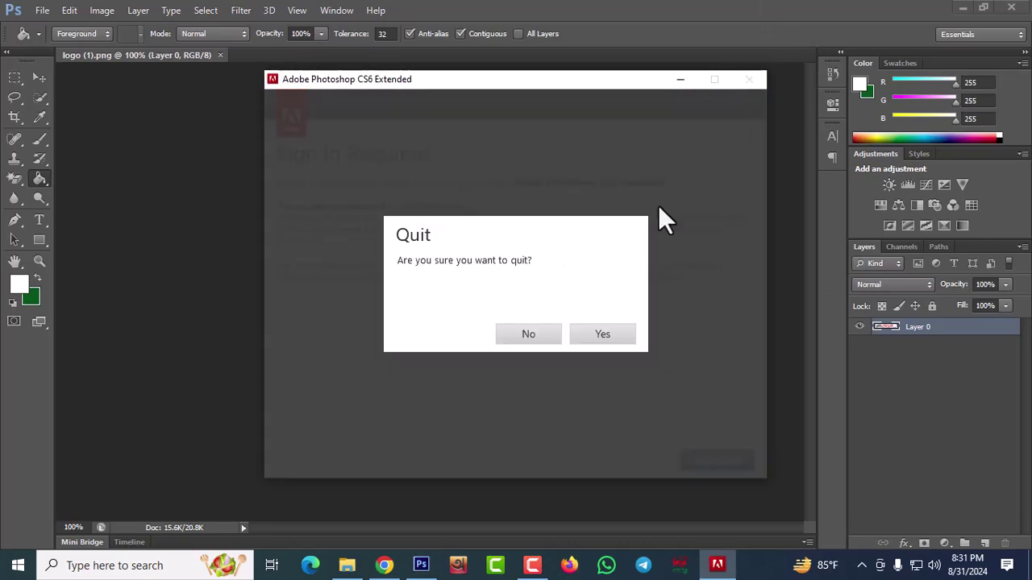
{"action": "left_click", "coordinate": [528, 336]}
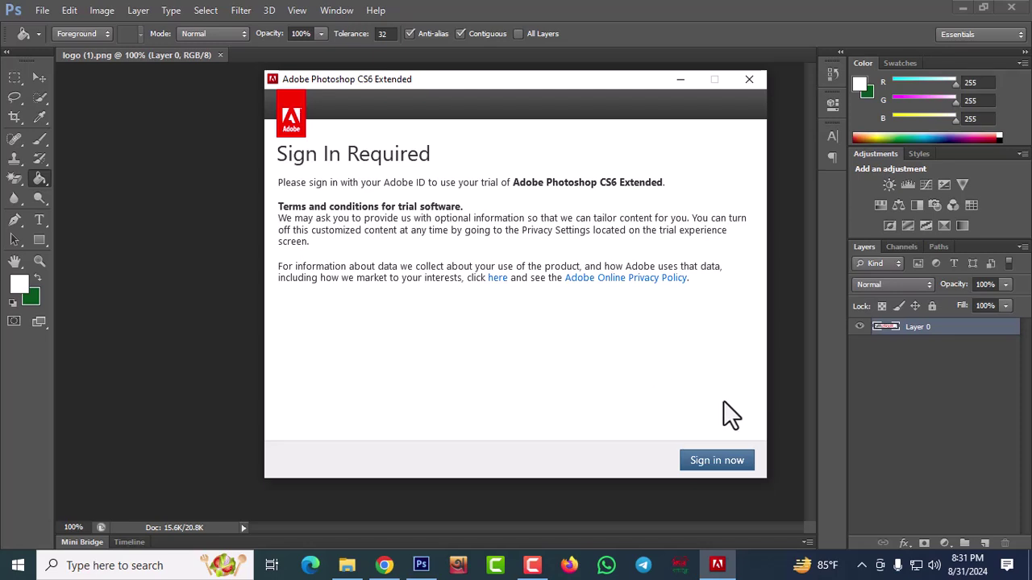
{"action": "left_click", "coordinate": [748, 80]}
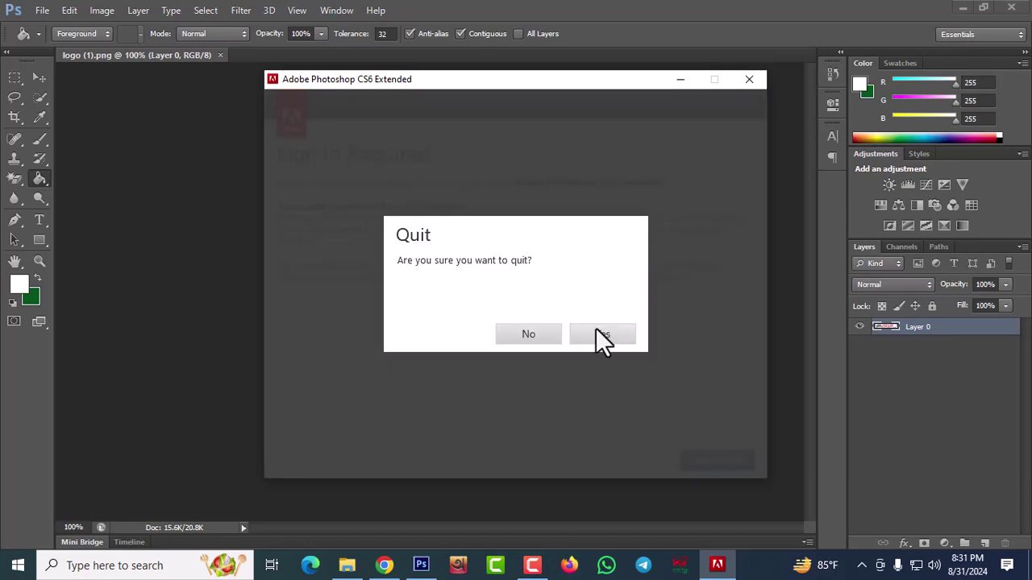
{"action": "left_click", "coordinate": [599, 335]}
{"action": "key", "text": "ctrl+plus"}
{"action": "key", "text": "ctrl+plus"}
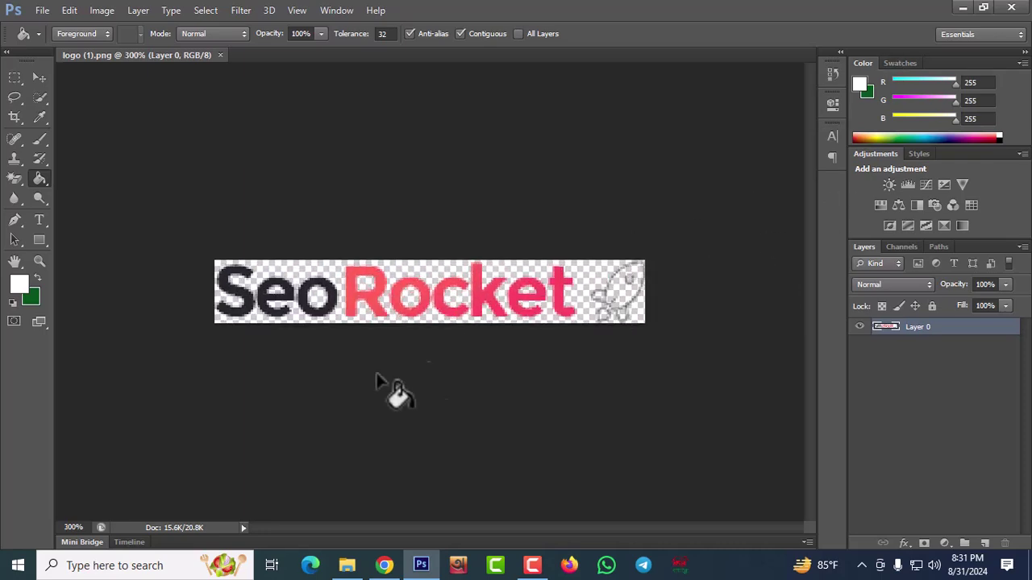
Marquee-select the SeoRocket artwork, delete it, and deselect, leaving a transparent canvas
{"action": "left_click", "coordinate": [17, 79]}
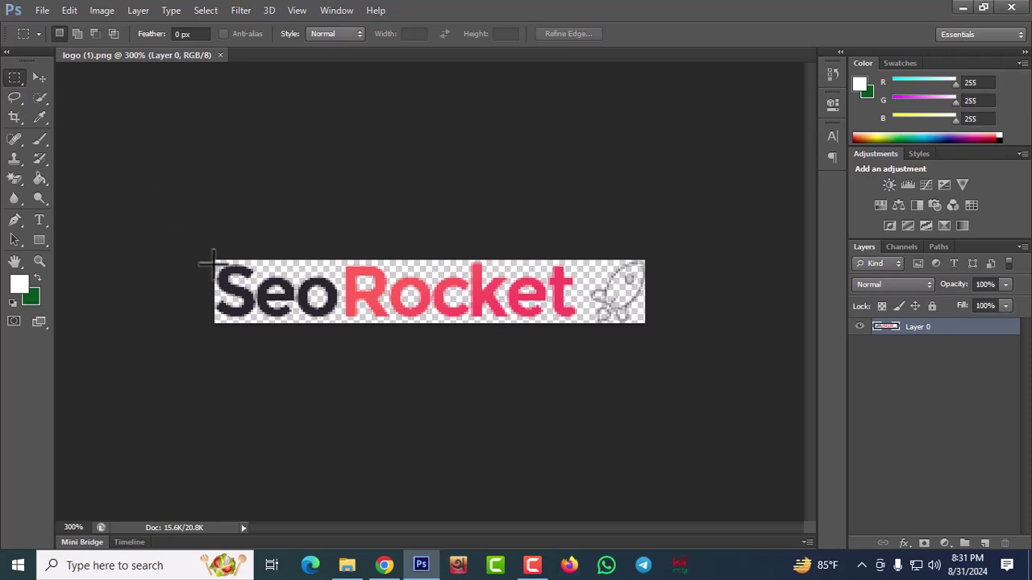
{"action": "left_click_drag", "start_coordinate": [229, 325], "coordinate": [642, 324]}
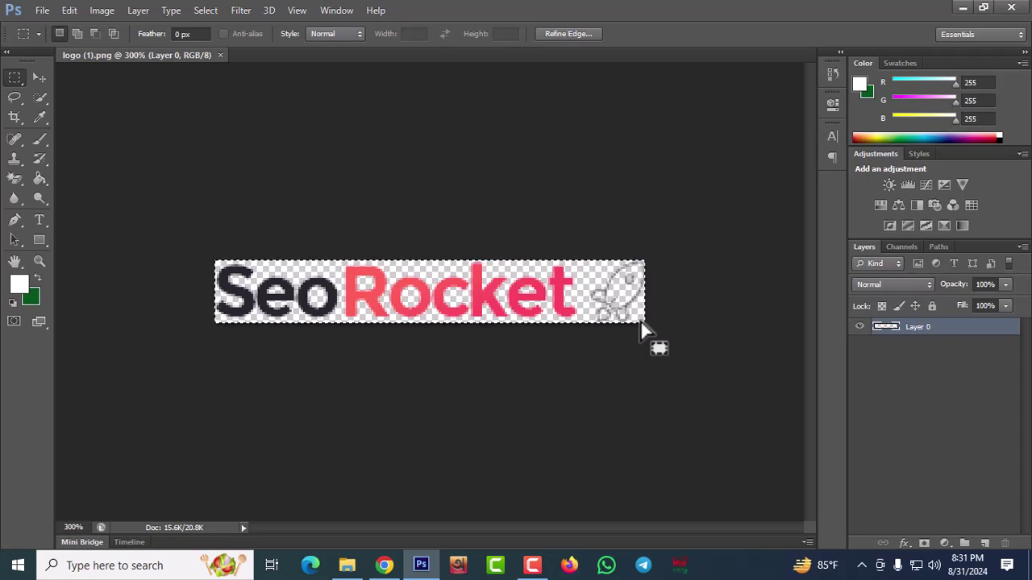
{"action": "key", "text": "Delete"}
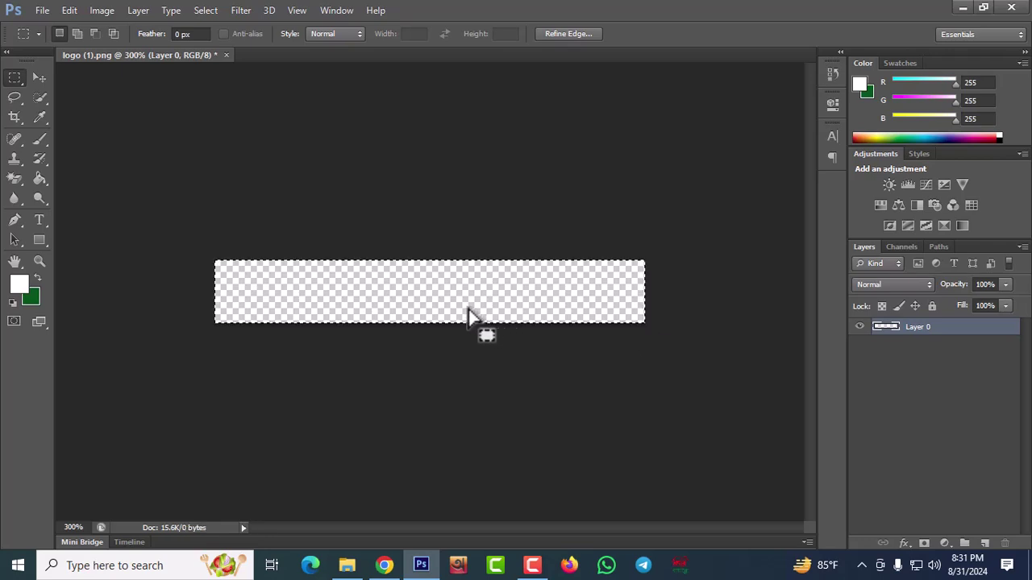
{"action": "key", "text": "ctrl+d"}
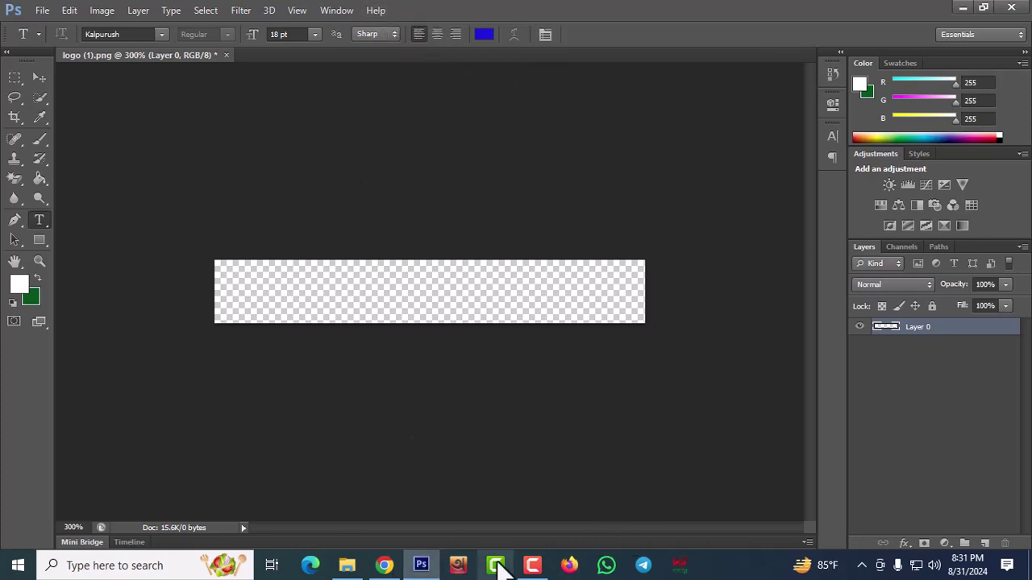
Start Avro Keyboard in Bangla mode and place an empty Kalpurush 18 pt text entry on the canvas
{"action": "left_click", "coordinate": [459, 567]}
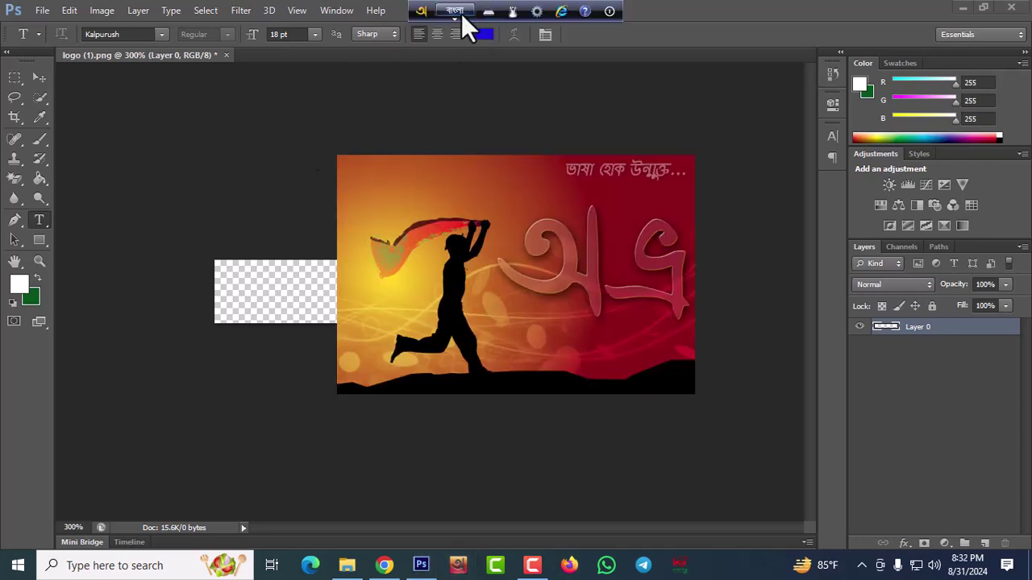
{"action": "left_click", "coordinate": [460, 13]}
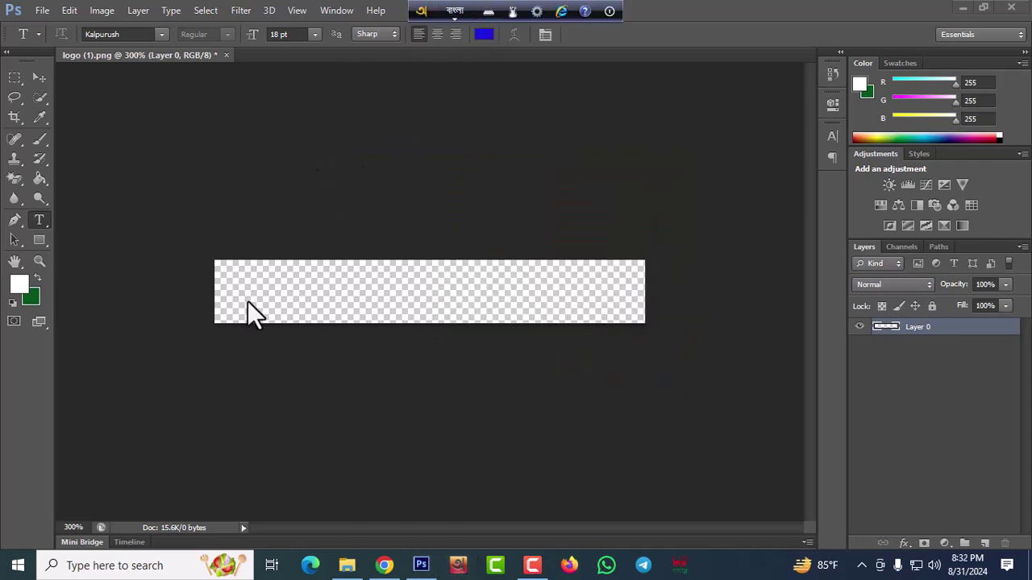
{"action": "key", "text": "F12"}
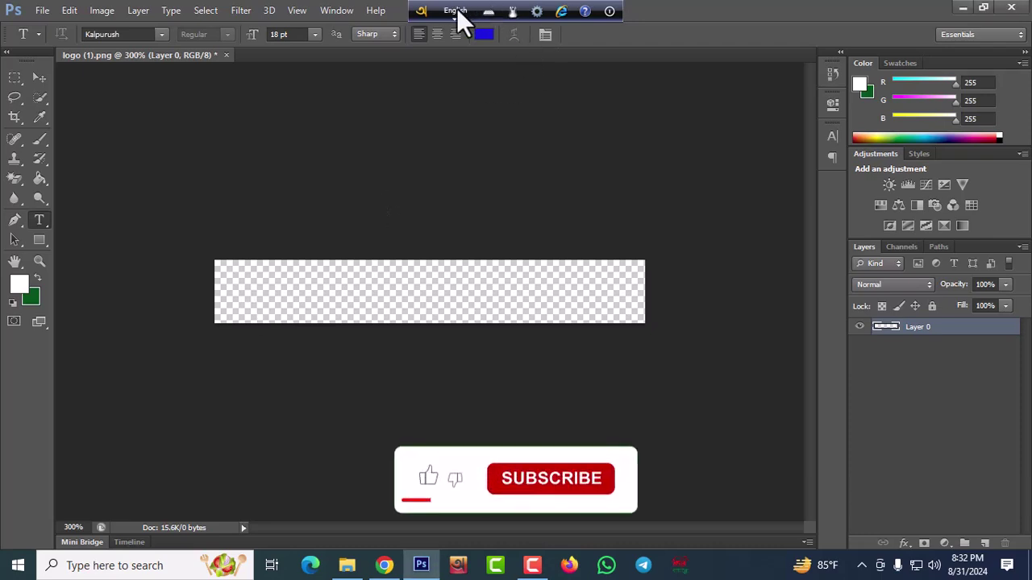
{"action": "left_click", "coordinate": [454, 10]}
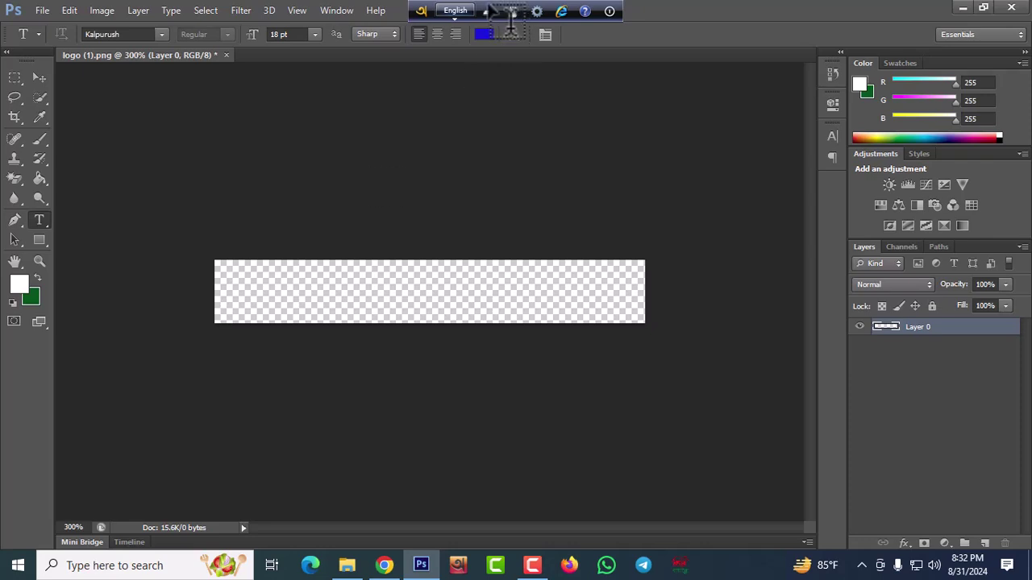
{"action": "left_click", "coordinate": [455, 11]}
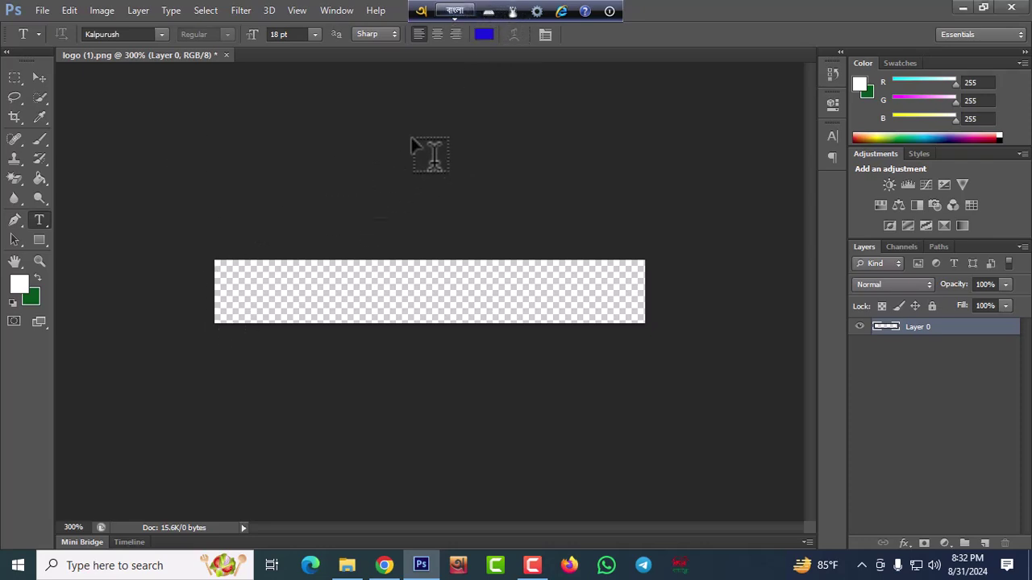
{"action": "left_click", "coordinate": [257, 286]}
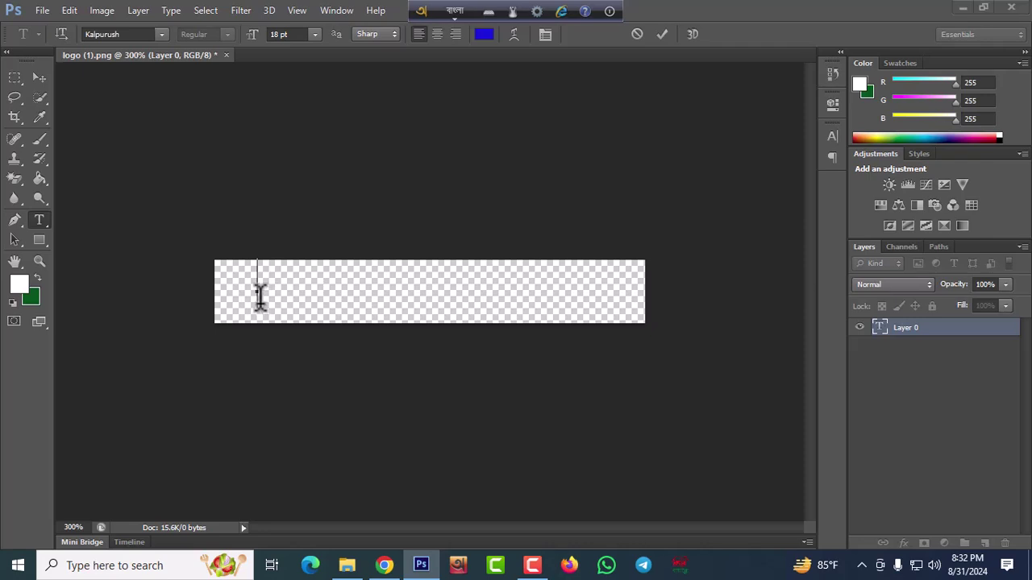
{"action": "left_click", "coordinate": [662, 35]}
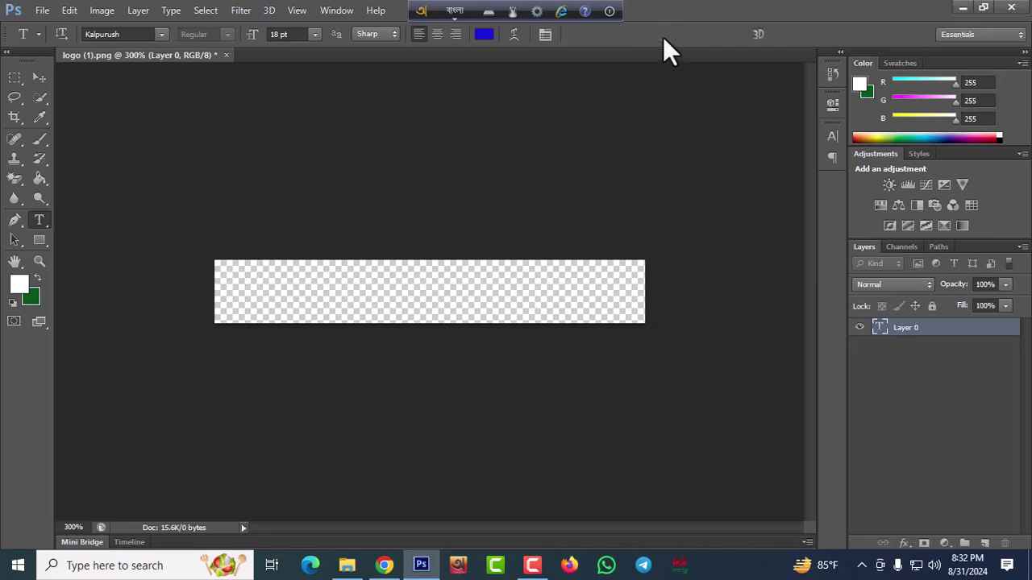
Type 'বাংলাদেশ লেটেস্ট নিউজ ২৪' phonetically with Avro as a new text layer on the banner
{"action": "left_click", "coordinate": [245, 294]}
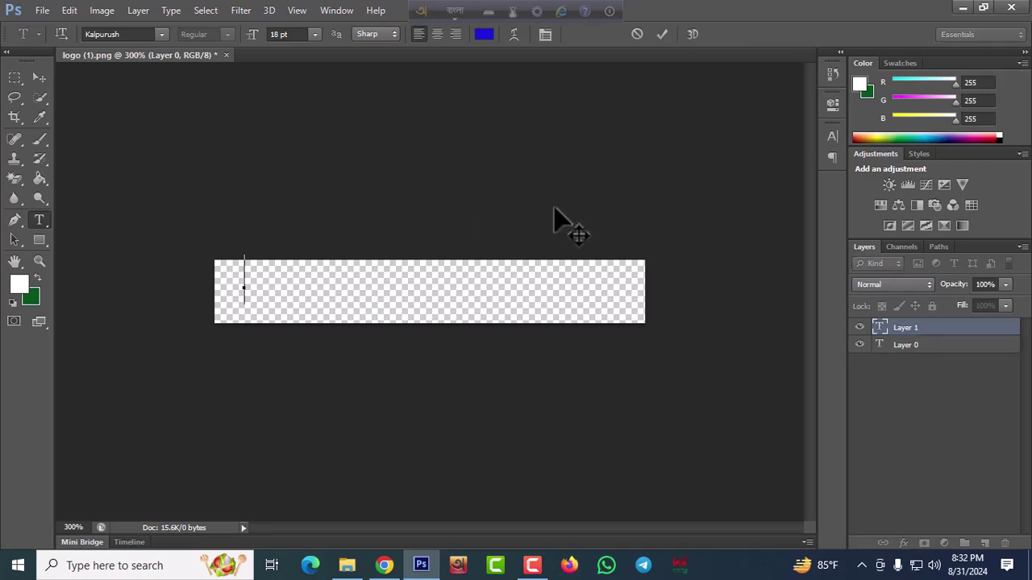
{"action": "type", "text": "ba"}
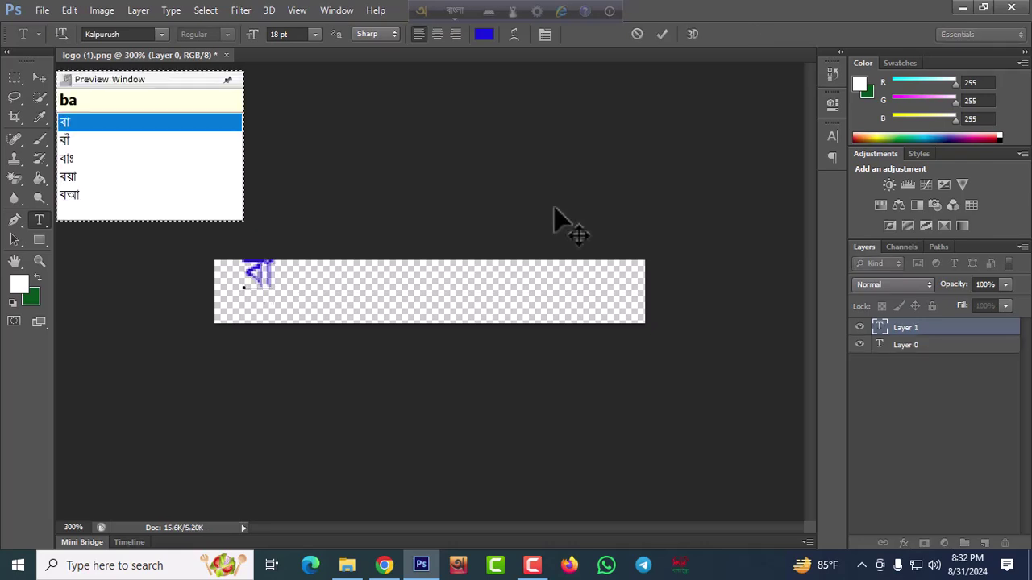
{"action": "type", "text": "ngladesh "}
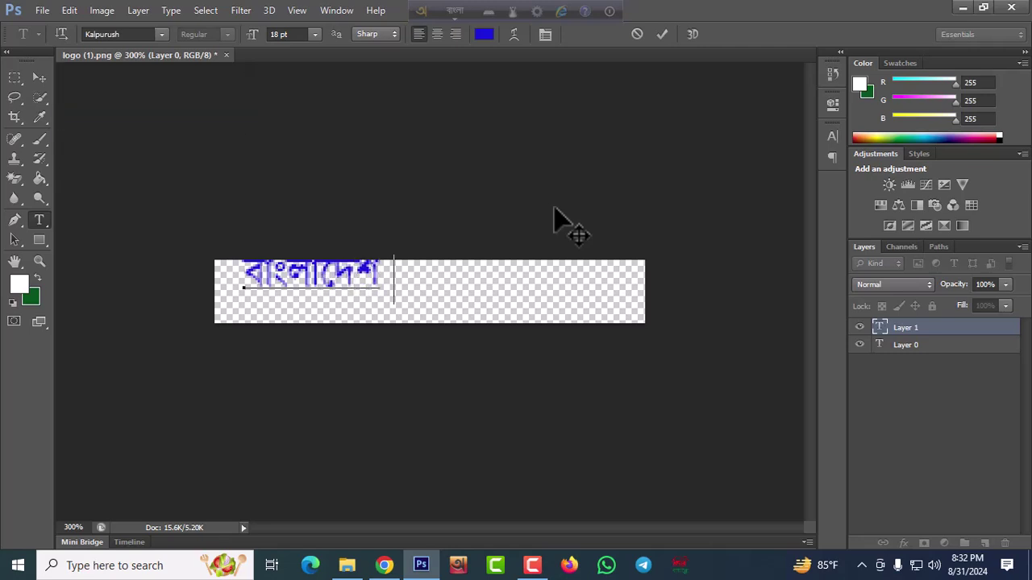
{"action": "type", "text": "ni"}
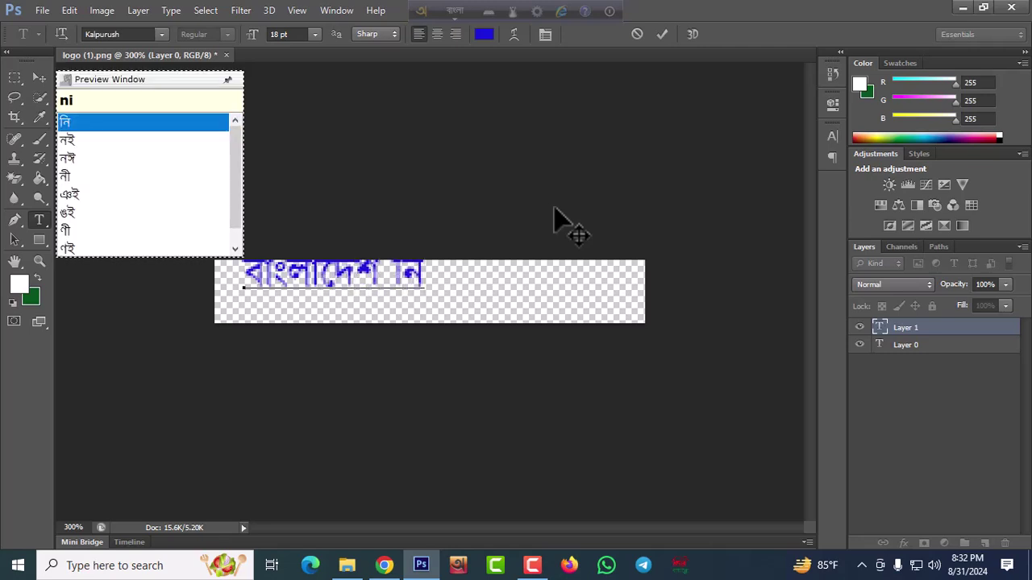
{"action": "type", "text": "uj"}
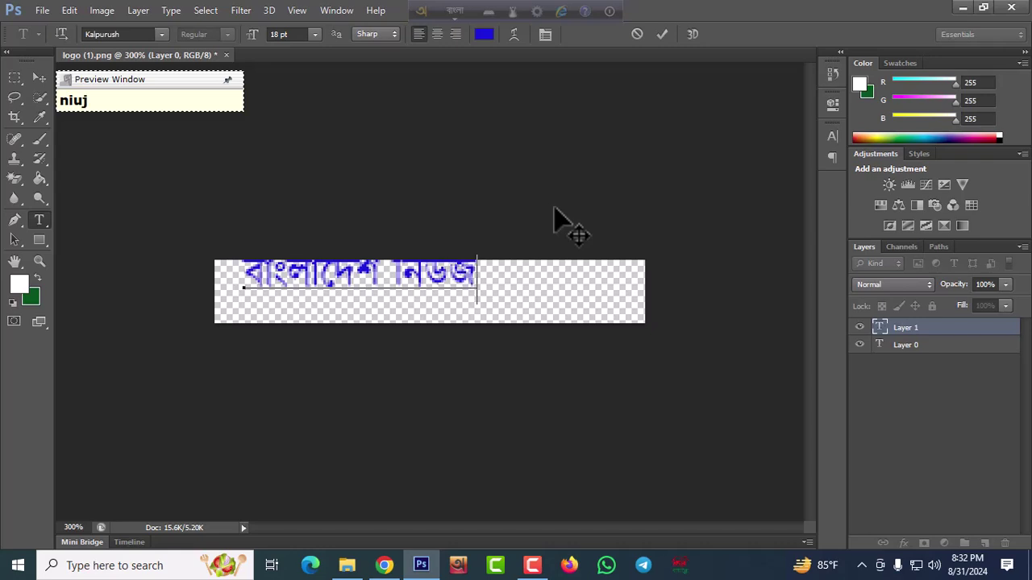
{"action": "key", "text": "BackSpace"}
{"action": "key", "text": "BackSpace"}
{"action": "key", "text": "BackSpace"}
{"action": "key", "text": "BackSpace"}
{"action": "key", "text": "BackSpace"}
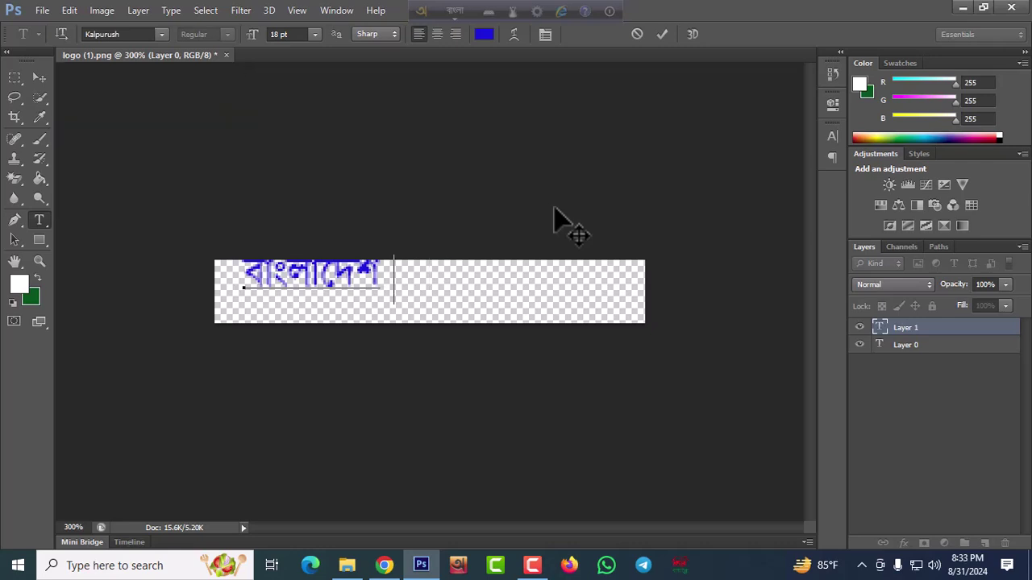
{"action": "type", "text": "la"}
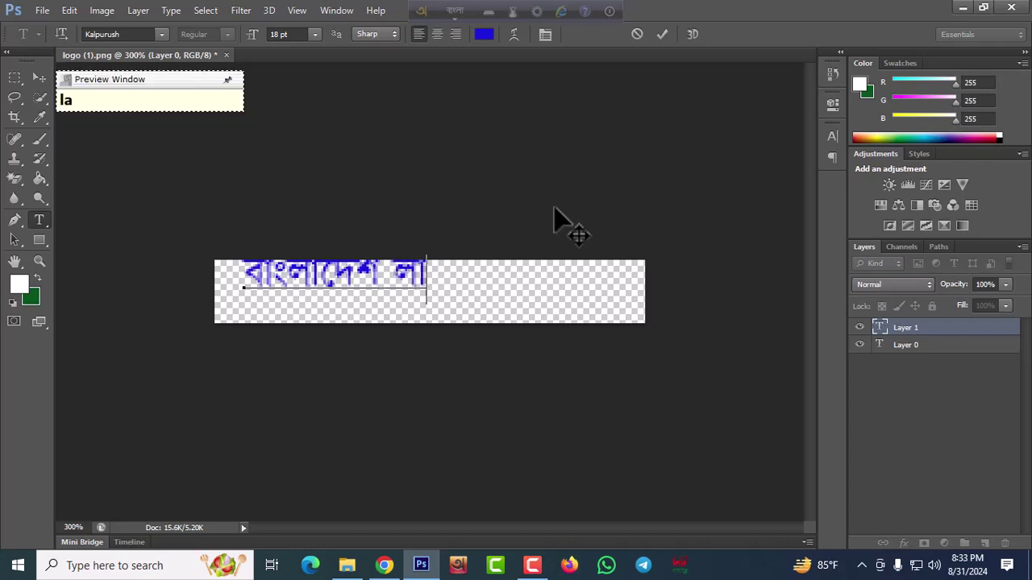
{"action": "key", "text": "BackSpace"}
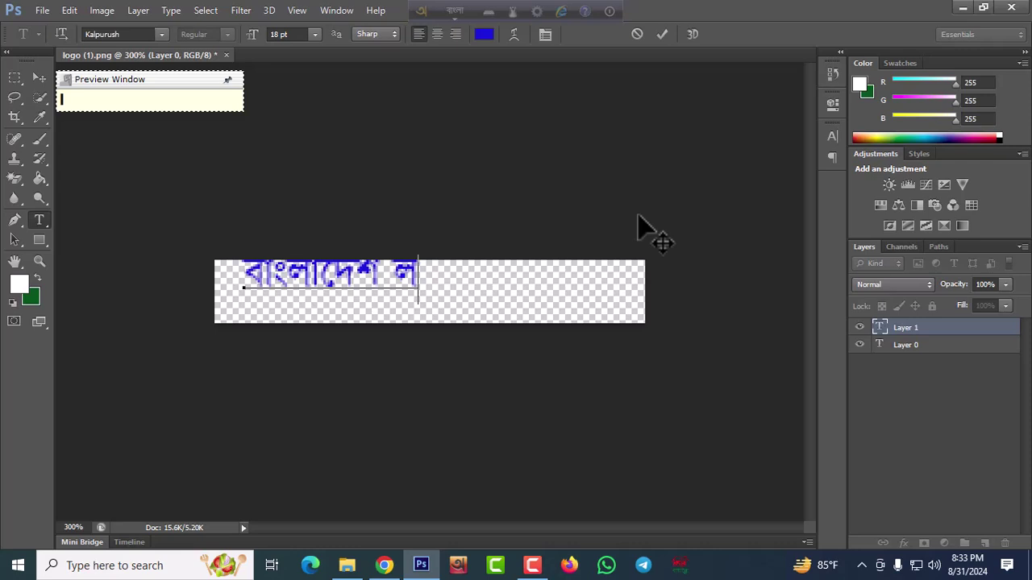
{"action": "type", "text": "e"}
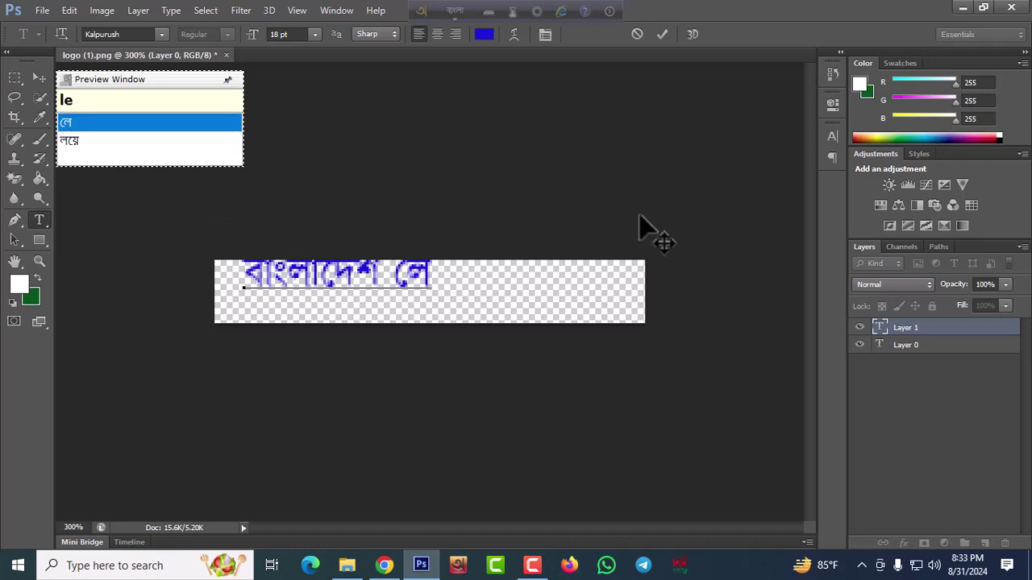
{"action": "type", "text": "TES"}
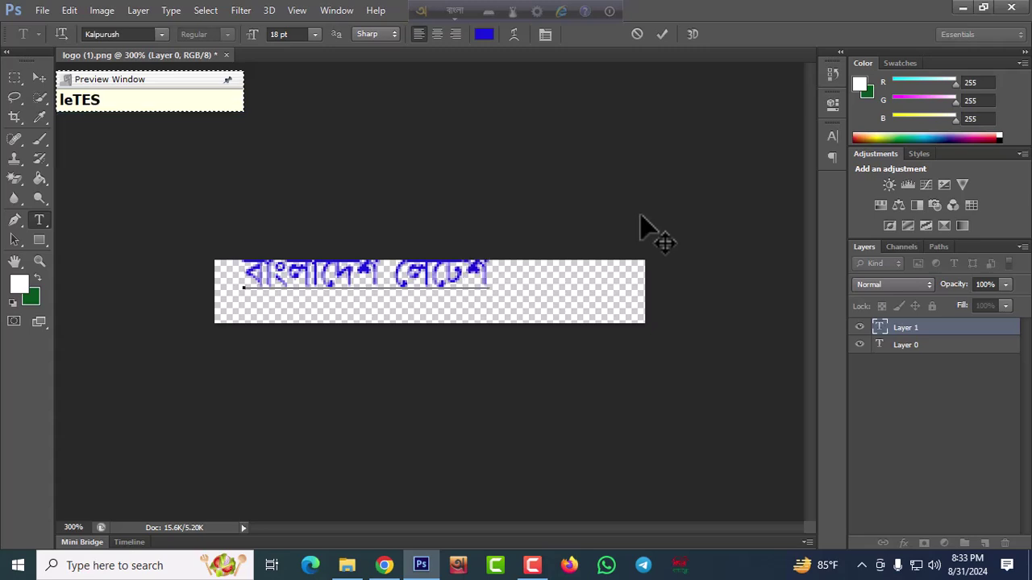
{"action": "key", "text": "BackSpace"}
{"action": "type", "text": "sT "}
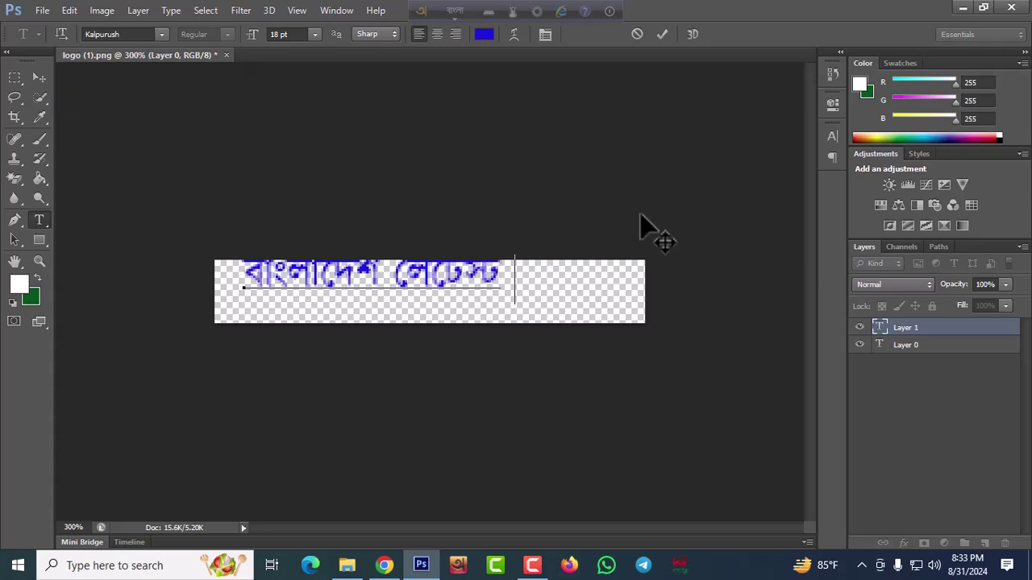
{"action": "type", "text": "NI"}
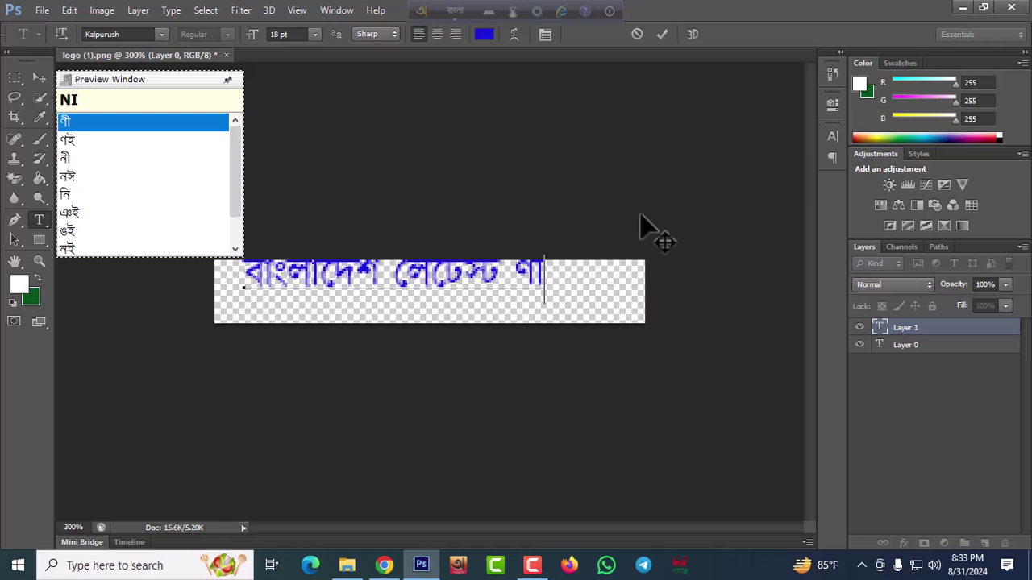
{"action": "key", "text": "BackSpace"}
{"action": "key", "text": "BackSpace"}
{"action": "type", "text": "ni"}
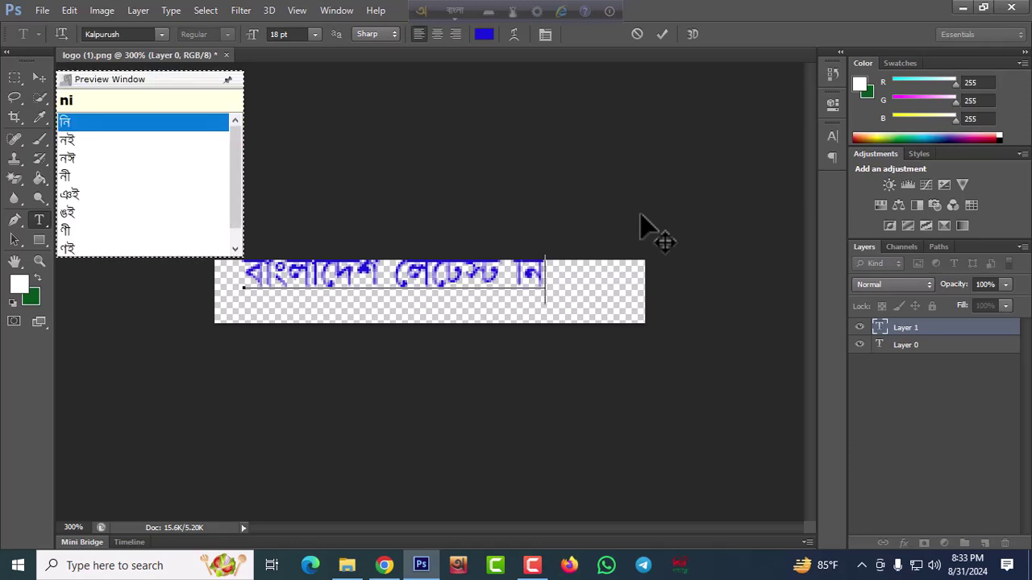
{"action": "type", "text": "u"}
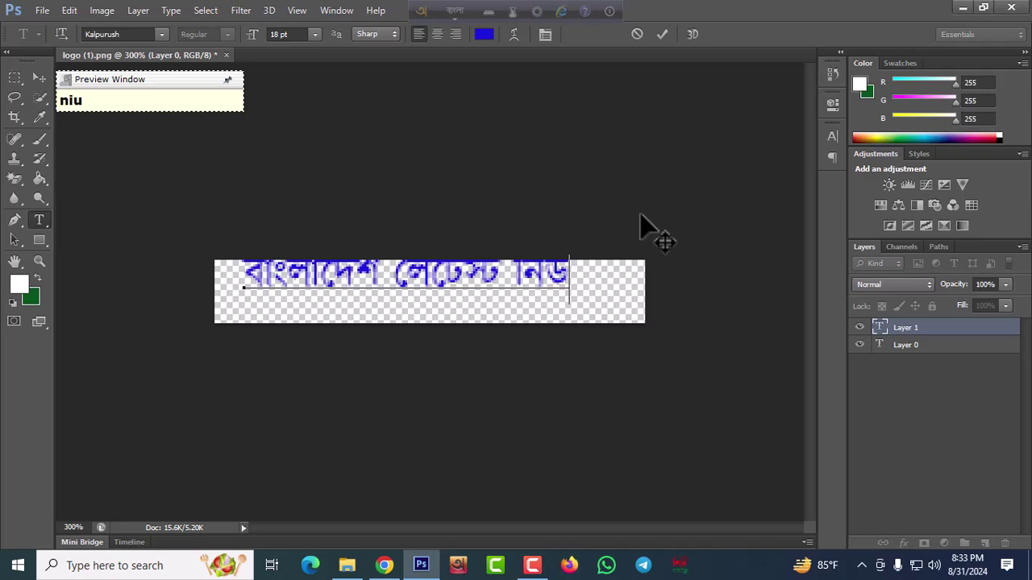
{"action": "type", "text": "j"}
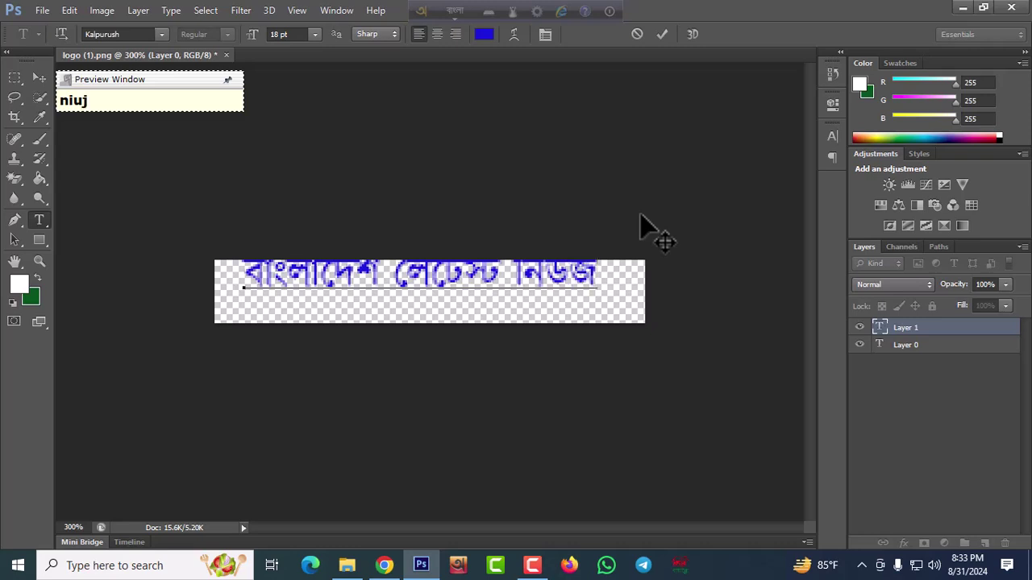
{"action": "type", "text": " 24"}
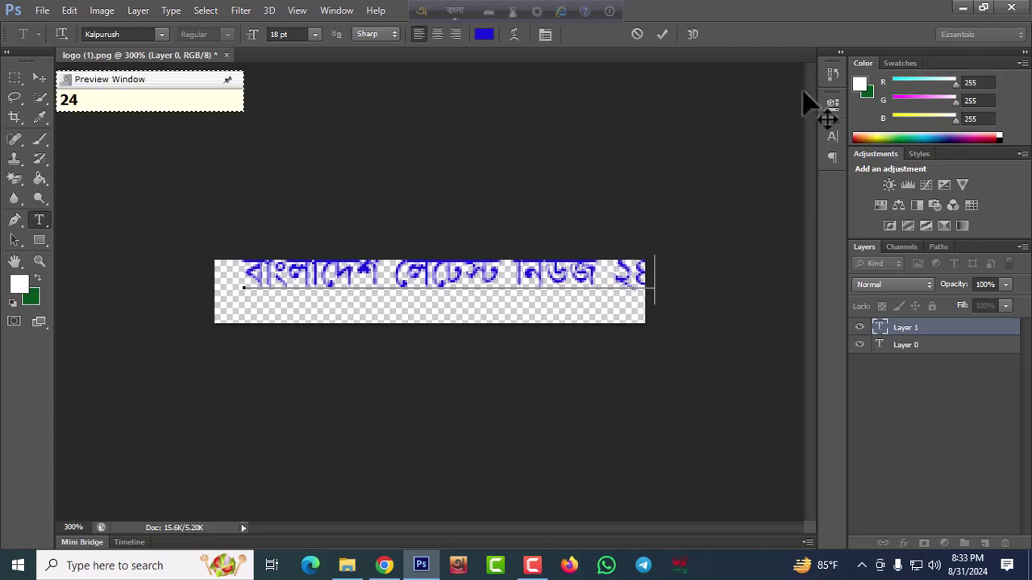
{"action": "left_click", "coordinate": [456, 11]}
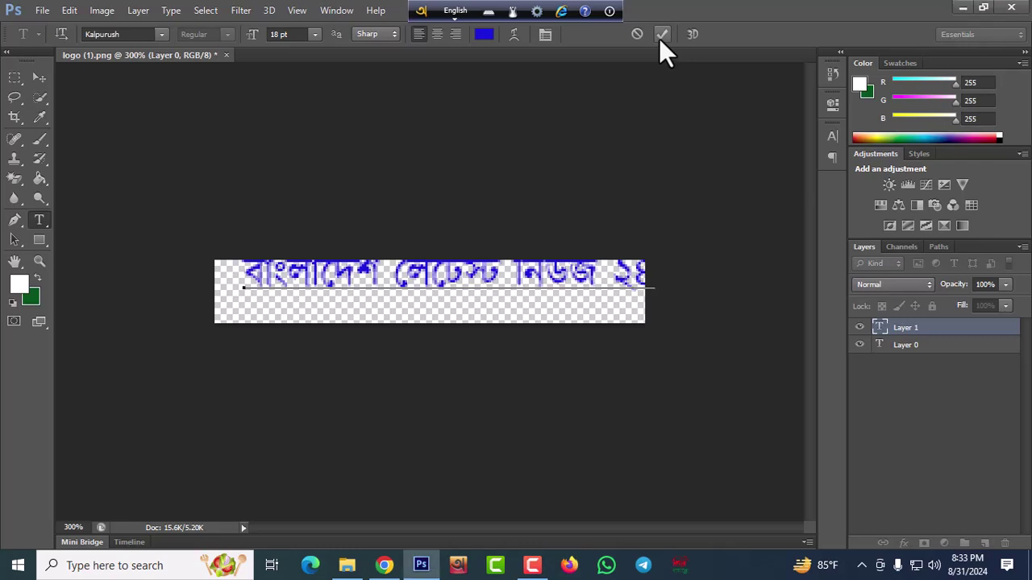
Move the Bangla headline to the banner's middle and recolour it green
{"action": "left_click", "coordinate": [660, 36]}
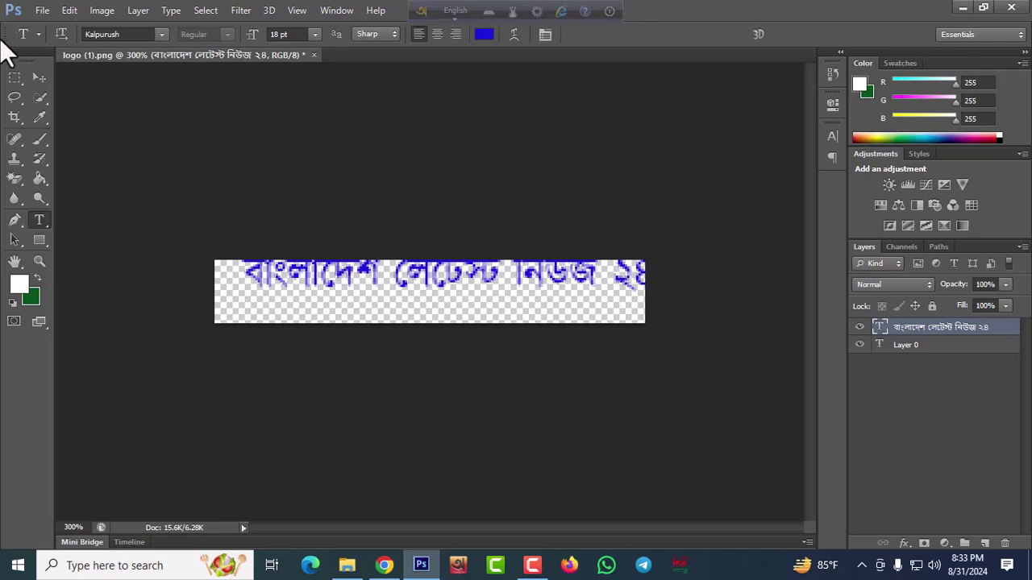
{"action": "left_click", "coordinate": [39, 78]}
{"action": "left_click_drag", "start_coordinate": [322, 276], "coordinate": [306, 306]}
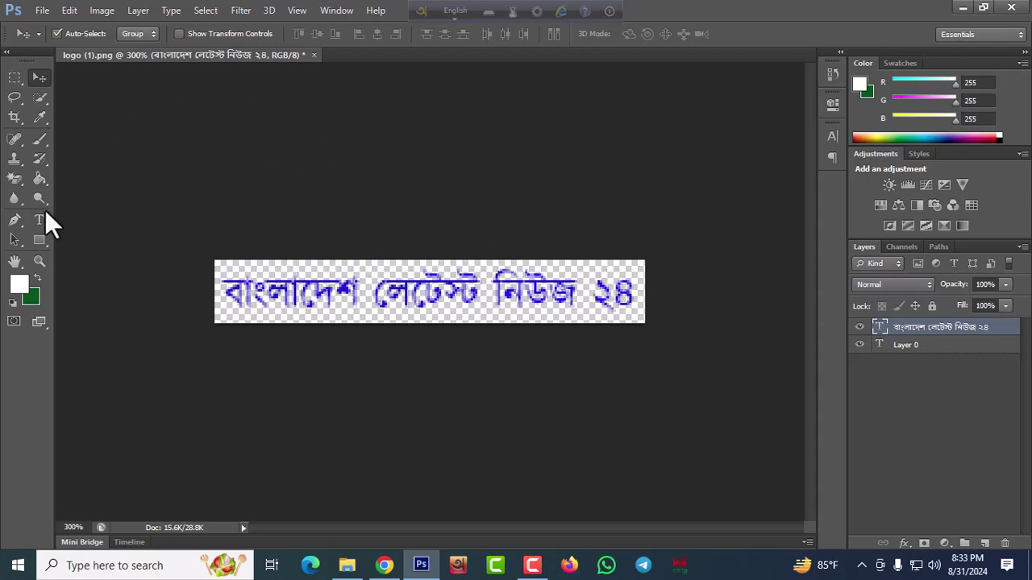
{"action": "left_click", "coordinate": [37, 221]}
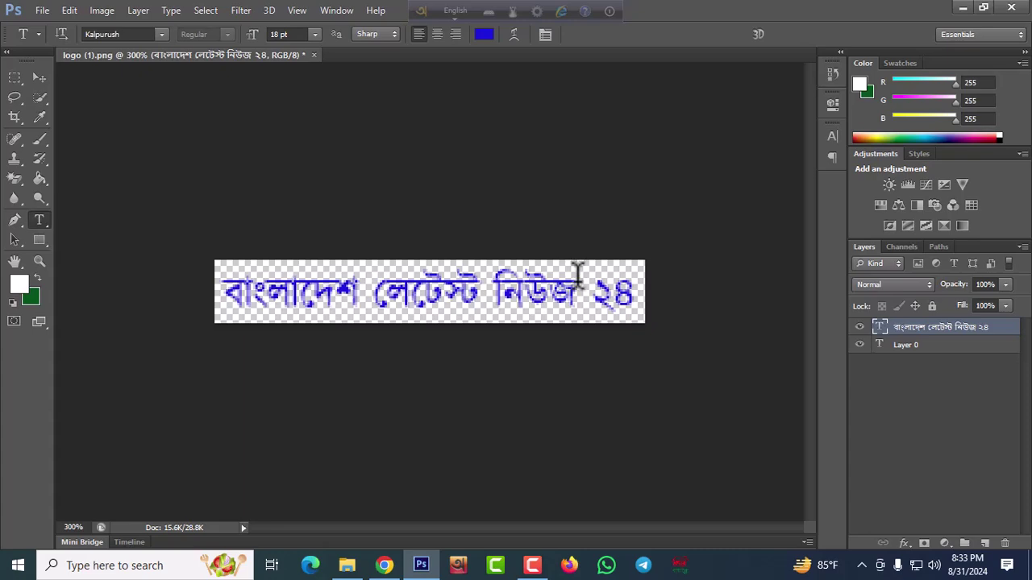
{"action": "triple_click", "coordinate": [362, 279]}
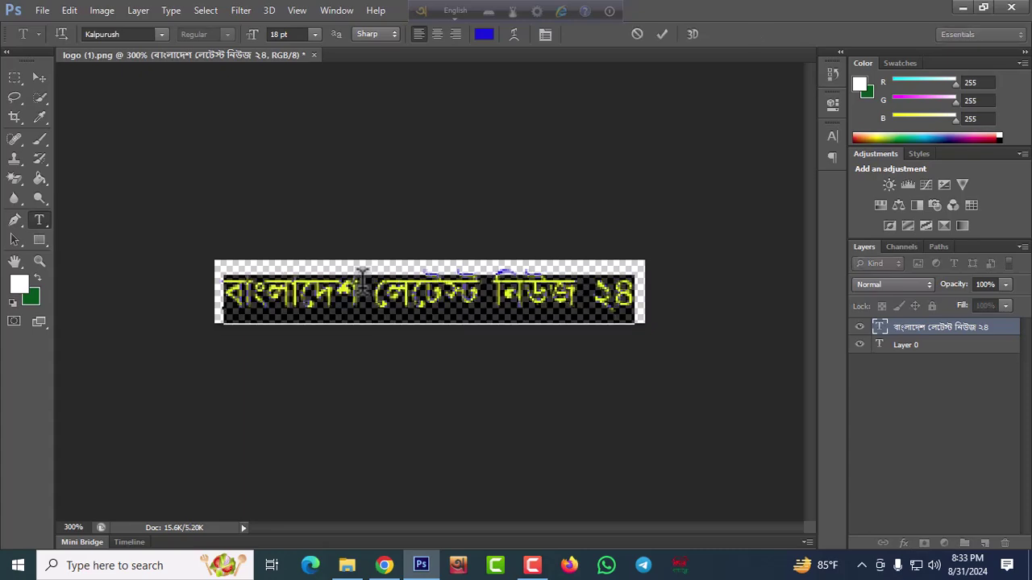
{"action": "left_click", "coordinate": [484, 35]}
{"action": "left_click", "coordinate": [813, 382]}
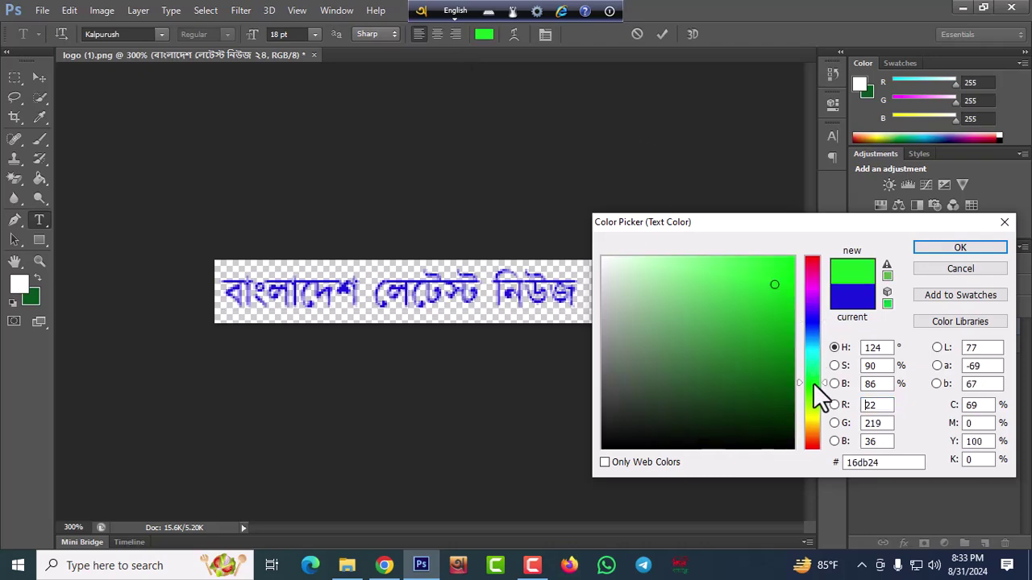
{"action": "left_click_drag", "start_coordinate": [778, 331], "coordinate": [773, 325]}
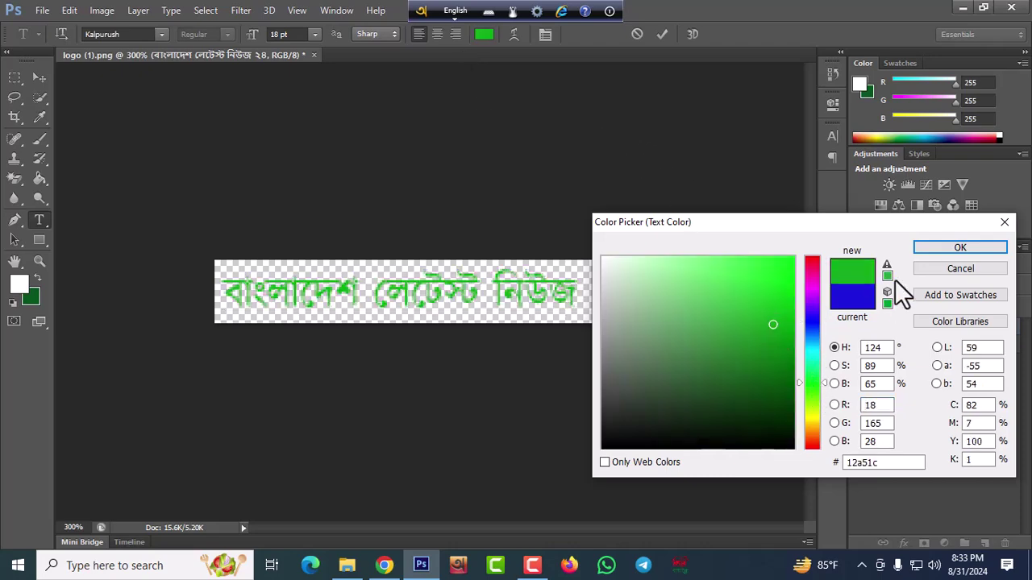
{"action": "left_click", "coordinate": [957, 250]}
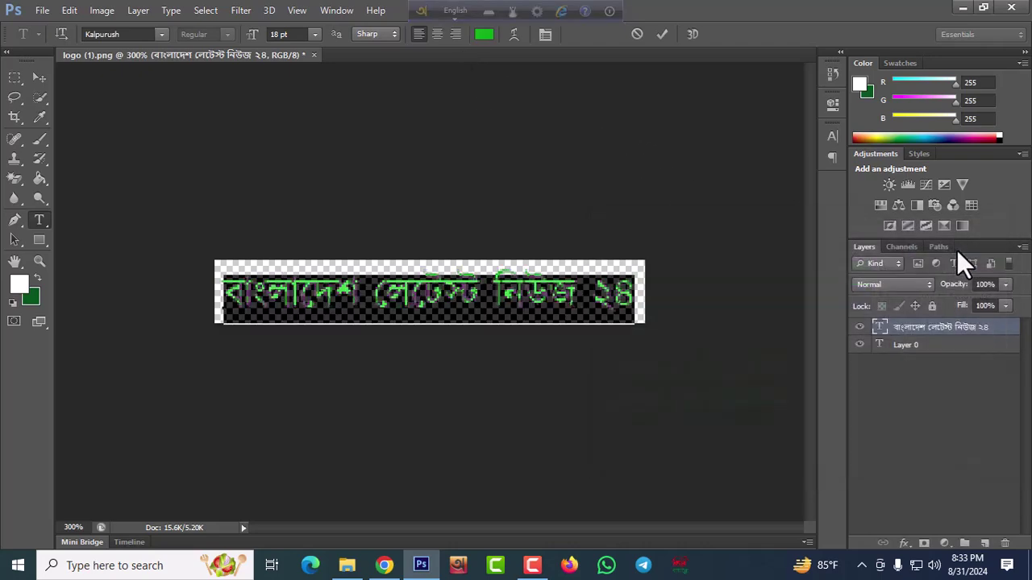
{"action": "left_click", "coordinate": [662, 35]}
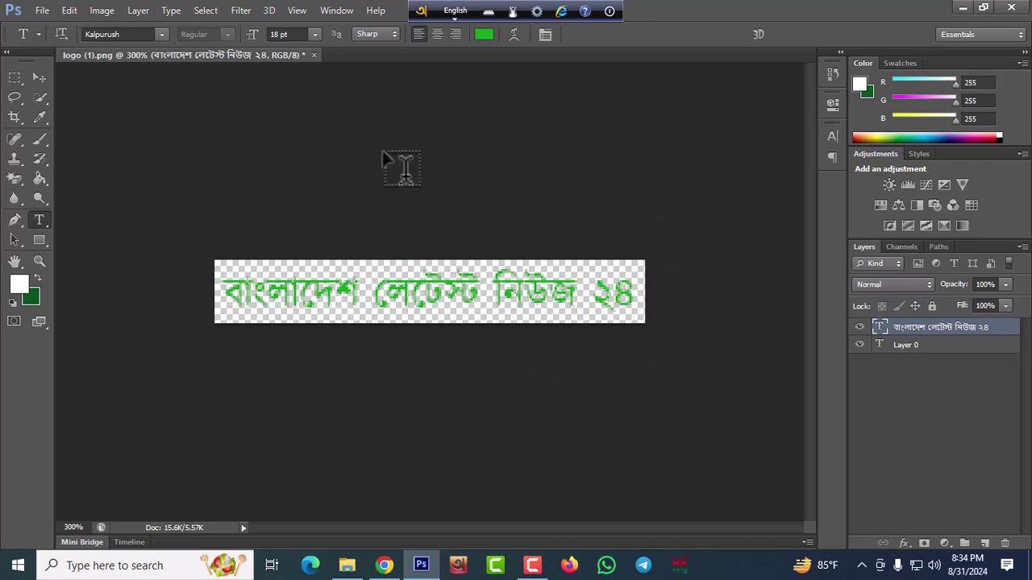
Change the headline's font to SolaimanLipi
{"action": "left_click", "coordinate": [286, 287]}
{"action": "triple_click", "coordinate": [284, 288]}
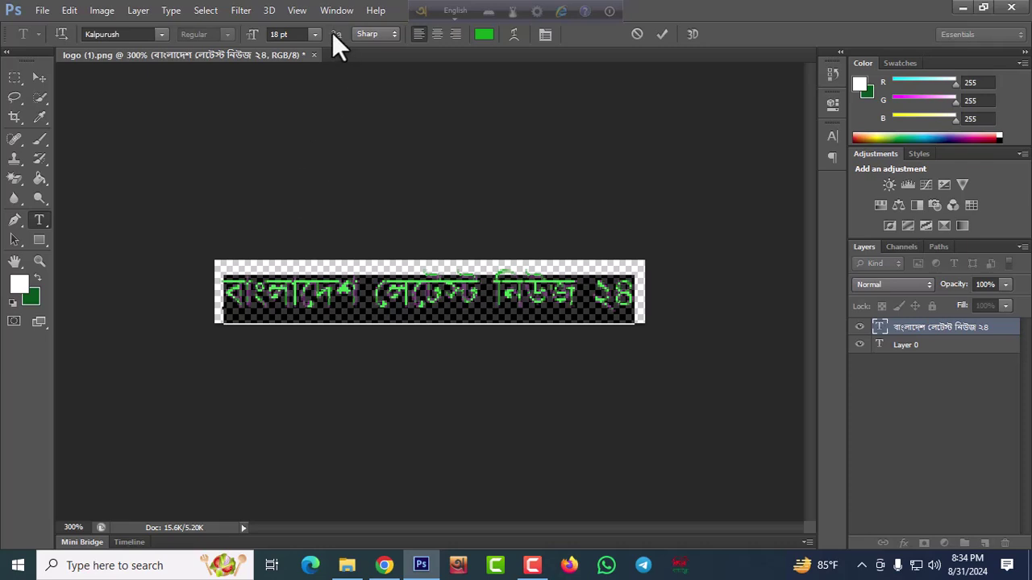
{"action": "left_click", "coordinate": [124, 33]}
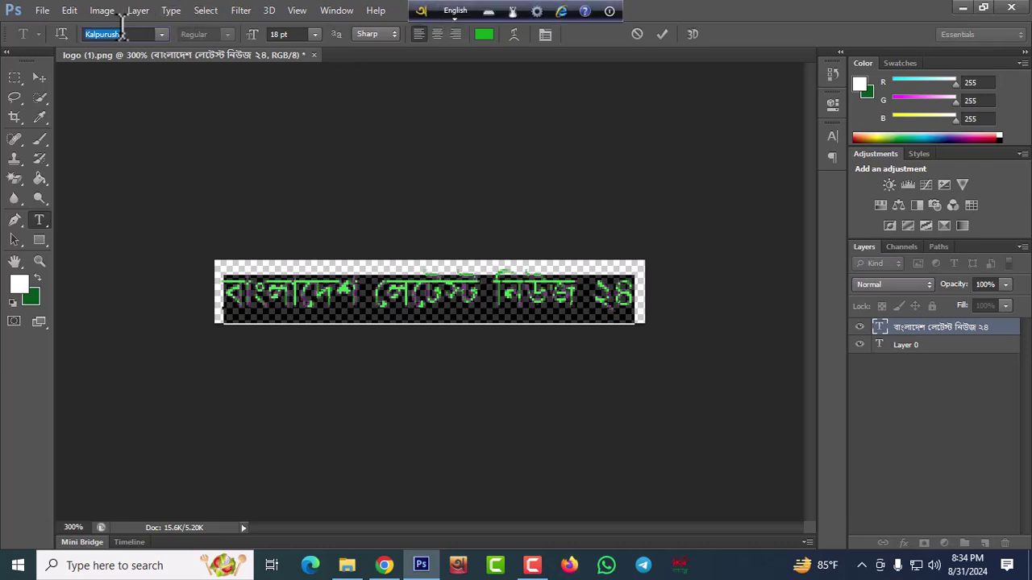
{"action": "type", "text": "Sc"}
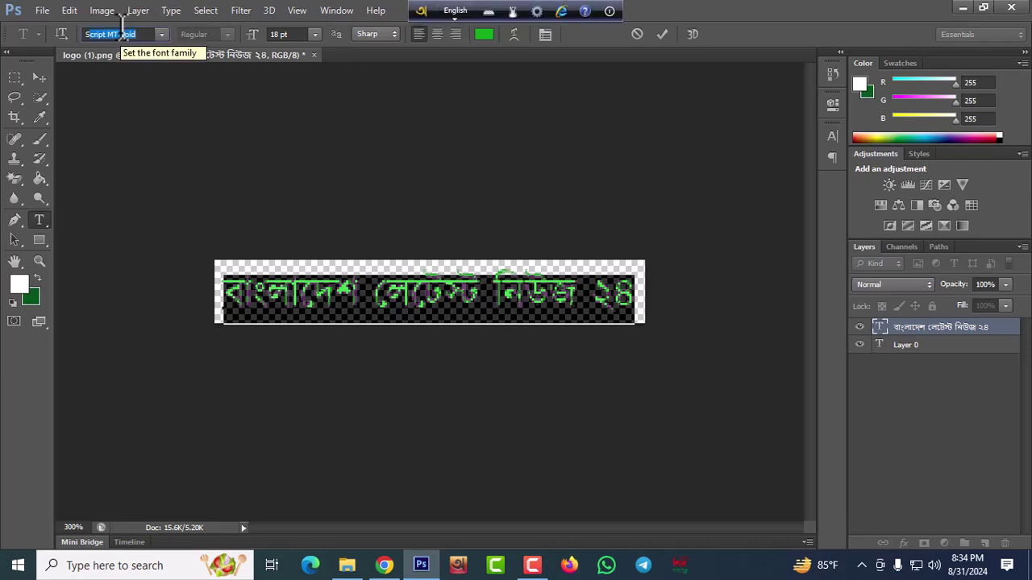
{"action": "type", "text": "SolaimanLipi"}
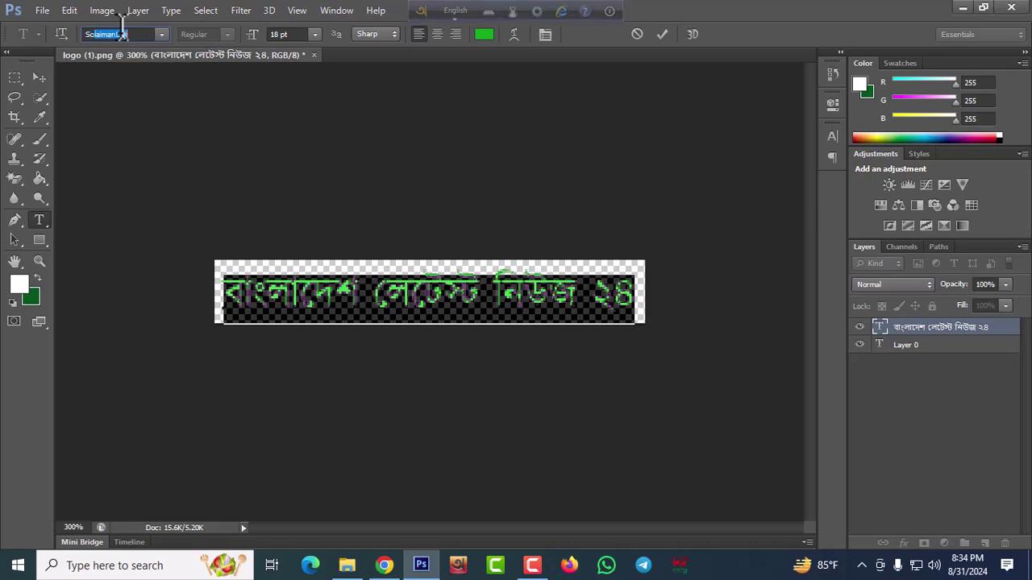
{"action": "key", "text": "Return"}
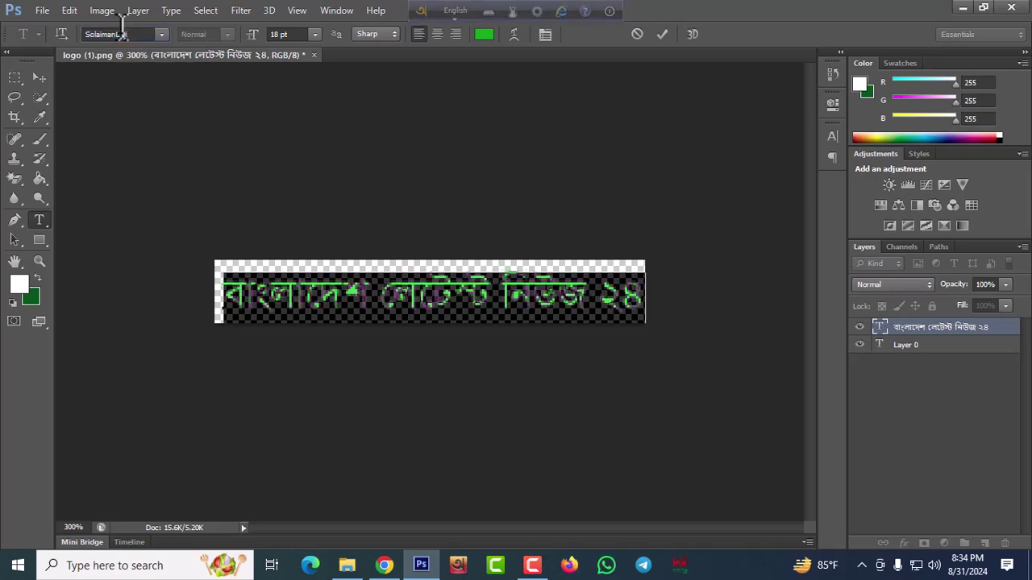
{"action": "left_click", "coordinate": [661, 34]}
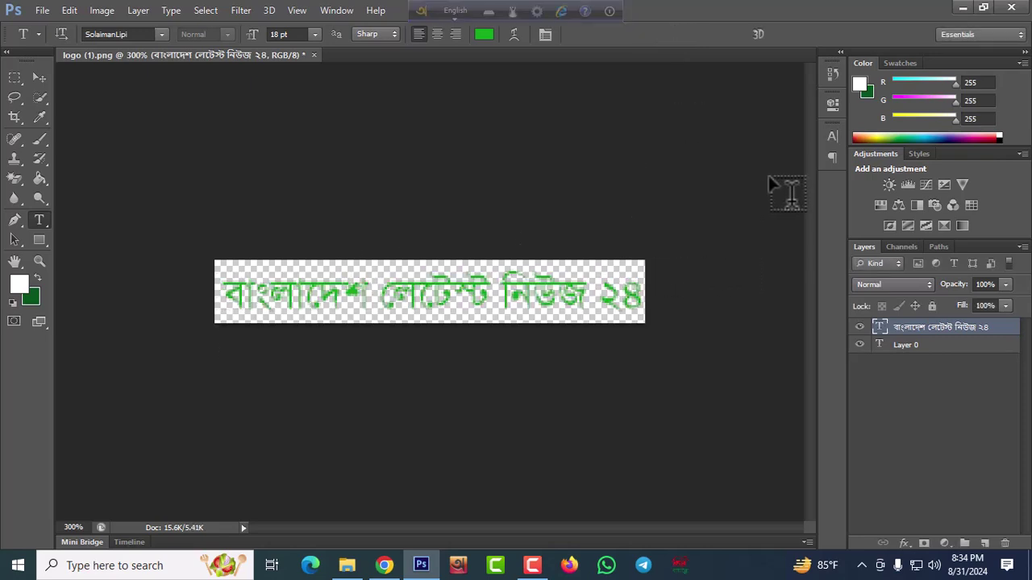
Save the logo in Downloads as blogo.png, accepting Smallest / Slow compression with no interlace
{"action": "left_click", "coordinate": [46, 9]}
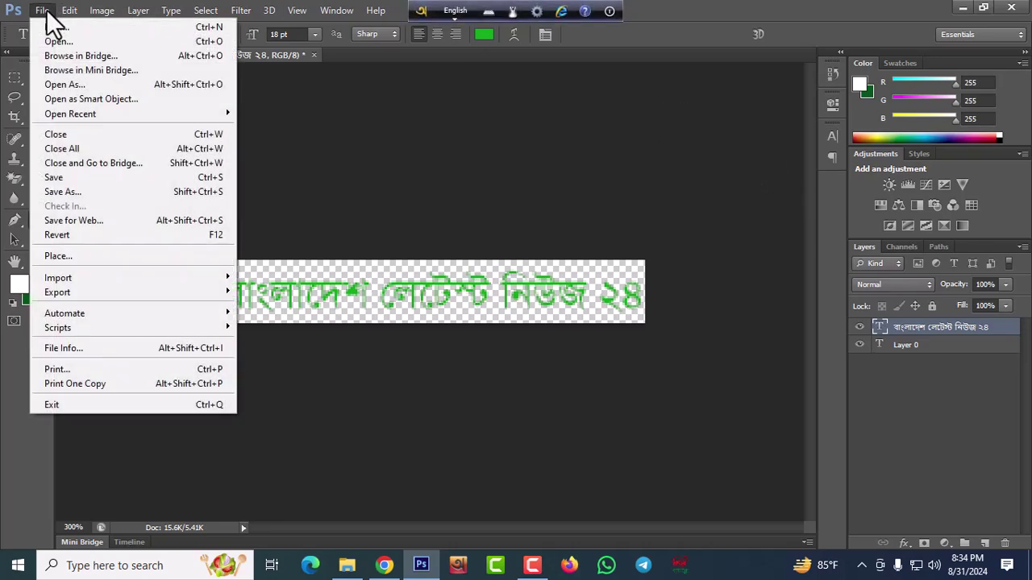
{"action": "left_click", "coordinate": [68, 194]}
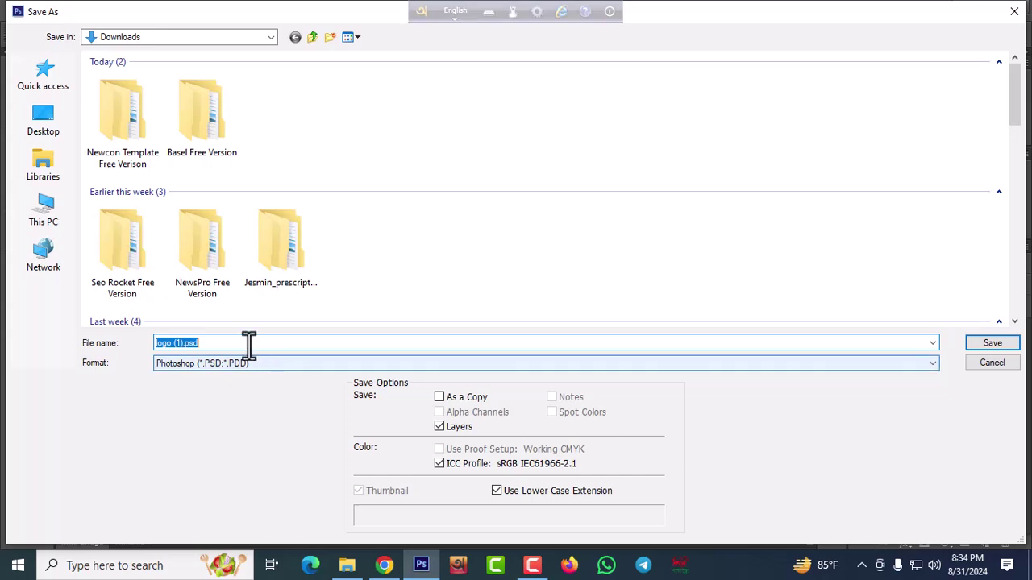
{"action": "key", "text": "BackSpace"}
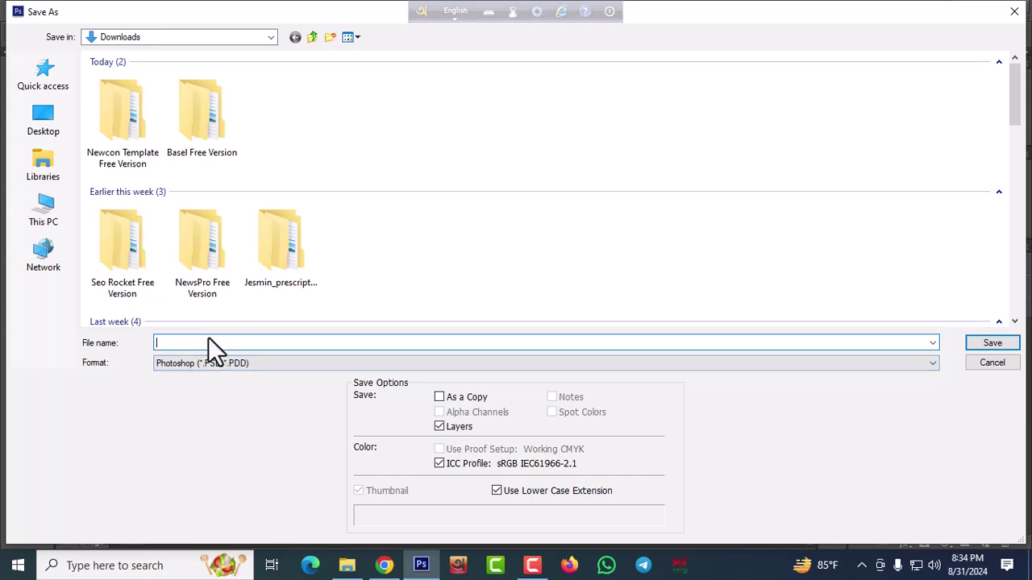
{"action": "type", "text": "blogo"}
{"action": "left_click", "coordinate": [320, 363]}
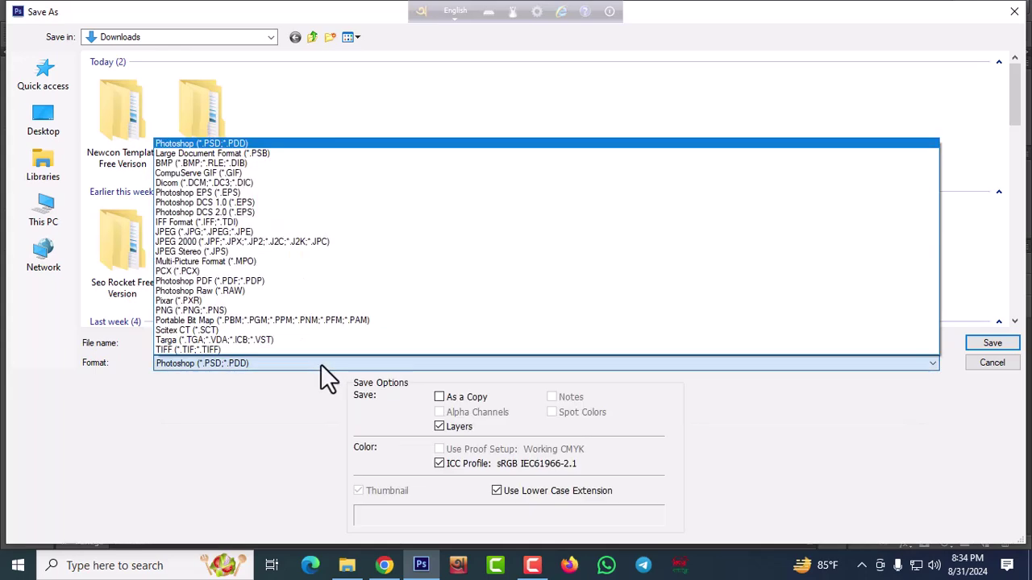
{"action": "left_click", "coordinate": [227, 309]}
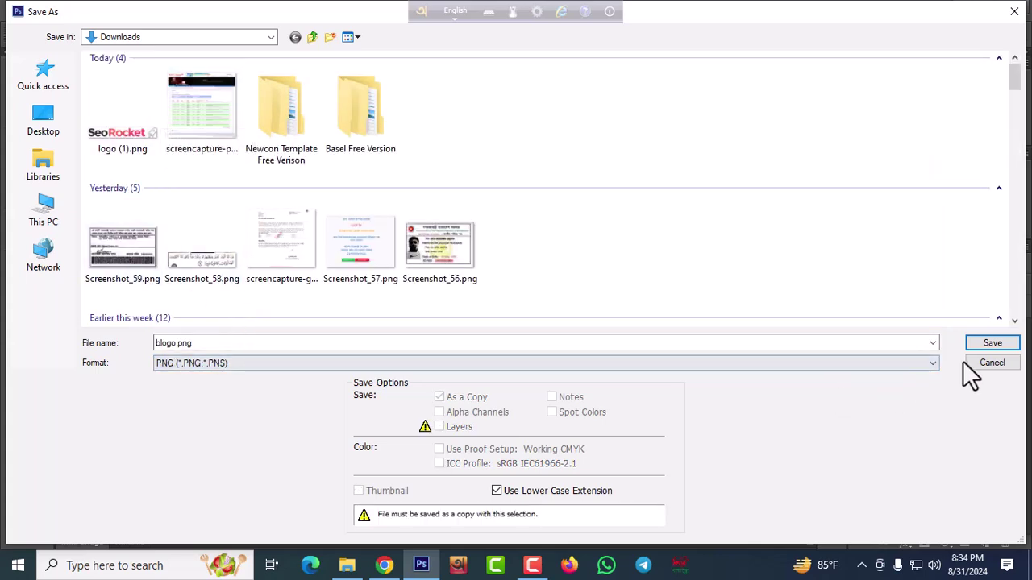
{"action": "left_click", "coordinate": [991, 345]}
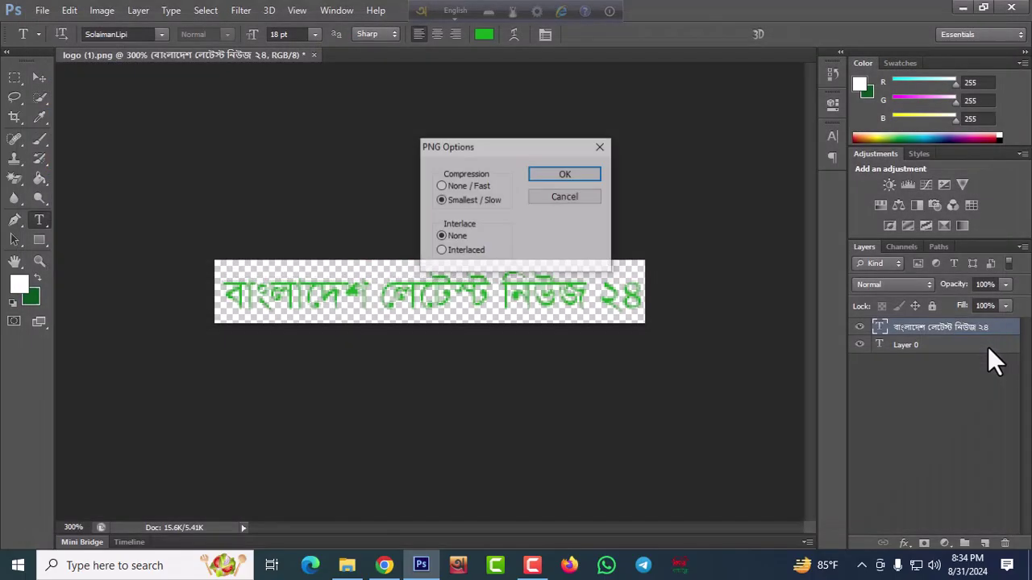
{"action": "left_click", "coordinate": [566, 176]}
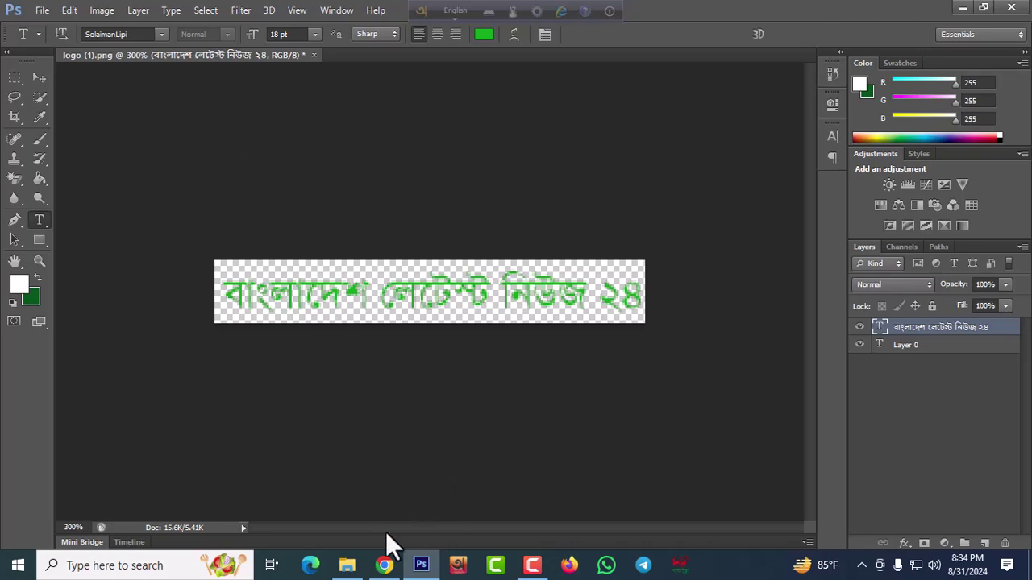
Open the Logo header gadget's settings and switch its image source to upload from computer
{"action": "left_click", "coordinate": [385, 565]}
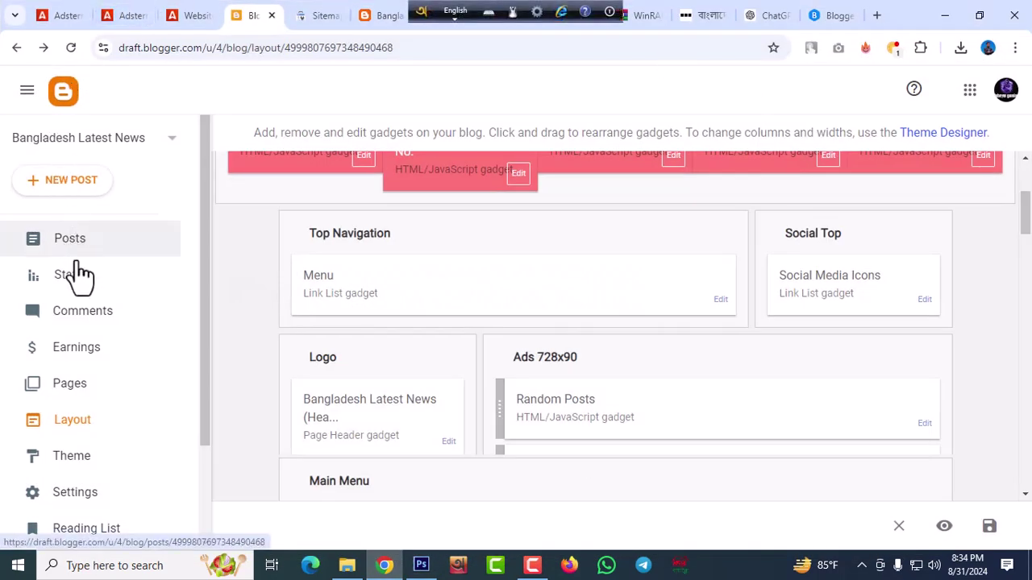
{"action": "left_click", "coordinate": [448, 443]}
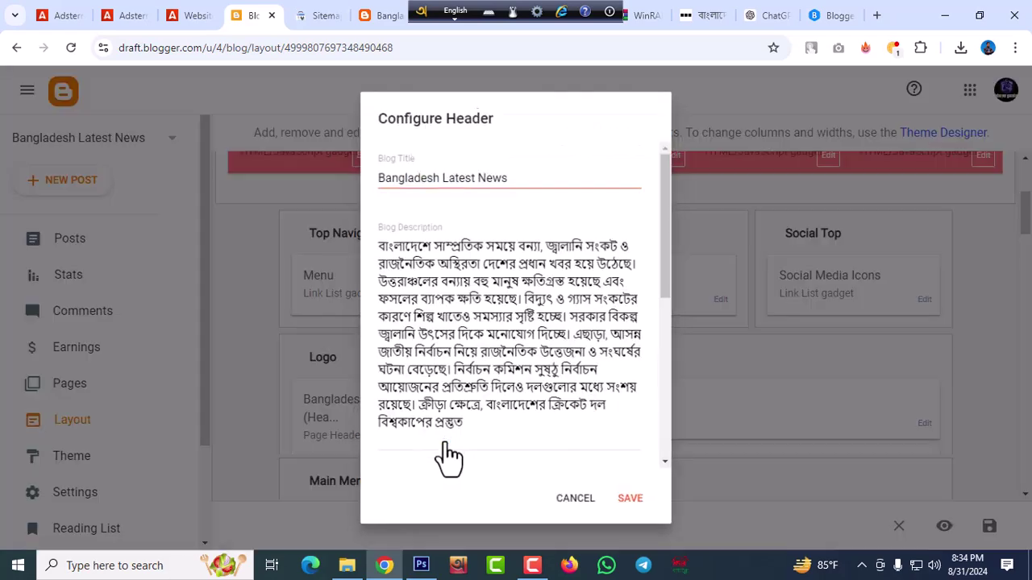
{"action": "scroll", "coordinate": [493, 334], "scroll_direction": "down", "scroll_amount": 4}
{"action": "scroll", "coordinate": [493, 335], "scroll_direction": "up", "scroll_amount": 5}
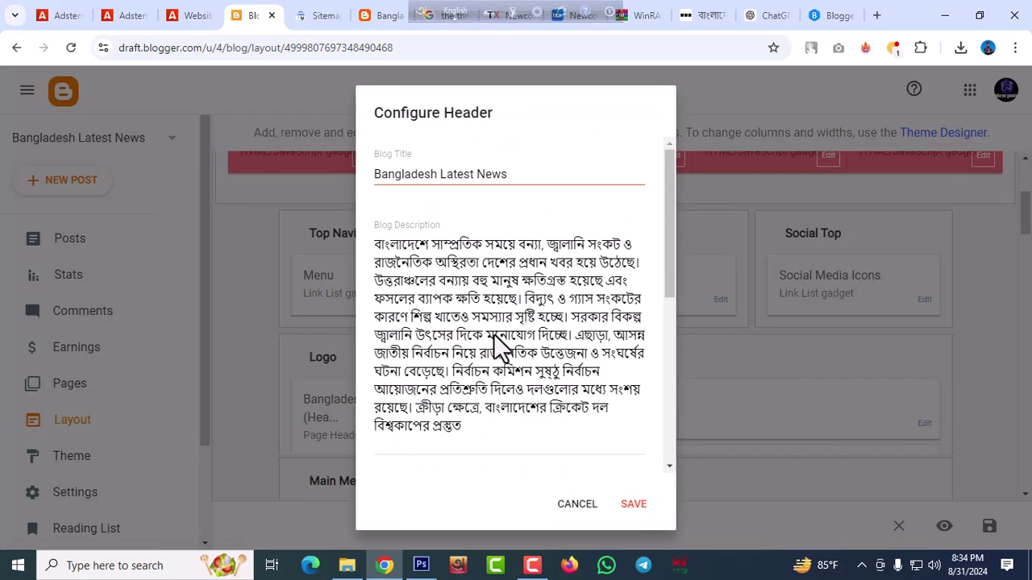
{"action": "scroll", "coordinate": [501, 299], "scroll_direction": "down", "scroll_amount": 6}
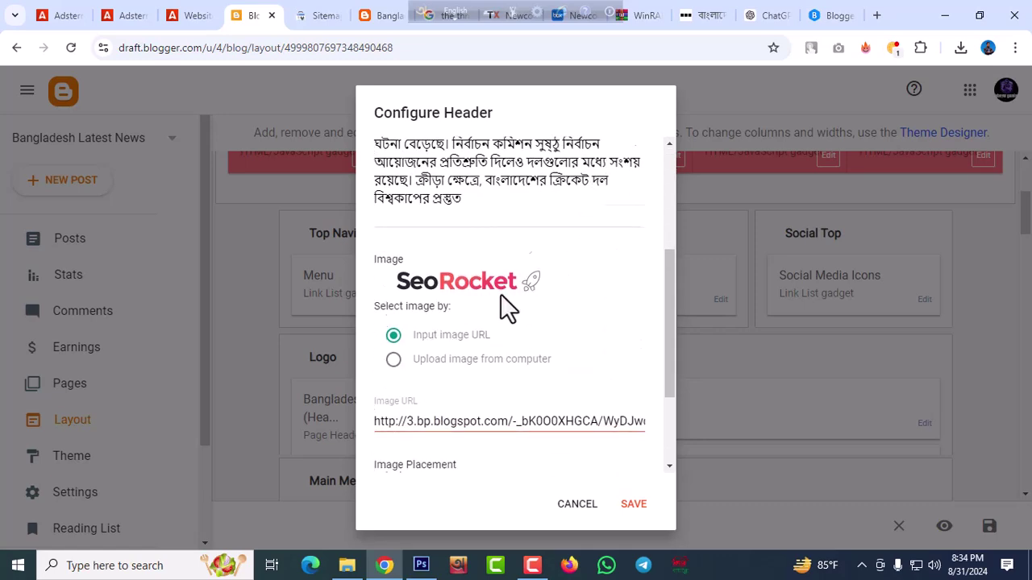
{"action": "scroll", "coordinate": [497, 291], "scroll_direction": "up", "scroll_amount": 2}
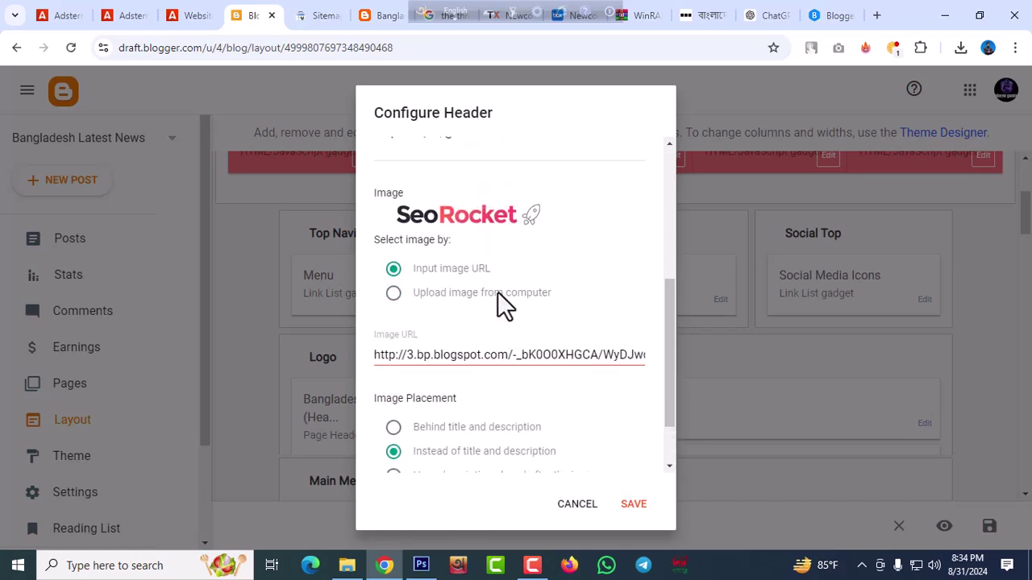
{"action": "left_click", "coordinate": [393, 292]}
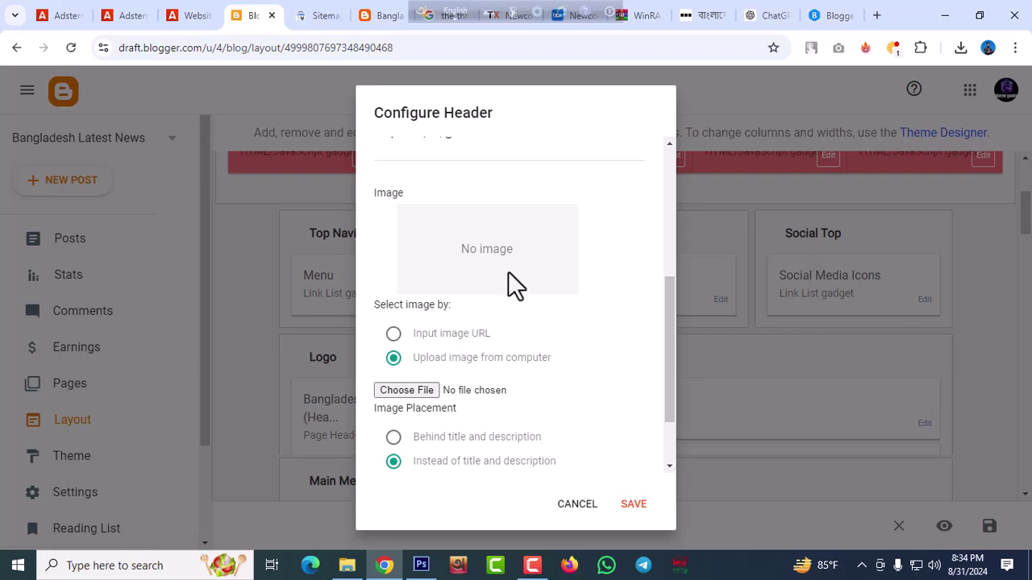
Pick blogo.png from the Downloads folder, showing all file types, and upload it
{"action": "left_click", "coordinate": [407, 390]}
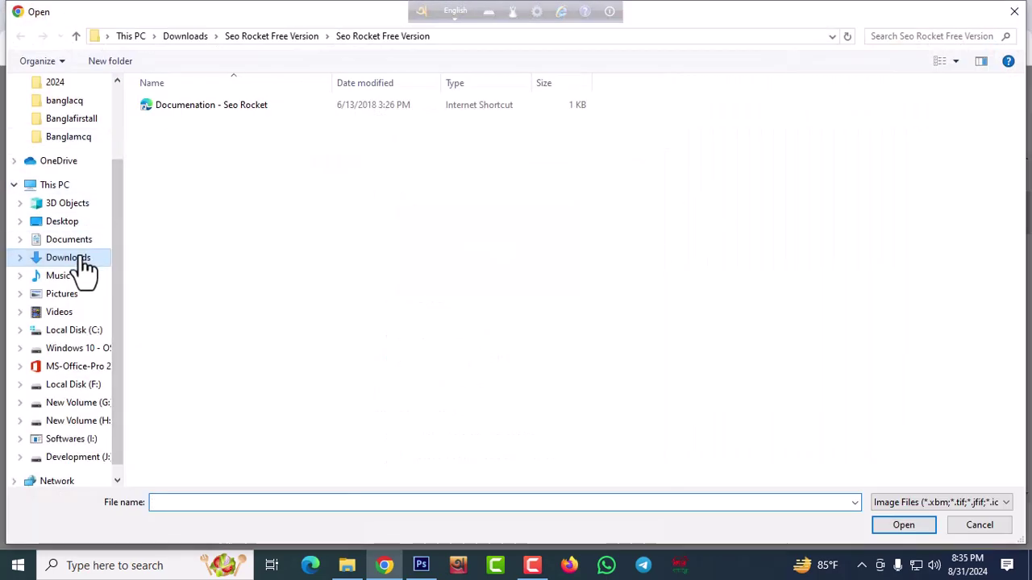
{"action": "left_click", "coordinate": [81, 259]}
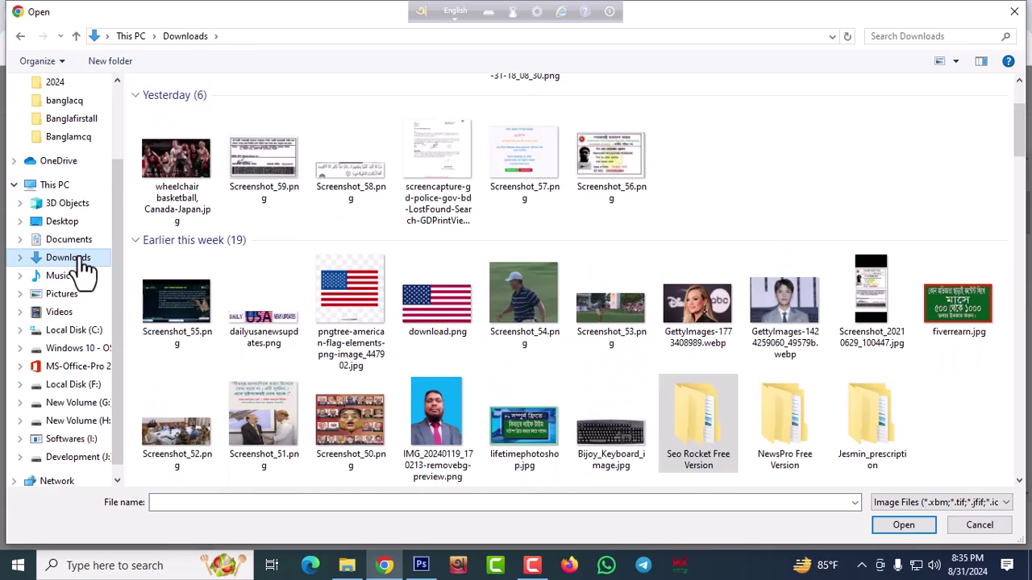
{"action": "left_click", "coordinate": [910, 503]}
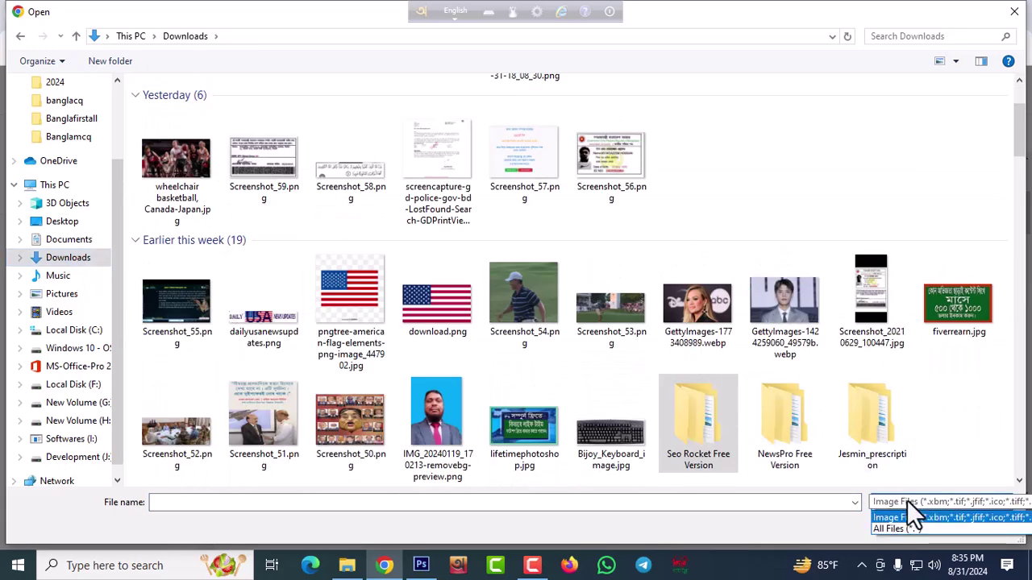
{"action": "left_click", "coordinate": [897, 528]}
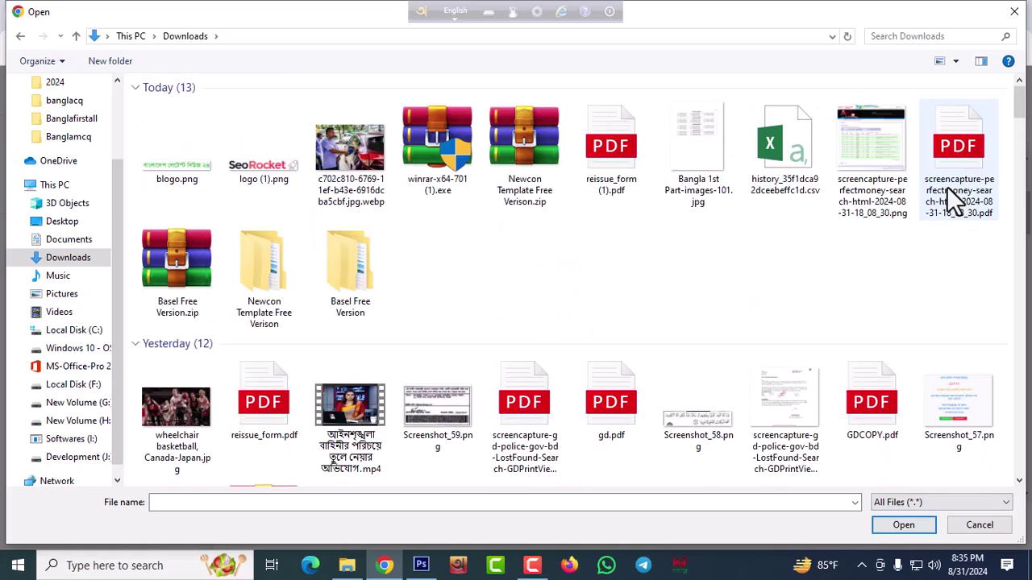
{"action": "left_click", "coordinate": [182, 171]}
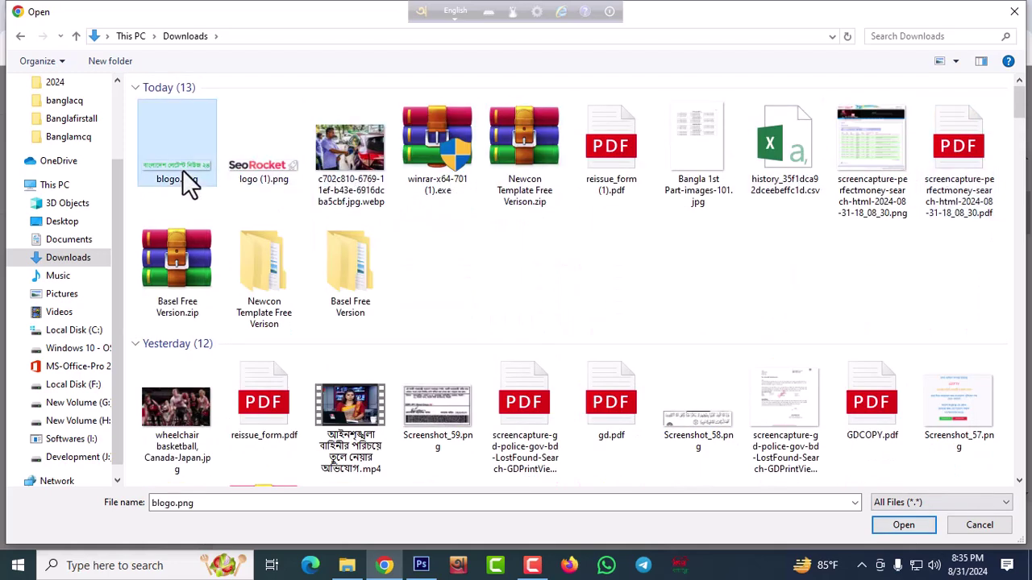
{"action": "left_click", "coordinate": [895, 529]}
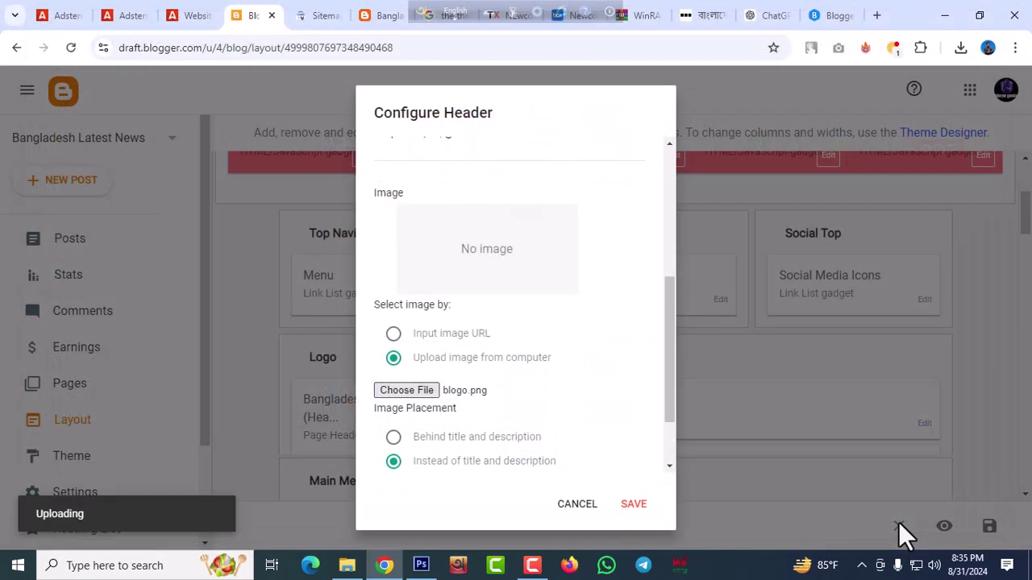
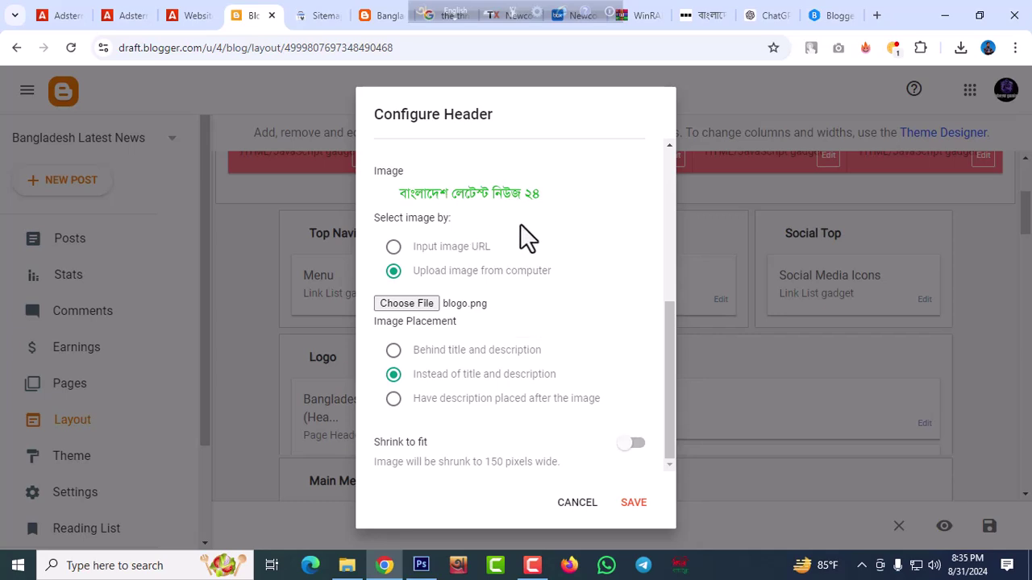
Save the Bangla logo header image, then reload and scroll the live blog to check it
{"action": "left_click", "coordinate": [633, 505]}
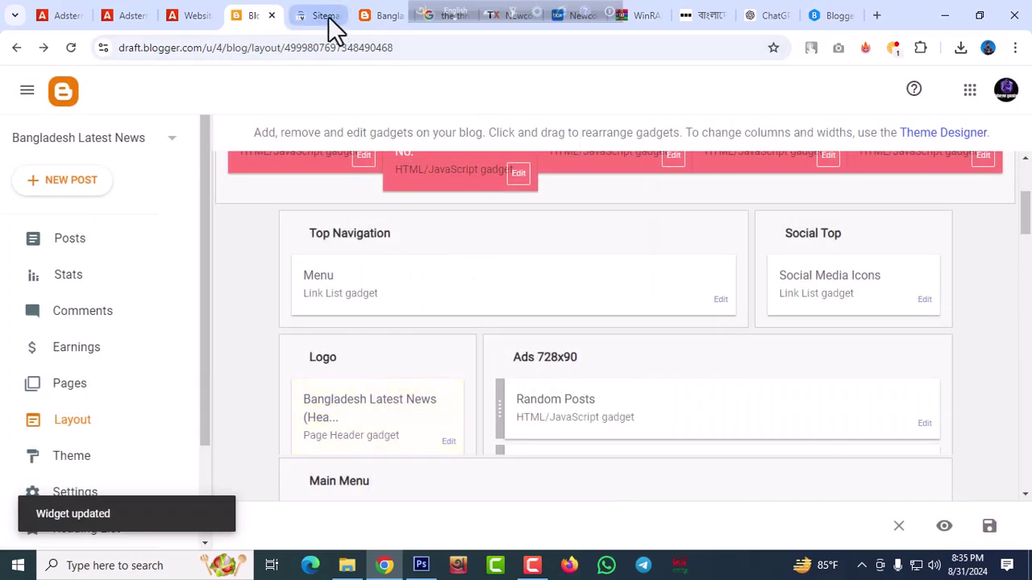
{"action": "left_click", "coordinate": [391, 16]}
{"action": "scroll", "coordinate": [375, 228], "scroll_direction": "up", "scroll_amount": 2}
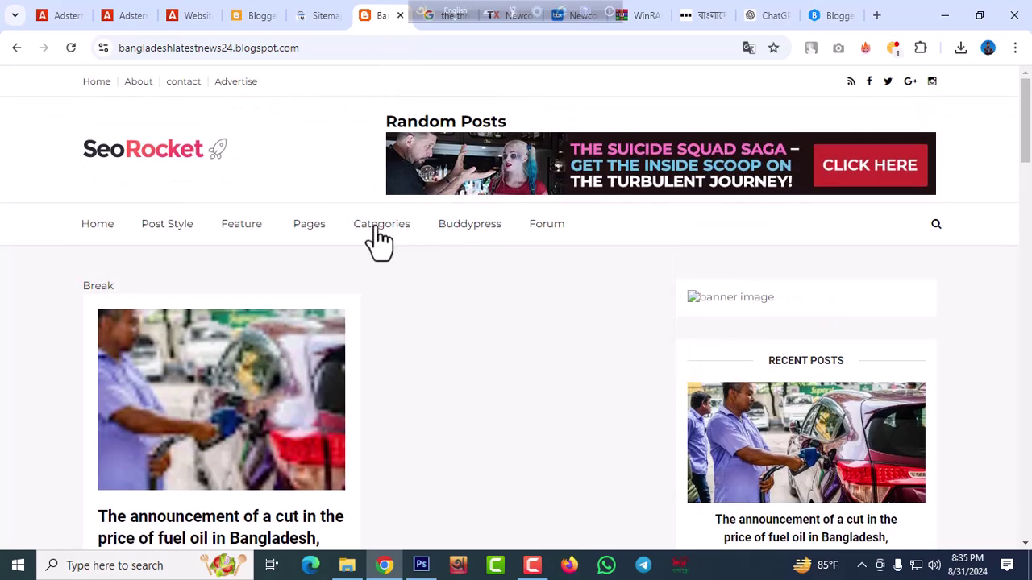
{"action": "left_click", "coordinate": [165, 165]}
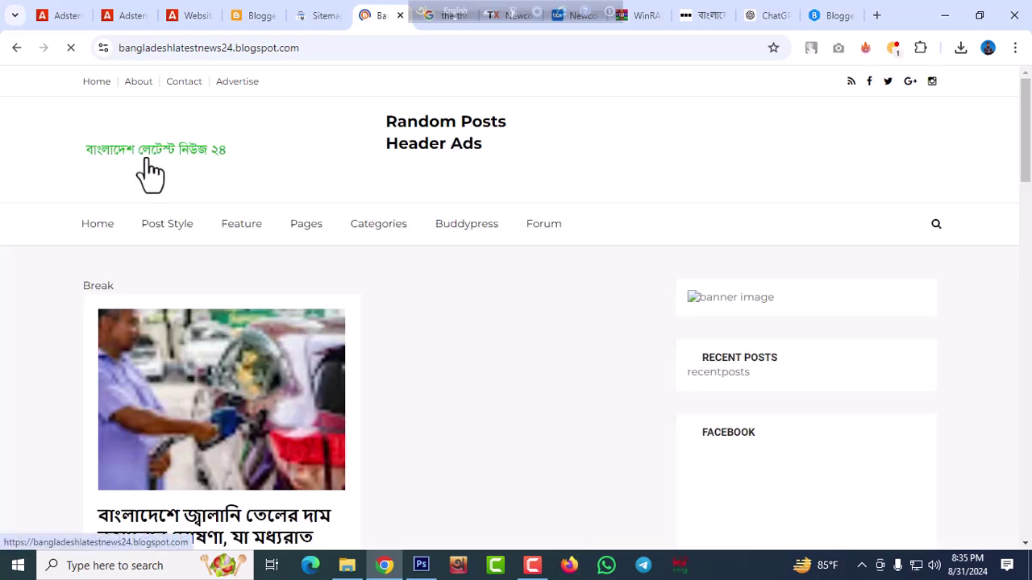
{"action": "scroll", "coordinate": [685, 275], "scroll_direction": "down", "scroll_amount": 15}
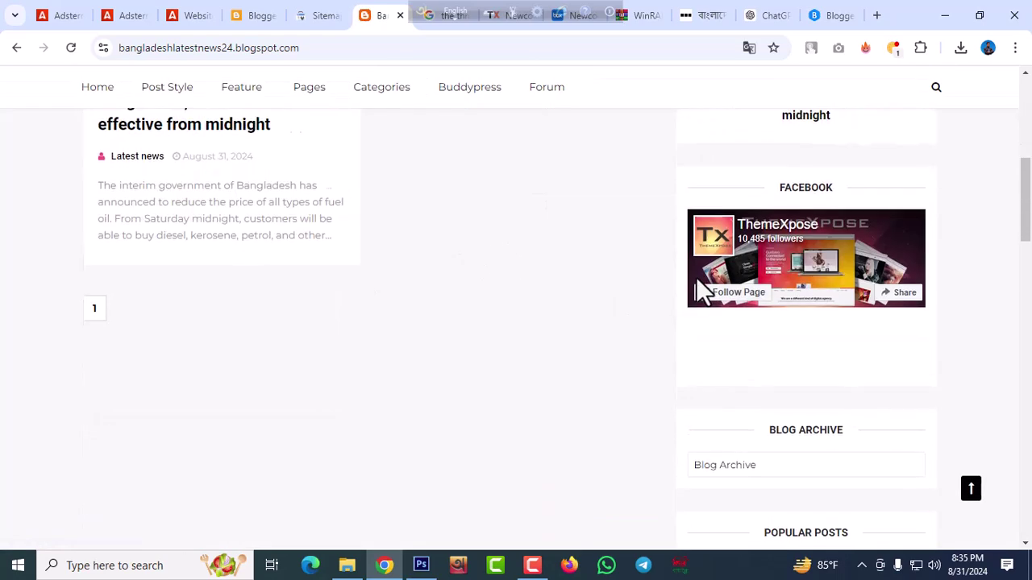
{"action": "scroll", "coordinate": [684, 279], "scroll_direction": "down", "scroll_amount": 10}
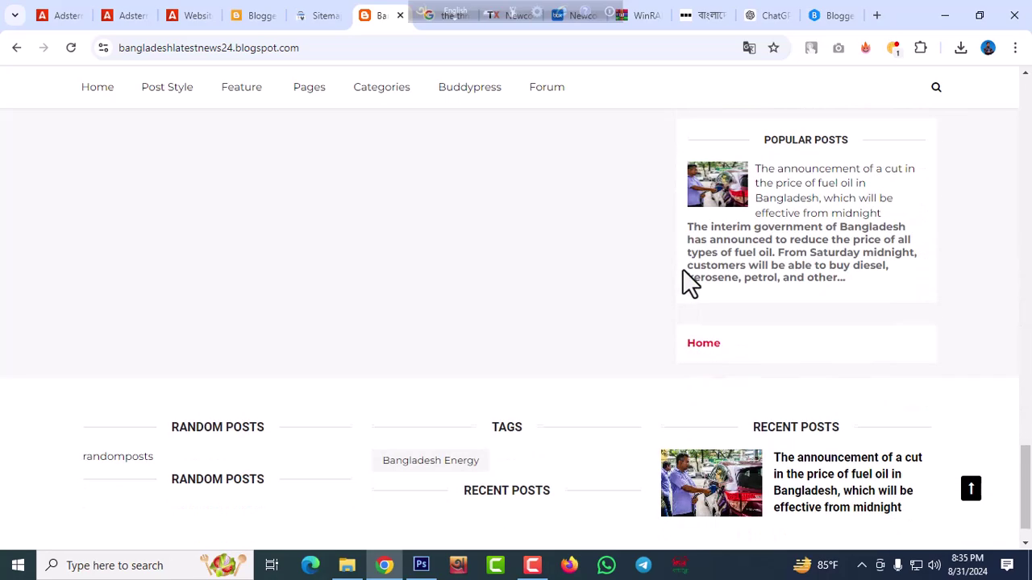
Reload the Adsterra Websites list and copy the Banner 300x250 code for bangladeshlatestnews24.blogspot.com
{"action": "left_click", "coordinate": [193, 18]}
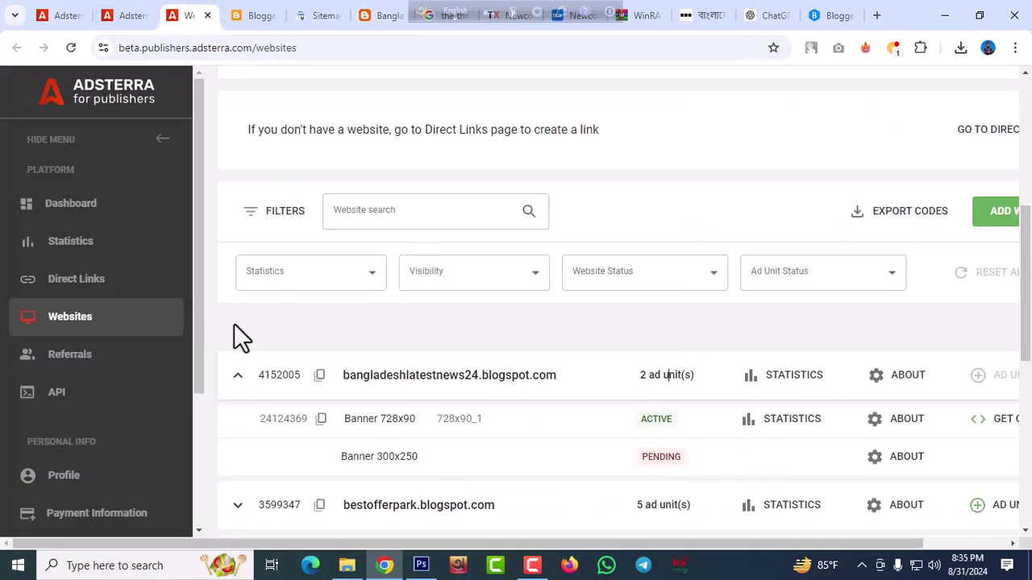
{"action": "left_click", "coordinate": [72, 46]}
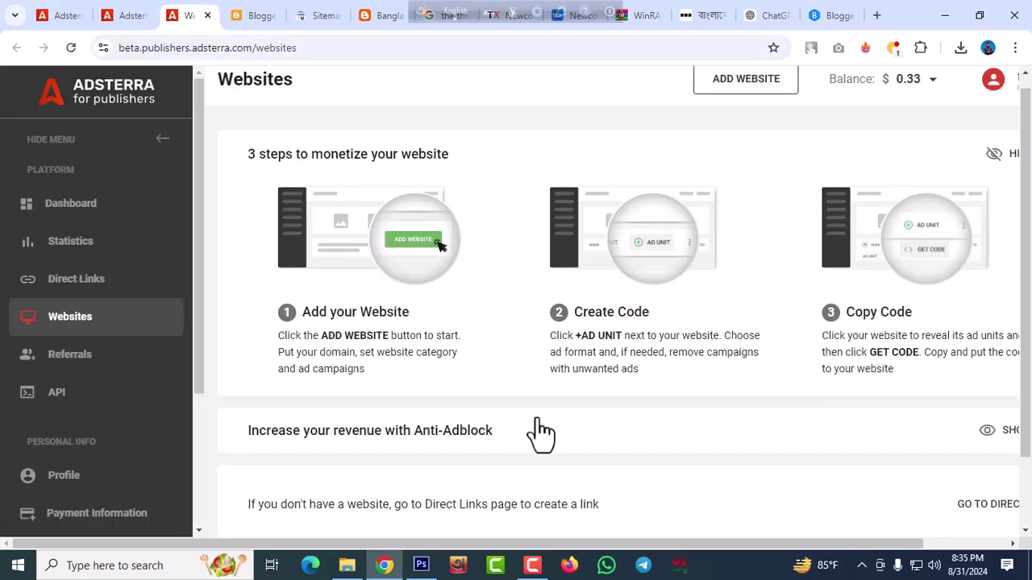
{"action": "scroll", "coordinate": [530, 433], "scroll_direction": "down", "scroll_amount": 1}
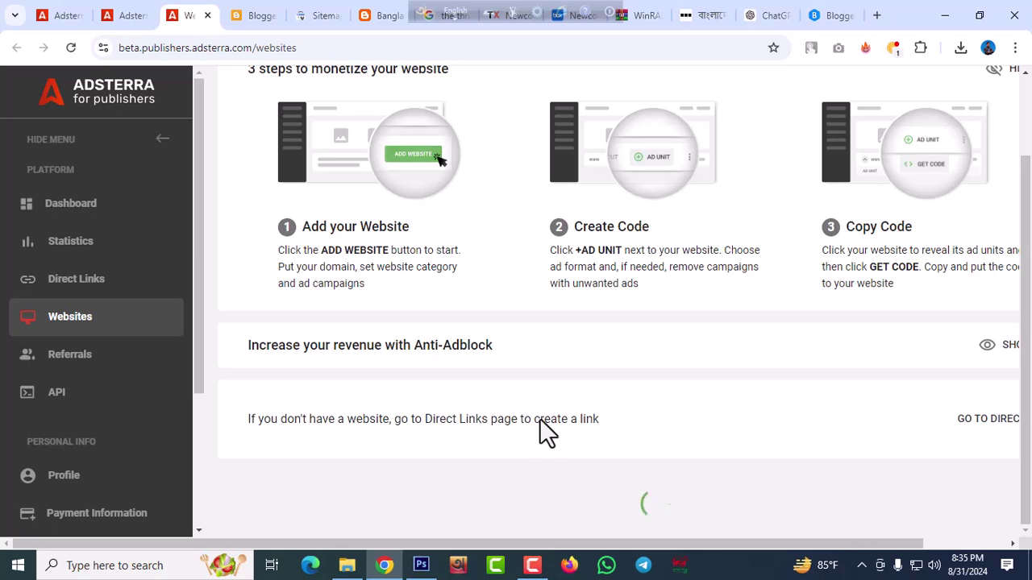
{"action": "scroll", "coordinate": [662, 374], "scroll_direction": "down", "scroll_amount": 3}
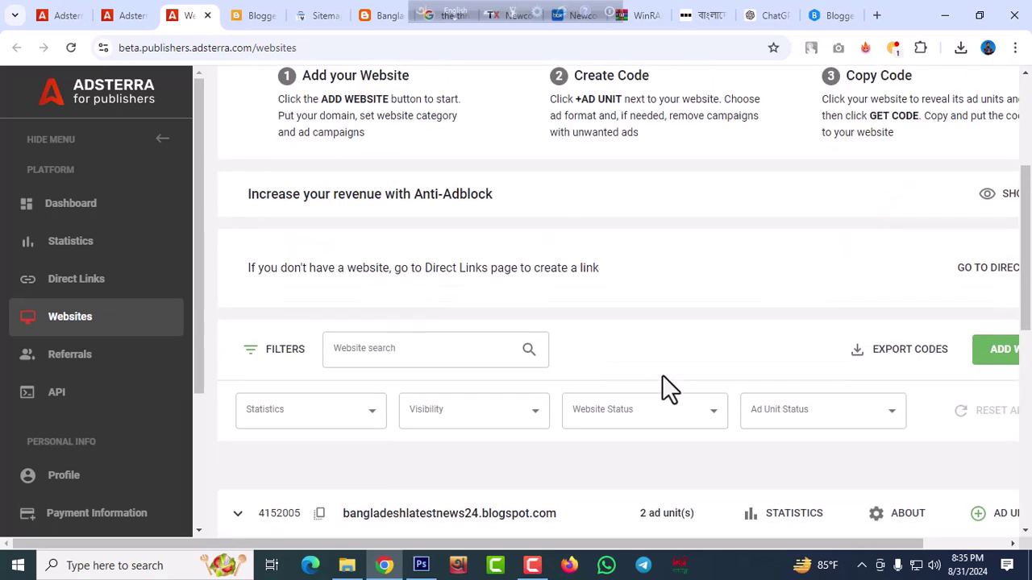
{"action": "left_click", "coordinate": [656, 362]}
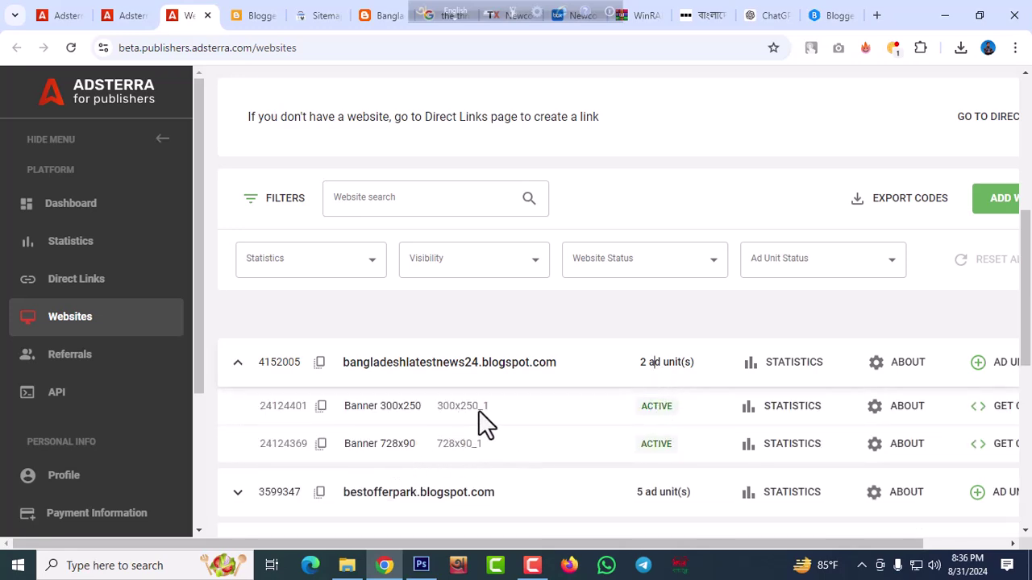
{"action": "left_click", "coordinate": [991, 408]}
{"action": "left_click", "coordinate": [750, 454]}
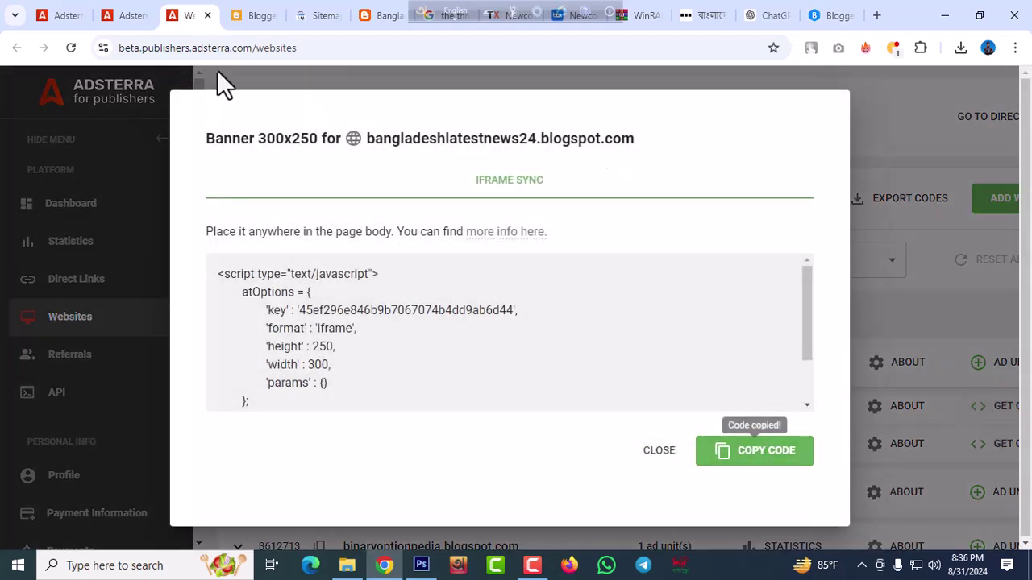
{"action": "left_click", "coordinate": [255, 18]}
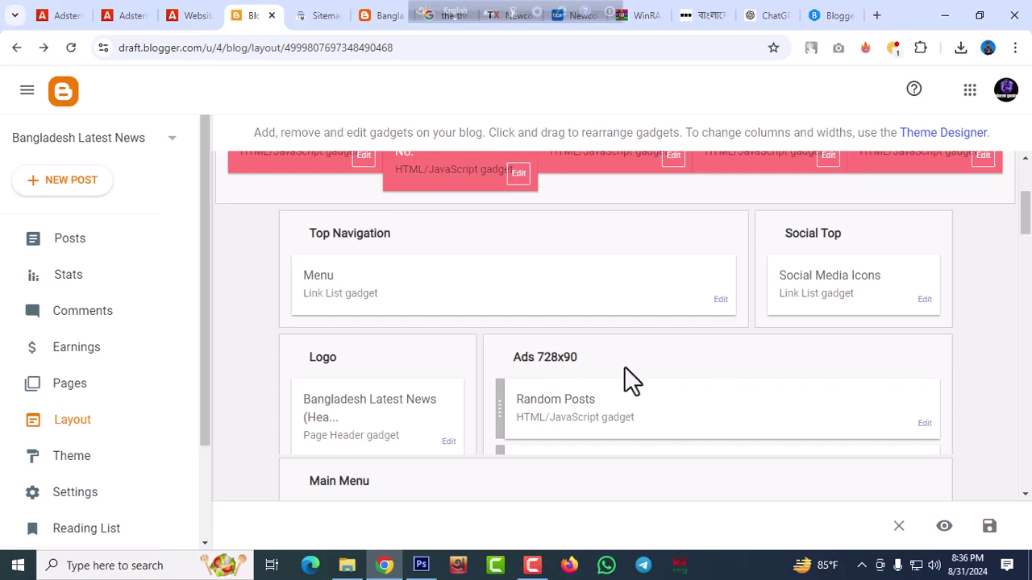
Open the Random Posts gadget settings and close them without changes
{"action": "scroll", "coordinate": [861, 392], "scroll_direction": "up", "scroll_amount": 3}
{"action": "scroll", "coordinate": [861, 392], "scroll_direction": "down", "scroll_amount": 3}
{"action": "left_click", "coordinate": [925, 425]}
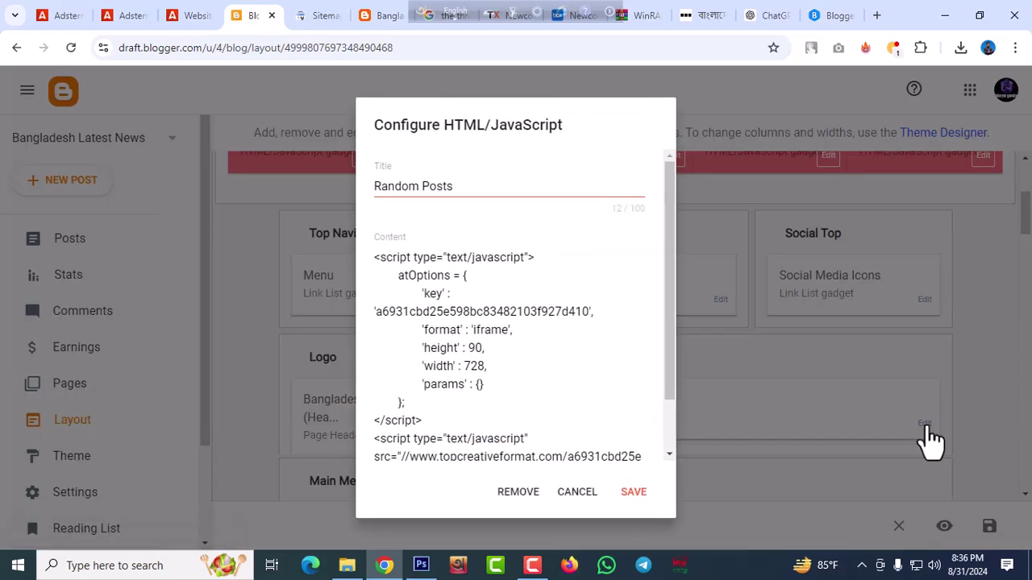
{"action": "left_click", "coordinate": [587, 495]}
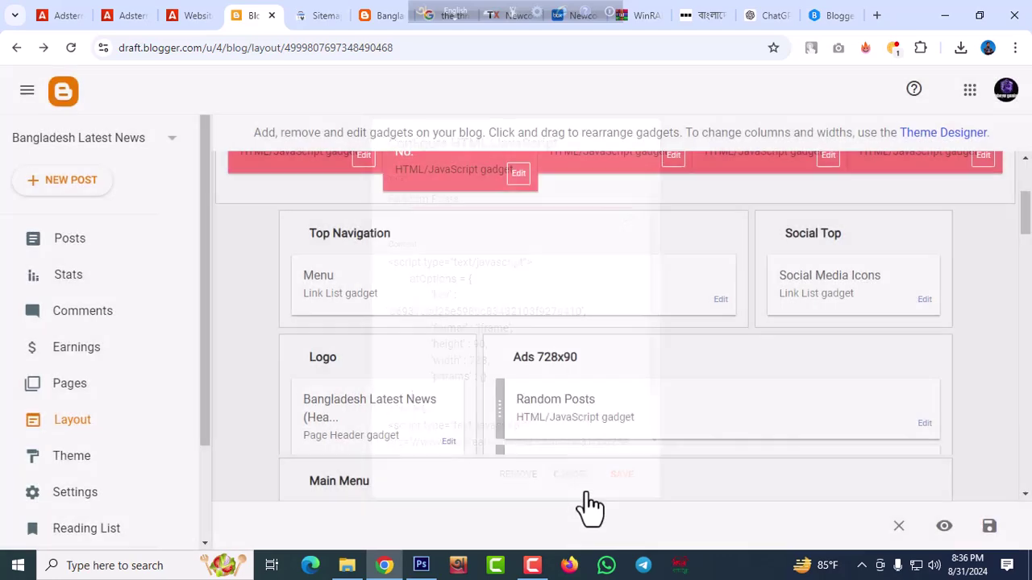
Replace the Sidebar Right HTML/JavaScript gadget's banner code with the Adsterra 300x250 script and save
{"action": "scroll", "coordinate": [670, 385], "scroll_direction": "down", "scroll_amount": 4}
{"action": "scroll", "coordinate": [840, 367], "scroll_direction": "down", "scroll_amount": 3}
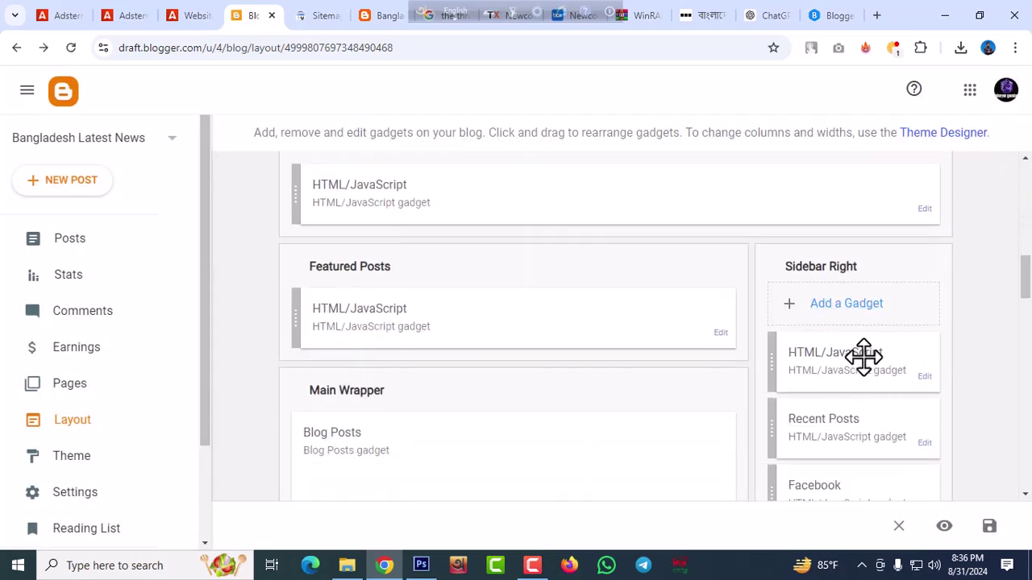
{"action": "left_click", "coordinate": [924, 378]}
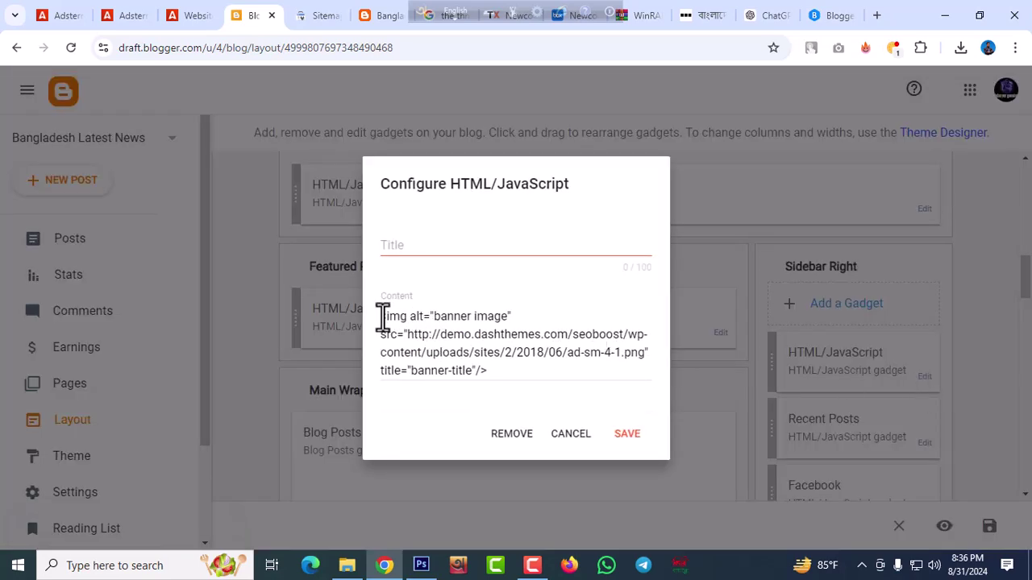
{"action": "left_click_drag", "start_coordinate": [381, 316], "coordinate": [412, 371]}
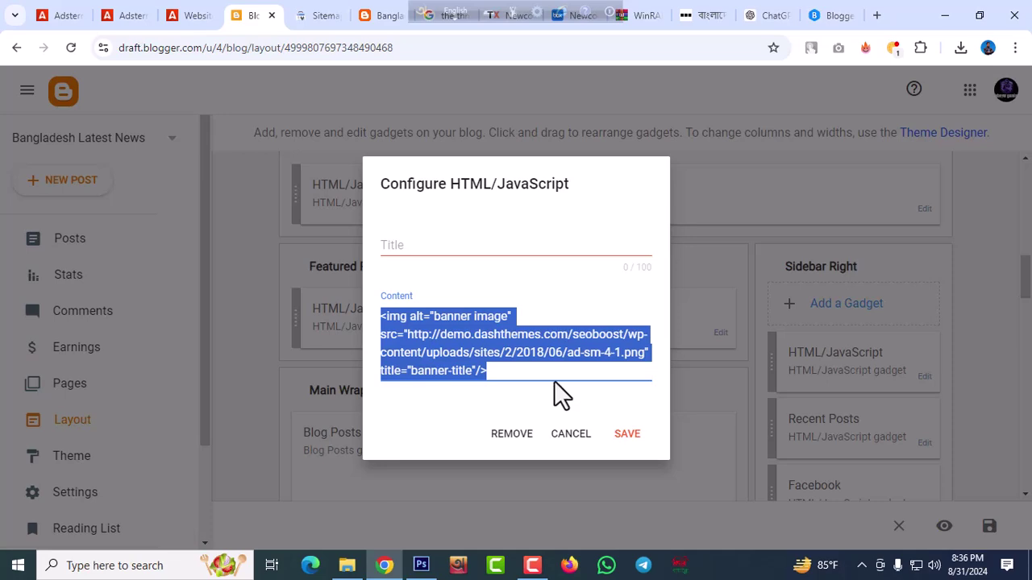
{"action": "key", "text": "ctrl+v"}
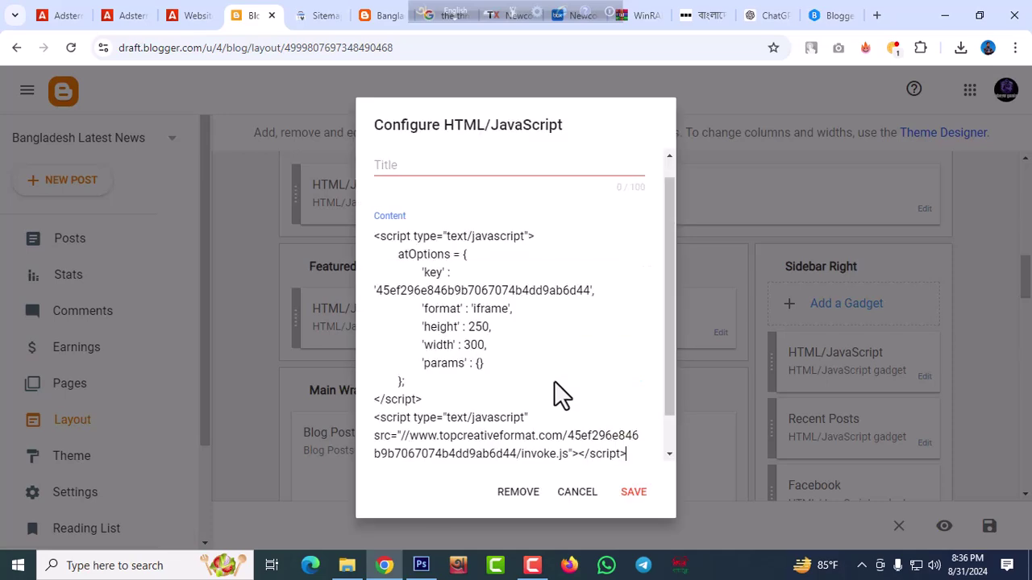
{"action": "left_click", "coordinate": [634, 493]}
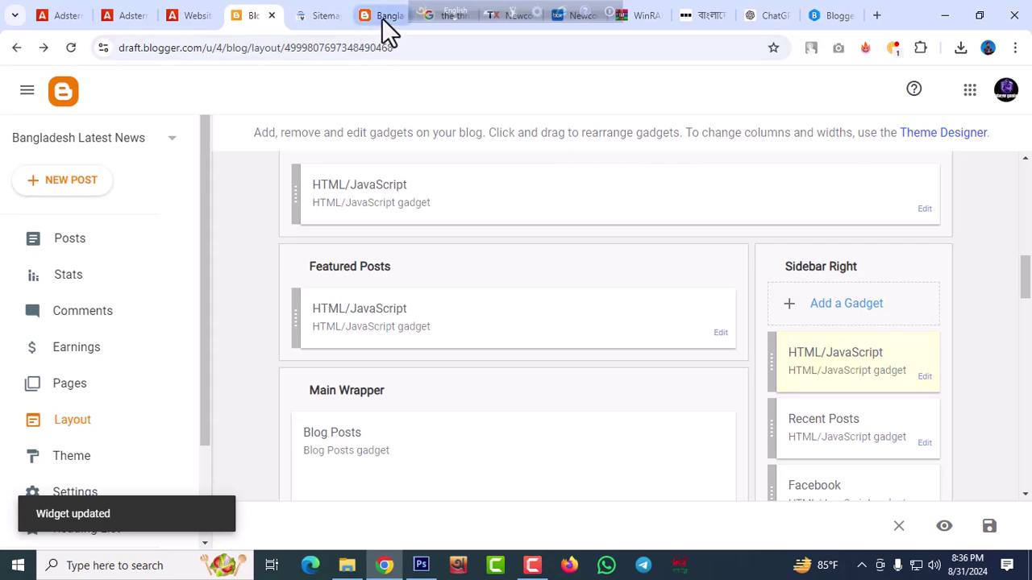
{"action": "left_click", "coordinate": [387, 17]}
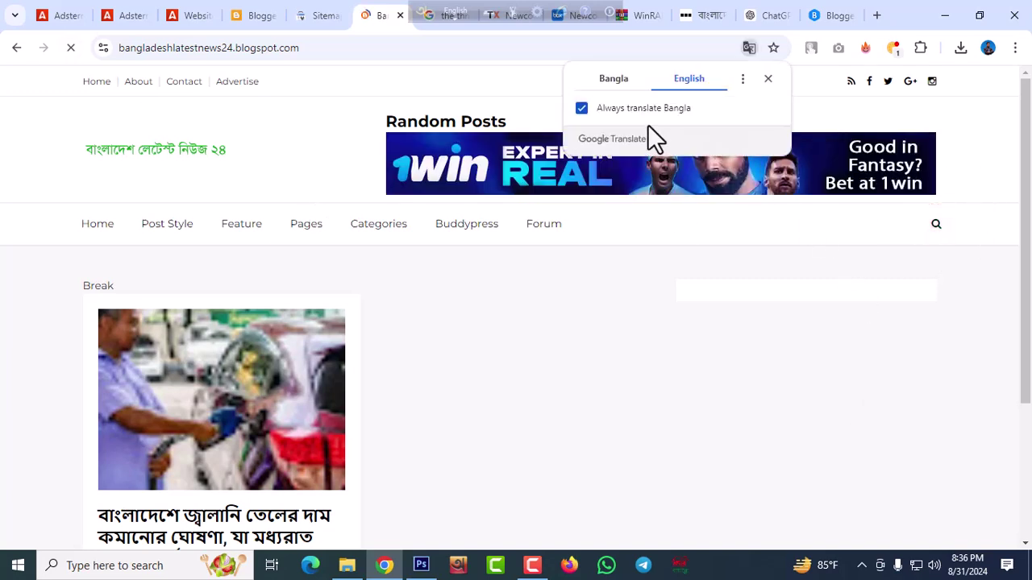
{"action": "scroll", "coordinate": [766, 310], "scroll_direction": "down", "scroll_amount": 3}
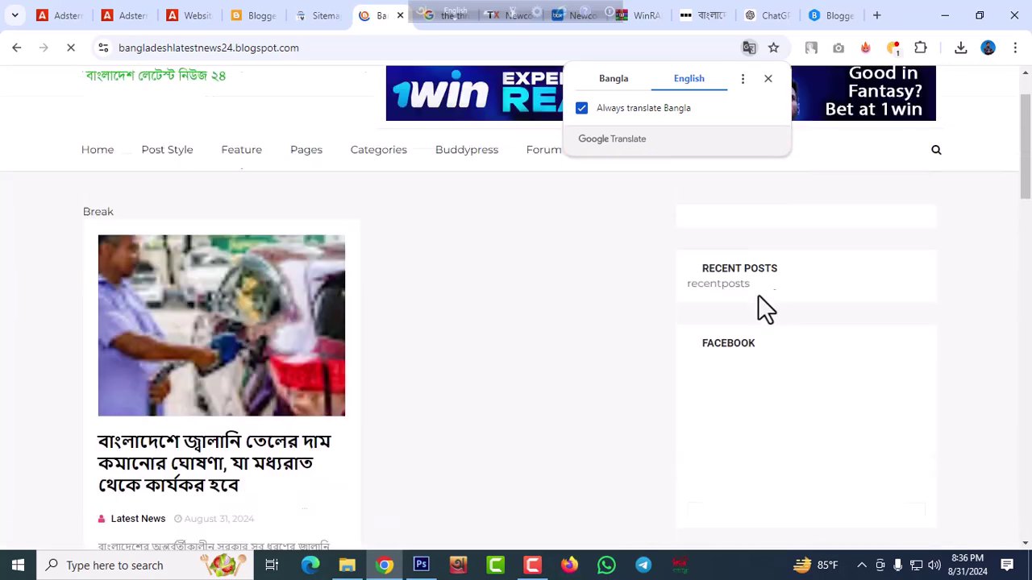
{"action": "scroll", "coordinate": [999, 322], "scroll_direction": "down", "scroll_amount": 4}
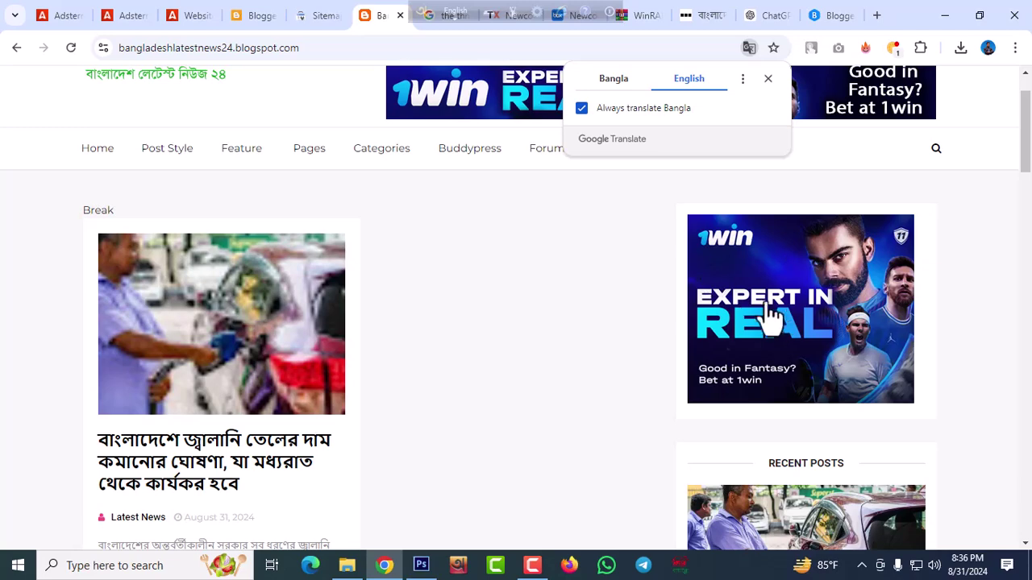
{"action": "scroll", "coordinate": [777, 325], "scroll_direction": "down", "scroll_amount": 2}
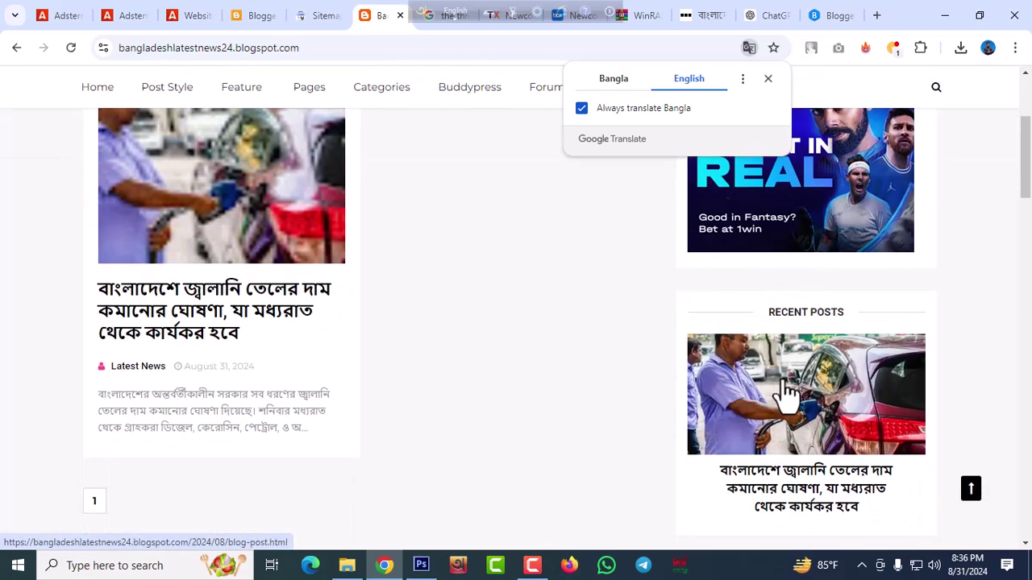
{"action": "scroll", "coordinate": [817, 334], "scroll_direction": "down", "scroll_amount": 2}
{"action": "scroll", "coordinate": [816, 331], "scroll_direction": "down", "scroll_amount": 2}
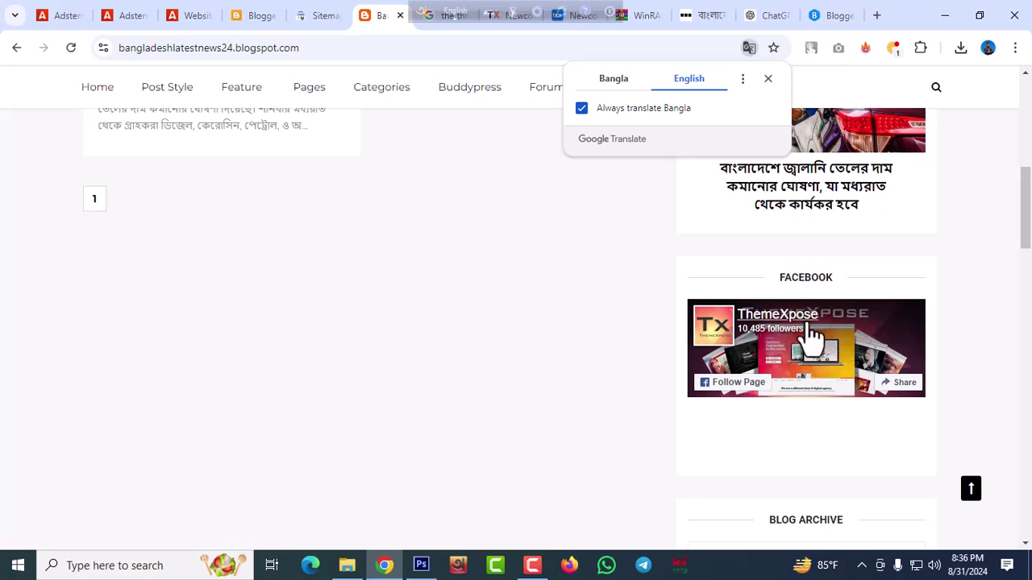
Remove the Facebook embed and Blog Archive gadgets from the layout
{"action": "left_click", "coordinate": [259, 16]}
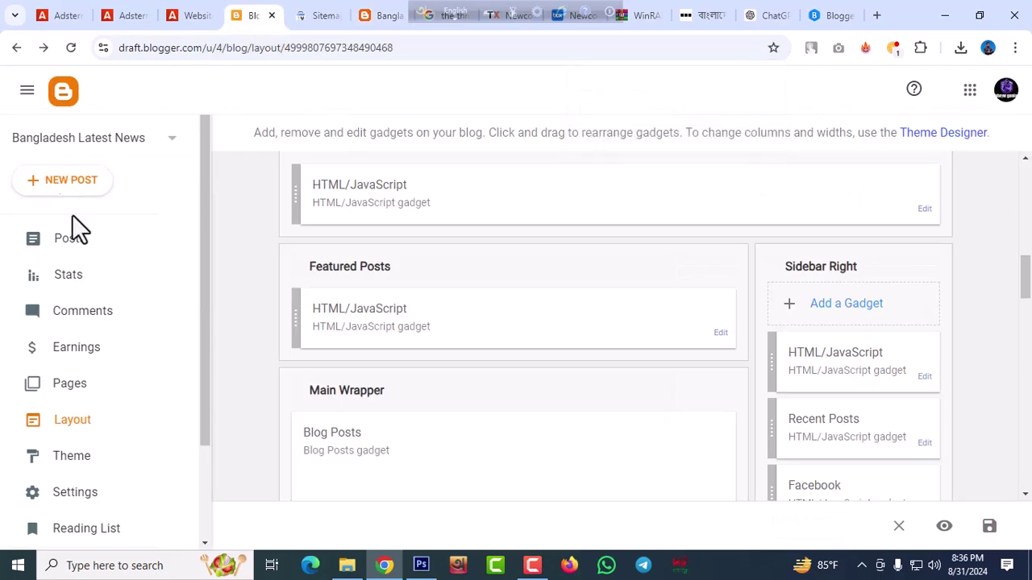
{"action": "scroll", "coordinate": [952, 367], "scroll_direction": "down", "scroll_amount": 2}
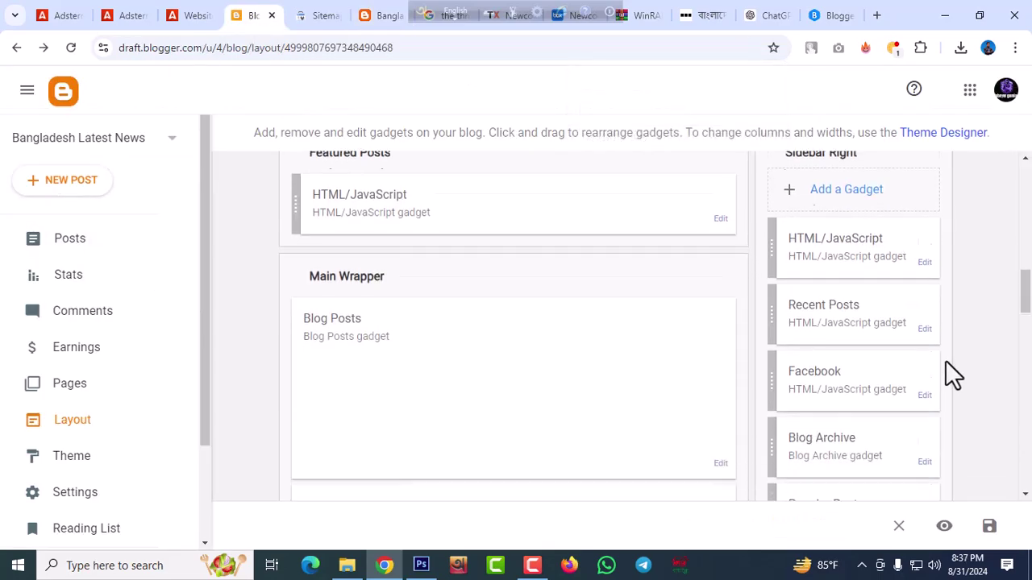
{"action": "left_click", "coordinate": [921, 360]}
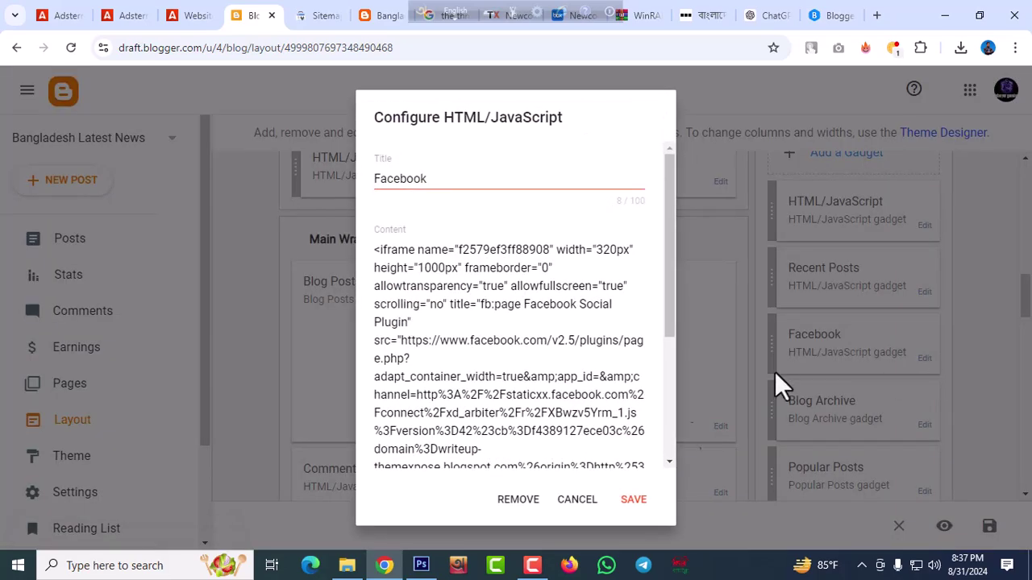
{"action": "left_click", "coordinate": [525, 500]}
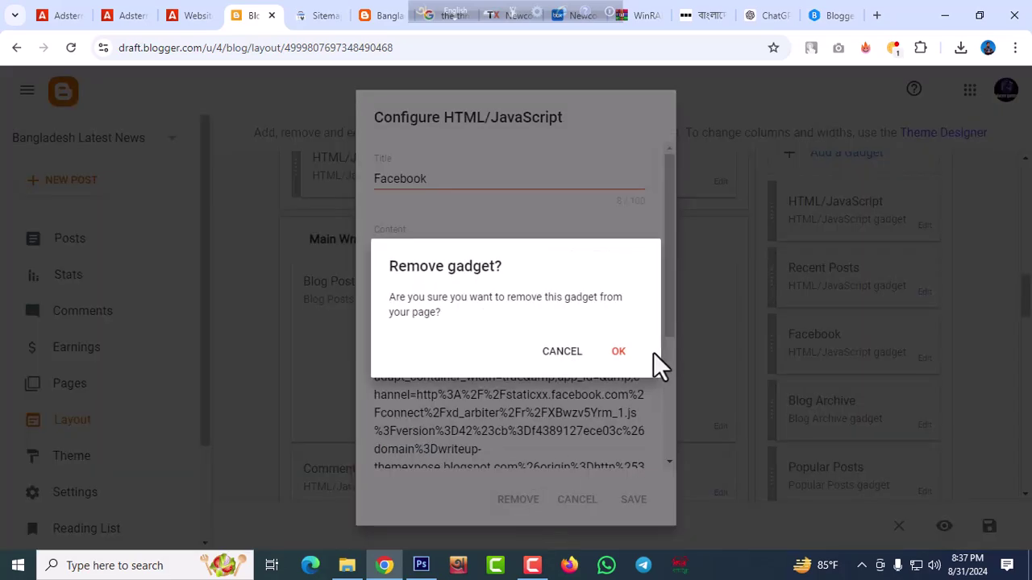
{"action": "left_click", "coordinate": [606, 349]}
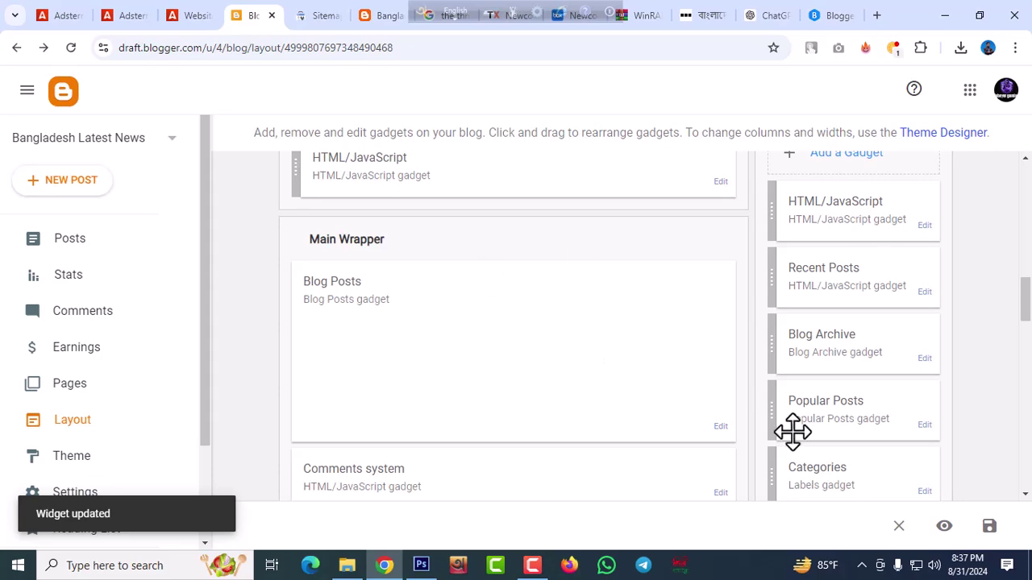
{"action": "left_click", "coordinate": [923, 359]}
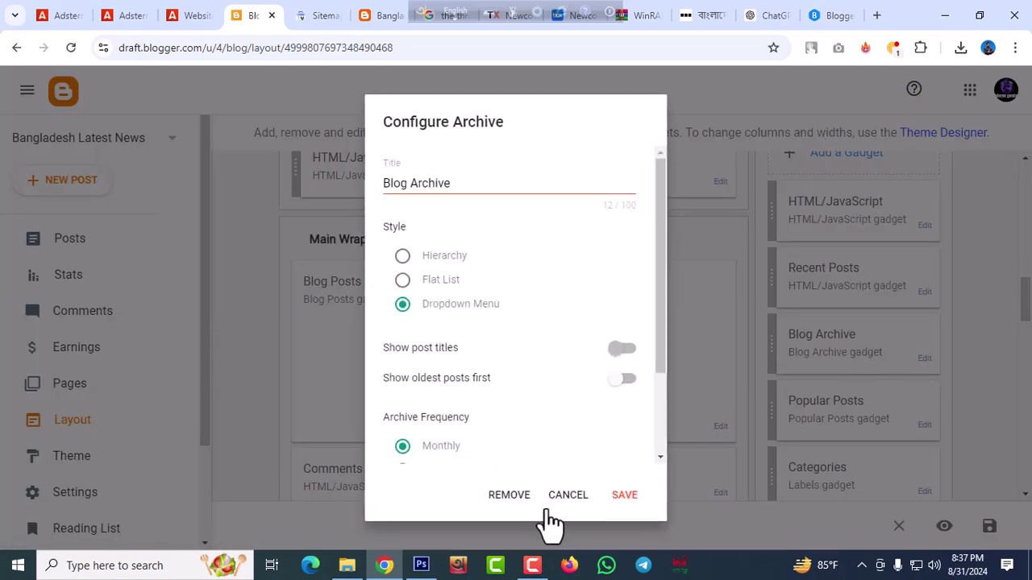
{"action": "left_click", "coordinate": [510, 497]}
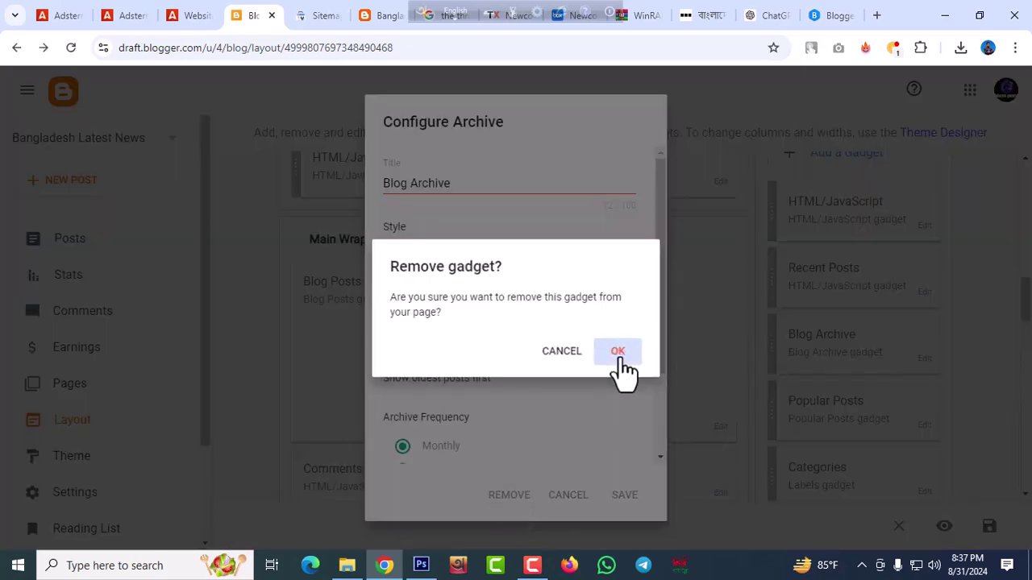
{"action": "left_click", "coordinate": [619, 351]}
Remove the Categories, Facebook and Item Post Navigation Display gadgets
{"action": "scroll", "coordinate": [864, 361], "scroll_direction": "down", "scroll_amount": 2}
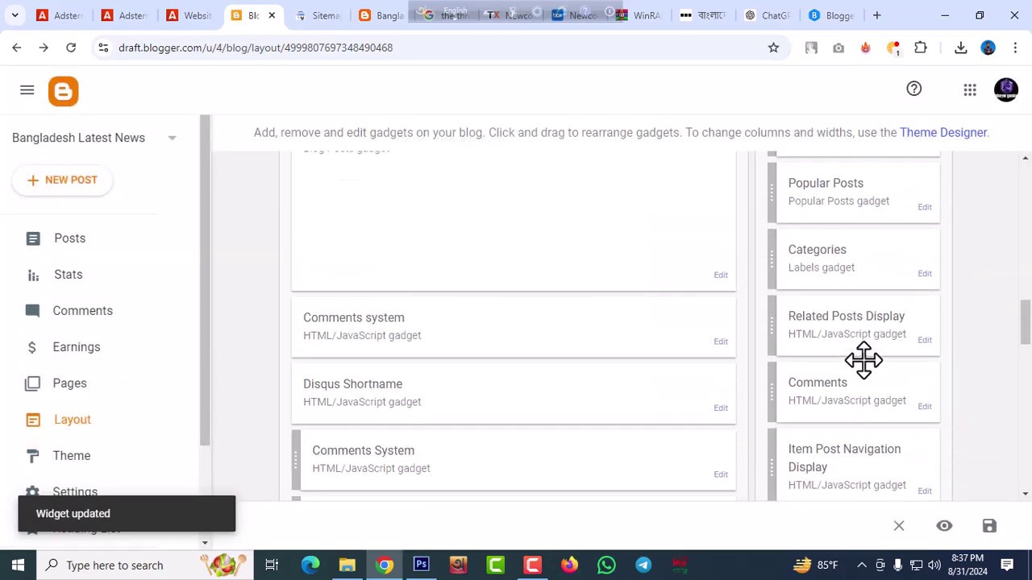
{"action": "left_click", "coordinate": [924, 276]}
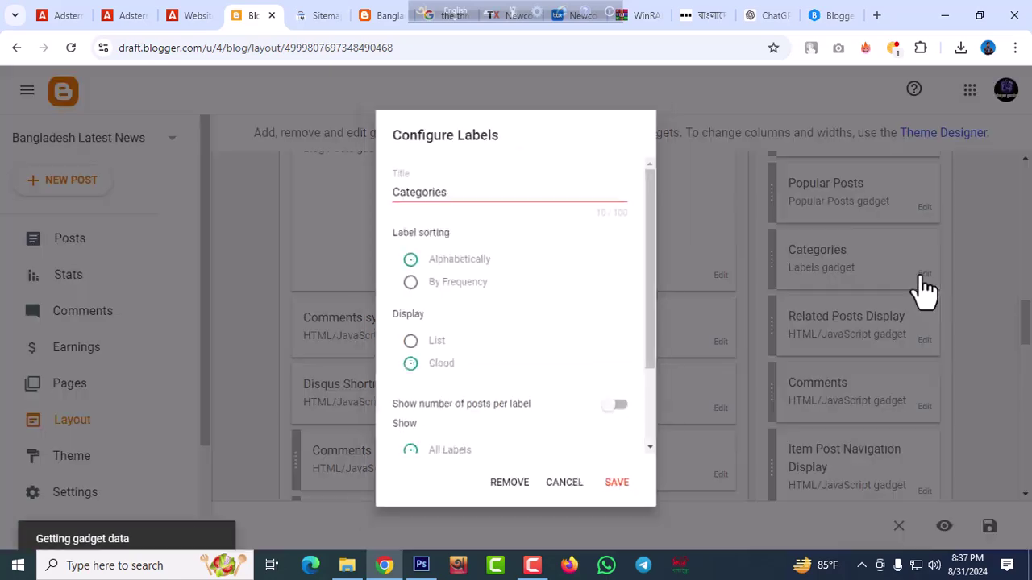
{"action": "left_click", "coordinate": [508, 494]}
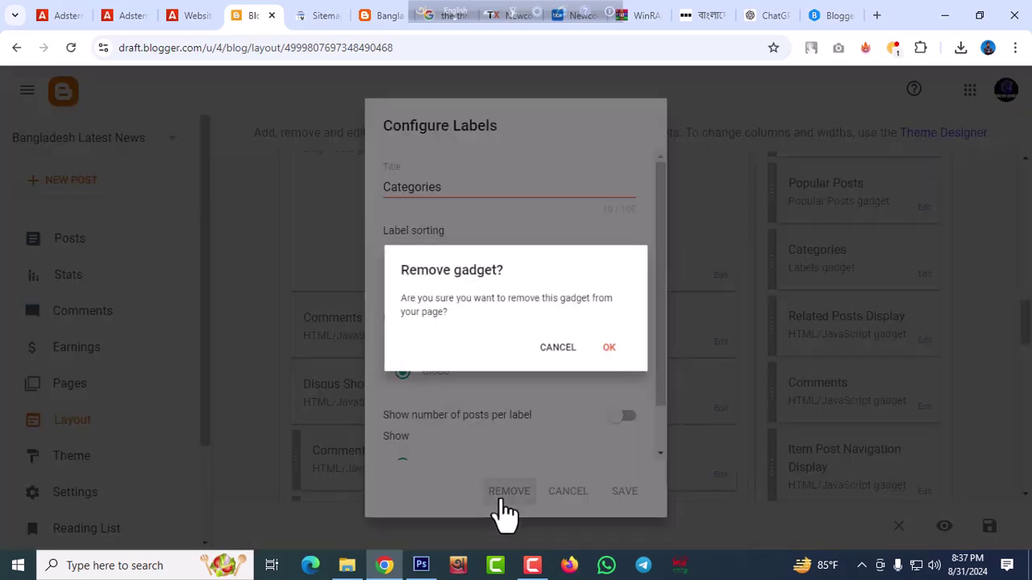
{"action": "left_click", "coordinate": [618, 352]}
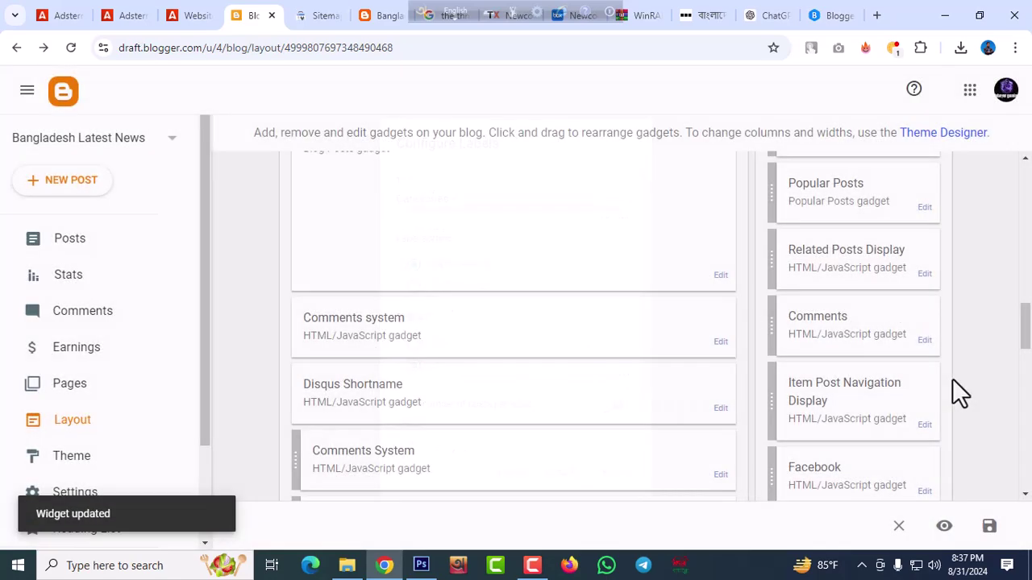
{"action": "scroll", "coordinate": [887, 371], "scroll_direction": "down", "scroll_amount": 2}
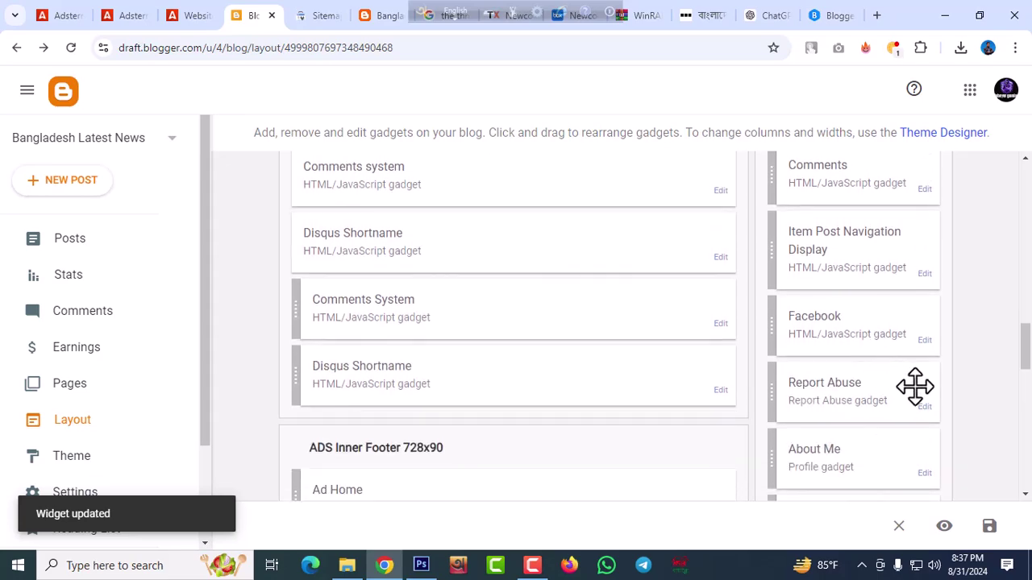
{"action": "left_click", "coordinate": [923, 340]}
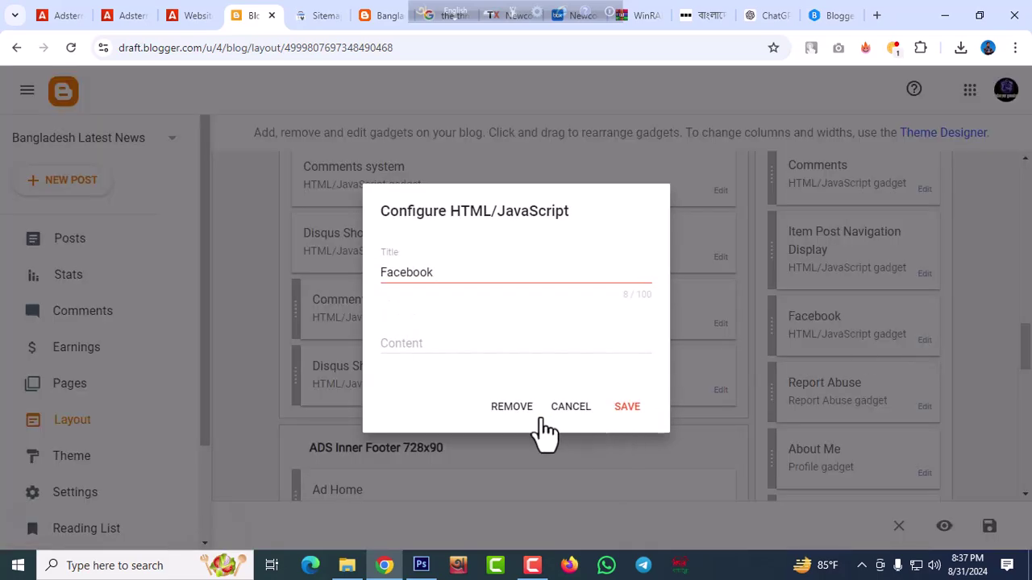
{"action": "left_click", "coordinate": [512, 408]}
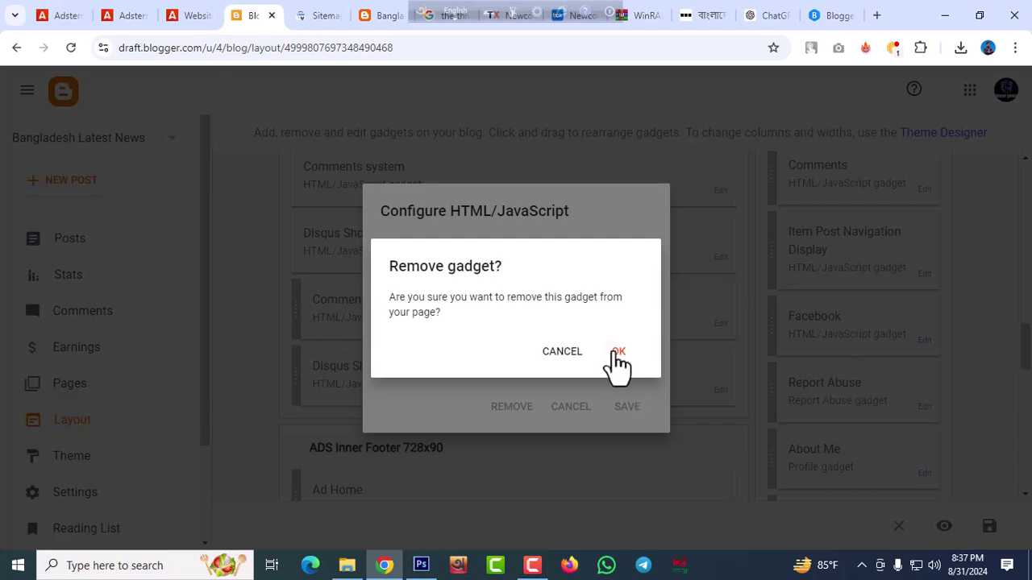
{"action": "left_click", "coordinate": [616, 355]}
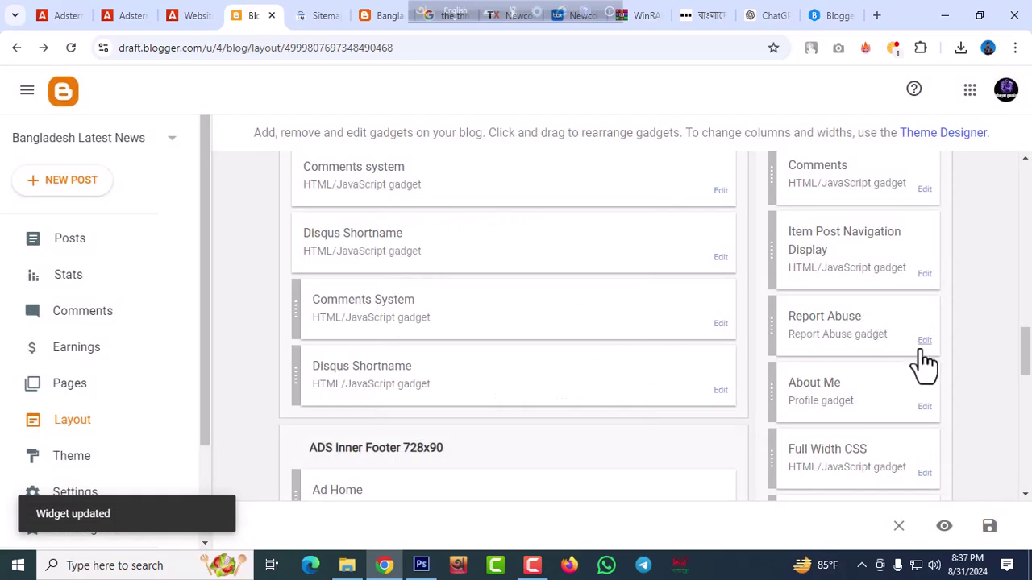
{"action": "left_click", "coordinate": [923, 278]}
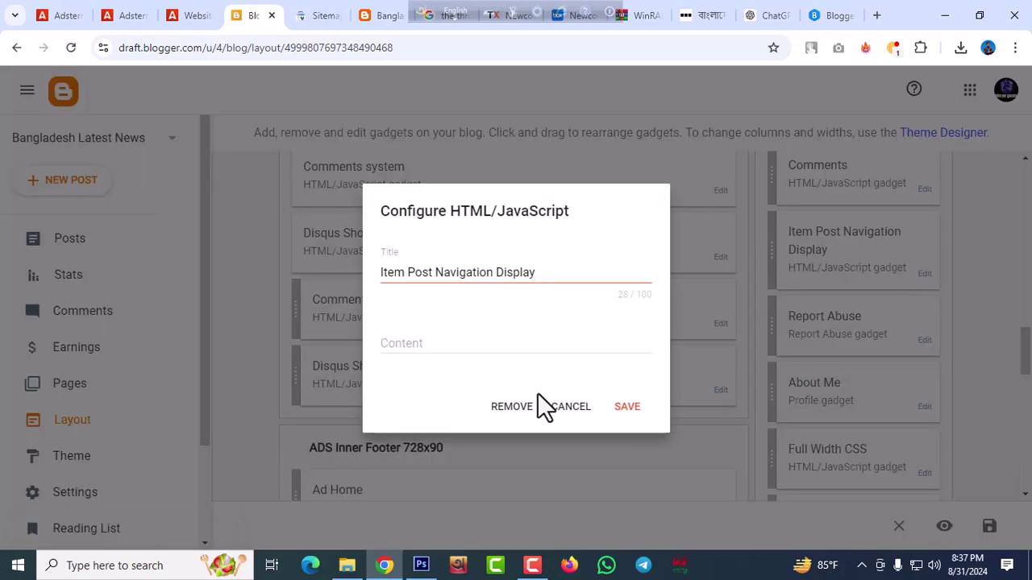
{"action": "left_click", "coordinate": [512, 408]}
{"action": "left_click", "coordinate": [614, 354]}
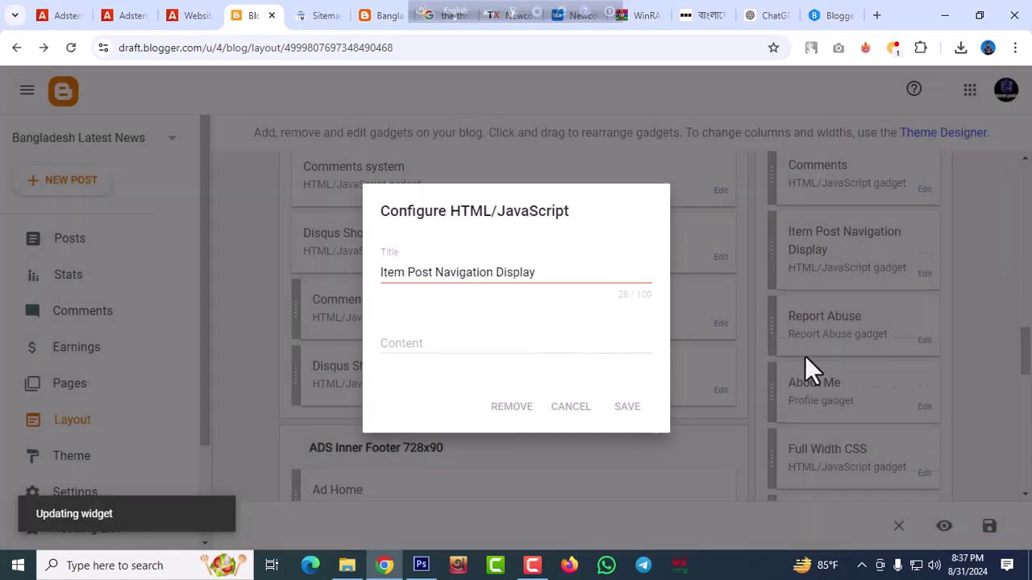
Save the Sponsor gadget with empty content, save the layout, and view the live blog
{"action": "scroll", "coordinate": [841, 346], "scroll_direction": "down", "scroll_amount": 2}
{"action": "scroll", "coordinate": [843, 347], "scroll_direction": "down", "scroll_amount": 2}
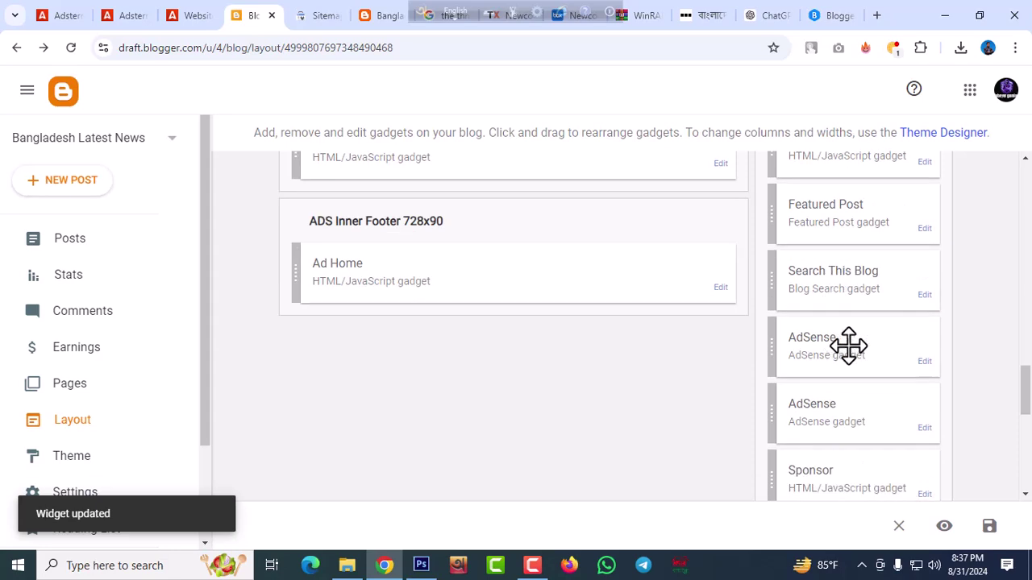
{"action": "scroll", "coordinate": [889, 341], "scroll_direction": "down", "scroll_amount": 1}
{"action": "scroll", "coordinate": [877, 378], "scroll_direction": "down", "scroll_amount": 2}
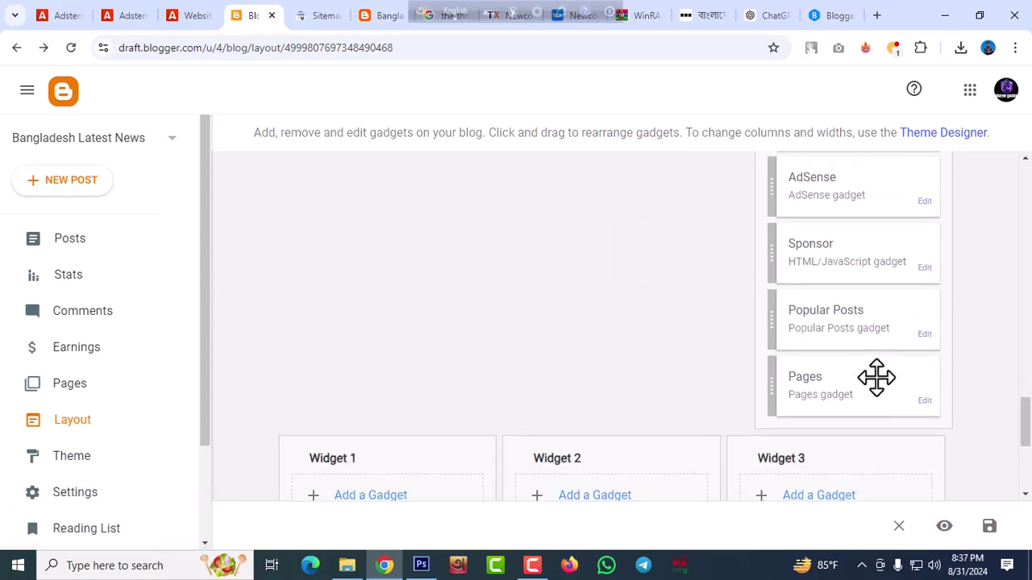
{"action": "left_click", "coordinate": [924, 269]}
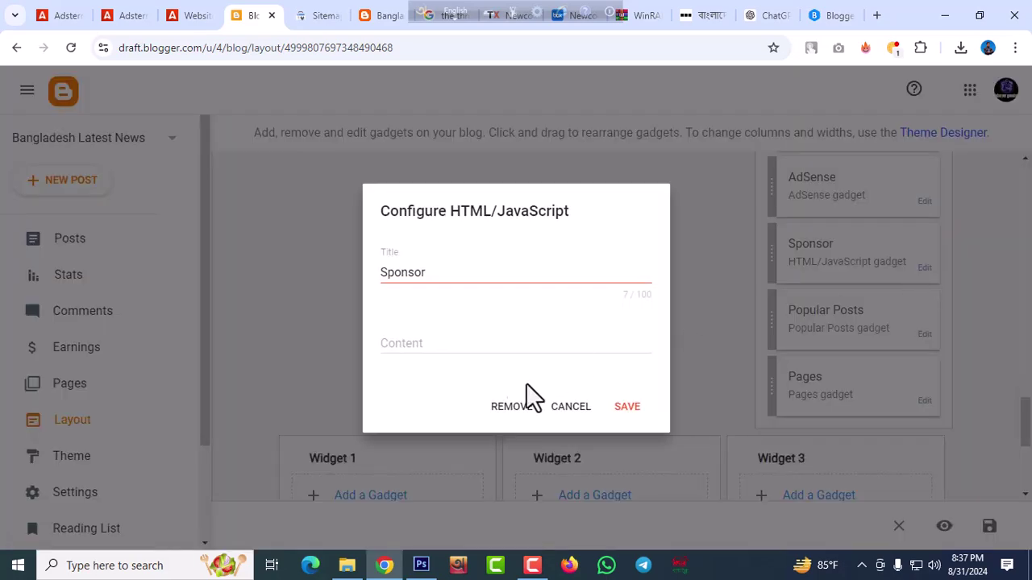
{"action": "left_click", "coordinate": [620, 407]}
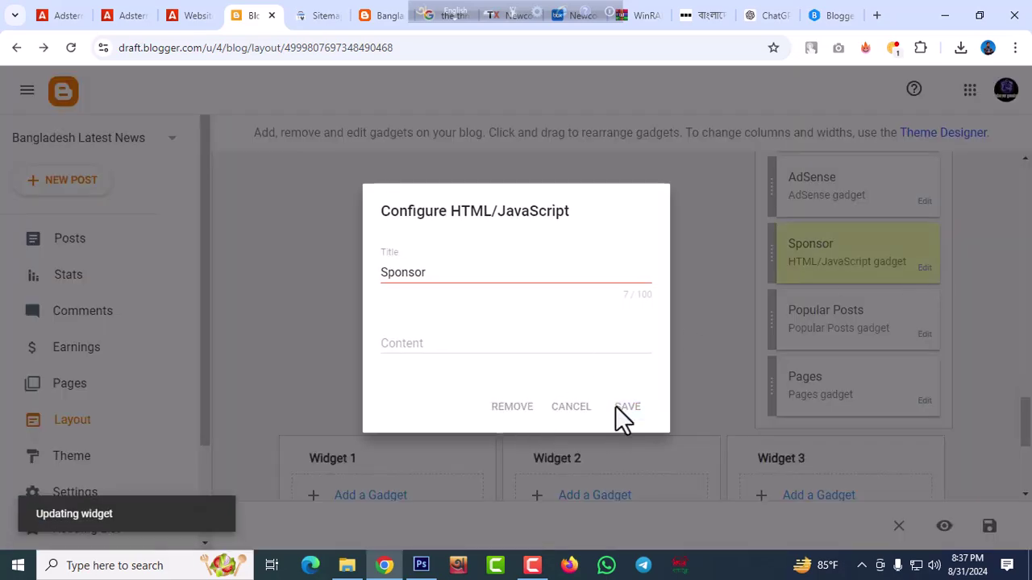
{"action": "left_click", "coordinate": [989, 526]}
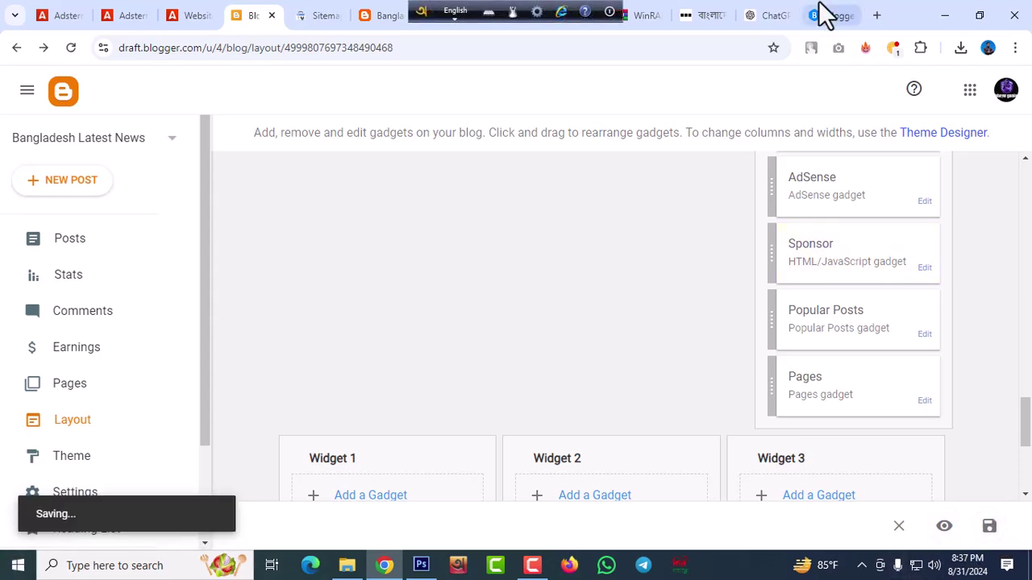
{"action": "left_click", "coordinate": [391, 16]}
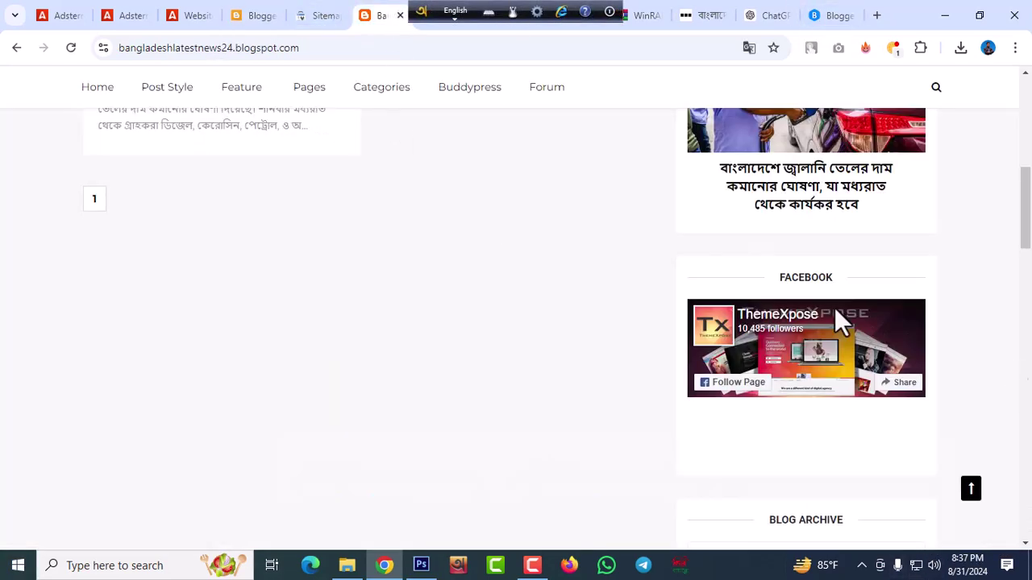
Reload the live blog, scroll to the footer past the empty Sponsor section, and return to Layout
{"action": "scroll", "coordinate": [380, 282], "scroll_direction": "up", "scroll_amount": 15}
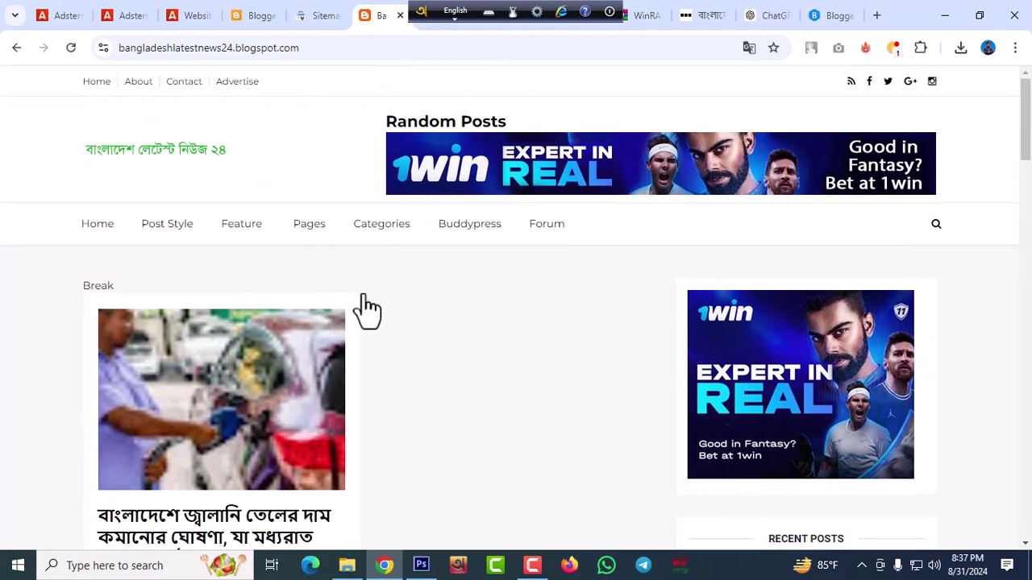
{"action": "left_click", "coordinate": [150, 151]}
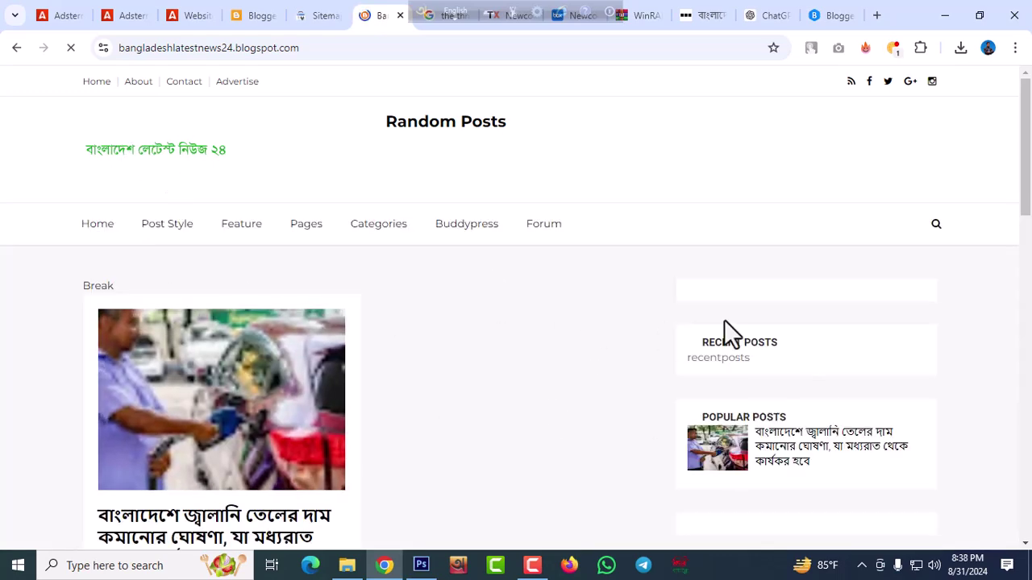
{"action": "scroll", "coordinate": [754, 307], "scroll_direction": "down", "scroll_amount": 2}
{"action": "scroll", "coordinate": [754, 306], "scroll_direction": "down", "scroll_amount": 2}
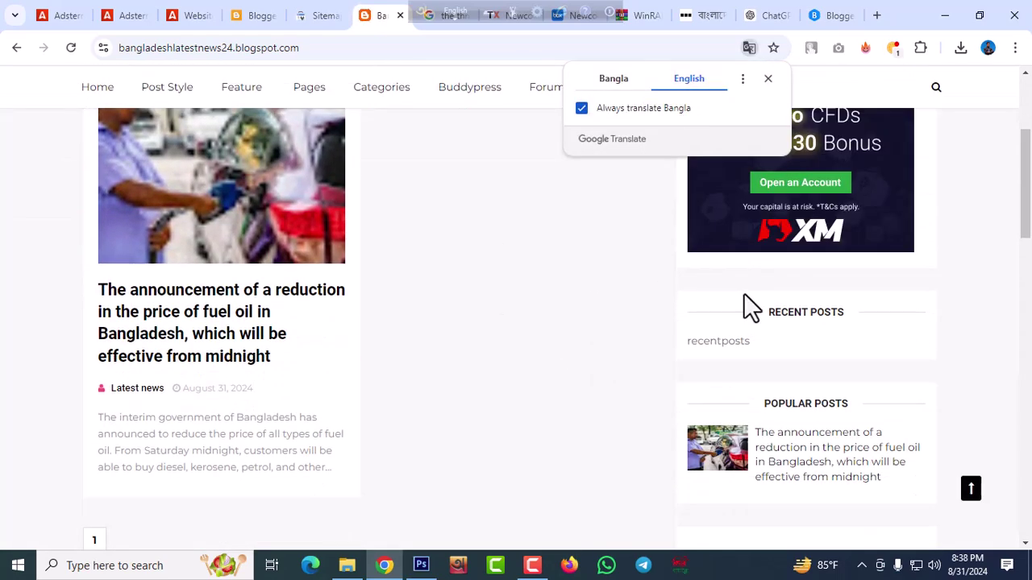
{"action": "scroll", "coordinate": [794, 242], "scroll_direction": "down", "scroll_amount": 2}
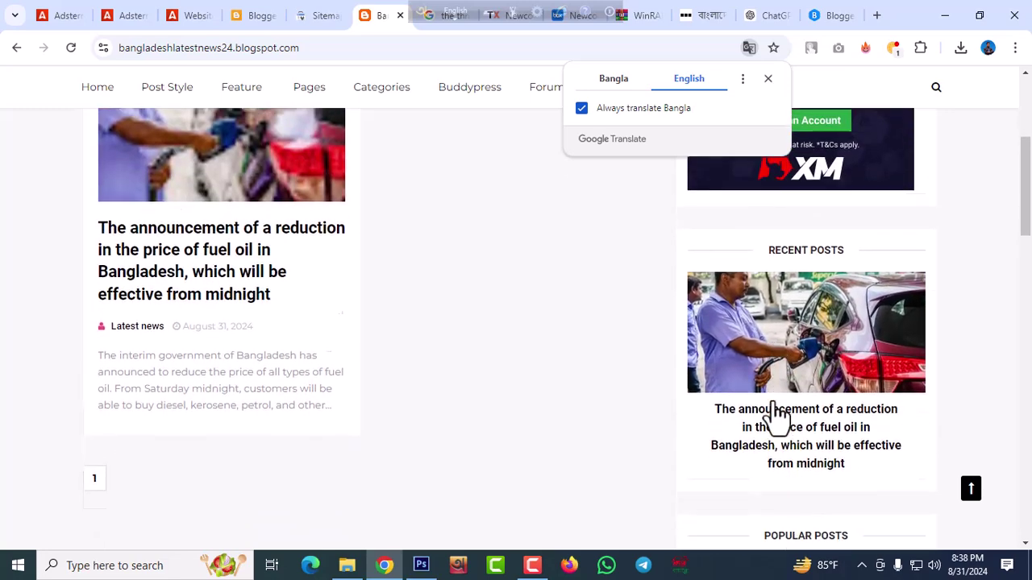
{"action": "scroll", "coordinate": [806, 339], "scroll_direction": "down", "scroll_amount": 2}
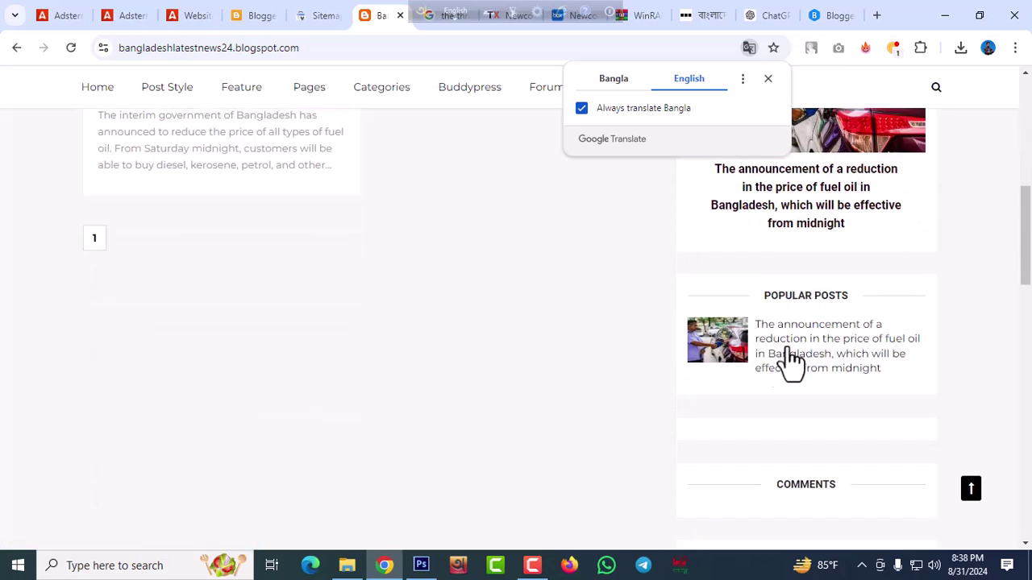
{"action": "scroll", "coordinate": [828, 395], "scroll_direction": "down", "scroll_amount": 5}
{"action": "scroll", "coordinate": [826, 393], "scroll_direction": "down", "scroll_amount": 2}
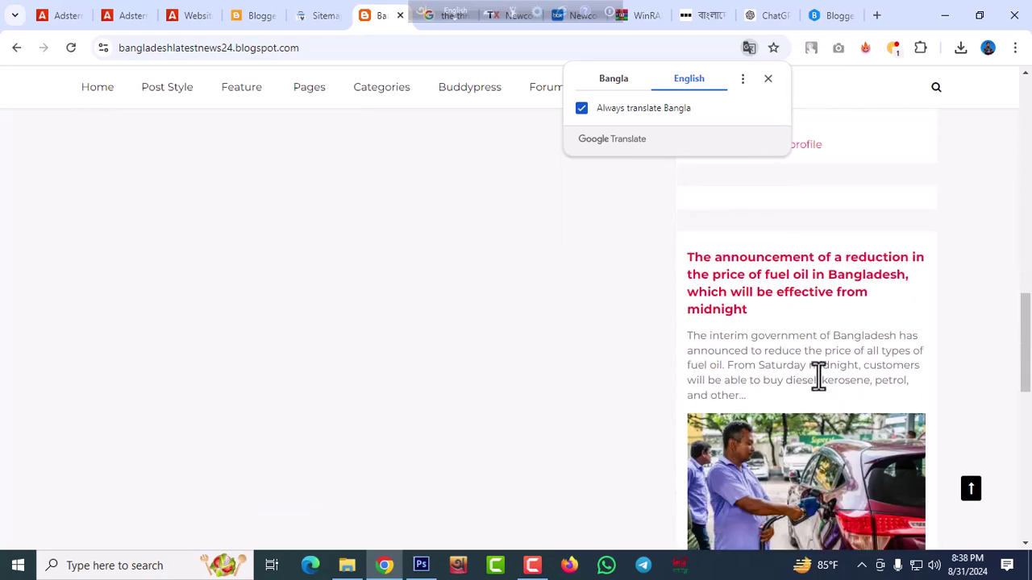
{"action": "scroll", "coordinate": [798, 353], "scroll_direction": "down", "scroll_amount": 5}
{"action": "scroll", "coordinate": [806, 354], "scroll_direction": "down", "scroll_amount": 4}
{"action": "scroll", "coordinate": [839, 349], "scroll_direction": "up", "scroll_amount": 3}
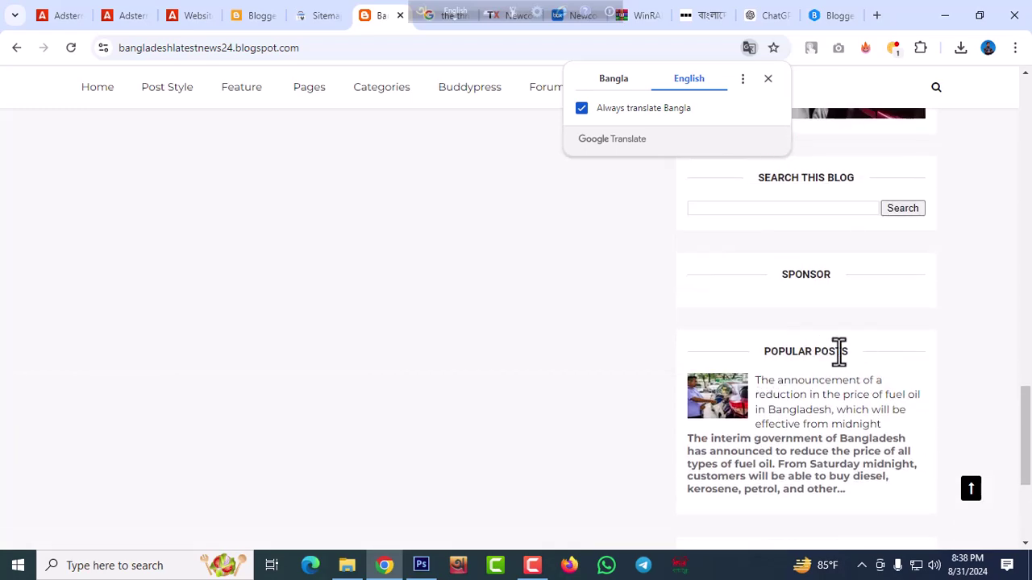
{"action": "scroll", "coordinate": [876, 354], "scroll_direction": "up", "scroll_amount": 8}
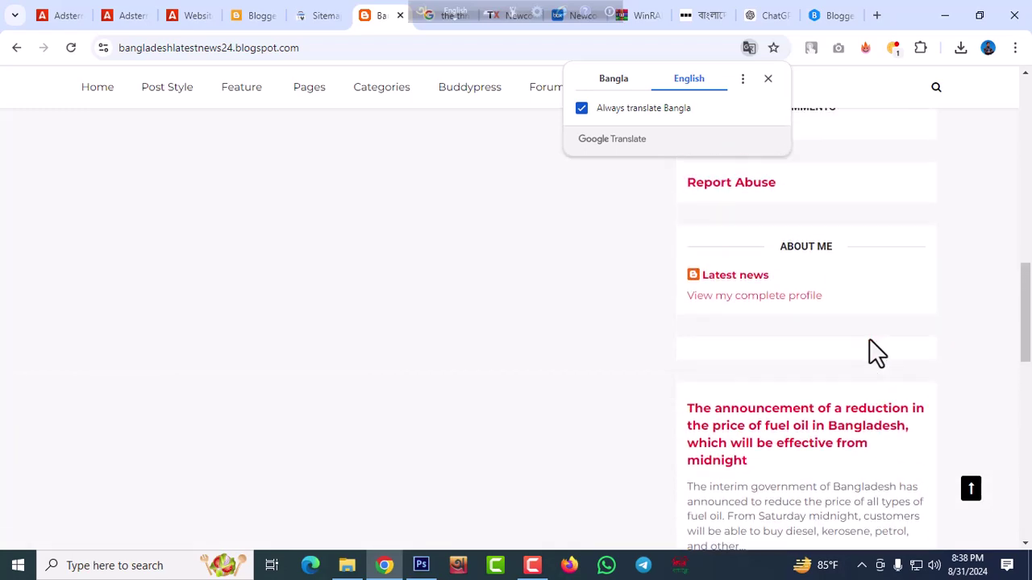
{"action": "scroll", "coordinate": [766, 404], "scroll_direction": "down", "scroll_amount": 3}
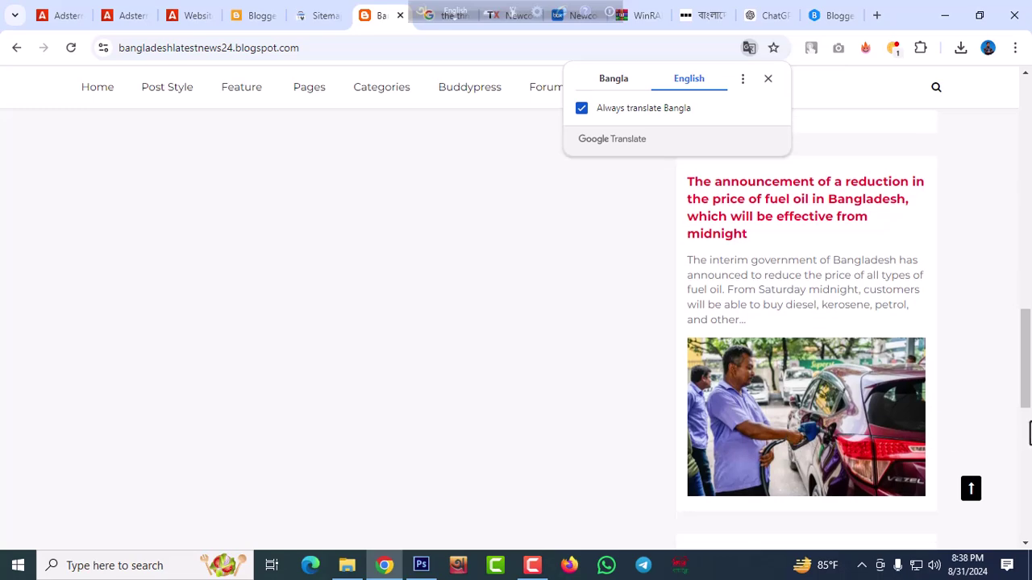
{"action": "scroll", "coordinate": [871, 423], "scroll_direction": "down", "scroll_amount": 8}
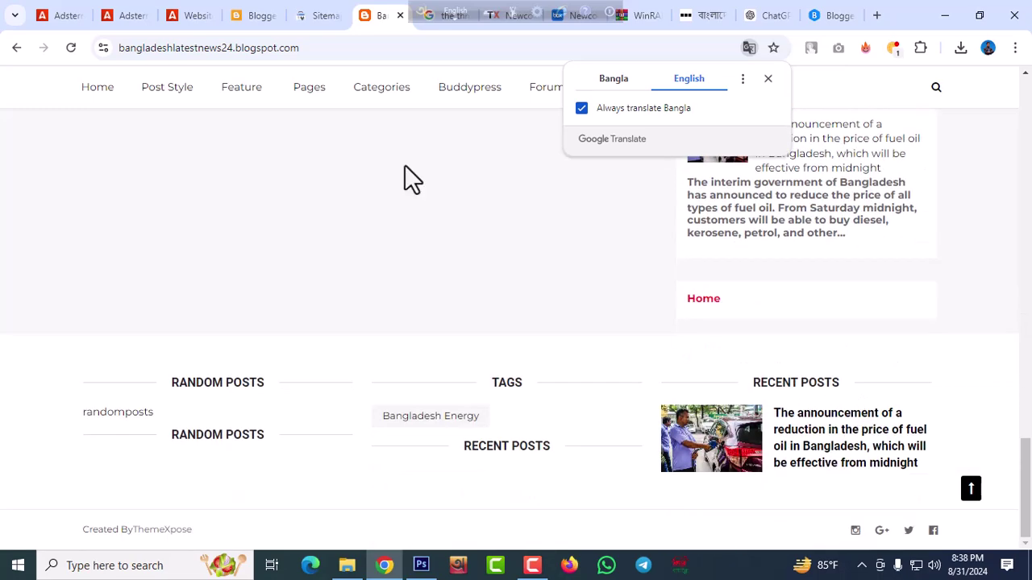
{"action": "left_click", "coordinate": [258, 17]}
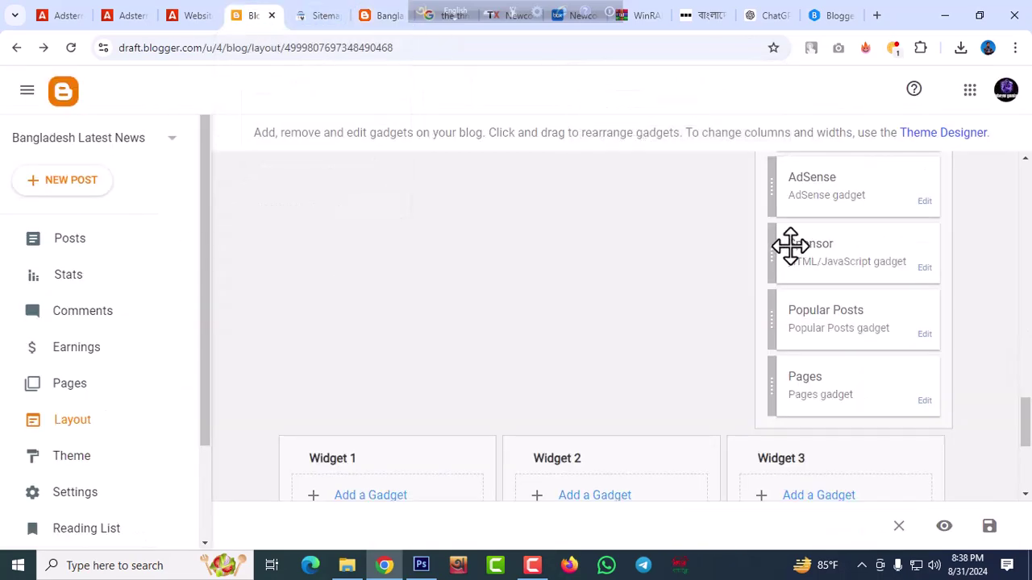
Remove the Popular Posts gadget below Sponsor, leaving Sponsor followed by Pages
{"action": "scroll", "coordinate": [889, 281], "scroll_direction": "down", "scroll_amount": 3}
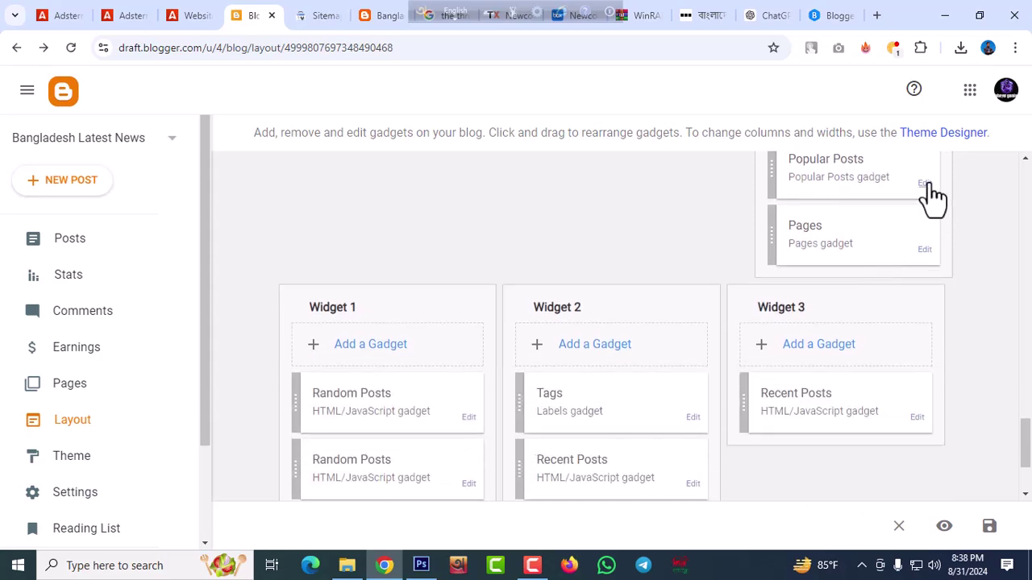
{"action": "left_click", "coordinate": [926, 185]}
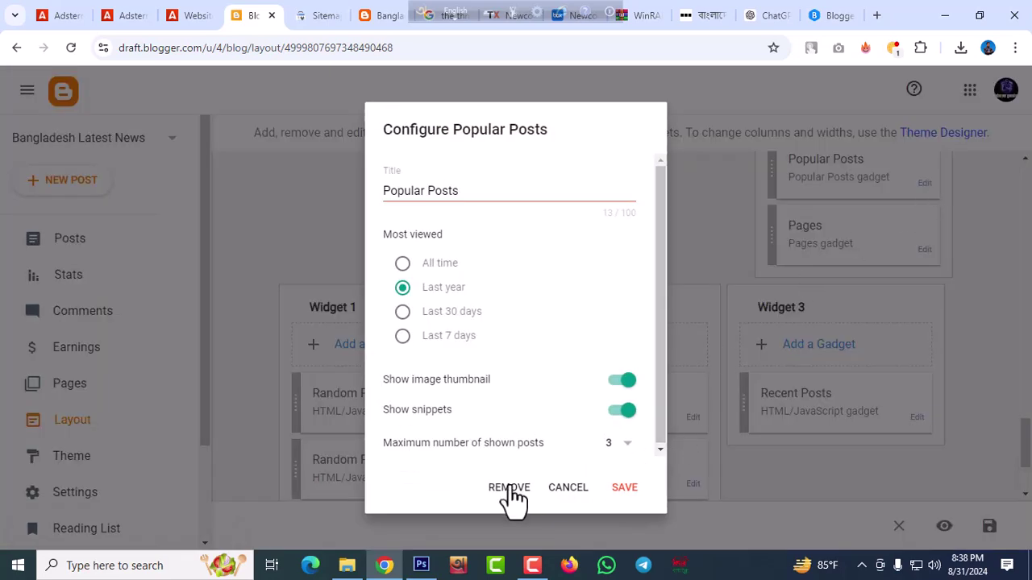
{"action": "left_click", "coordinate": [508, 488]}
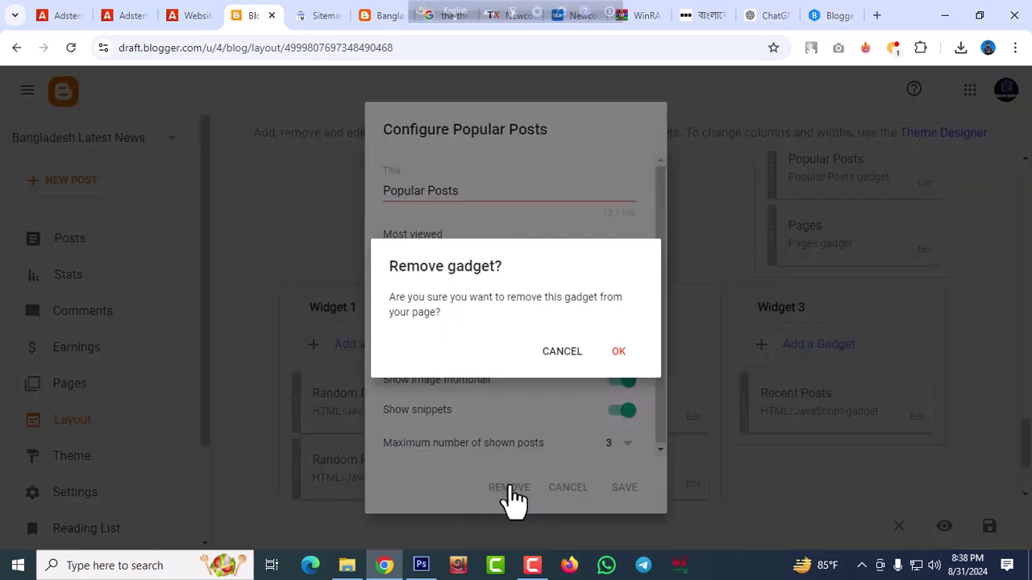
{"action": "left_click", "coordinate": [616, 355]}
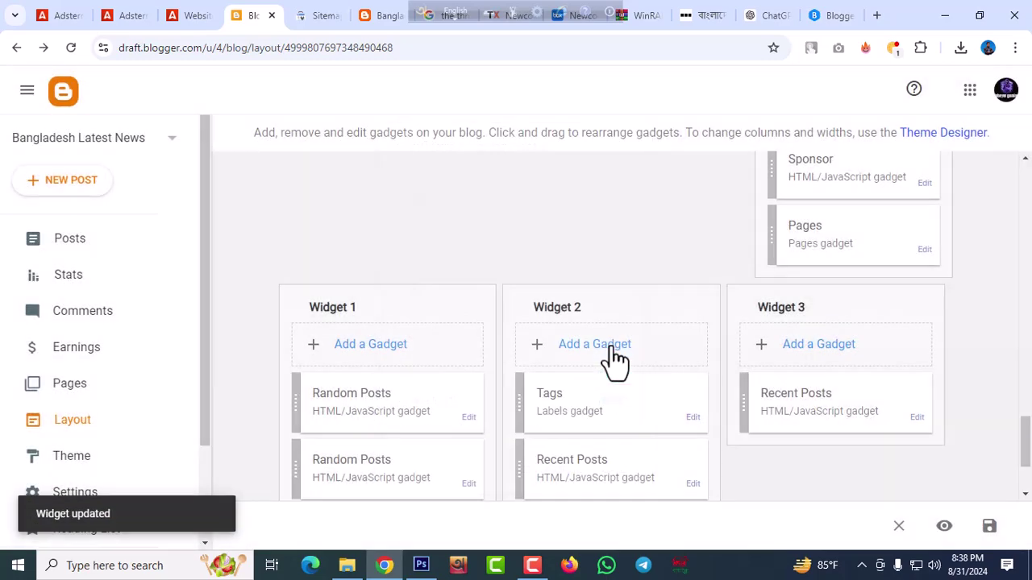
{"action": "scroll", "coordinate": [876, 292], "scroll_direction": "up", "scroll_amount": 15}
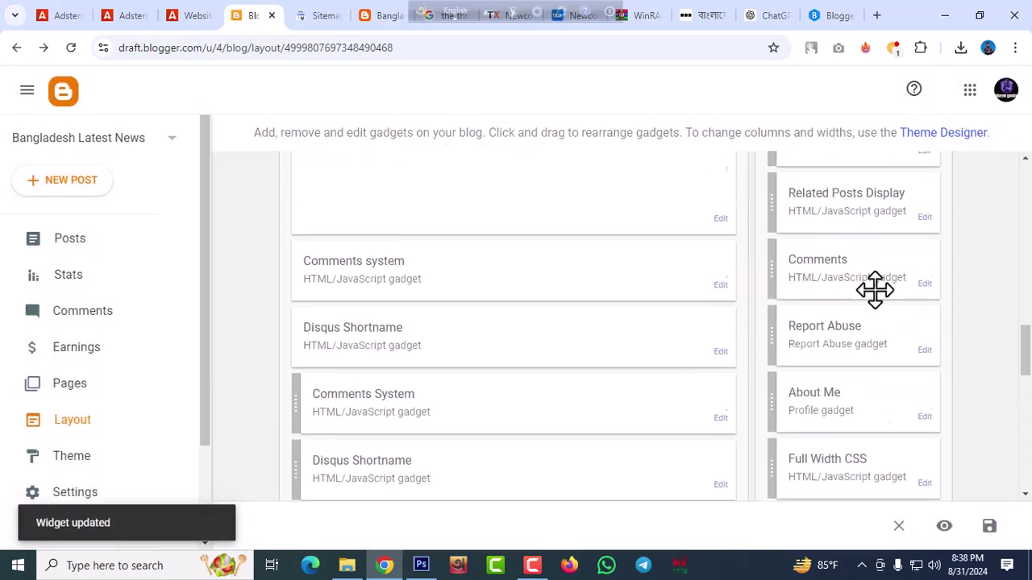
{"action": "scroll", "coordinate": [872, 286], "scroll_direction": "down", "scroll_amount": 2}
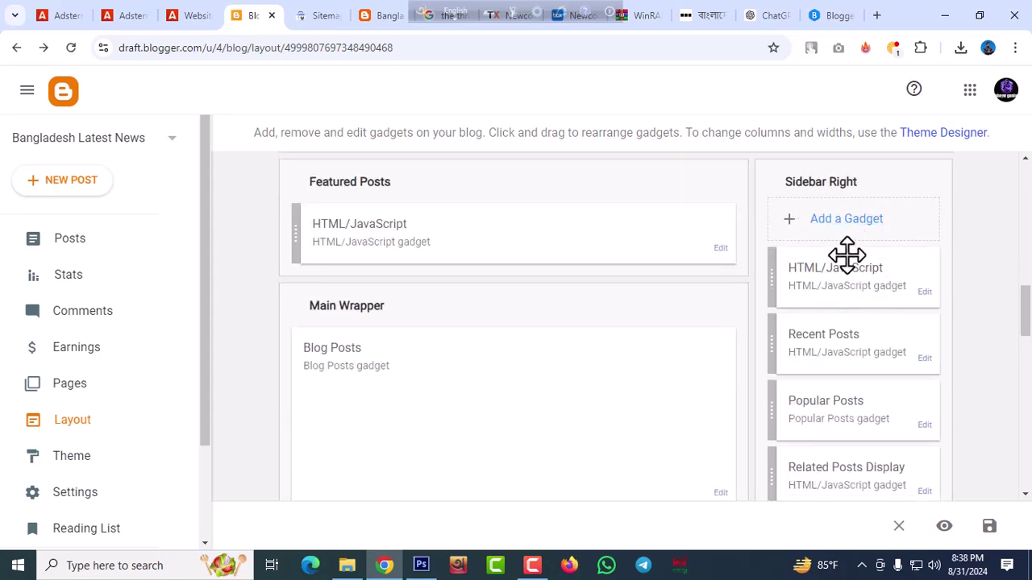
Add an HTML/JavaScript gadget atop Sidebar Right containing the pasted Adsterra 300x250 script
{"action": "left_click", "coordinate": [838, 226]}
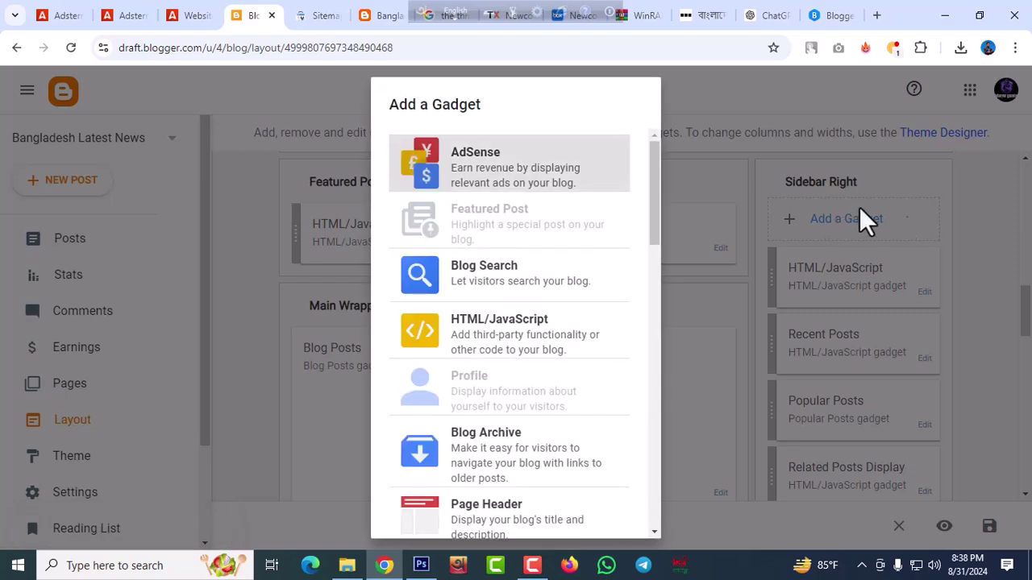
{"action": "left_click", "coordinate": [523, 337]}
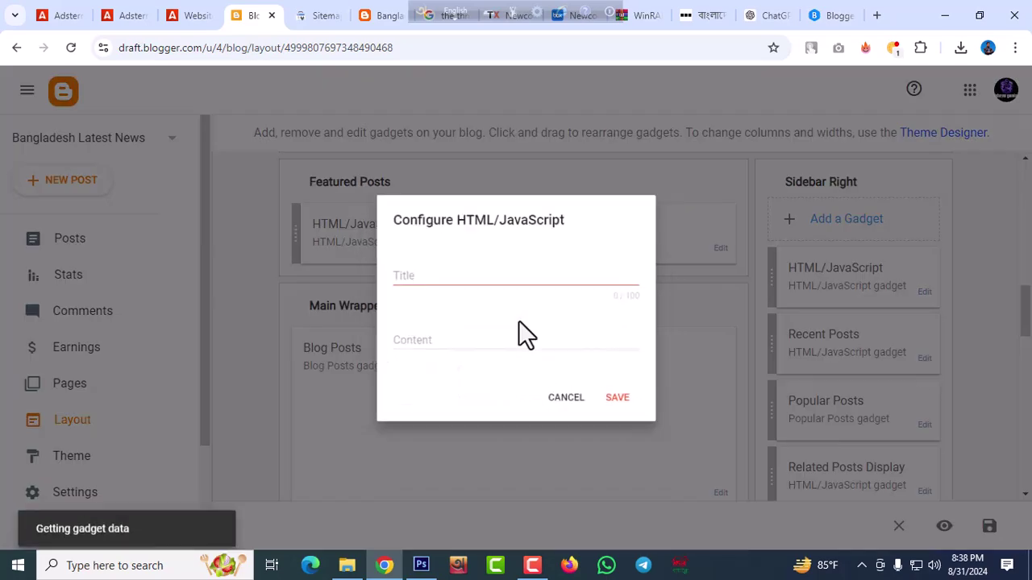
{"action": "left_click", "coordinate": [419, 343]}
{"action": "type", "text": "<script type=\"text/javascript\"> \tatOptions = { \t\t'key' : '45ef296e846b9b7067074b4dd9ab6d44', \t\t'format' : 'iframe', \t\t'height' : 250, \t\t'width' : 300, \t\t'params' : {} \t}; </script> <script type=\"text/javascript\" src=\"//www.topcreativeformat.com/45ef296e846b9b7067074b4dd9ab6d44/invoke.js\"></script>"}
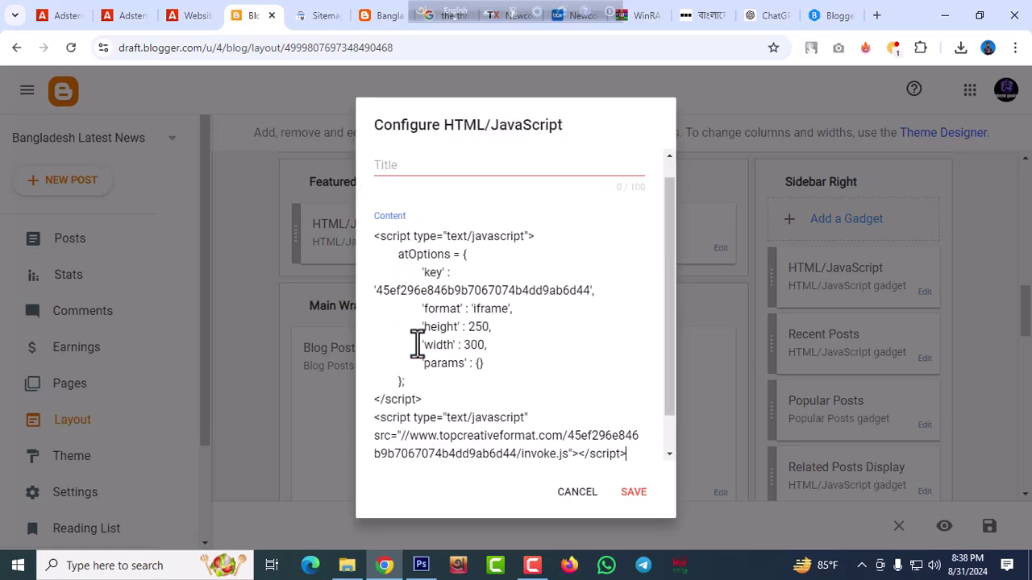
{"action": "left_click", "coordinate": [624, 494]}
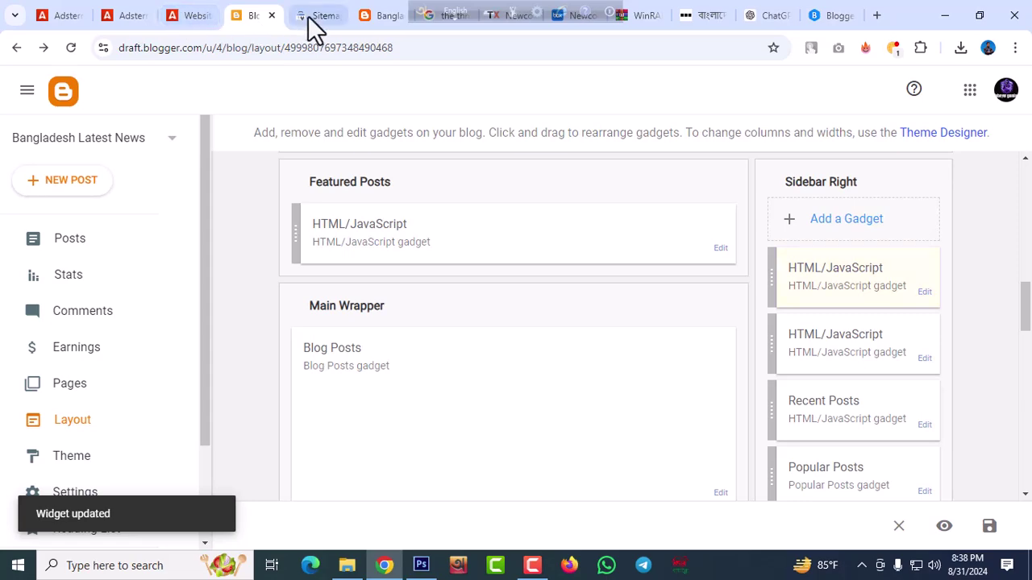
{"action": "left_click", "coordinate": [377, 18]}
Reload the live blog and confirm the XM and BC.GAME 300x250 ads stacked in the sidebar
{"action": "right_click", "coordinate": [379, 18]}
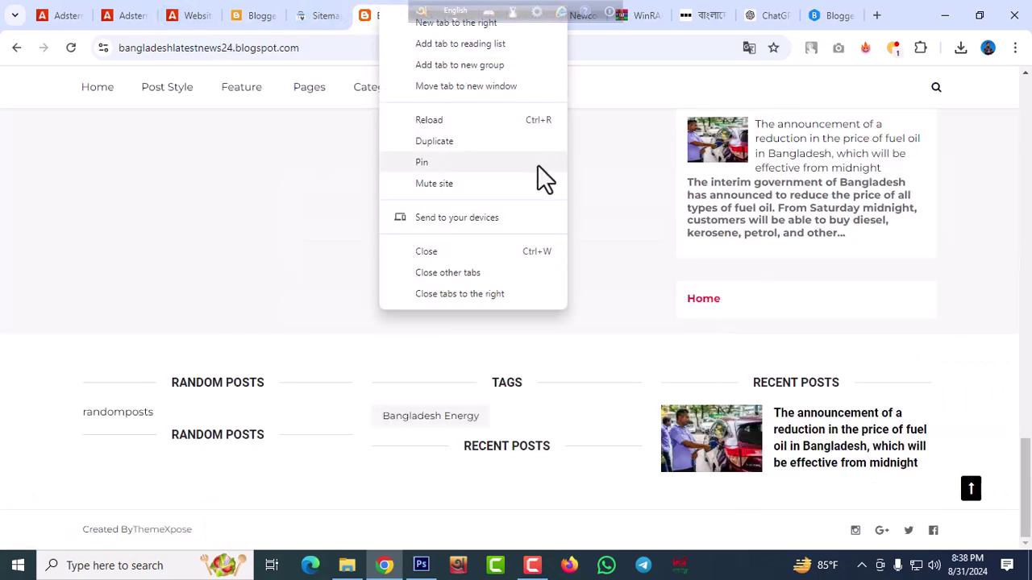
{"action": "left_click", "coordinate": [666, 137]}
{"action": "scroll", "coordinate": [299, 144], "scroll_direction": "up", "scroll_amount": 15}
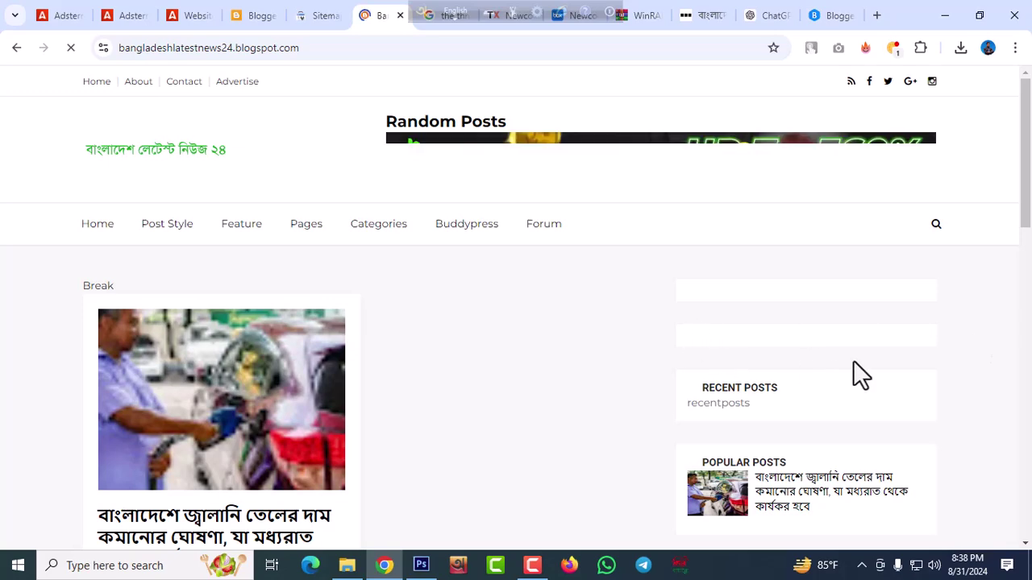
{"action": "scroll", "coordinate": [847, 363], "scroll_direction": "down", "scroll_amount": 3}
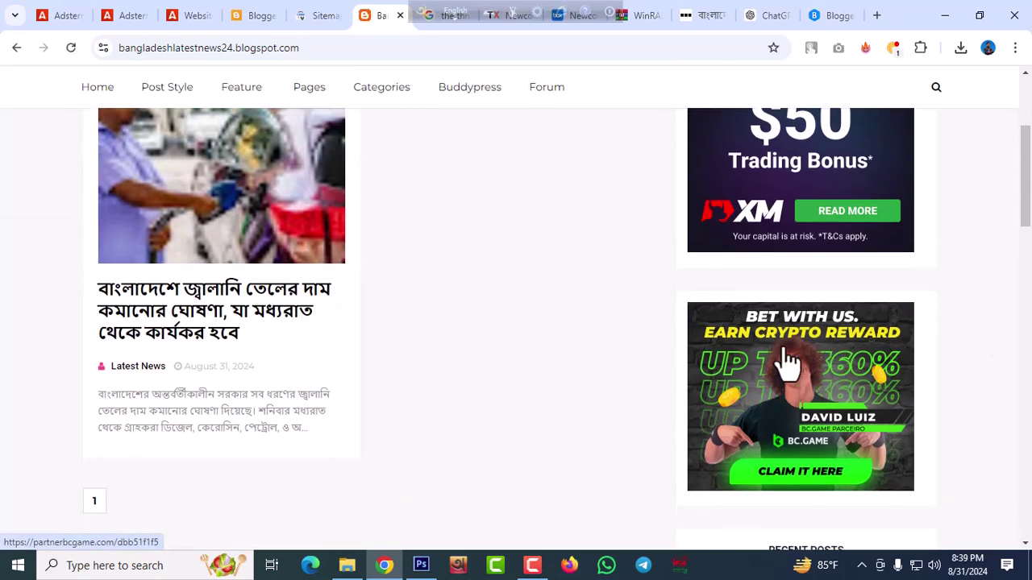
{"action": "scroll", "coordinate": [799, 354], "scroll_direction": "up", "scroll_amount": 3}
{"action": "scroll", "coordinate": [785, 403], "scroll_direction": "down", "scroll_amount": 5}
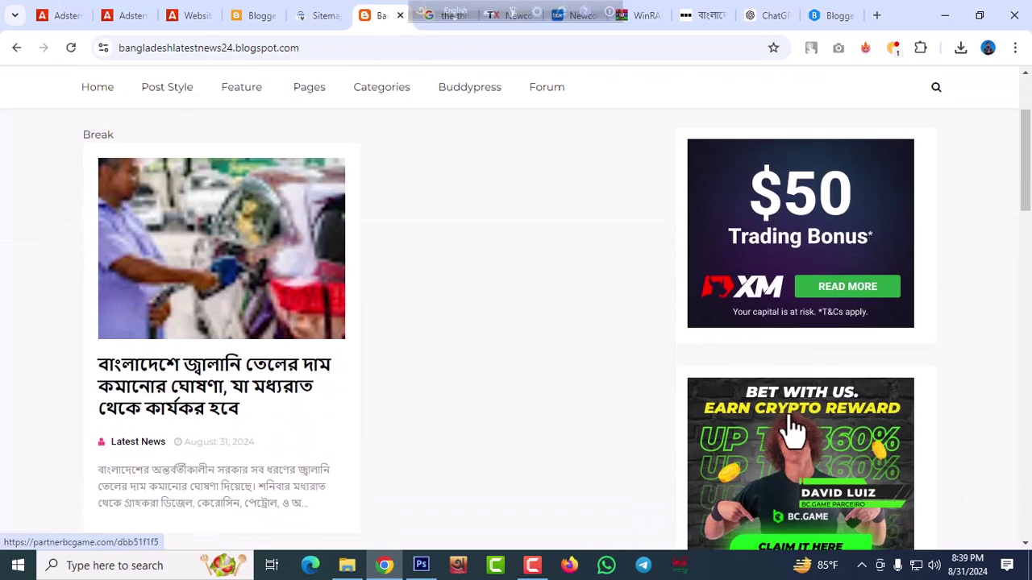
{"action": "scroll", "coordinate": [855, 354], "scroll_direction": "down", "scroll_amount": 5}
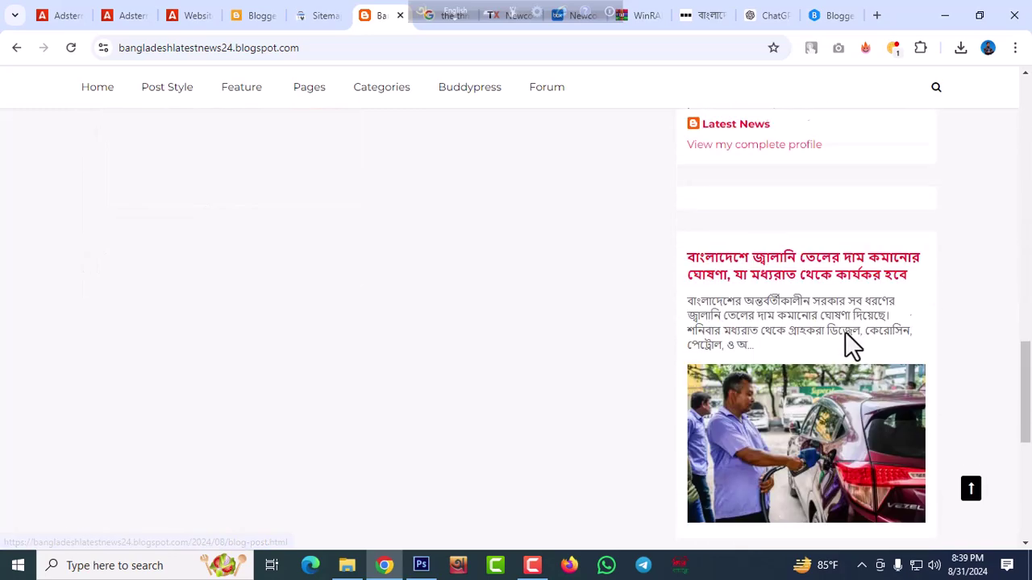
{"action": "scroll", "coordinate": [621, 372], "scroll_direction": "down", "scroll_amount": 5}
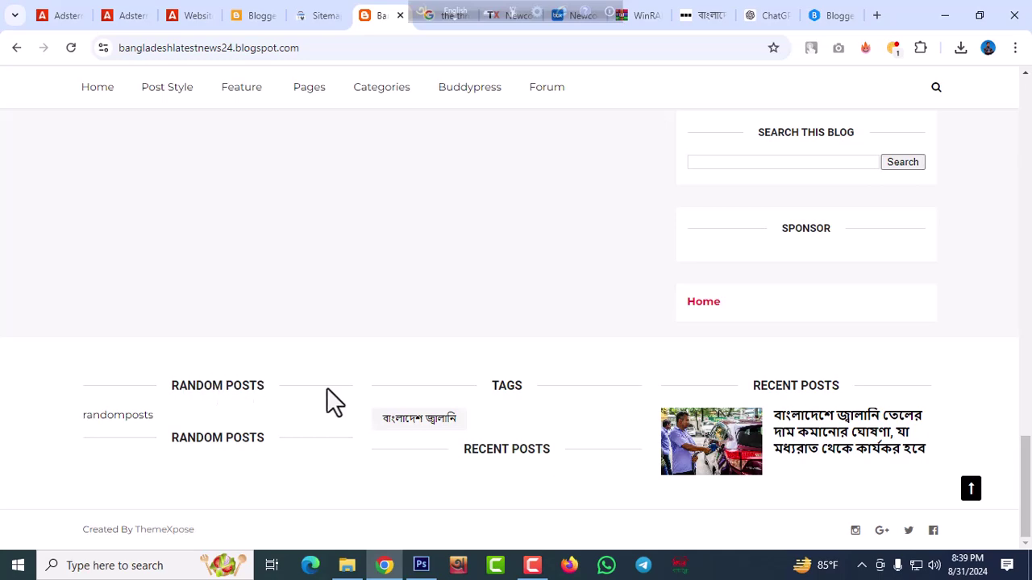
{"action": "scroll", "coordinate": [463, 360], "scroll_direction": "up", "scroll_amount": 10}
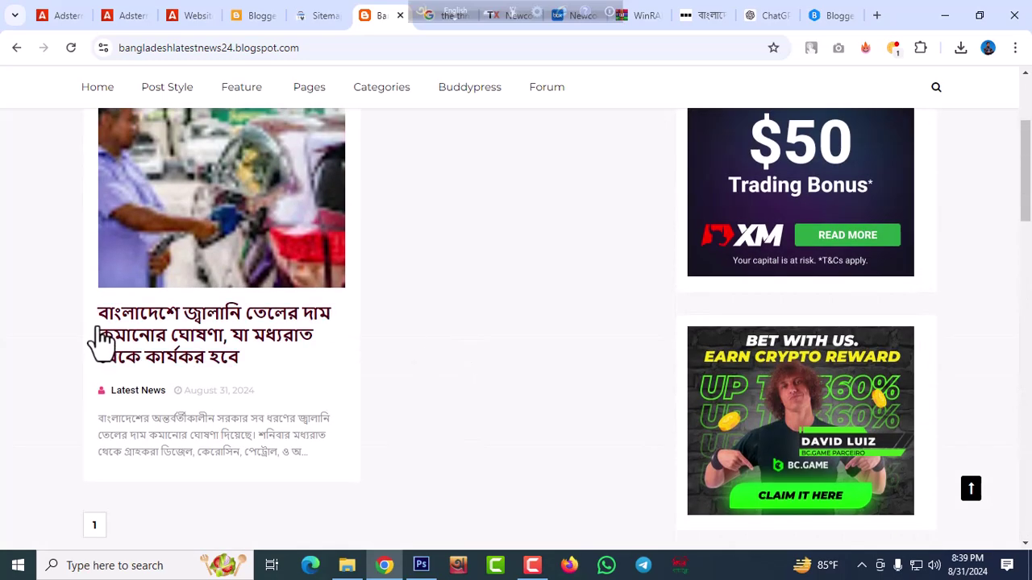
{"action": "scroll", "coordinate": [202, 371], "scroll_direction": "up", "scroll_amount": 3}
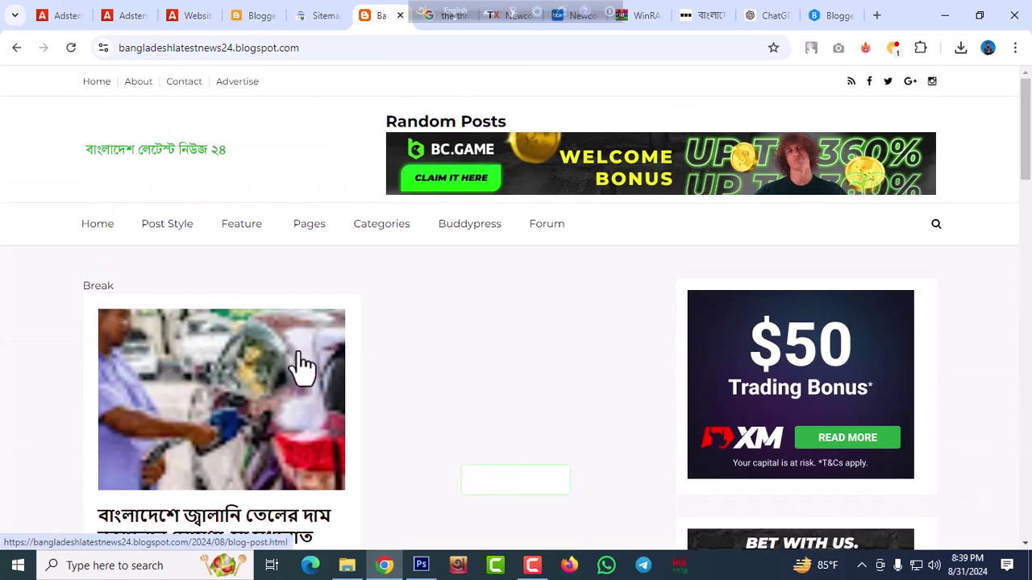
{"action": "scroll", "coordinate": [256, 209], "scroll_direction": "down", "scroll_amount": 1}
{"action": "mouse_move", "coordinate": [257, 214]}
{"action": "scroll", "coordinate": [256, 214], "scroll_direction": "down", "scroll_amount": 15}
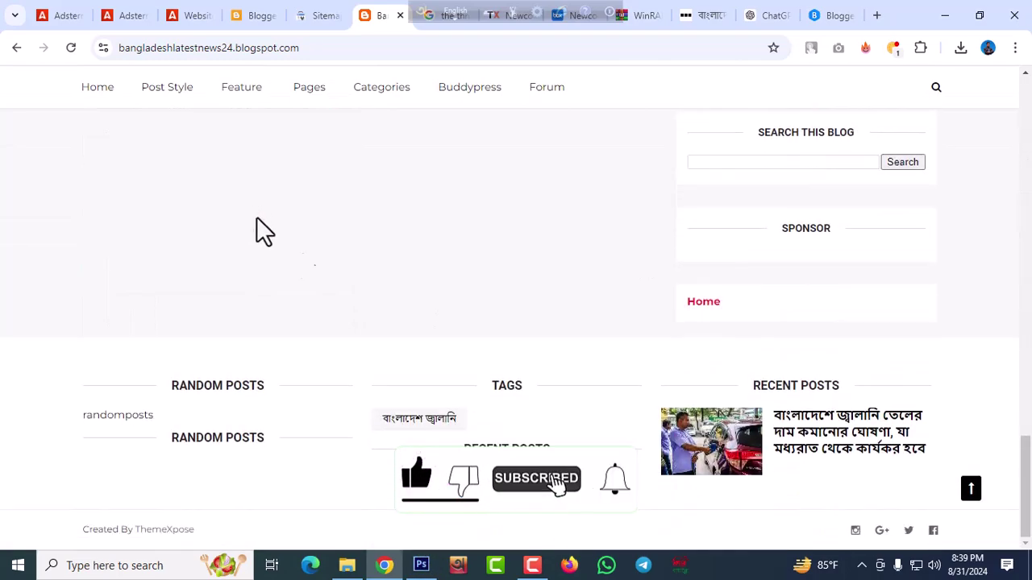
{"action": "scroll", "coordinate": [228, 246], "scroll_direction": "up", "scroll_amount": 2}
{"action": "scroll", "coordinate": [520, 311], "scroll_direction": "up", "scroll_amount": 10}
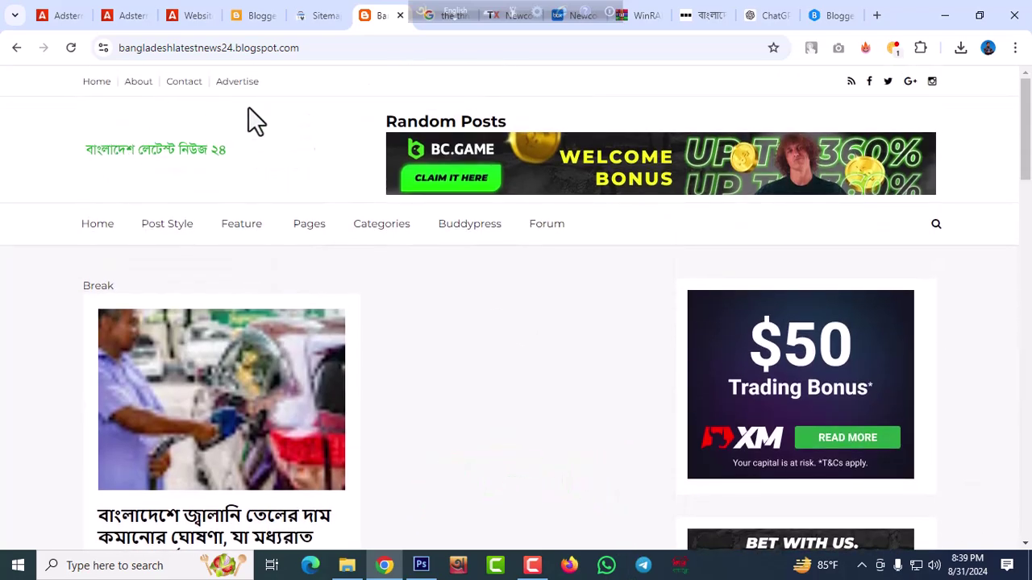
Browse the homepage widgets and open the Bangladesh fuel-price cut article, translated into English
{"action": "left_click", "coordinate": [607, 10]}
{"action": "left_click", "coordinate": [614, 50]}
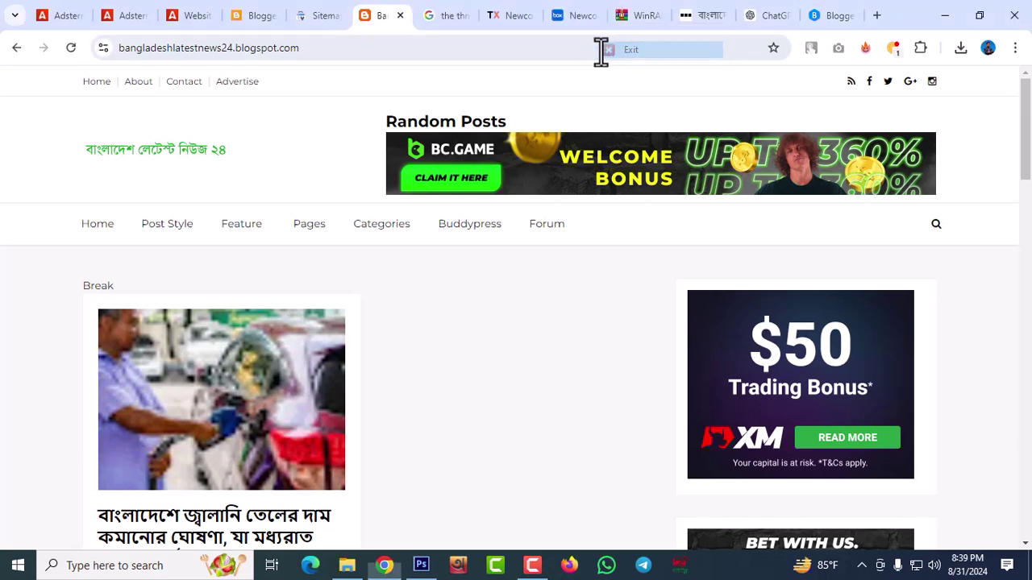
{"action": "left_click", "coordinate": [527, 569]}
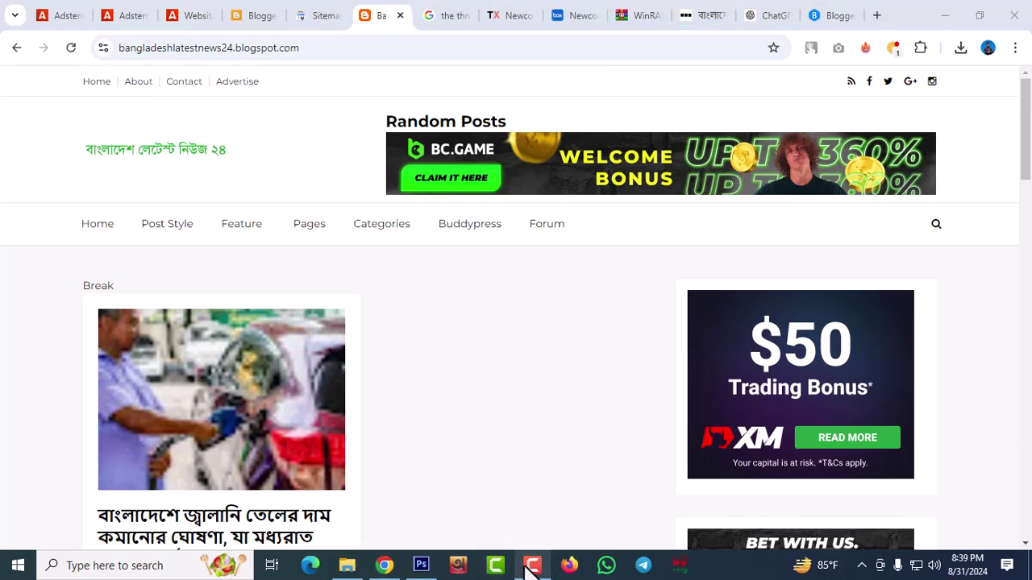
{"action": "scroll", "coordinate": [766, 182], "scroll_direction": "down", "scroll_amount": 15}
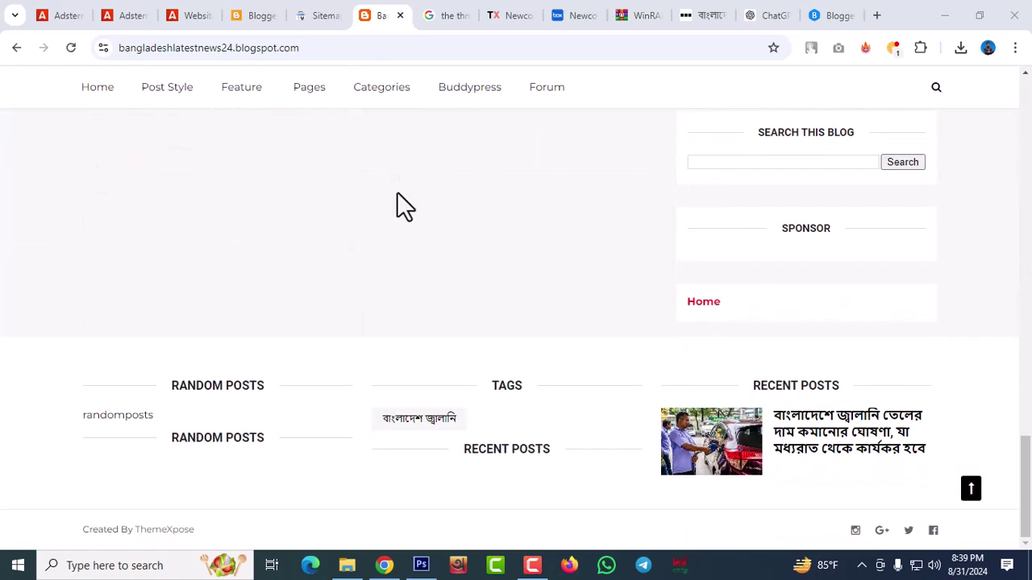
{"action": "scroll", "coordinate": [690, 298], "scroll_direction": "up", "scroll_amount": 15}
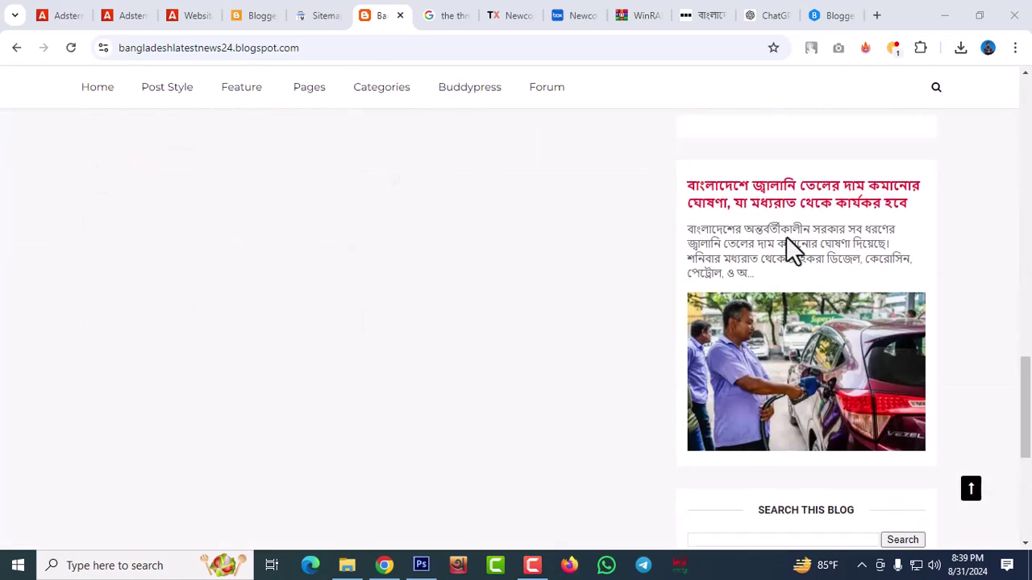
{"action": "scroll", "coordinate": [358, 302], "scroll_direction": "up", "scroll_amount": 1}
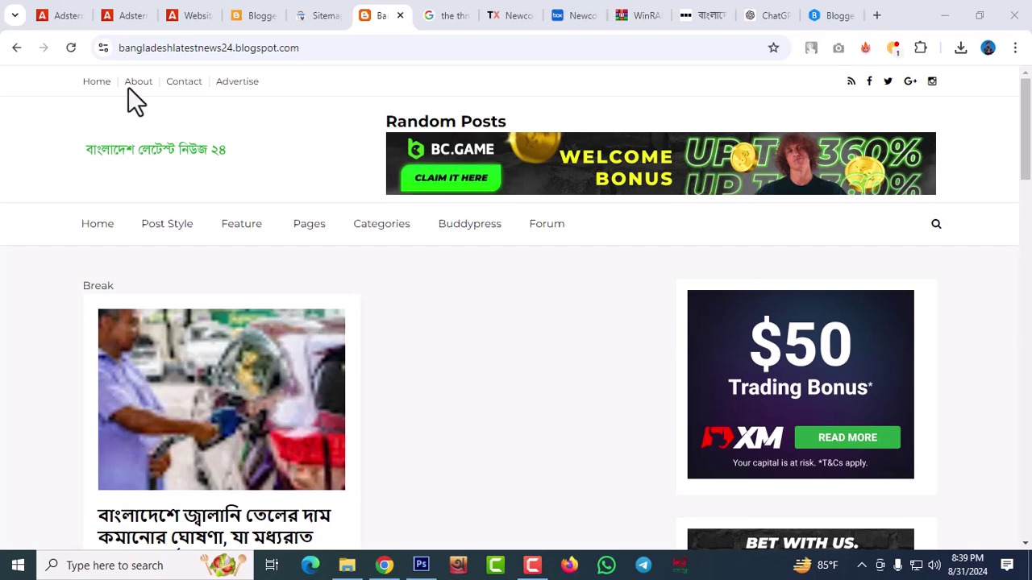
{"action": "scroll", "coordinate": [670, 295], "scroll_direction": "down", "scroll_amount": 10}
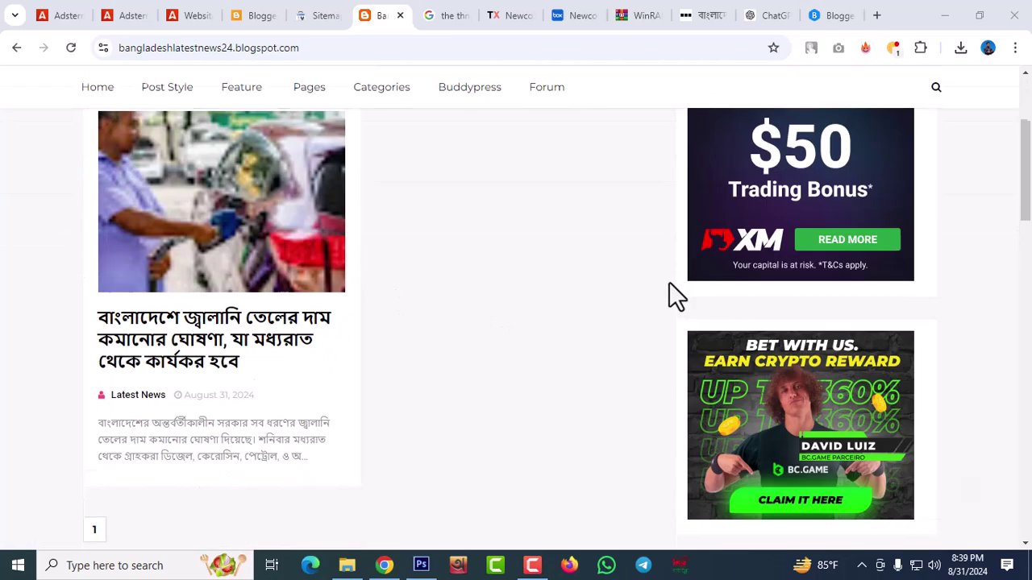
{"action": "scroll", "coordinate": [536, 307], "scroll_direction": "down", "scroll_amount": 5}
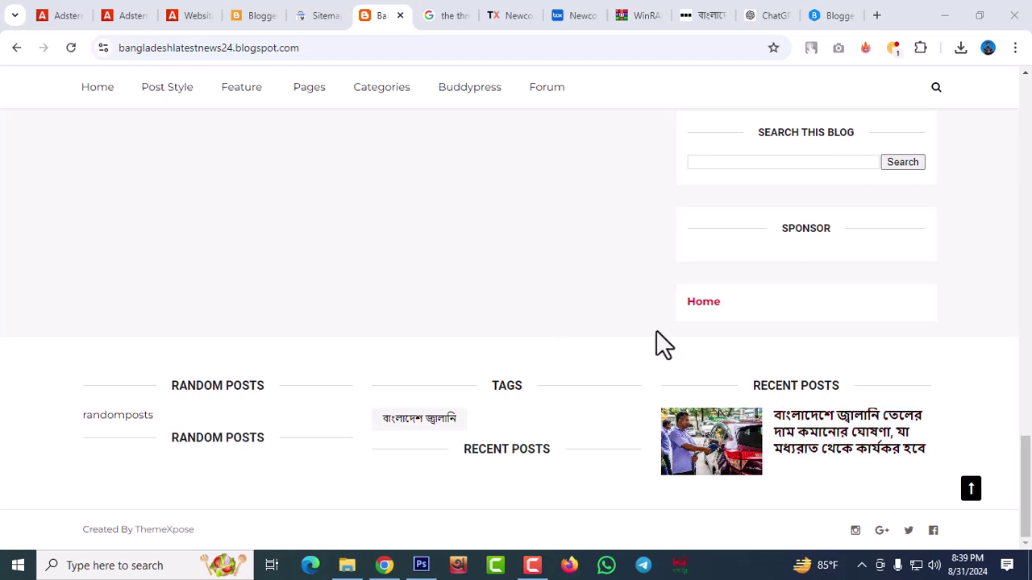
{"action": "scroll", "coordinate": [656, 346], "scroll_direction": "up", "scroll_amount": 8}
{"action": "scroll", "coordinate": [434, 328], "scroll_direction": "up", "scroll_amount": 10}
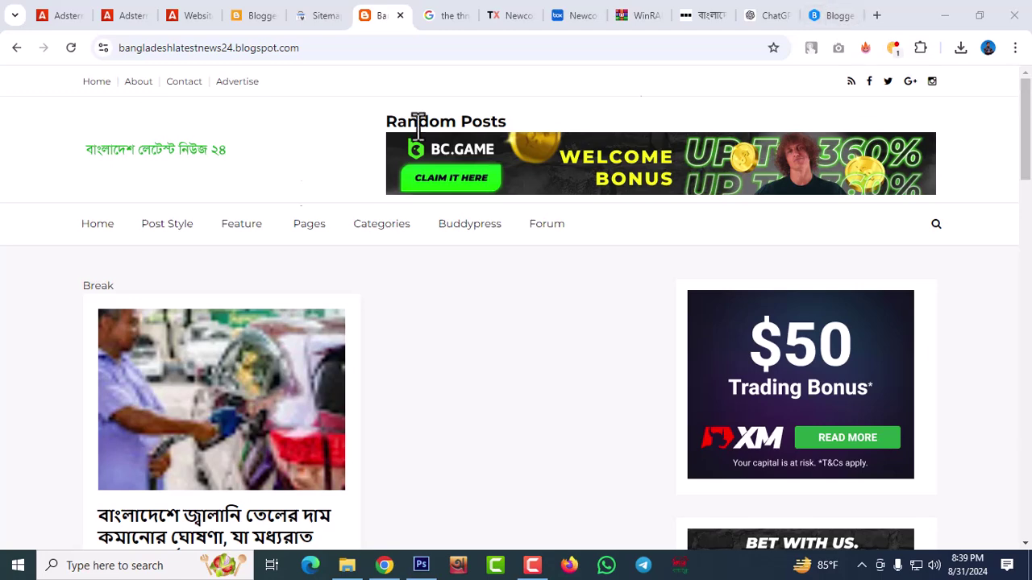
{"action": "scroll", "coordinate": [345, 355], "scroll_direction": "down", "scroll_amount": 3}
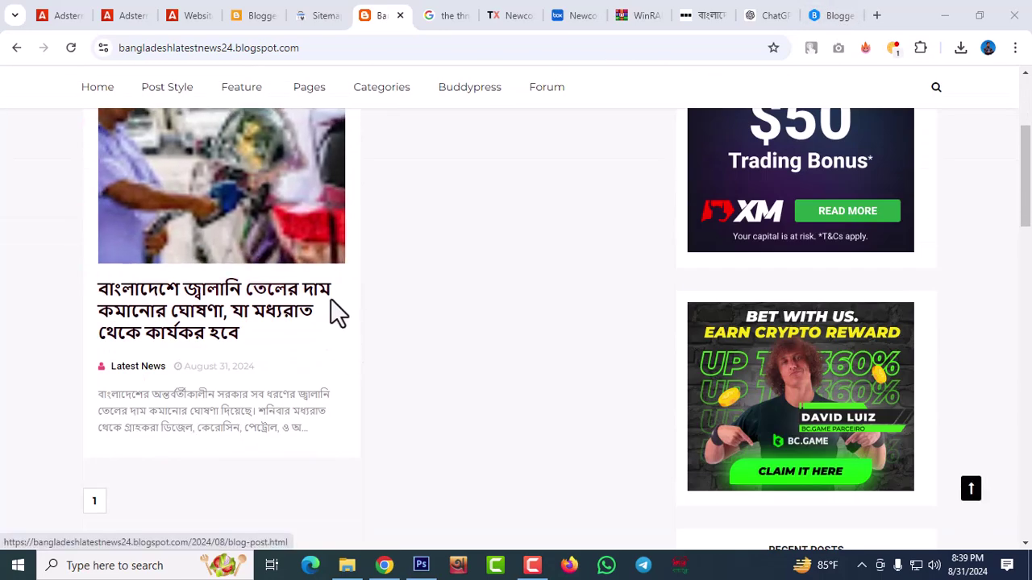
{"action": "scroll", "coordinate": [315, 325], "scroll_direction": "down", "scroll_amount": 2}
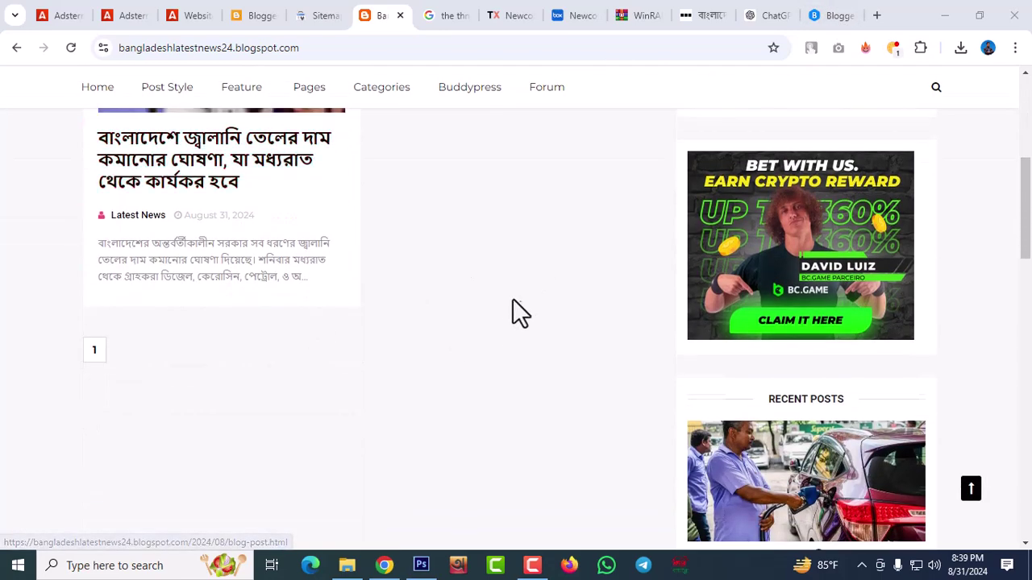
{"action": "scroll", "coordinate": [394, 302], "scroll_direction": "down", "scroll_amount": 10}
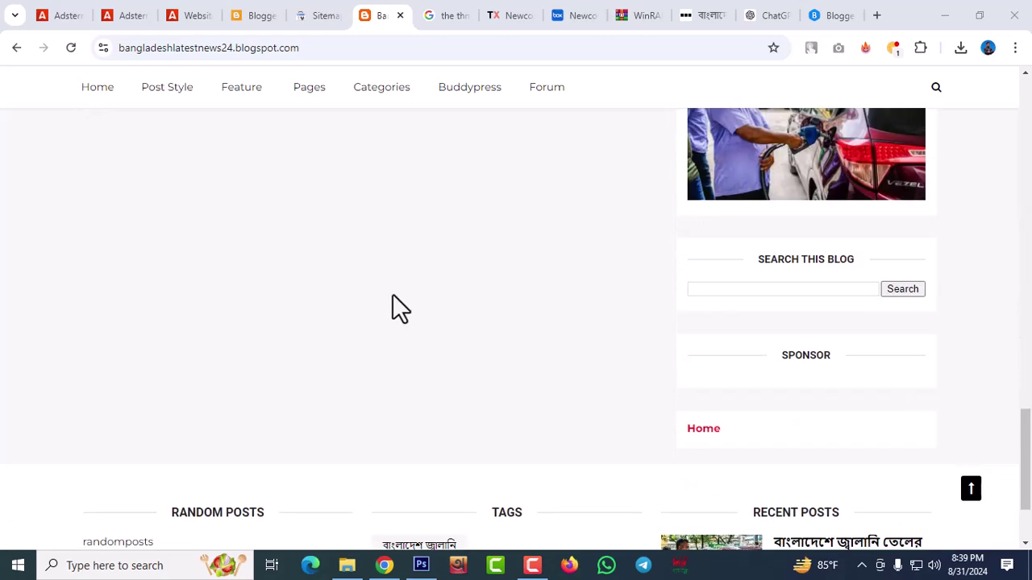
{"action": "scroll", "coordinate": [395, 299], "scroll_direction": "down", "scroll_amount": 2}
{"action": "scroll", "coordinate": [548, 310], "scroll_direction": "up", "scroll_amount": 6}
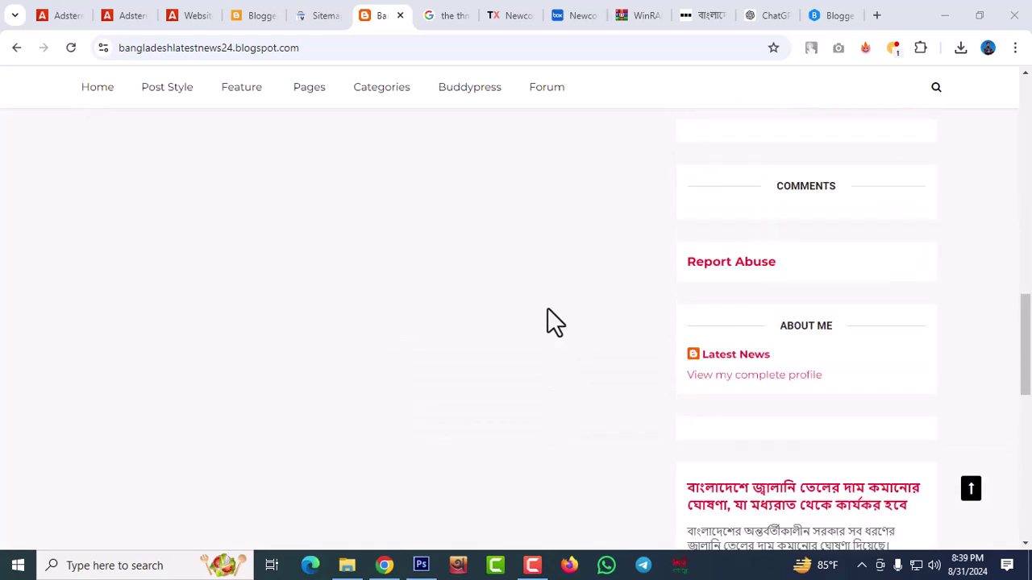
{"action": "scroll", "coordinate": [547, 309], "scroll_direction": "up", "scroll_amount": 10}
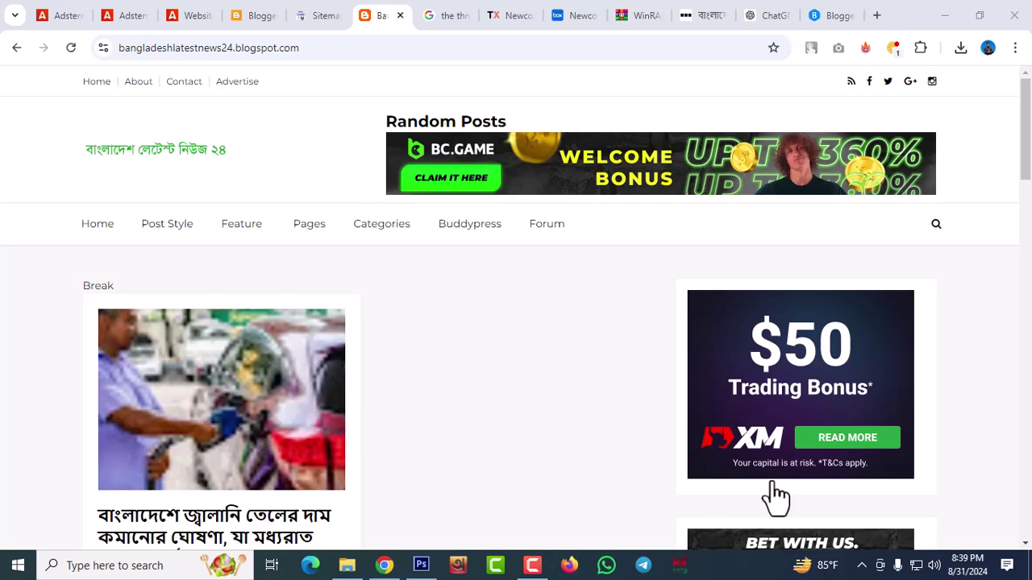
{"action": "scroll", "coordinate": [399, 231], "scroll_direction": "down", "scroll_amount": 3}
{"action": "scroll", "coordinate": [360, 420], "scroll_direction": "up", "scroll_amount": 2}
{"action": "scroll", "coordinate": [361, 419], "scroll_direction": "up", "scroll_amount": 1}
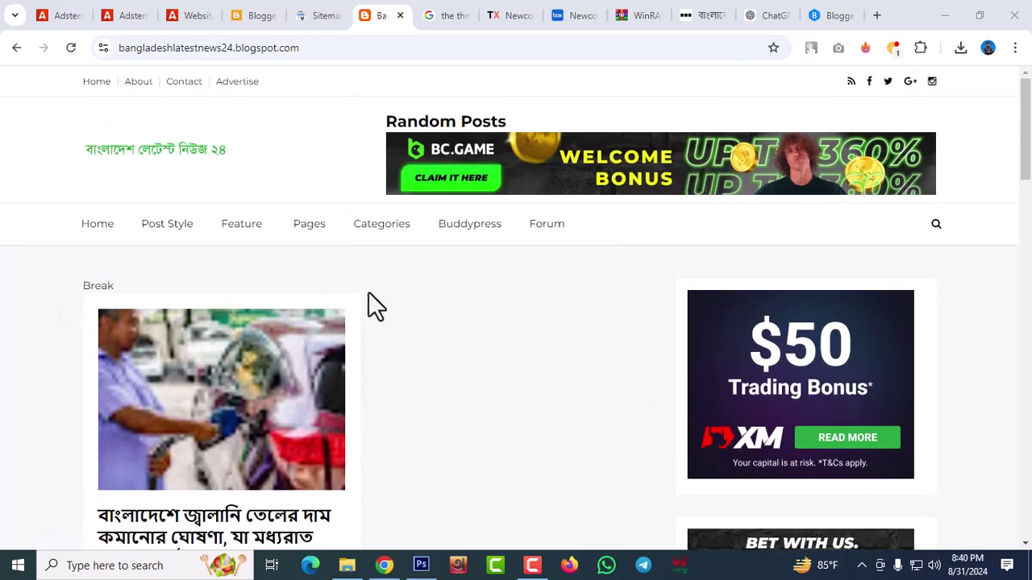
{"action": "scroll", "coordinate": [534, 298], "scroll_direction": "down", "scroll_amount": 2}
{"action": "scroll", "coordinate": [530, 291], "scroll_direction": "down", "scroll_amount": 18}
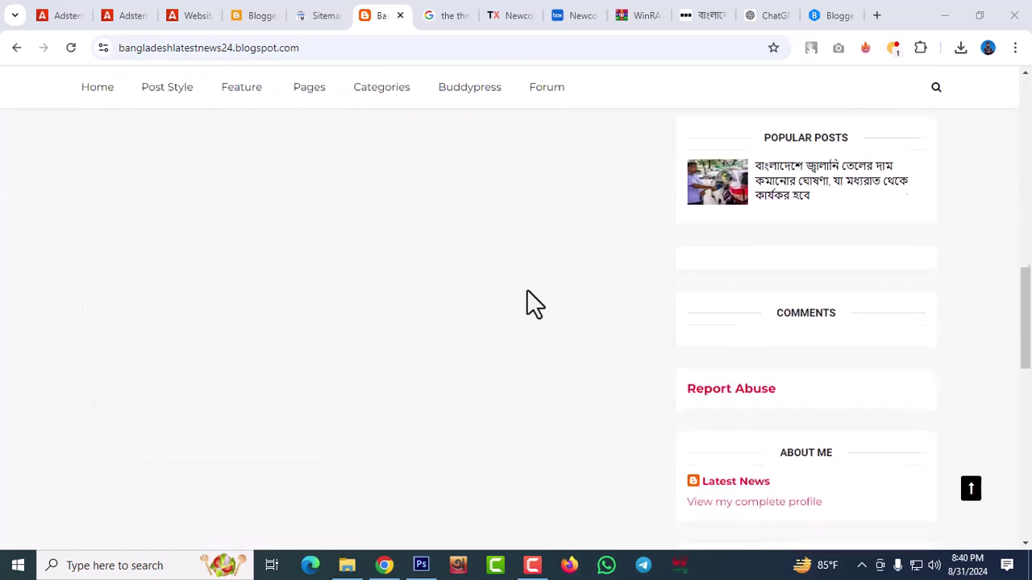
{"action": "scroll", "coordinate": [527, 288], "scroll_direction": "down", "scroll_amount": 2}
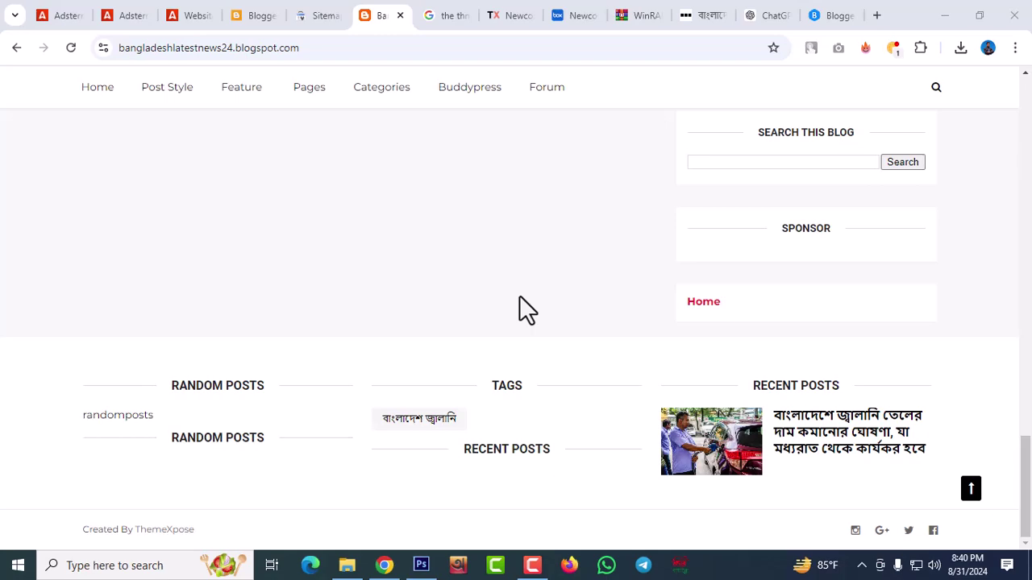
{"action": "scroll", "coordinate": [638, 313], "scroll_direction": "up", "scroll_amount": 10}
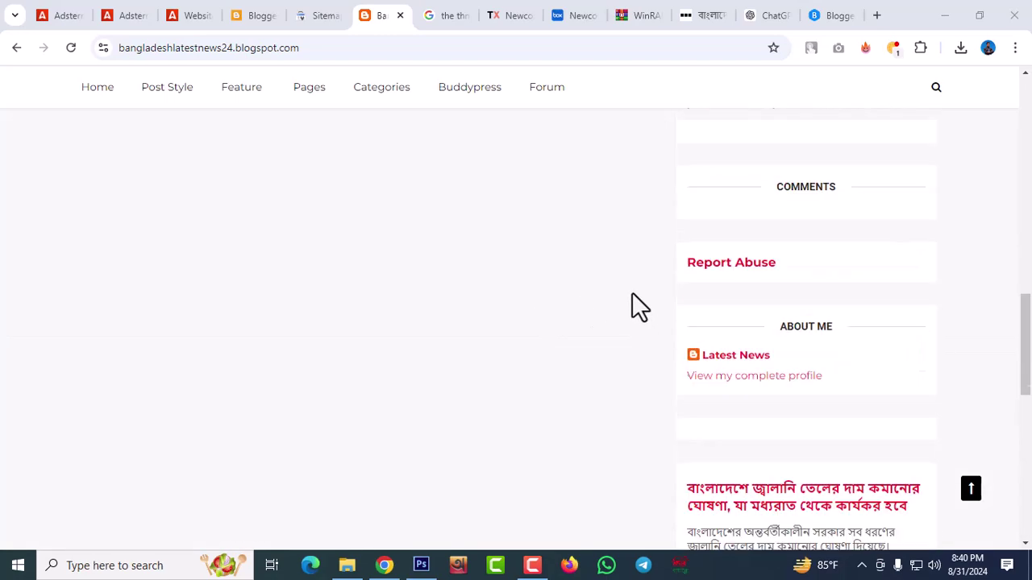
{"action": "scroll", "coordinate": [448, 343], "scroll_direction": "up", "scroll_amount": 12}
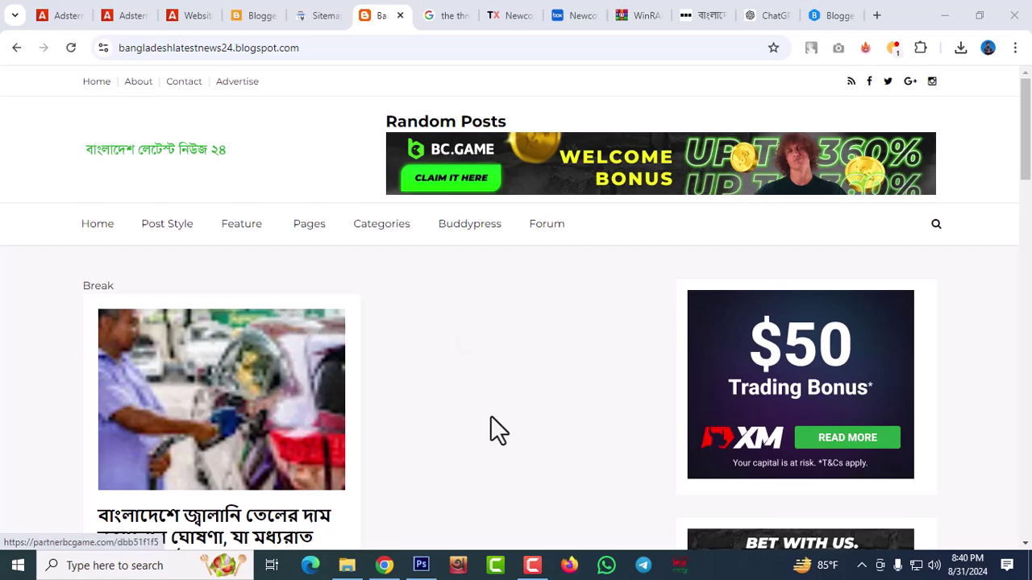
{"action": "scroll", "coordinate": [360, 379], "scroll_direction": "down", "scroll_amount": 15}
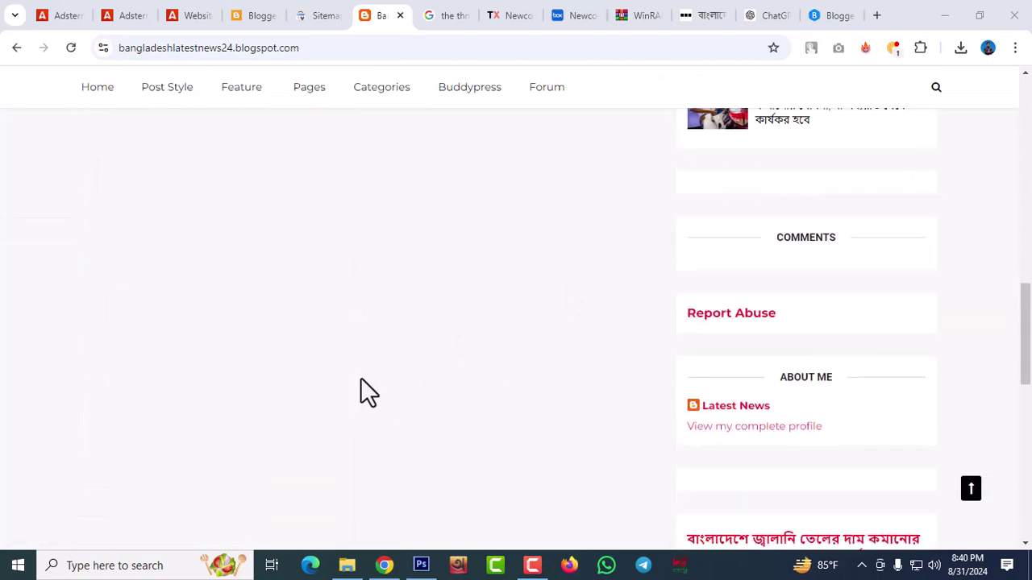
{"action": "scroll", "coordinate": [362, 383], "scroll_direction": "down", "scroll_amount": 9}
{"action": "scroll", "coordinate": [363, 386], "scroll_direction": "up", "scroll_amount": 5}
{"action": "scroll", "coordinate": [361, 383], "scroll_direction": "up", "scroll_amount": 10}
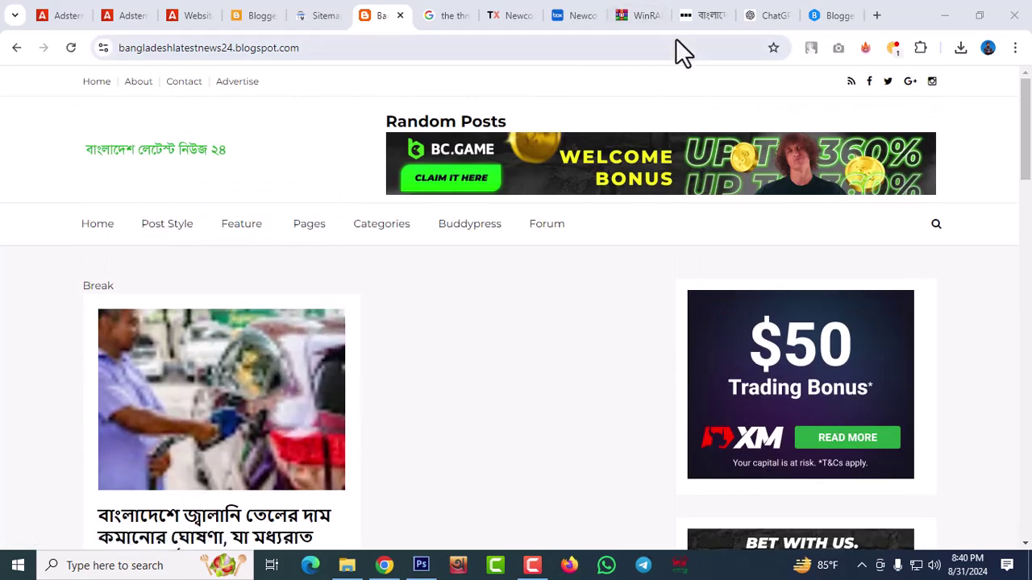
{"action": "scroll", "coordinate": [193, 500], "scroll_direction": "down", "scroll_amount": 2}
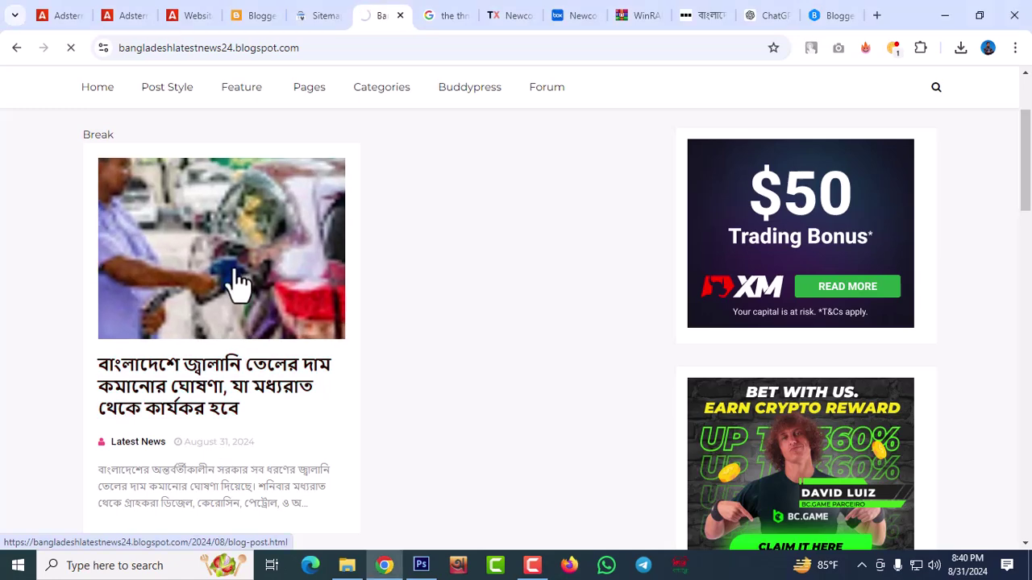
{"action": "scroll", "coordinate": [234, 290], "scroll_direction": "down", "scroll_amount": 8}
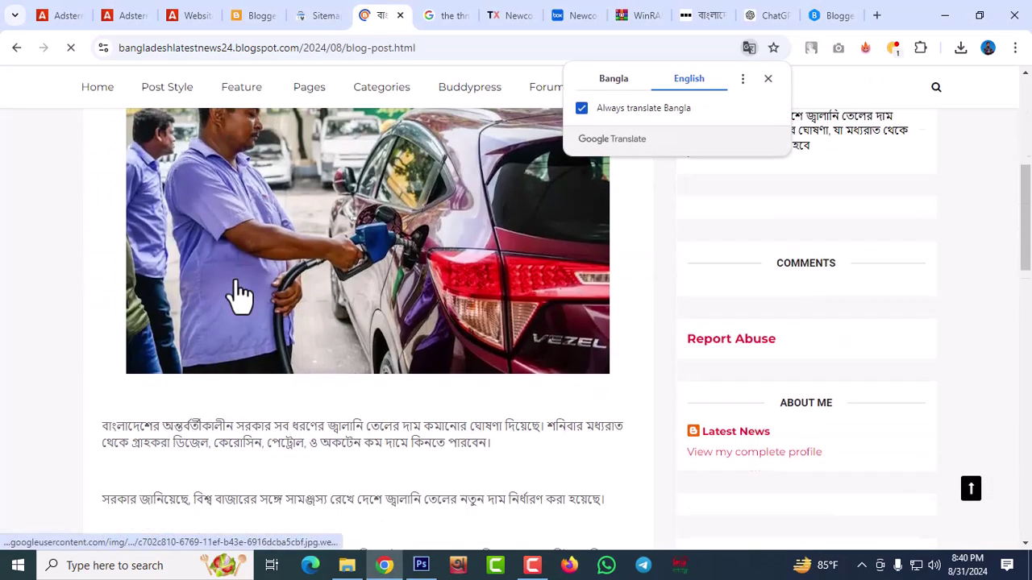
{"action": "scroll", "coordinate": [237, 280], "scroll_direction": "down", "scroll_amount": 9}
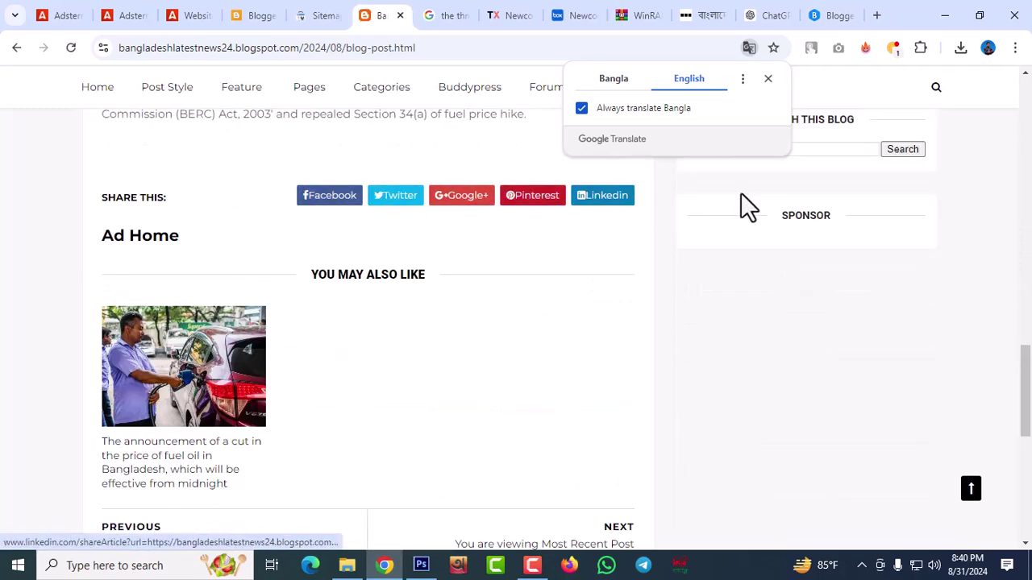
Share the fuel-price article to Facebook and find the new post with its link preview
{"action": "left_click", "coordinate": [327, 199]}
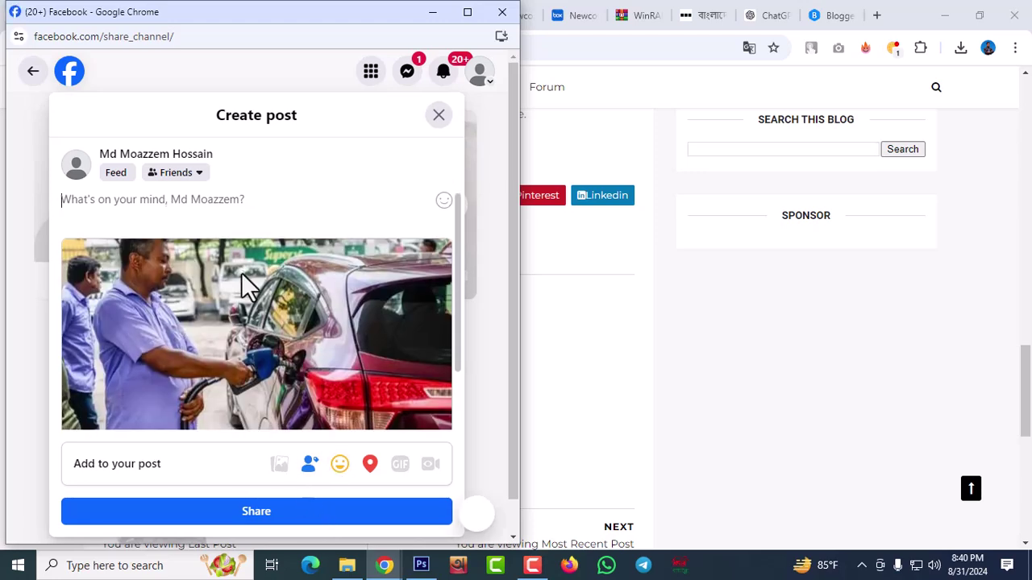
{"action": "left_click", "coordinate": [244, 516]}
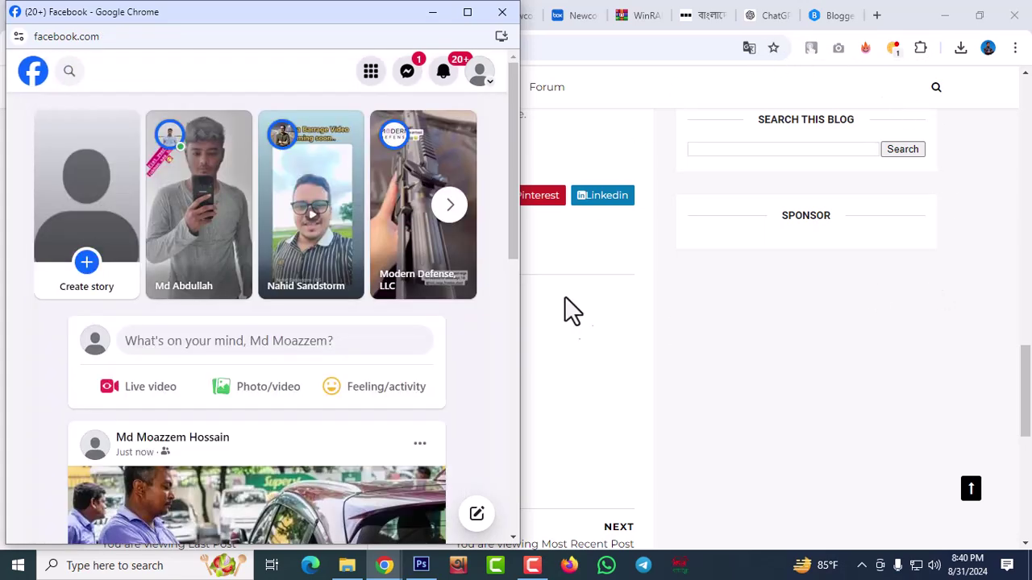
{"action": "left_click", "coordinate": [467, 12]}
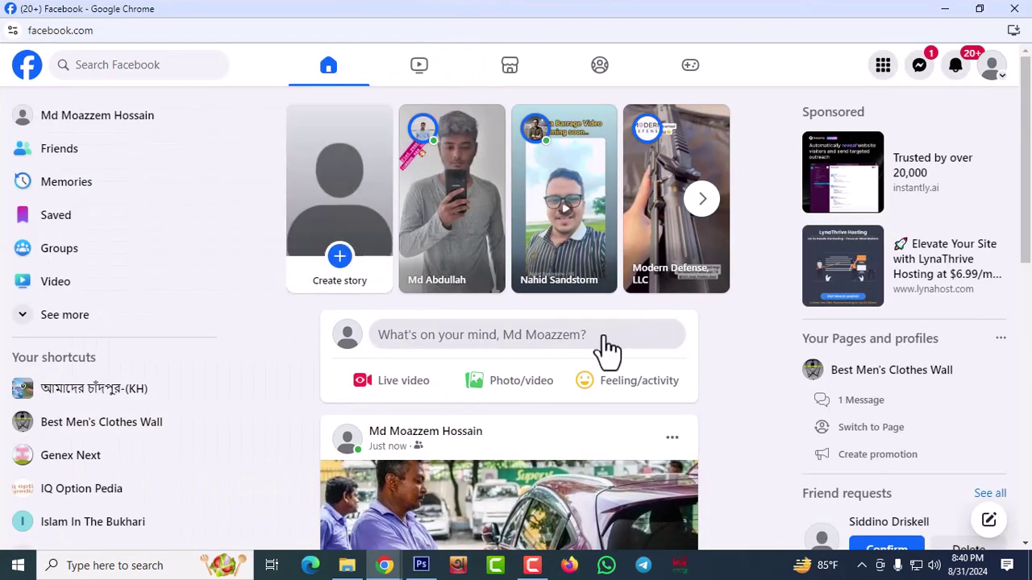
{"action": "scroll", "coordinate": [603, 343], "scroll_direction": "down", "scroll_amount": 3}
{"action": "scroll", "coordinate": [604, 343], "scroll_direction": "down", "scroll_amount": 2}
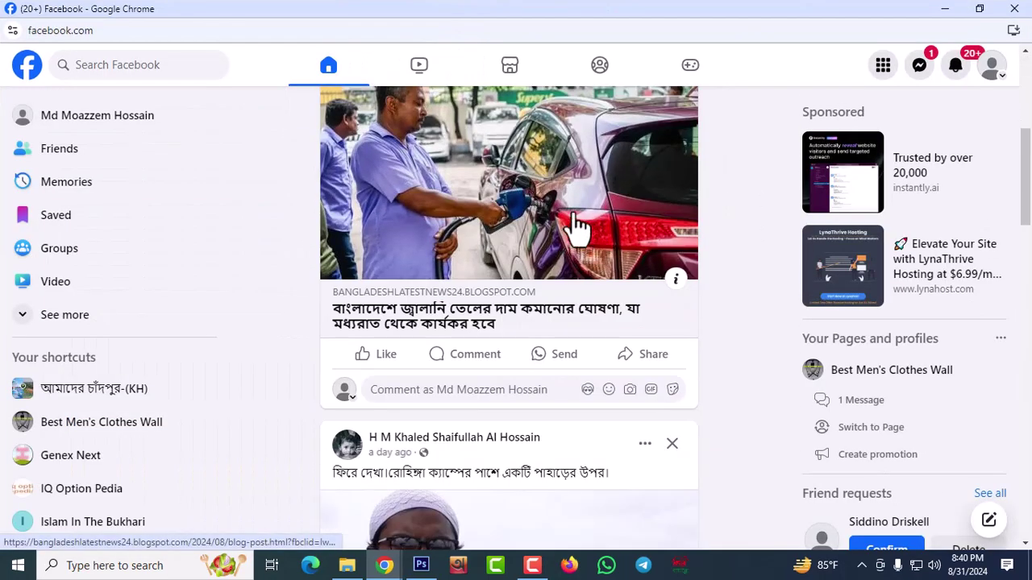
Open the fuel-price article on the live blog from the shared Facebook post
{"action": "left_click", "coordinate": [553, 214]}
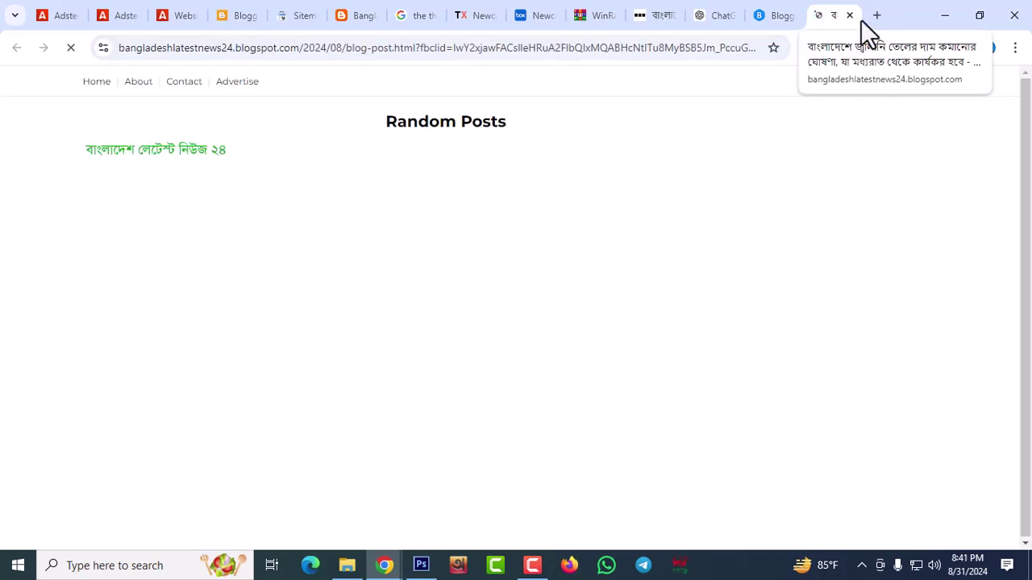
{"action": "scroll", "coordinate": [698, 330], "scroll_direction": "down", "scroll_amount": 4}
{"action": "scroll", "coordinate": [520, 363], "scroll_direction": "down", "scroll_amount": 10}
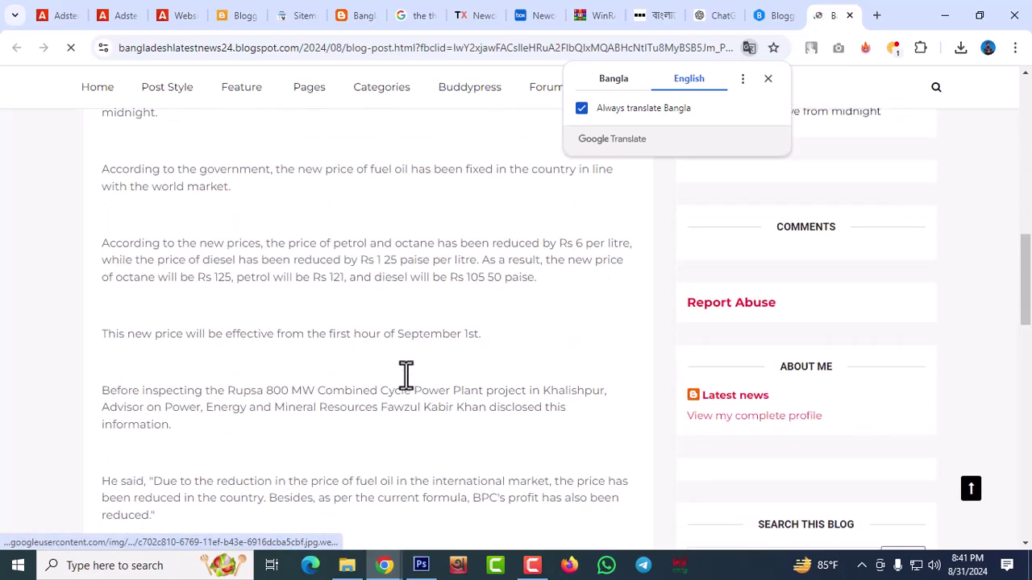
{"action": "scroll", "coordinate": [410, 387], "scroll_direction": "up", "scroll_amount": 5}
{"action": "scroll", "coordinate": [403, 379], "scroll_direction": "up", "scroll_amount": 5}
{"action": "scroll", "coordinate": [399, 364], "scroll_direction": "down", "scroll_amount": 8}
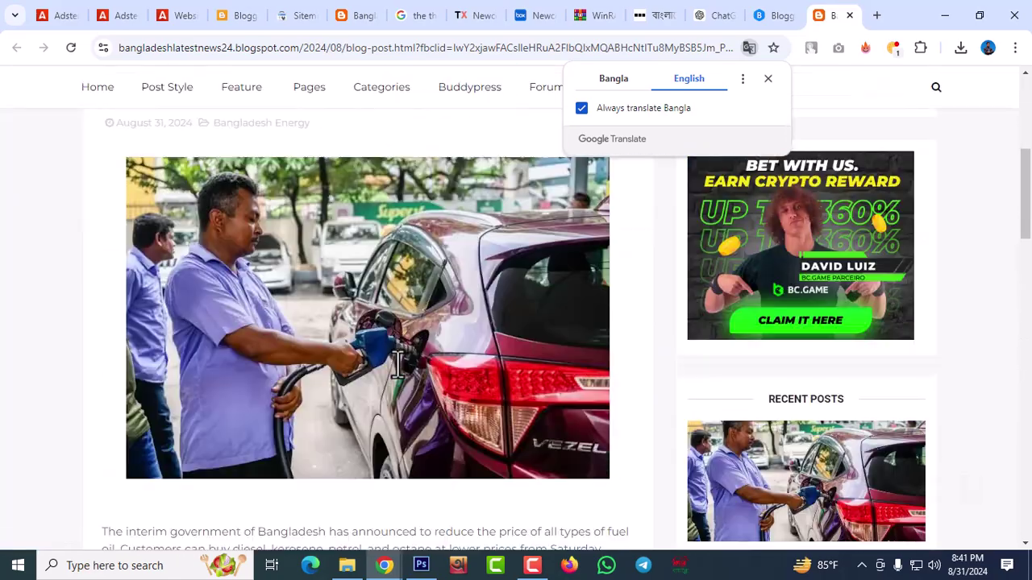
{"action": "scroll", "coordinate": [399, 369], "scroll_direction": "down", "scroll_amount": 4}
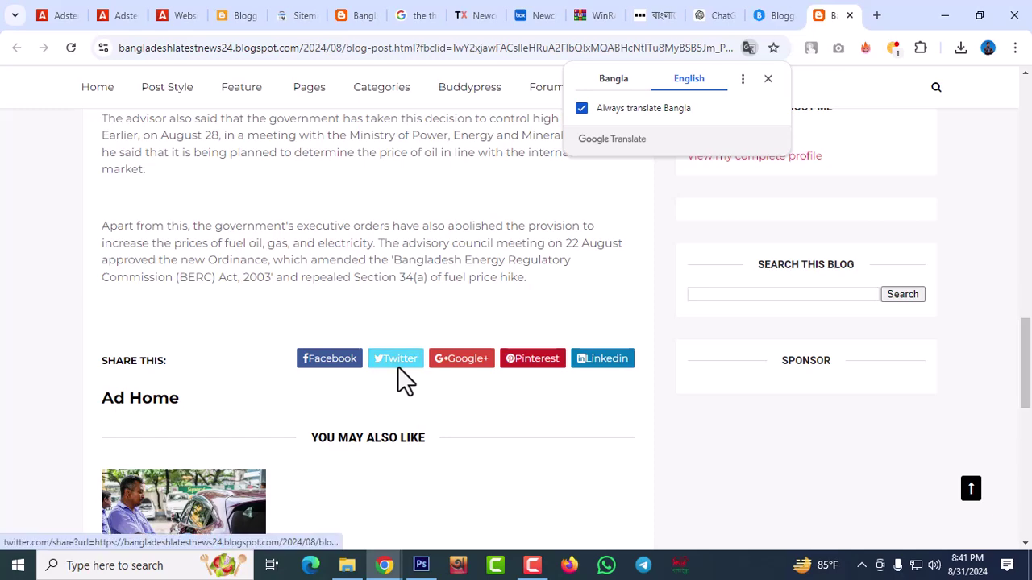
{"action": "scroll", "coordinate": [396, 373], "scroll_direction": "up", "scroll_amount": 2}
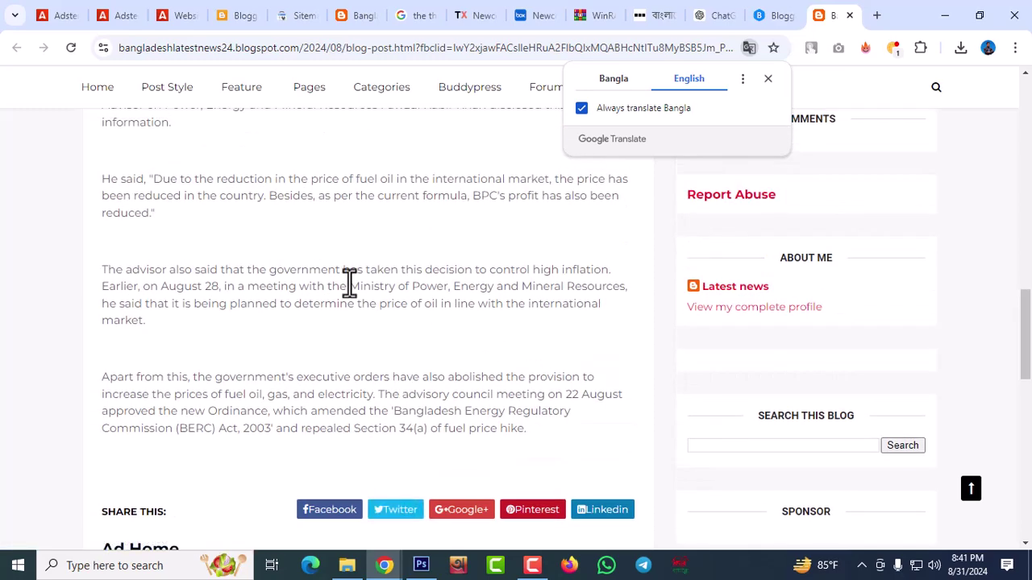
Toggle the article between original Bangla and English, ending on the English translation
{"action": "left_click", "coordinate": [620, 80]}
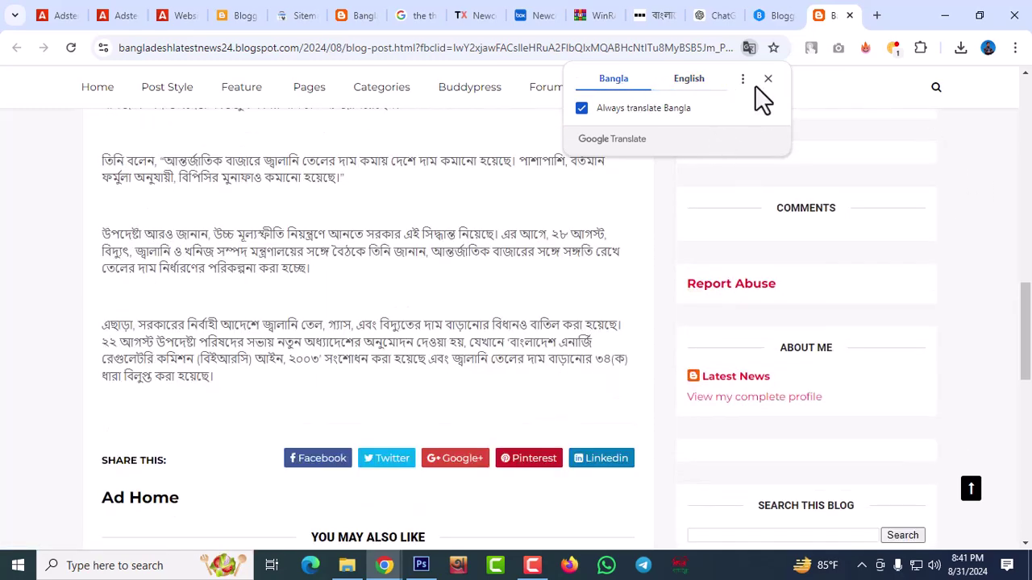
{"action": "scroll", "coordinate": [339, 417], "scroll_direction": "up", "scroll_amount": 3}
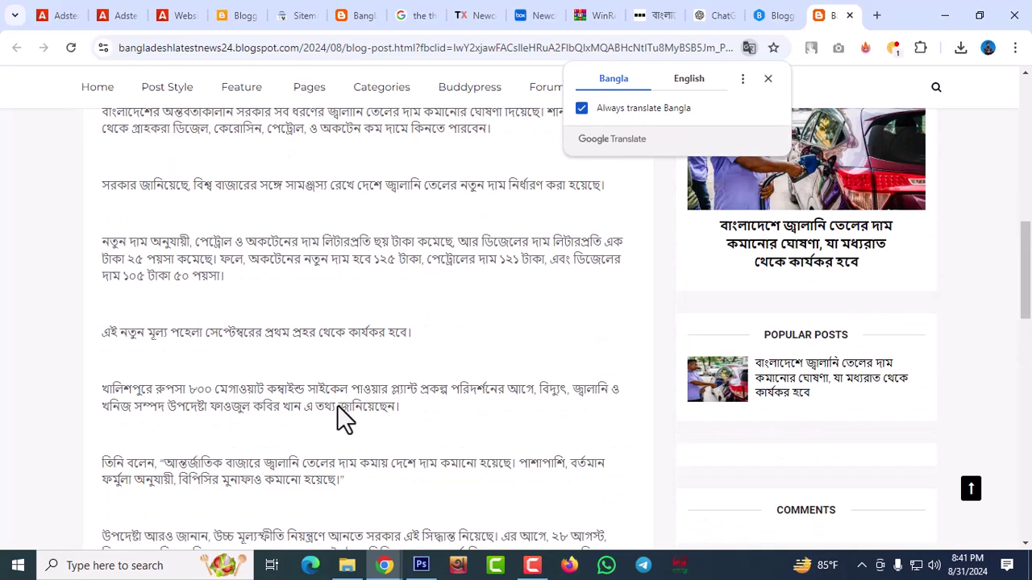
{"action": "scroll", "coordinate": [483, 250], "scroll_direction": "up", "scroll_amount": 2}
{"action": "scroll", "coordinate": [490, 264], "scroll_direction": "up", "scroll_amount": 5}
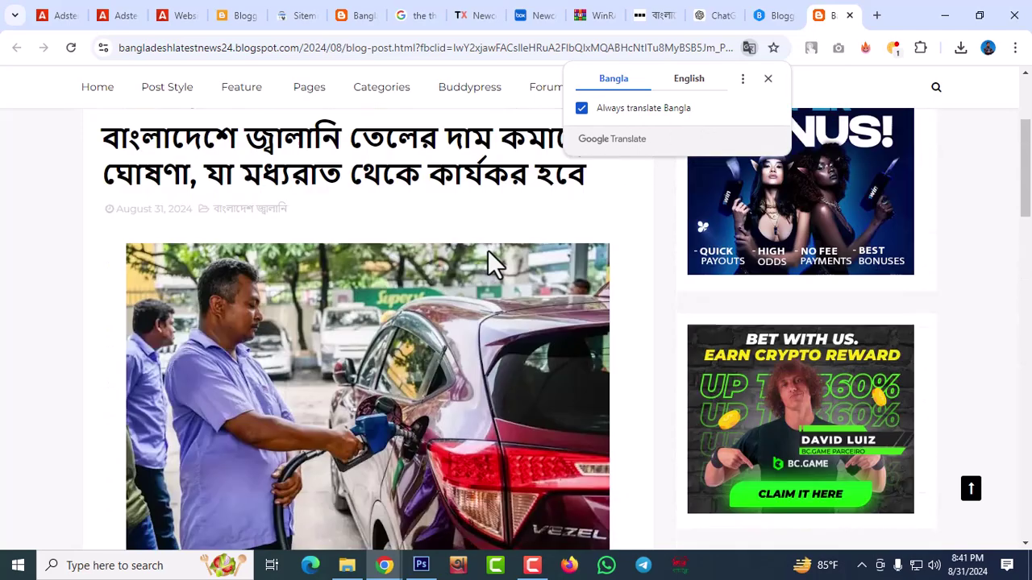
{"action": "left_click", "coordinate": [692, 81]}
{"action": "left_click", "coordinate": [618, 81]}
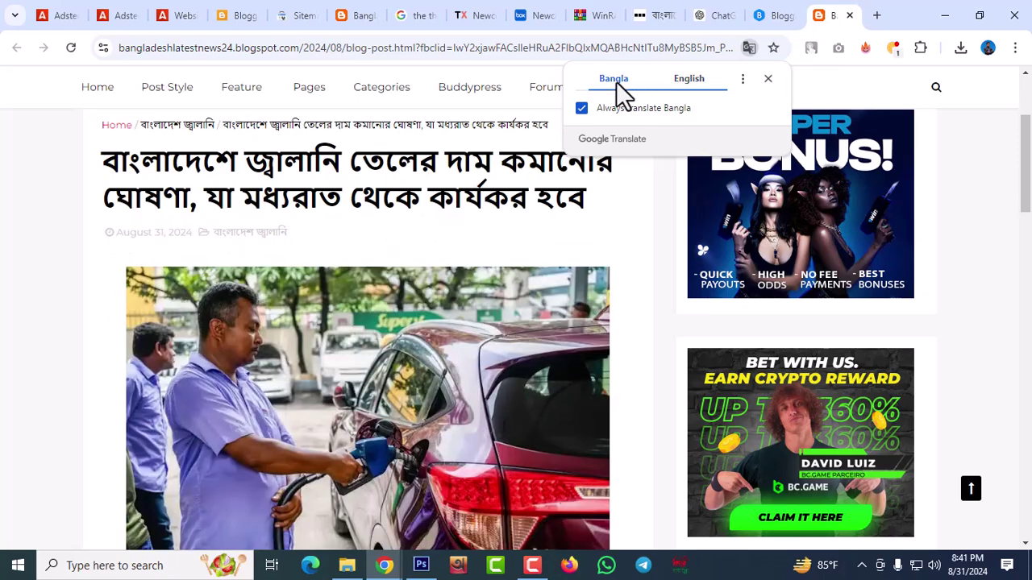
{"action": "scroll", "coordinate": [491, 518], "scroll_direction": "up", "scroll_amount": 3}
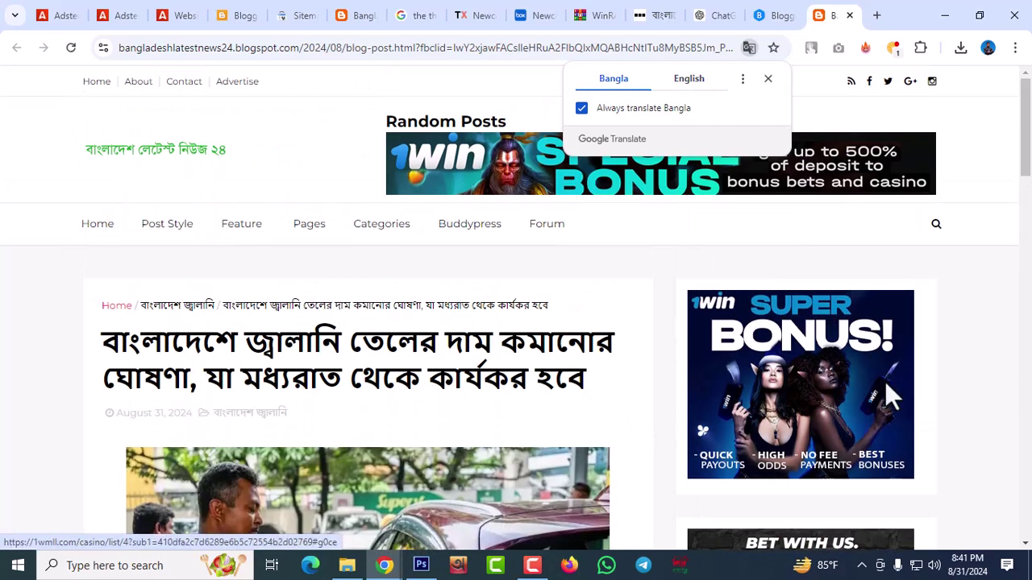
{"action": "left_click", "coordinate": [680, 81]}
Read through the English-translated article and close the translate popup
{"action": "scroll", "coordinate": [459, 431], "scroll_direction": "down", "scroll_amount": 15}
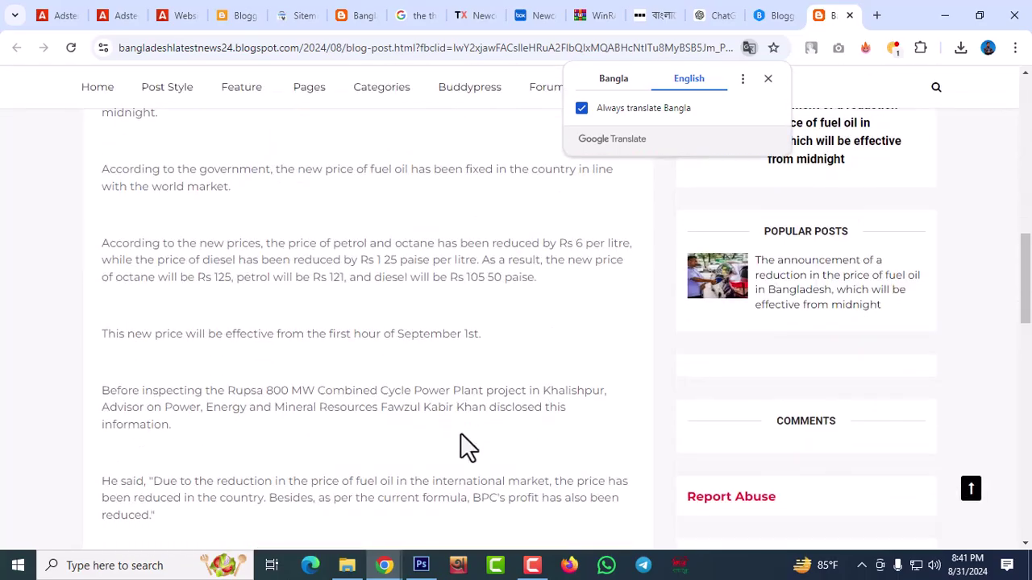
{"action": "scroll", "coordinate": [460, 433], "scroll_direction": "up", "scroll_amount": 15}
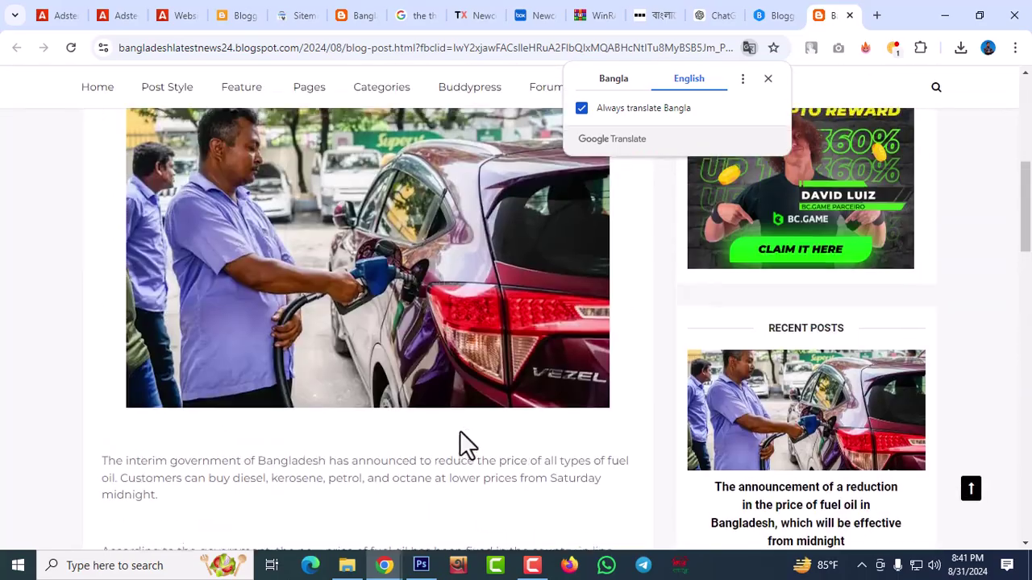
{"action": "scroll", "coordinate": [459, 432], "scroll_direction": "down", "scroll_amount": 4}
{"action": "scroll", "coordinate": [465, 448], "scroll_direction": "down", "scroll_amount": 10}
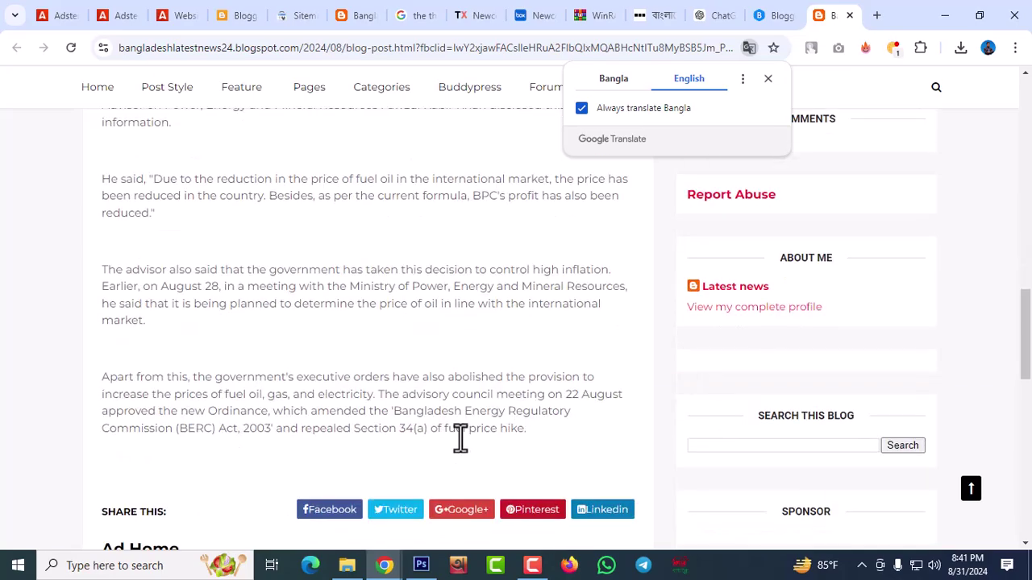
{"action": "scroll", "coordinate": [460, 439], "scroll_direction": "up", "scroll_amount": 15}
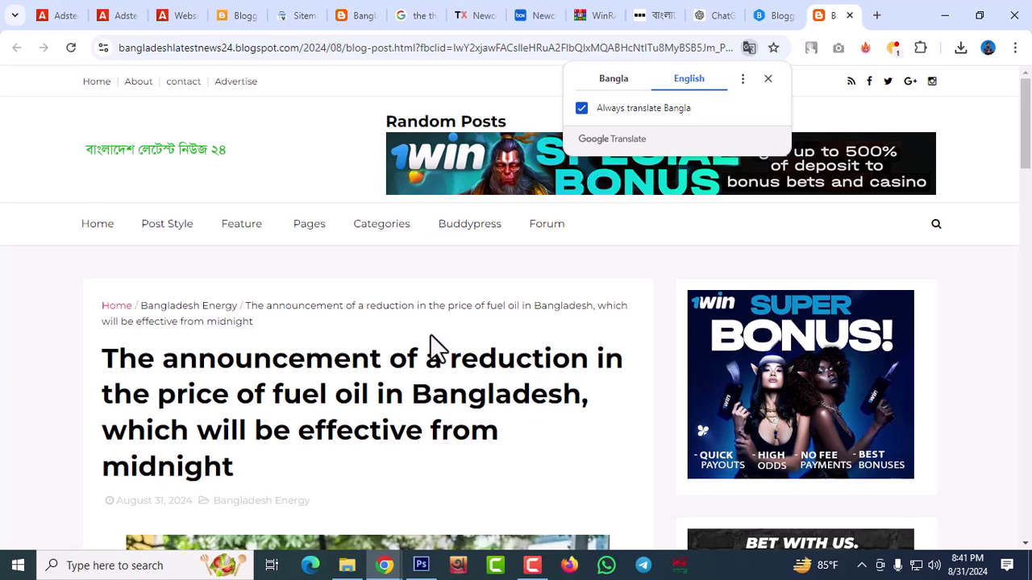
{"action": "left_click", "coordinate": [768, 79]}
{"action": "scroll", "coordinate": [451, 357], "scroll_direction": "down", "scroll_amount": 3}
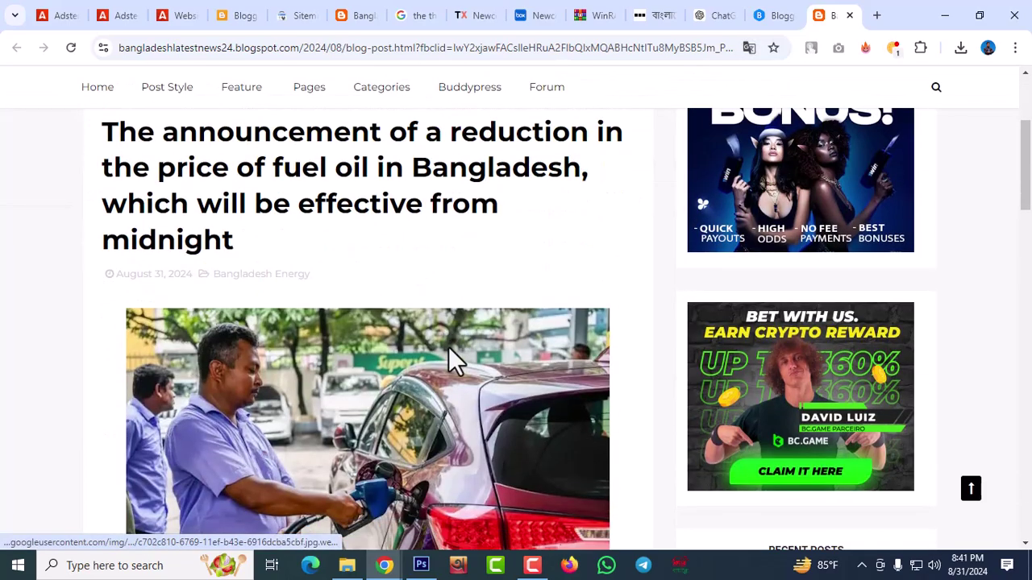
{"action": "scroll", "coordinate": [452, 357], "scroll_direction": "down", "scroll_amount": 3}
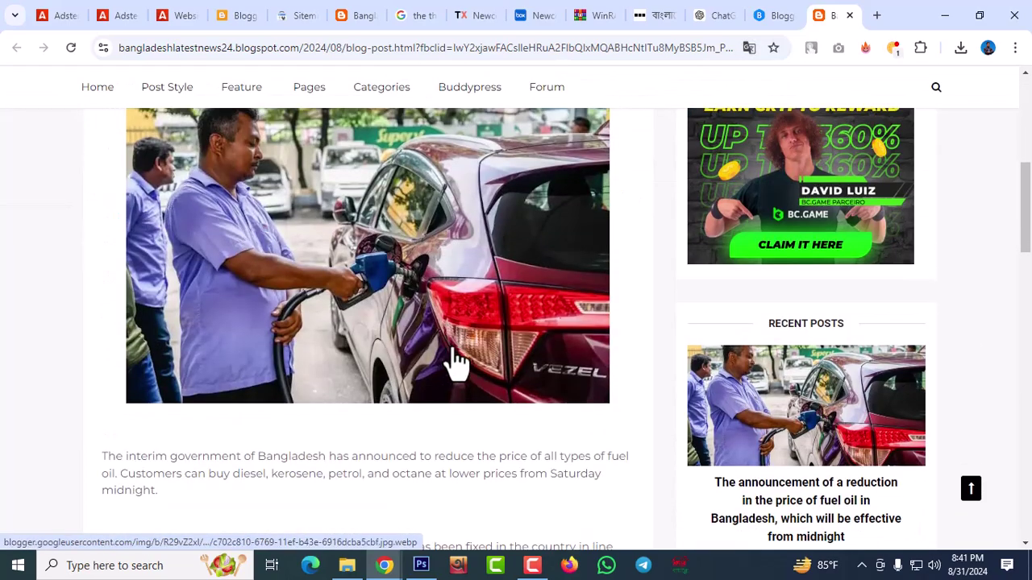
{"action": "scroll", "coordinate": [494, 349], "scroll_direction": "down", "scroll_amount": 10}
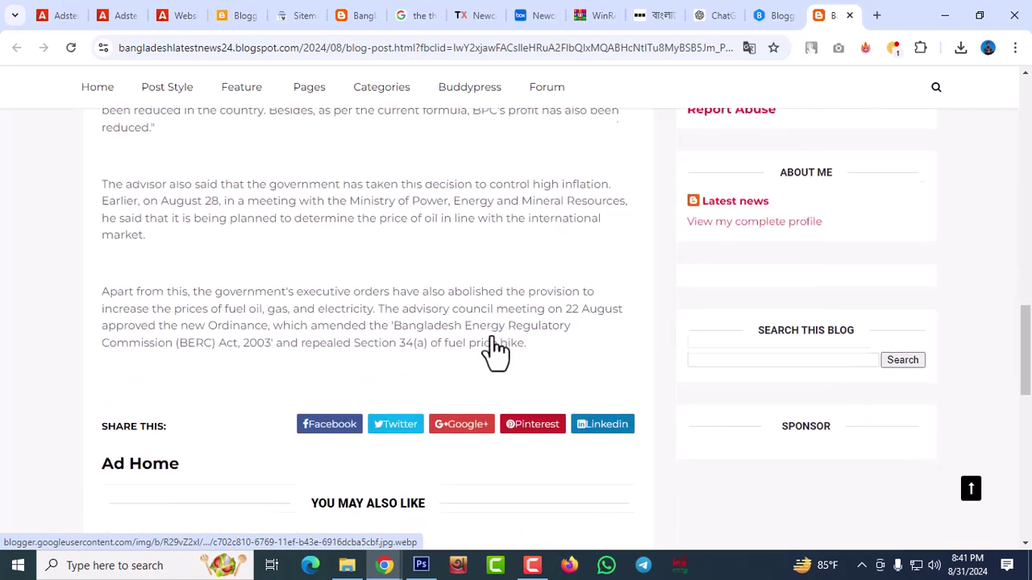
{"action": "scroll", "coordinate": [429, 349], "scroll_direction": "up", "scroll_amount": 10}
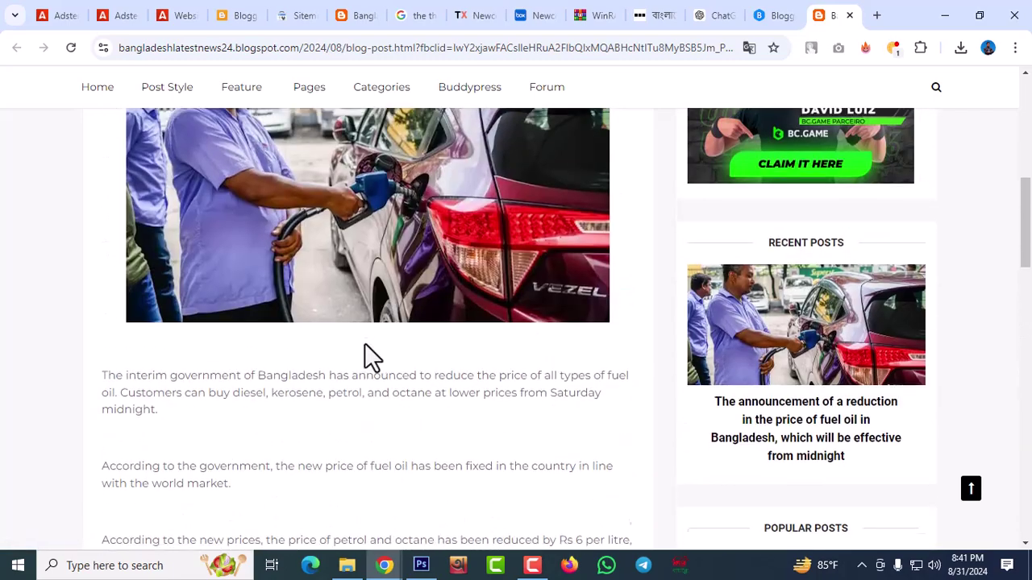
{"action": "scroll", "coordinate": [365, 347], "scroll_direction": "up", "scroll_amount": 6}
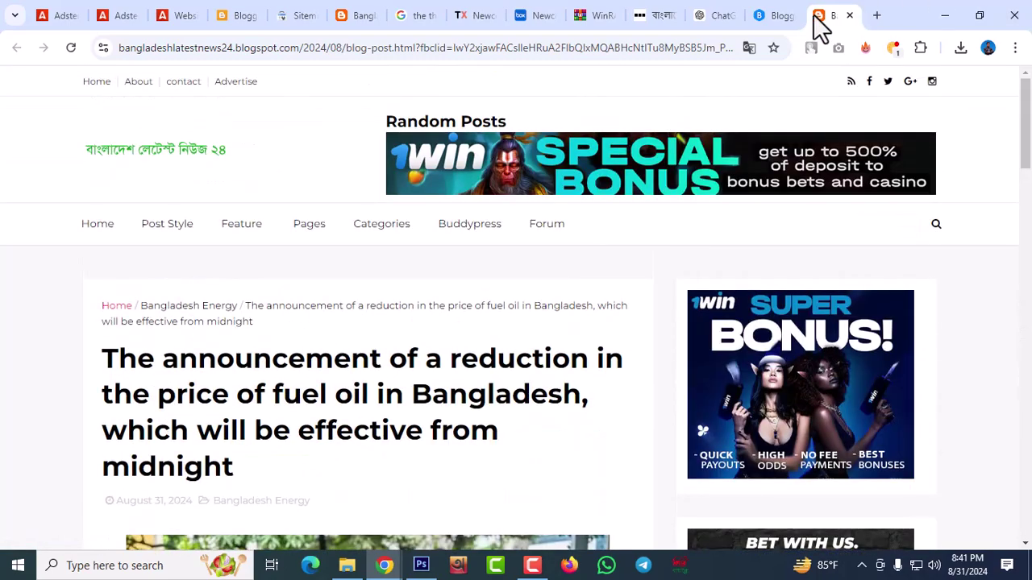
Review the generated robots.txt text in the blogearns tab, then return to the Blogger dashboard
{"action": "left_click", "coordinate": [772, 16]}
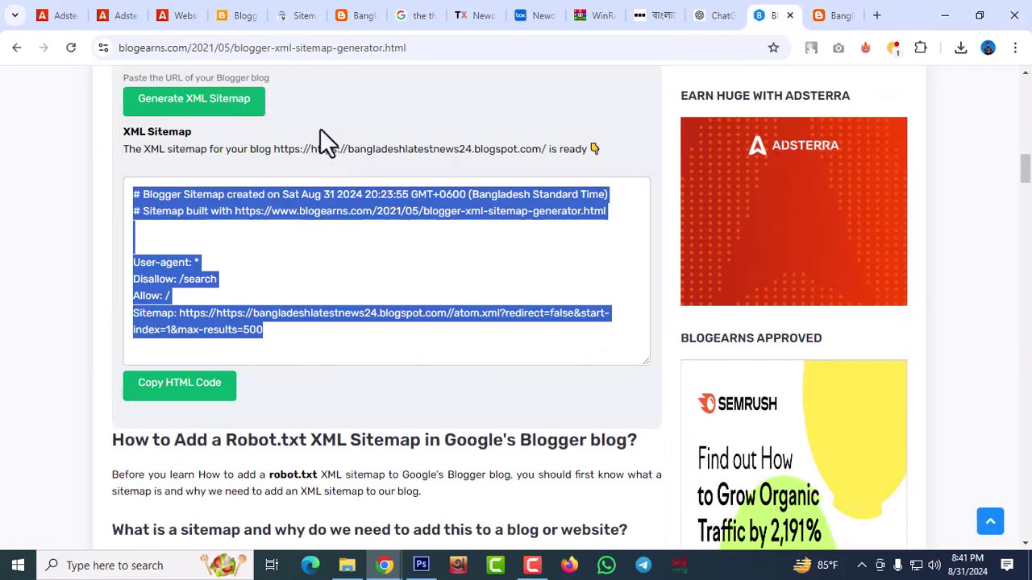
{"action": "scroll", "coordinate": [413, 140], "scroll_direction": "up", "scroll_amount": 3}
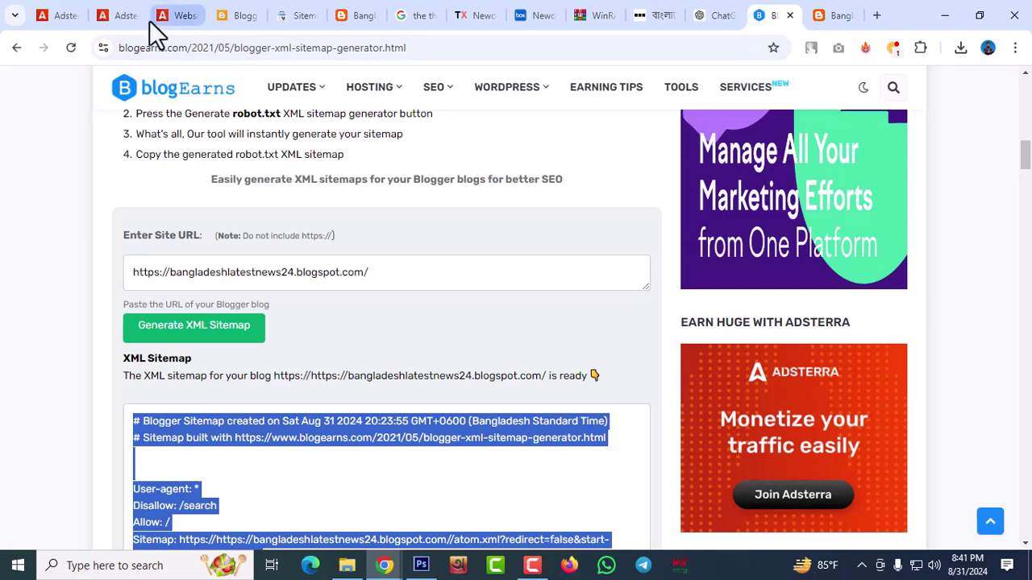
{"action": "left_click", "coordinate": [242, 16]}
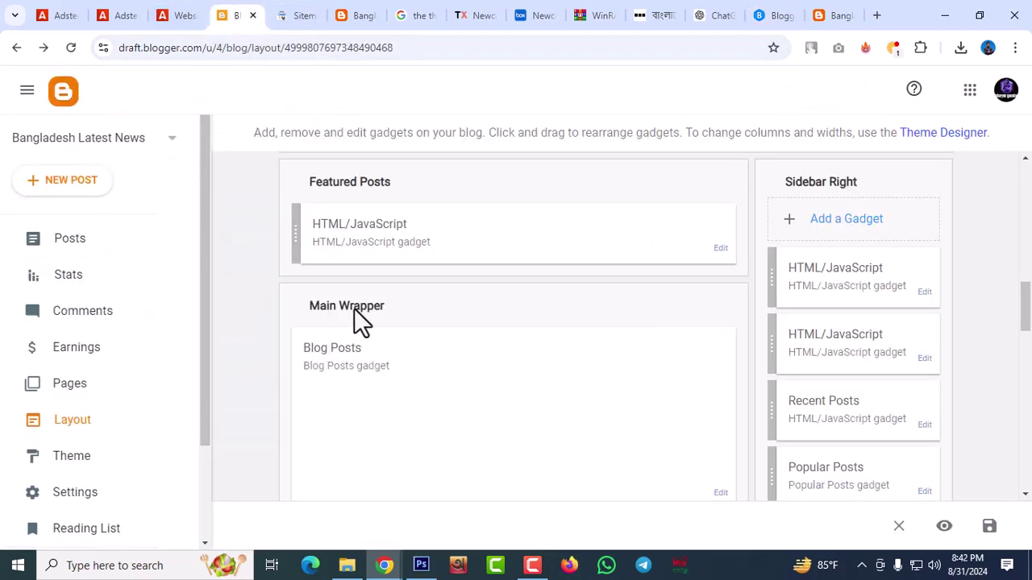
Check the custom robots.txt under Settings' Crawlers and indexing, then follow the Google Search Console link
{"action": "left_click", "coordinate": [72, 504]}
{"action": "scroll", "coordinate": [606, 316], "scroll_direction": "down", "scroll_amount": 5}
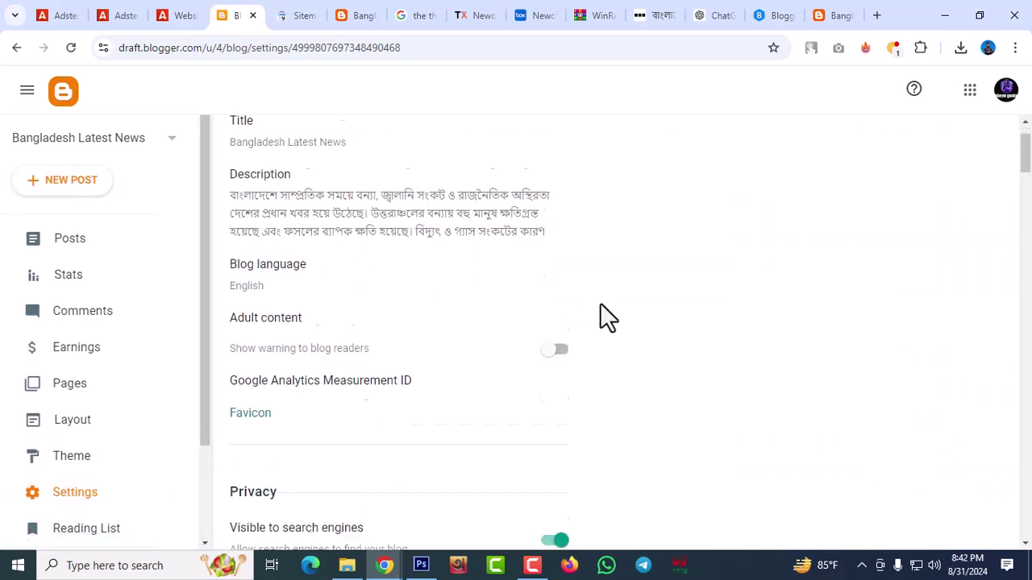
{"action": "scroll", "coordinate": [600, 305], "scroll_direction": "down", "scroll_amount": 3}
{"action": "scroll", "coordinate": [599, 305], "scroll_direction": "up", "scroll_amount": 4}
{"action": "scroll", "coordinate": [599, 305], "scroll_direction": "down", "scroll_amount": 4}
{"action": "scroll", "coordinate": [592, 307], "scroll_direction": "down", "scroll_amount": 13}
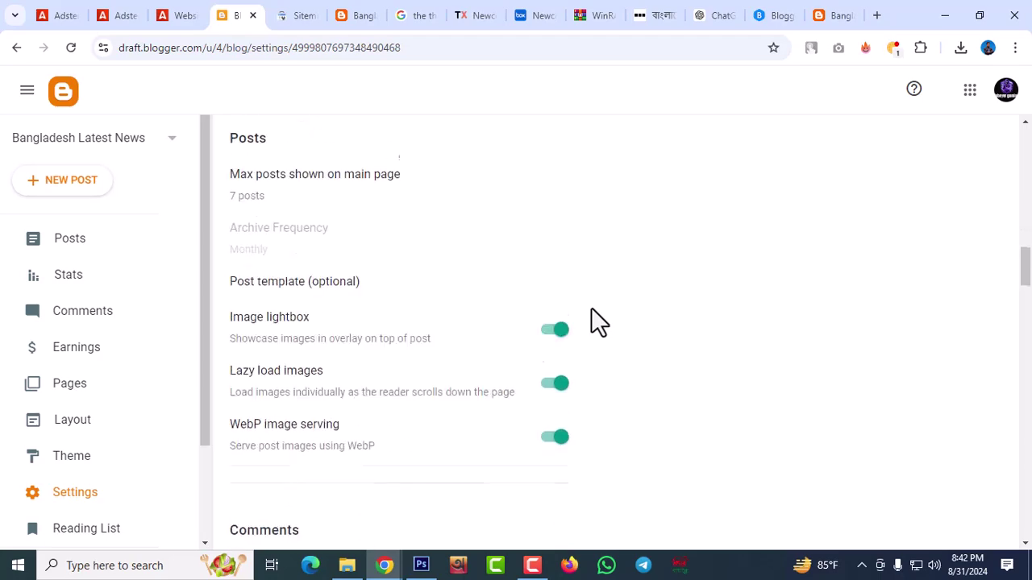
{"action": "scroll", "coordinate": [597, 321], "scroll_direction": "down", "scroll_amount": 11}
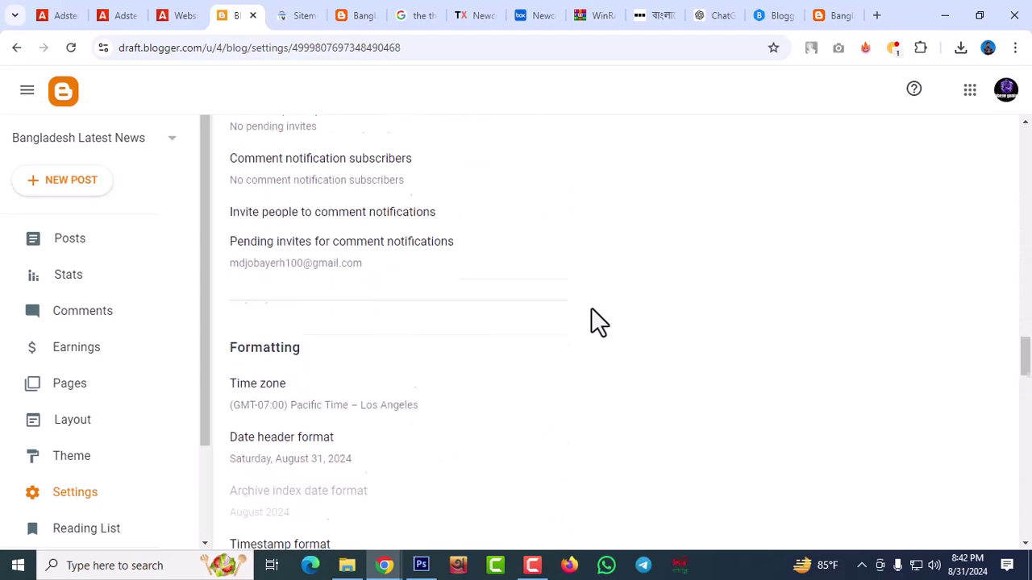
{"action": "scroll", "coordinate": [591, 308], "scroll_direction": "down", "scroll_amount": 11}
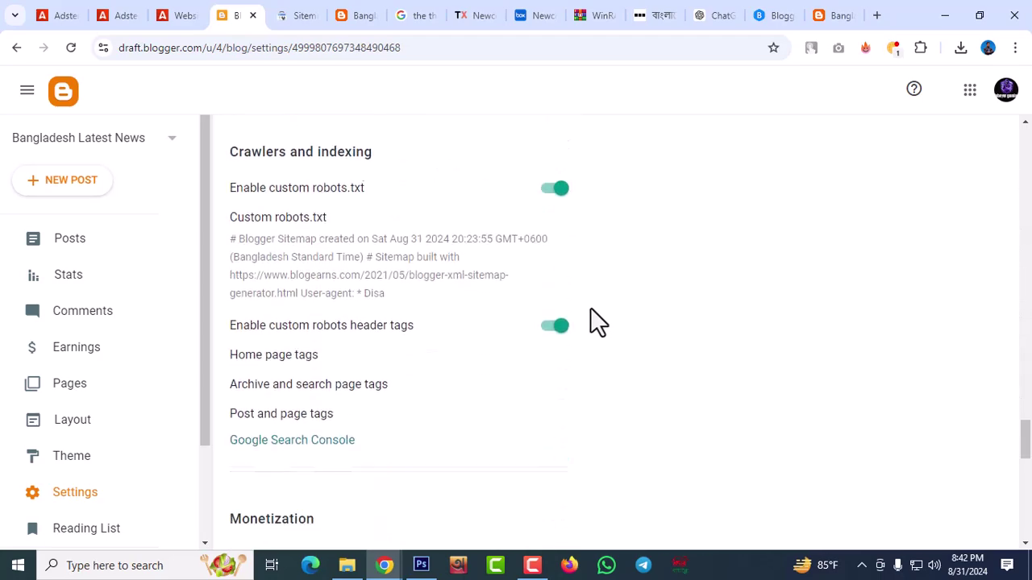
{"action": "left_click", "coordinate": [323, 289]}
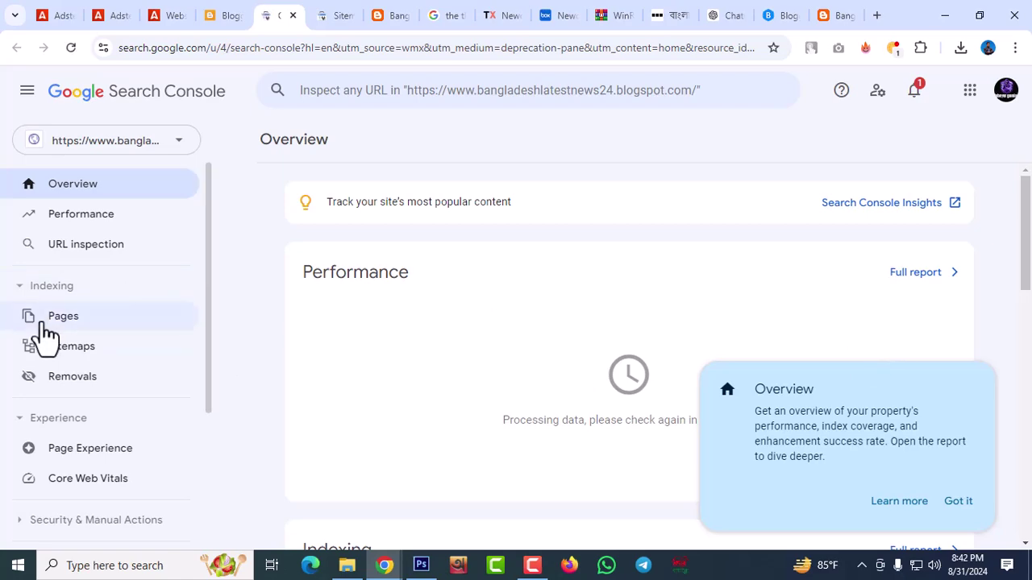
In the Sitemaps report, confirm sitemap.xml is already submitted with Success status
{"action": "left_click", "coordinate": [83, 354]}
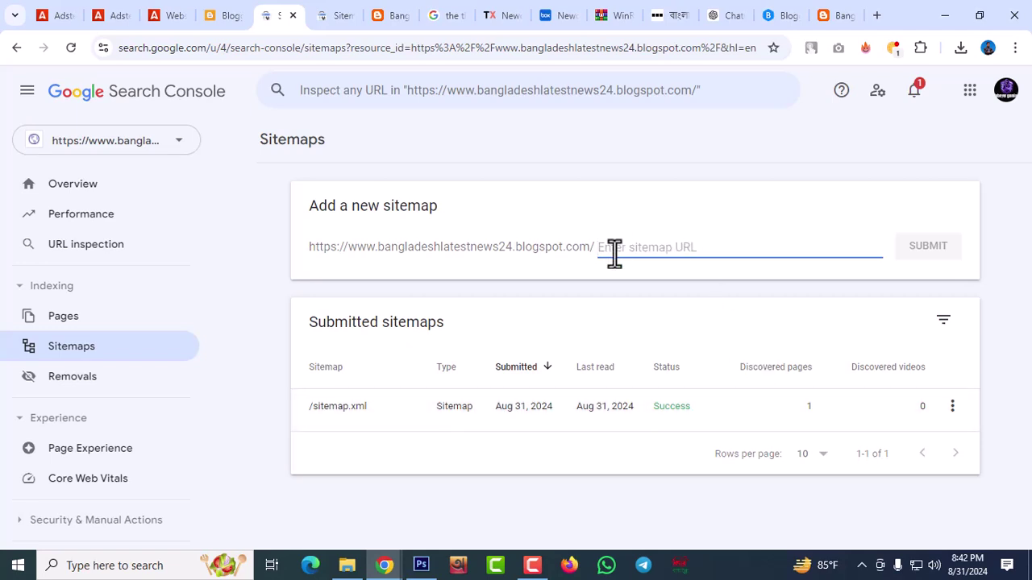
{"action": "type", "text": "sitemap.xml"}
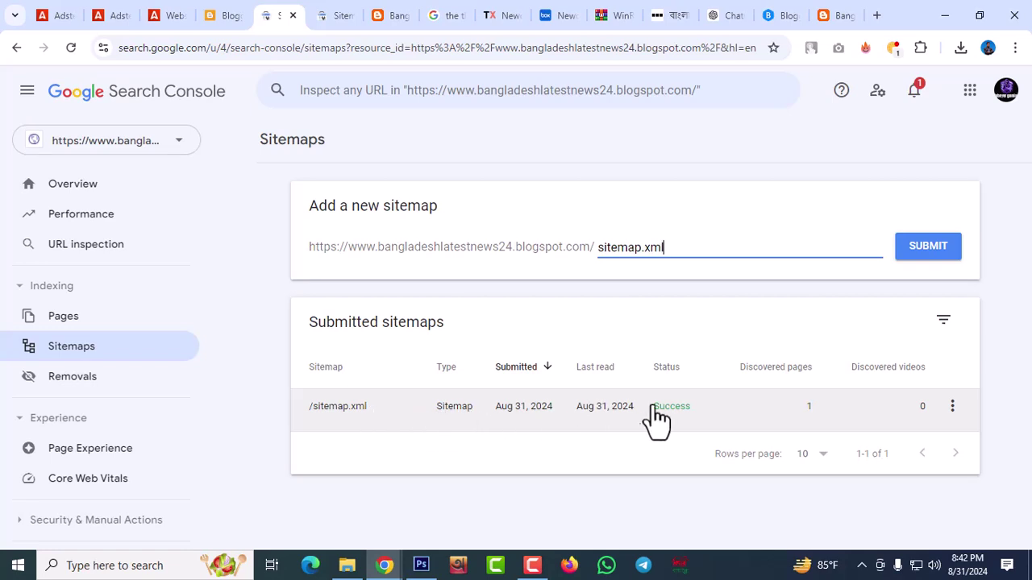
{"action": "left_click", "coordinate": [1023, 214]}
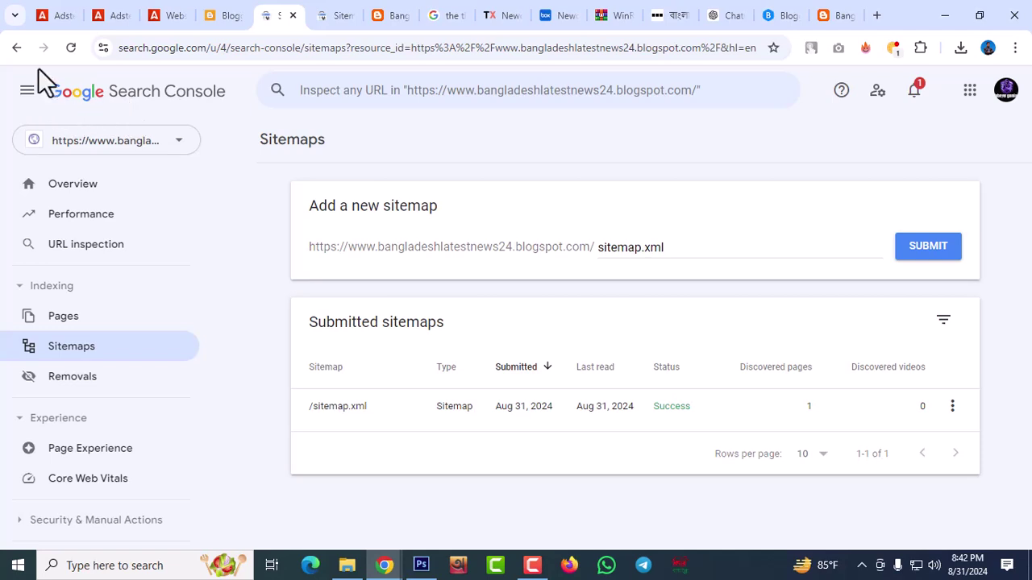
Return to the Search Console overview, then to the live fuel-price article
{"action": "left_click", "coordinate": [16, 48]}
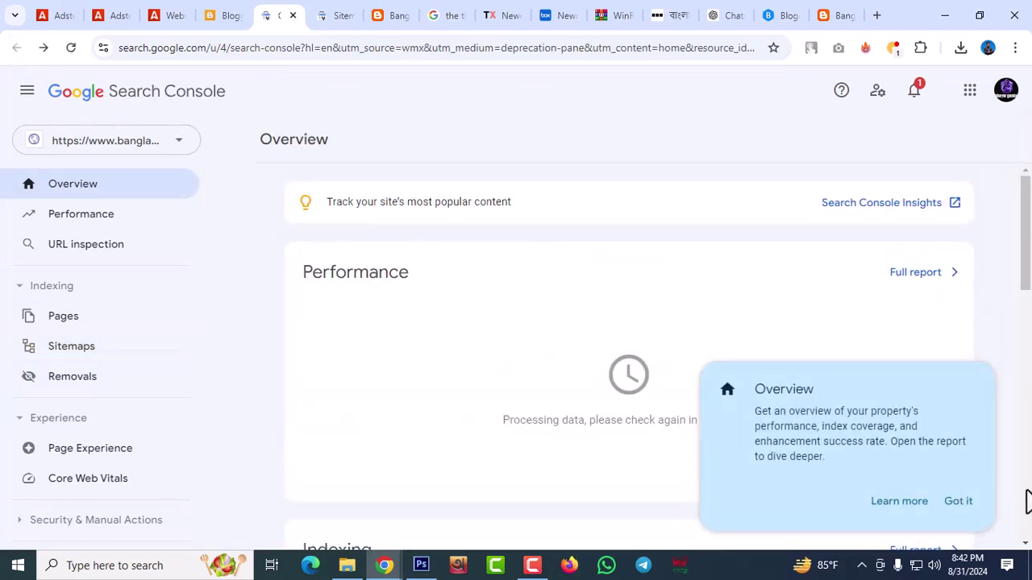
{"action": "left_click", "coordinate": [395, 18]}
{"action": "scroll", "coordinate": [368, 295], "scroll_direction": "up", "scroll_amount": 4}
{"action": "scroll", "coordinate": [369, 296], "scroll_direction": "up", "scroll_amount": 12}
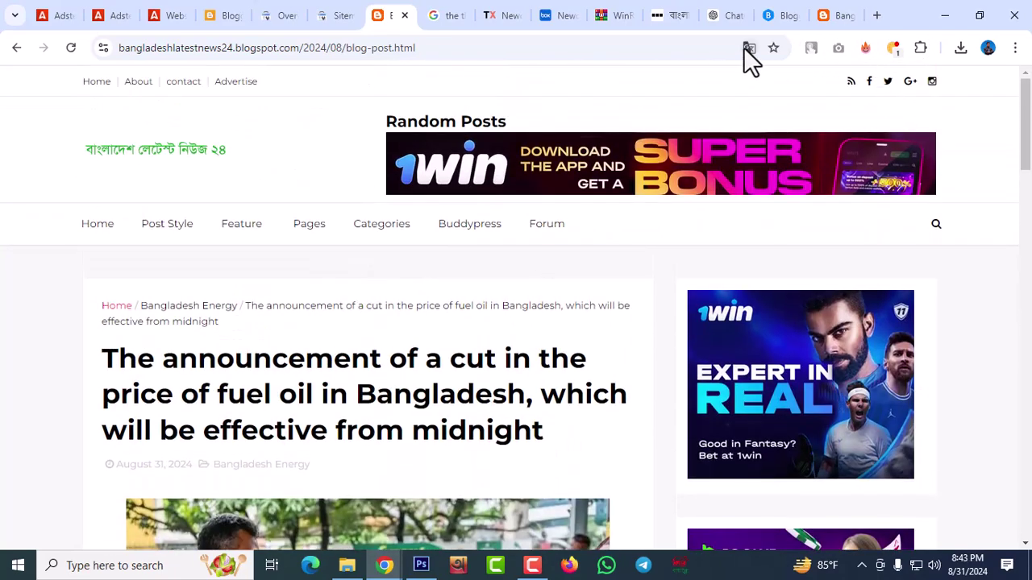
Use the address-bar translate options to switch the fuel-price post from Bangla to English
{"action": "left_click", "coordinate": [749, 49]}
{"action": "left_click", "coordinate": [611, 80]}
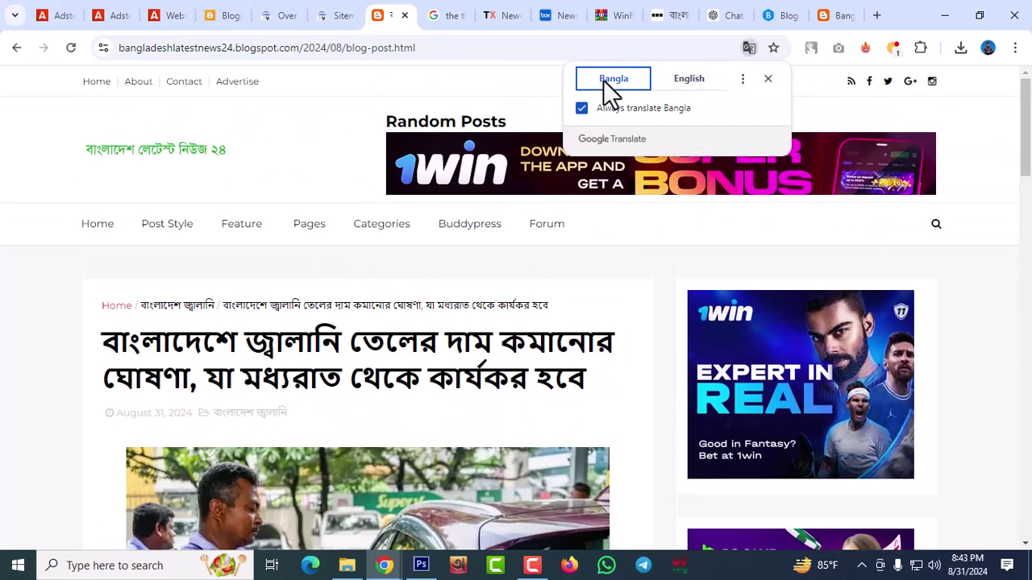
{"action": "left_click", "coordinate": [698, 79]}
{"action": "scroll", "coordinate": [527, 376], "scroll_direction": "down", "scroll_amount": 10}
{"action": "scroll", "coordinate": [529, 372], "scroll_direction": "up", "scroll_amount": 10}
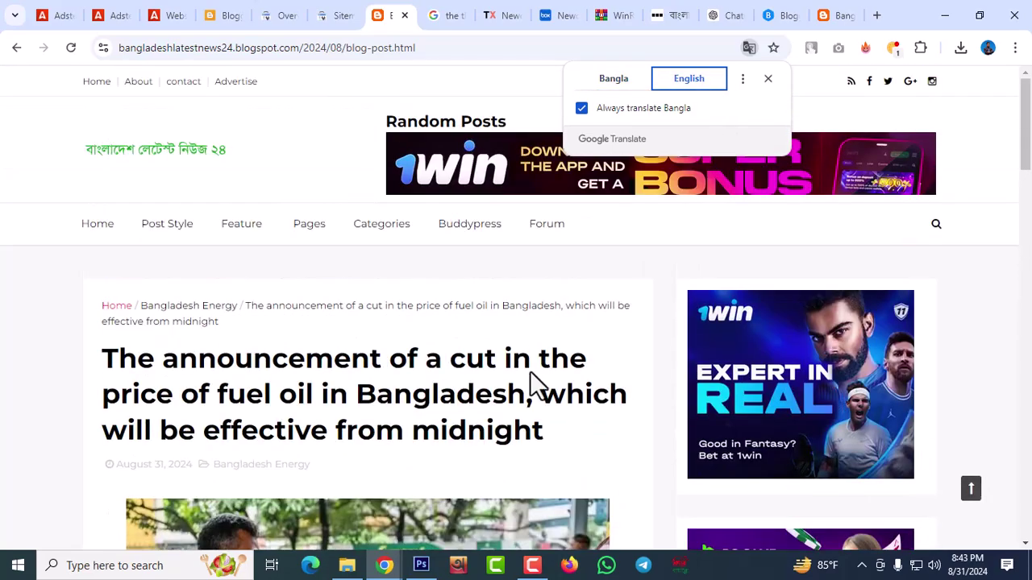